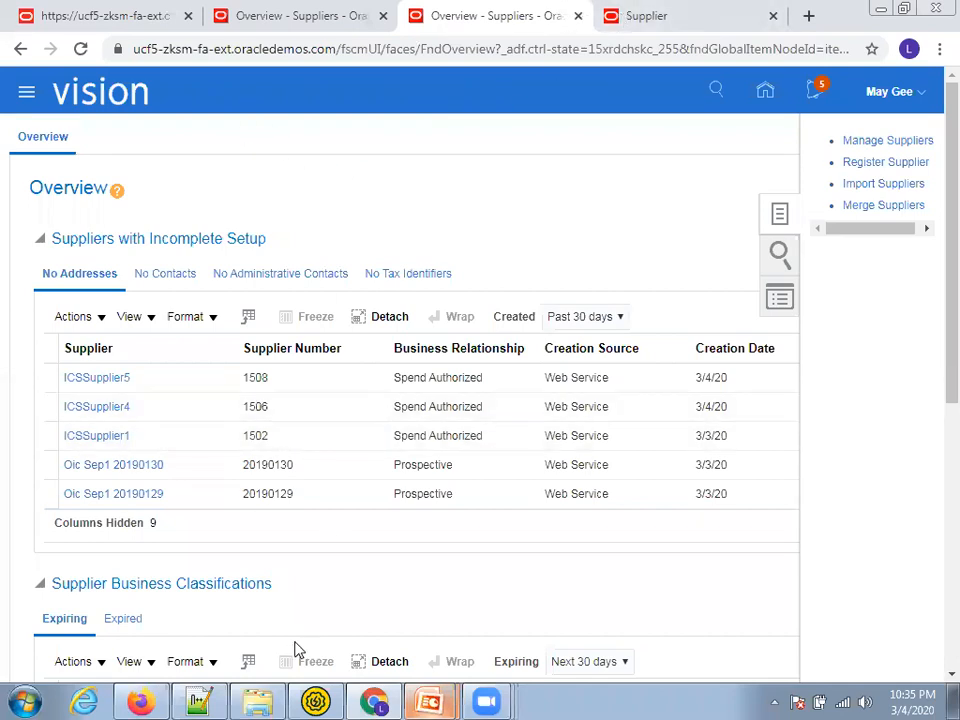
Activate Supplier Oracle Cloud ERP Inbound INT with Enable tracing and Include payload checked
left_click(140, 700)
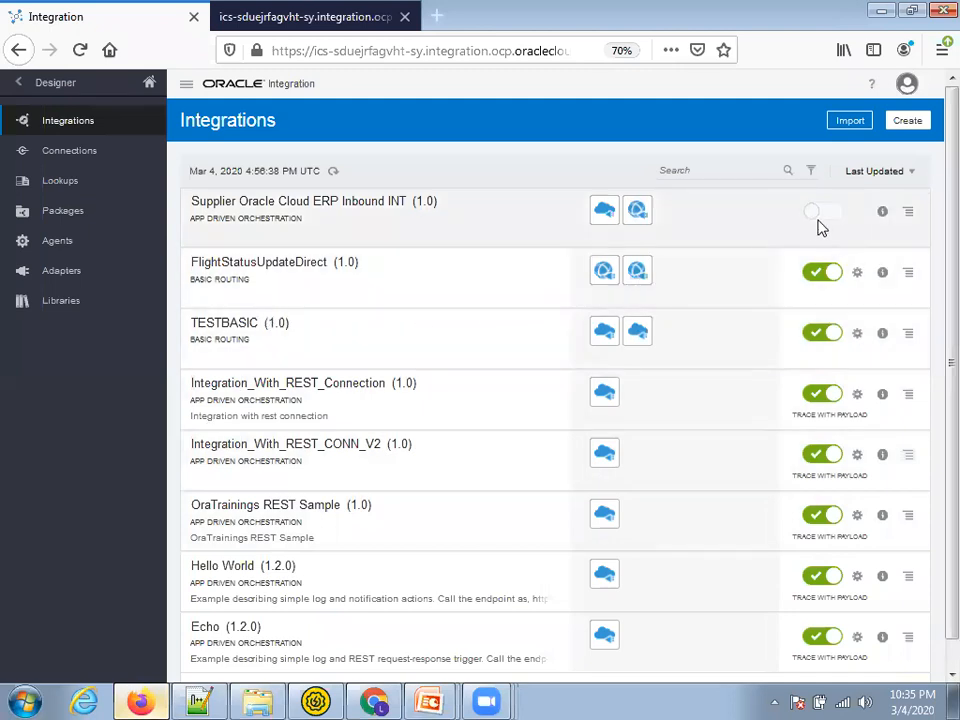
left_click(826, 221)
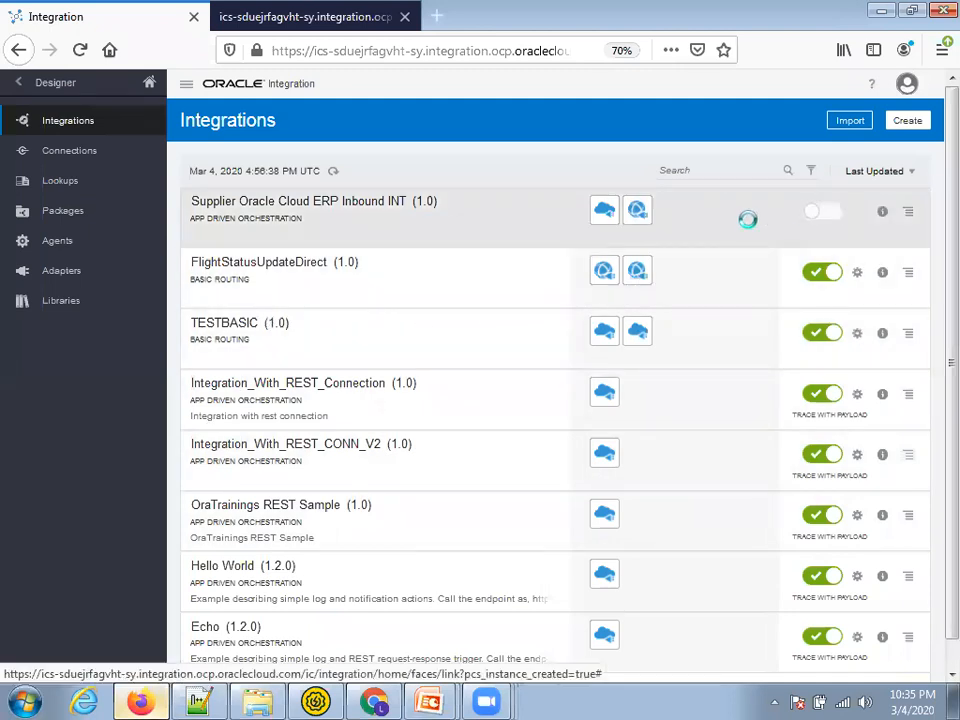
left_click(271, 517)
left_click(288, 489)
left_click(632, 598)
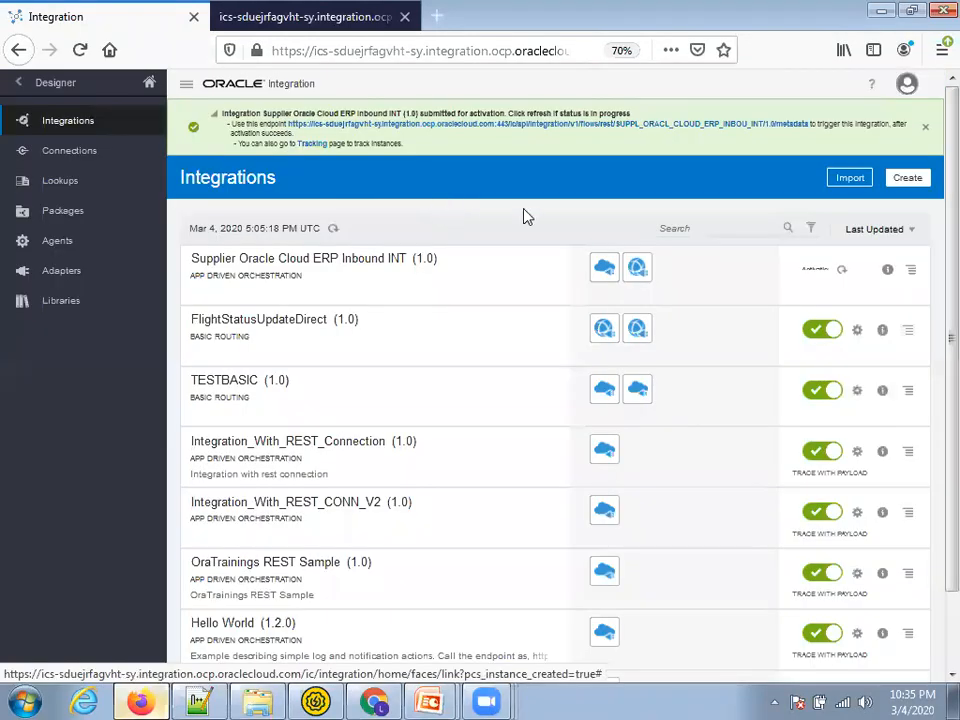
Open the integration's endpoint metadata page in one tab, zoomed in and scrolled down
left_click(709, 127)
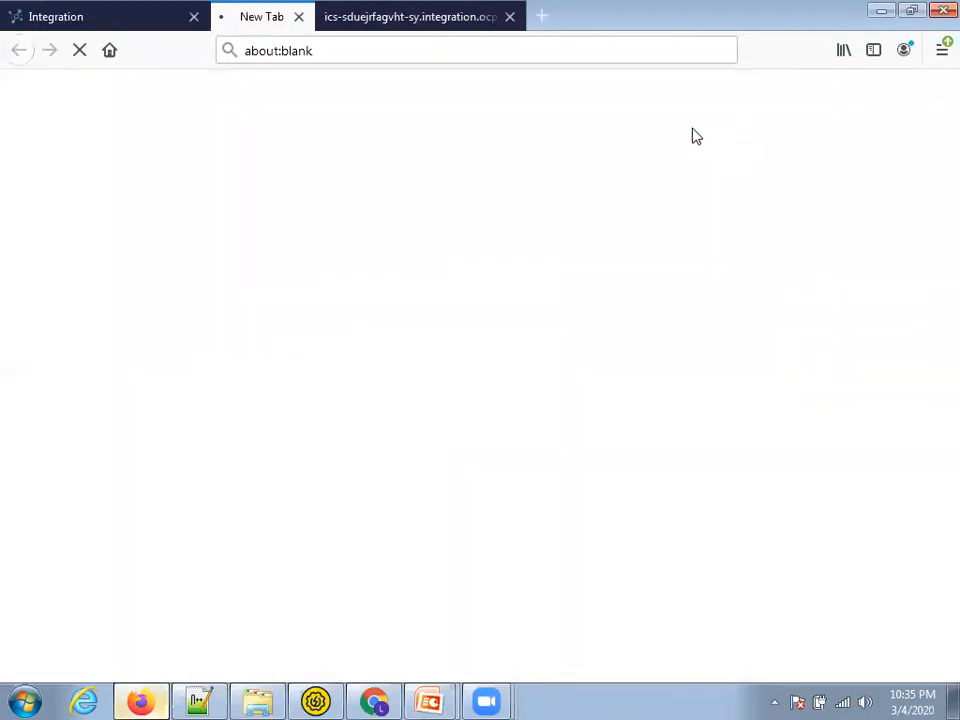
left_click(615, 18)
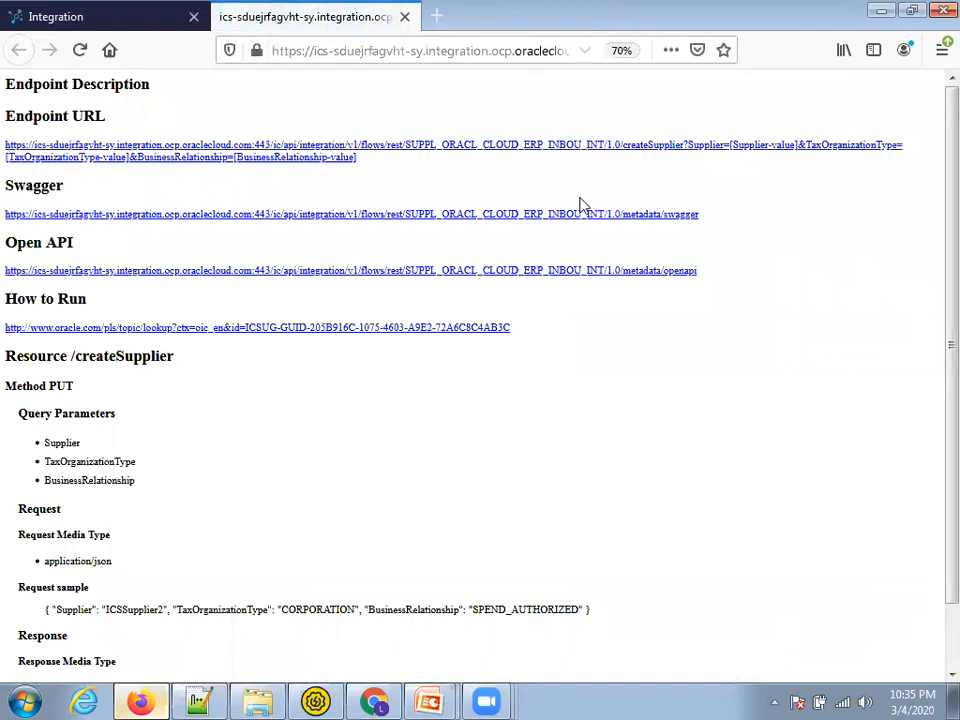
key("ctrl+plus")
key("ctrl+plus")
key("ctrl+plus")
scroll(448, 426, "down", 5)
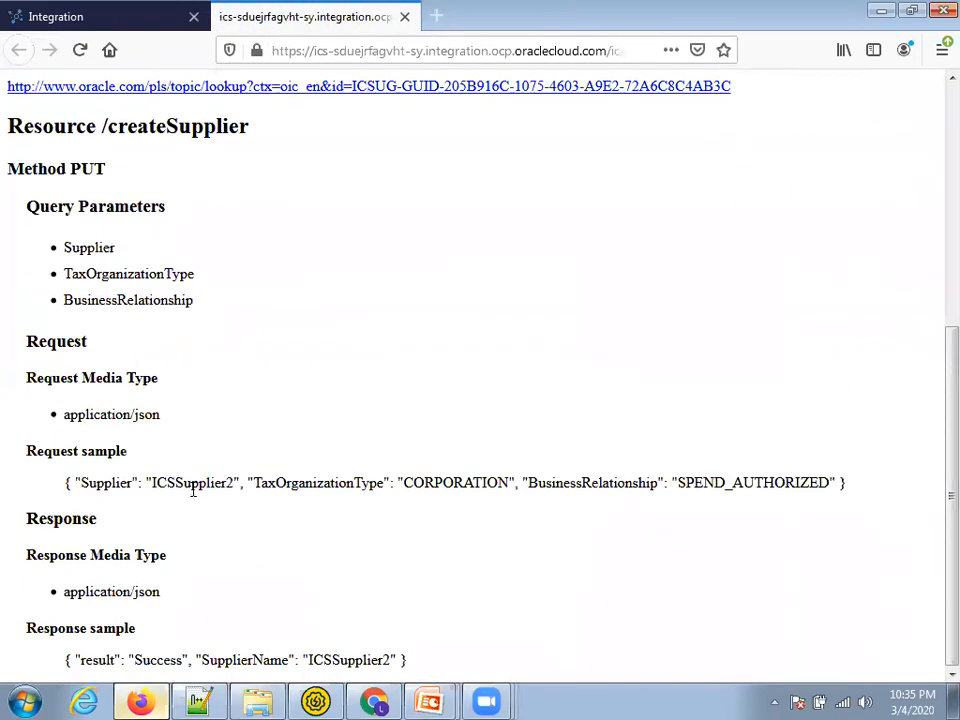
Review the sample values ICSSupplier2, CORPORATION, SPEND_AUTHORIZED and the Success response
double_click(167, 488)
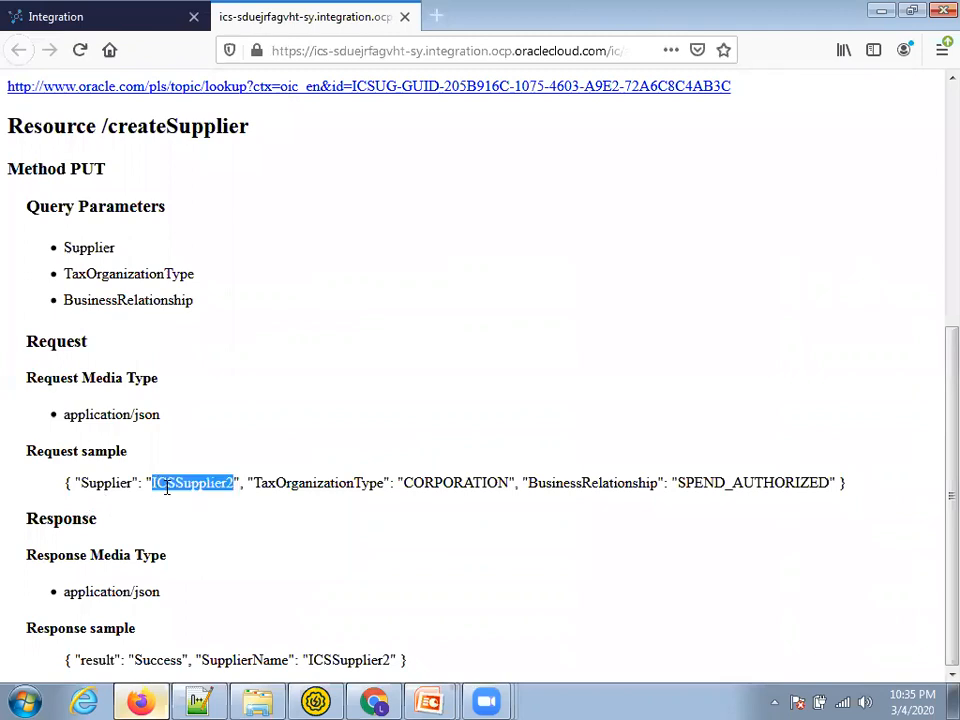
double_click(452, 482)
double_click(738, 485)
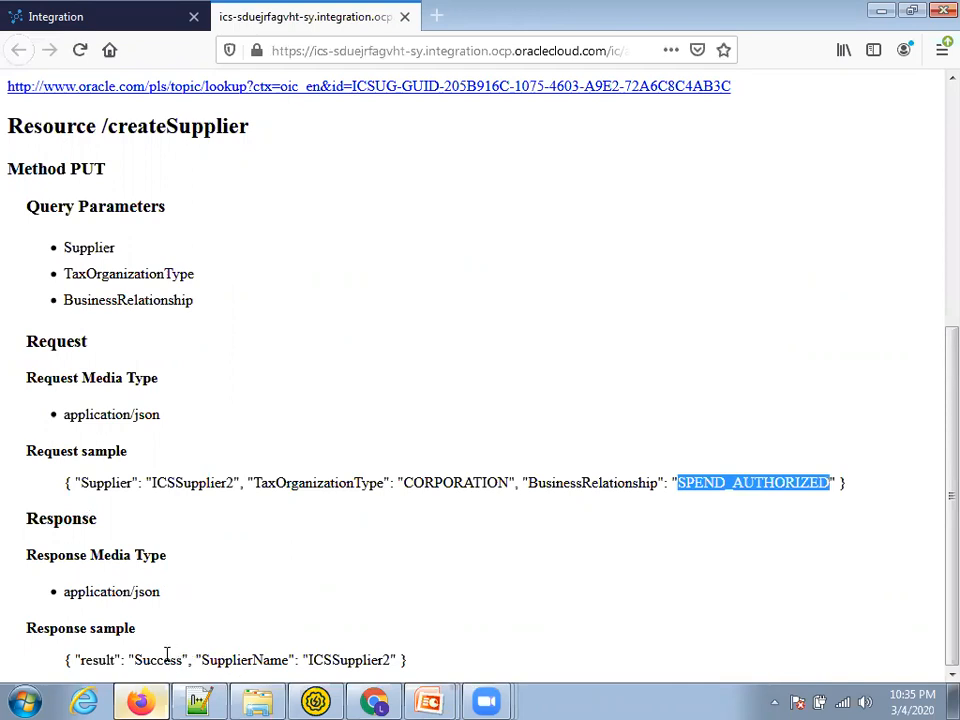
left_click_drag(65, 660, 331, 660)
double_click(144, 661)
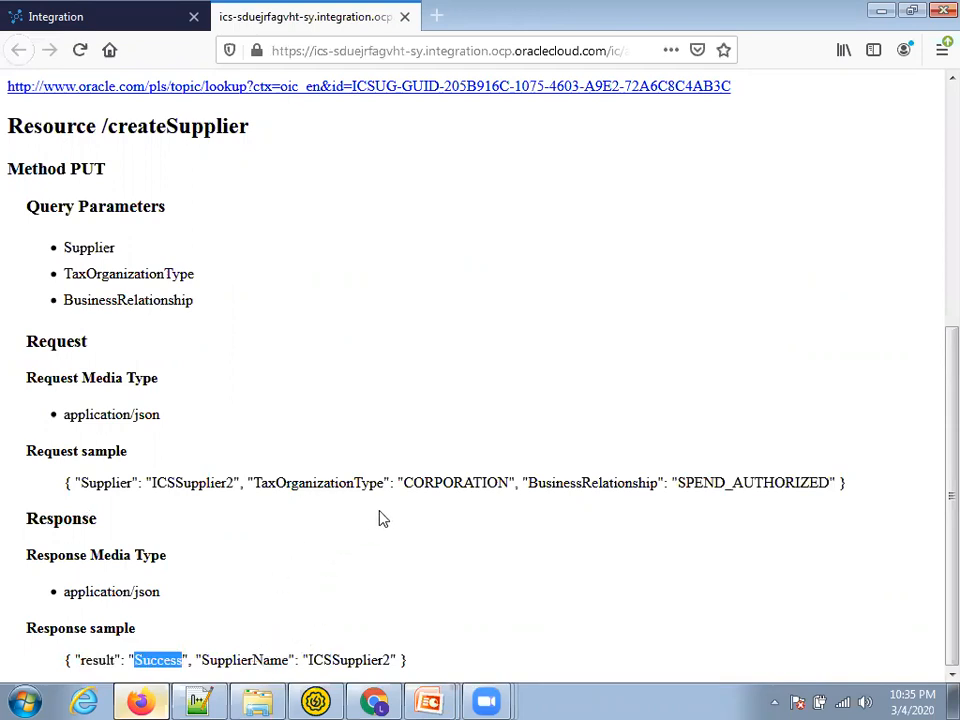
Inspect the saved SoapUI createSupplier request's endpoint URL, then return to the endpoint description page
left_click(395, 700)
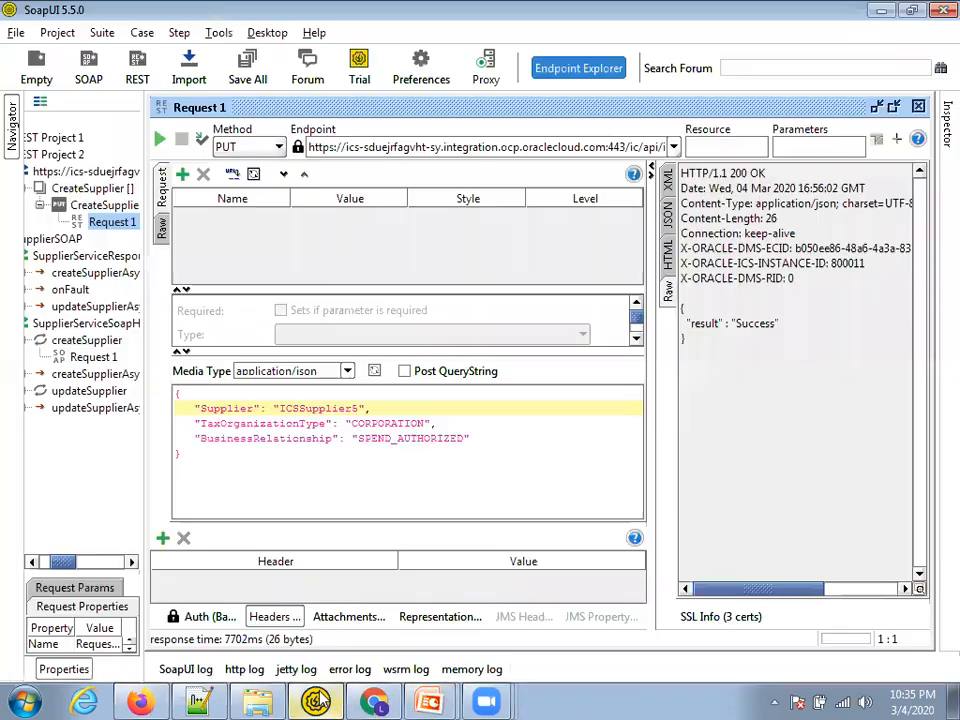
left_click(315, 700)
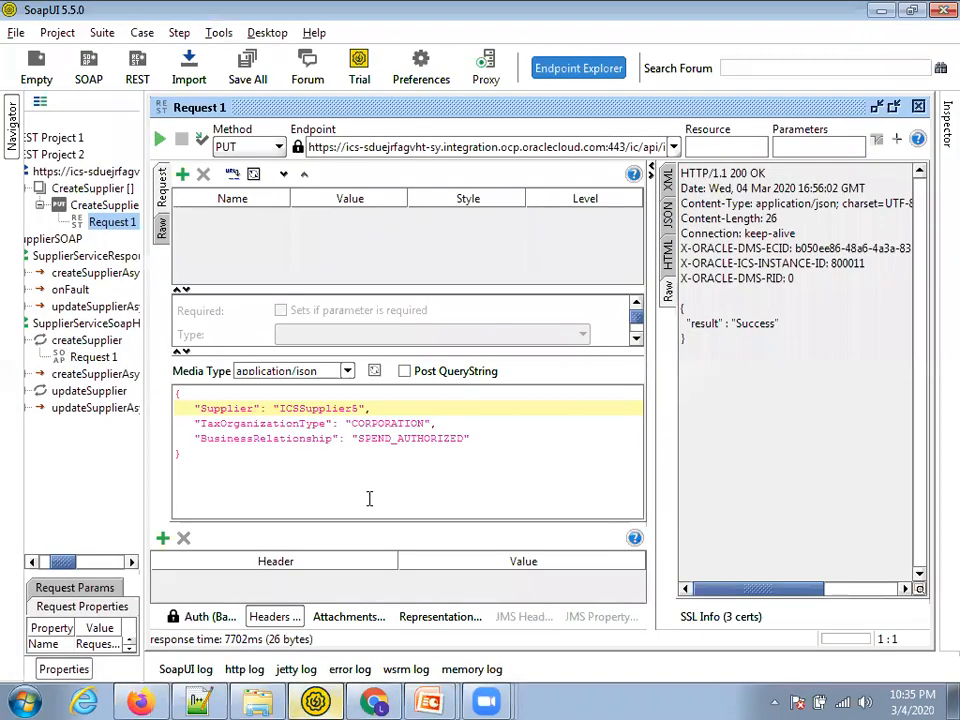
left_click(294, 478)
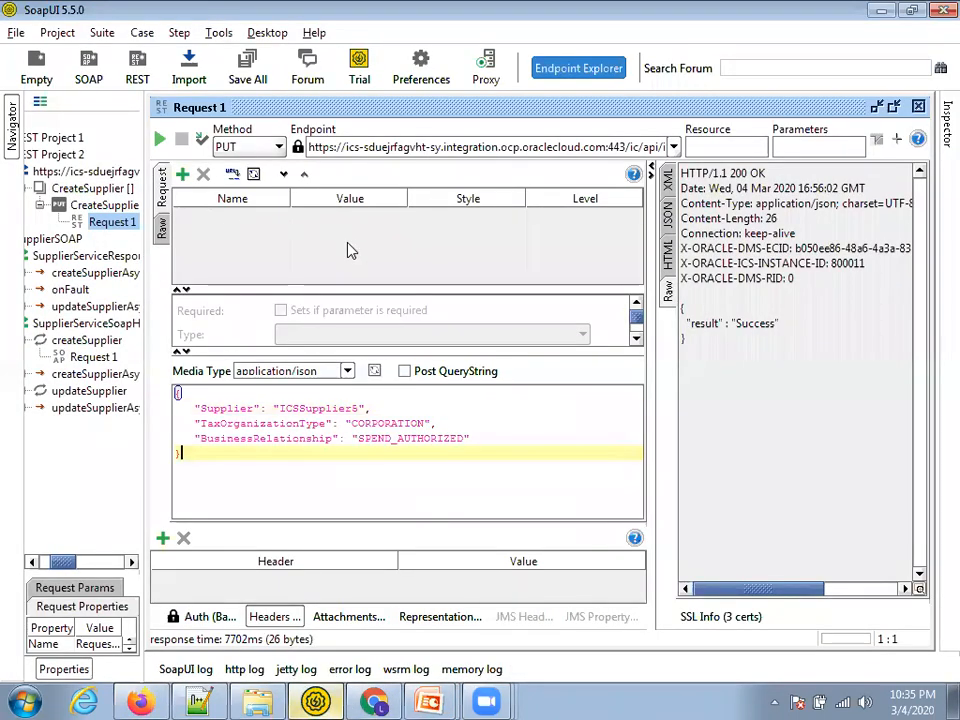
left_click_drag(309, 147, 497, 147)
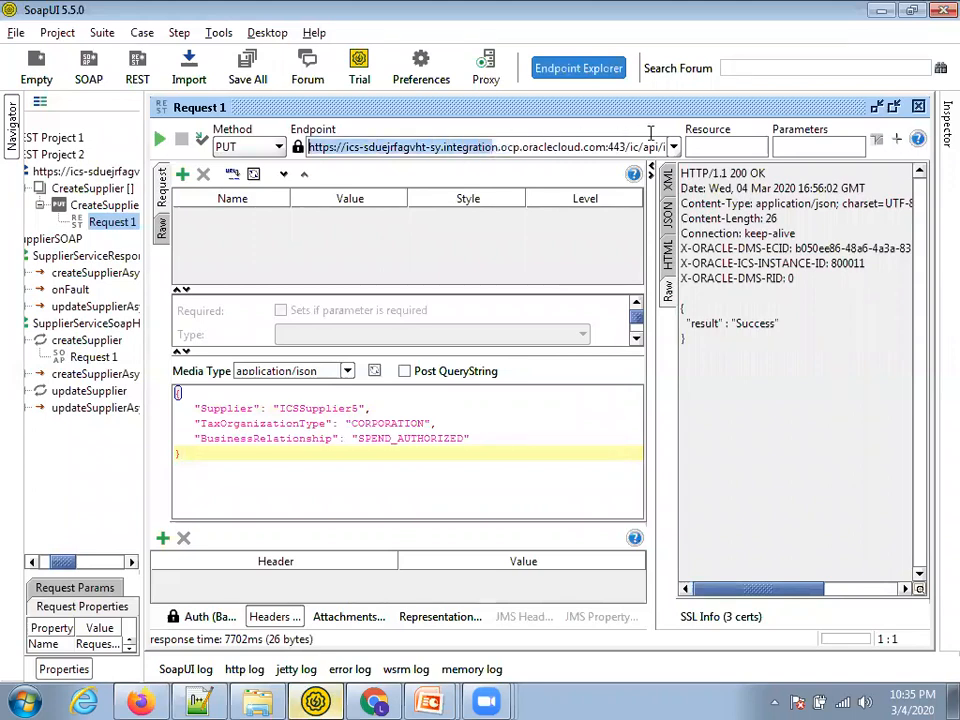
left_click_drag(729, 145, 725, 157)
key("alt+Tab")
key("alt+Tab")
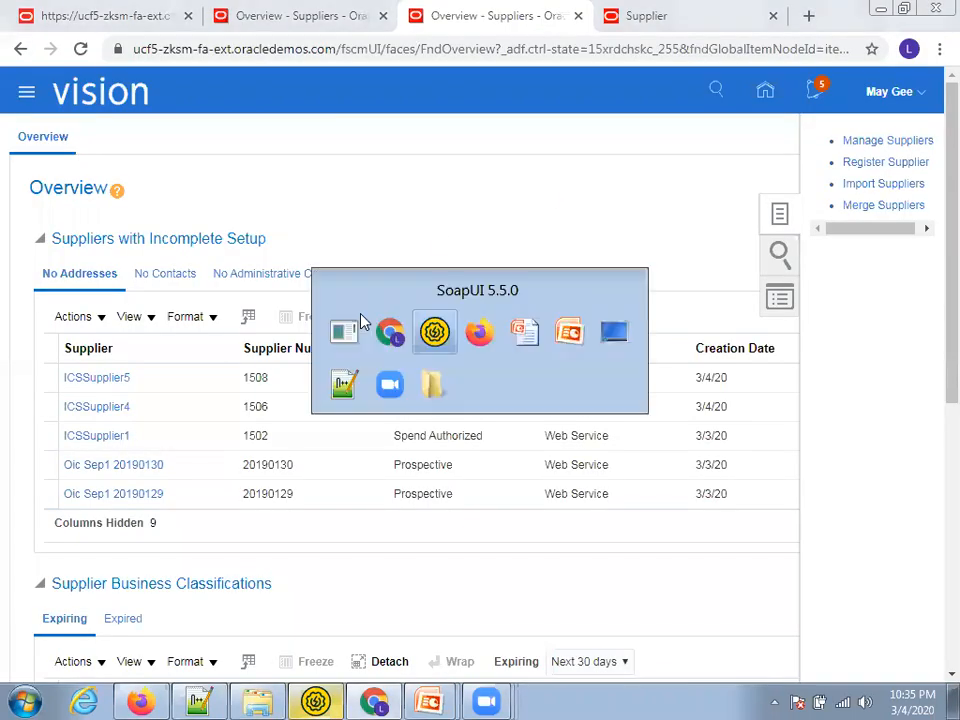
key("alt+Tab")
Open the createSupplier Endpoint URL in a new tab, dismiss its login prompt, and close it
scroll(645, 160, "up", 3)
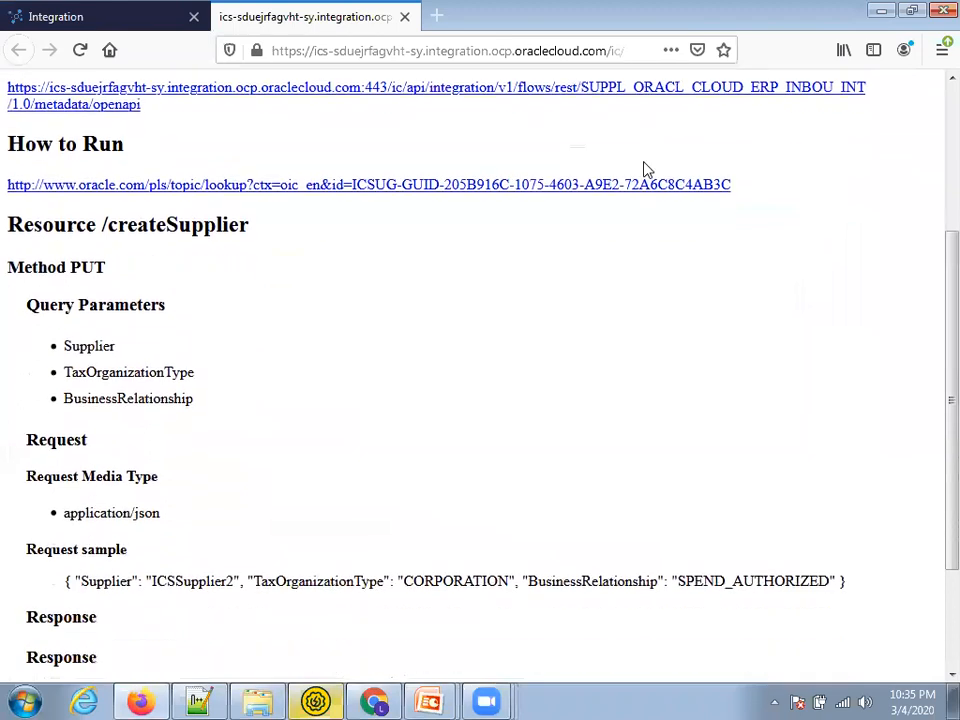
scroll(645, 170, "up", 5)
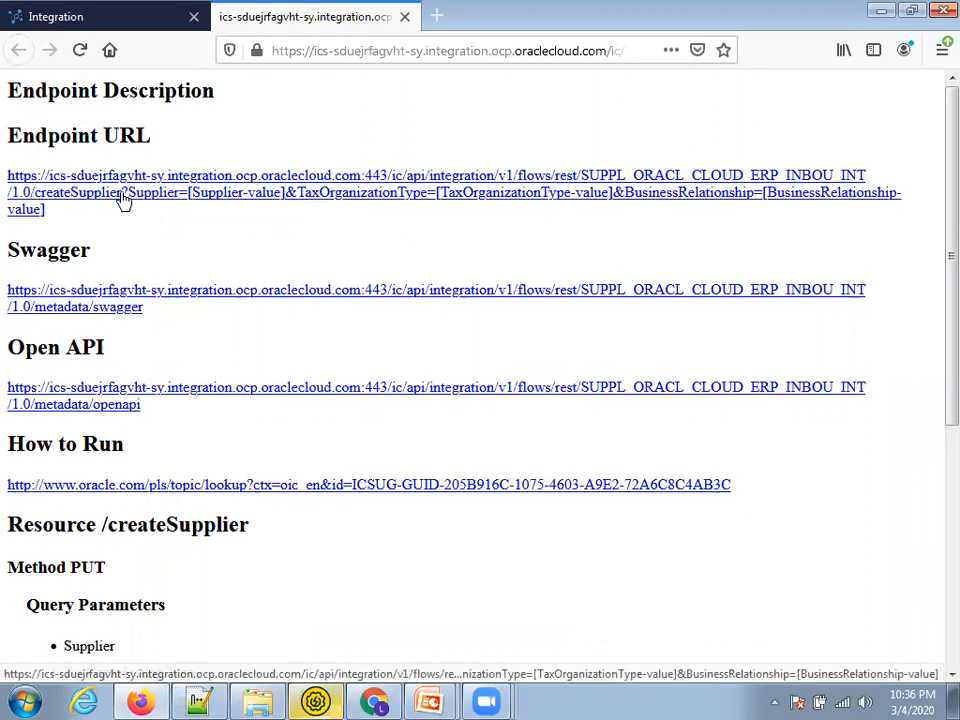
left_click_drag(92, 197, 36, 196)
left_click(164, 191, "ctrl")
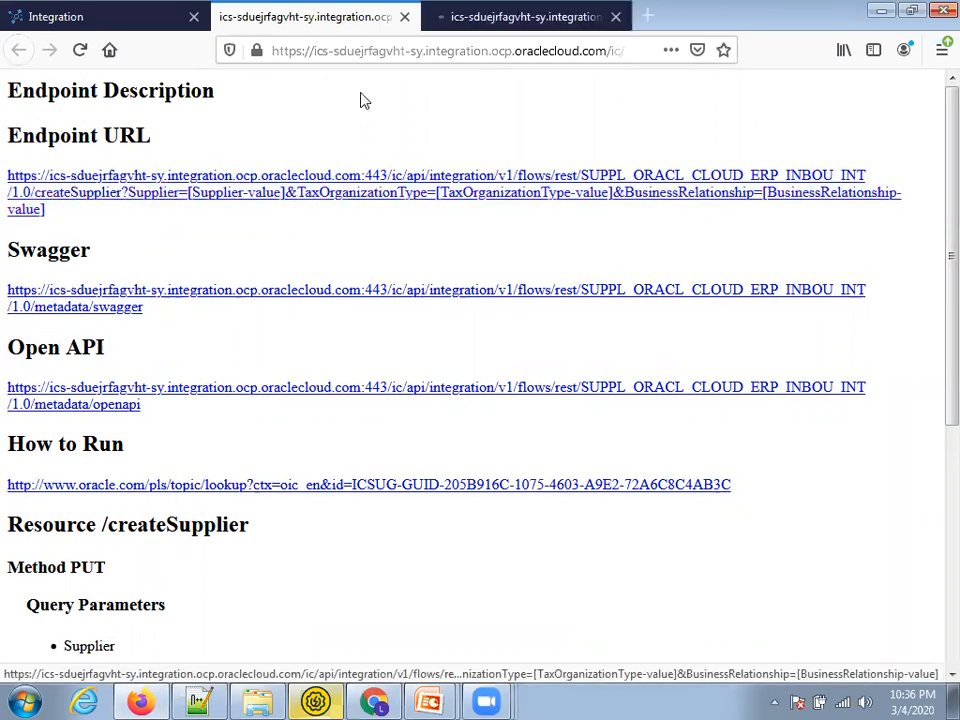
left_click(486, 27)
key("Escape")
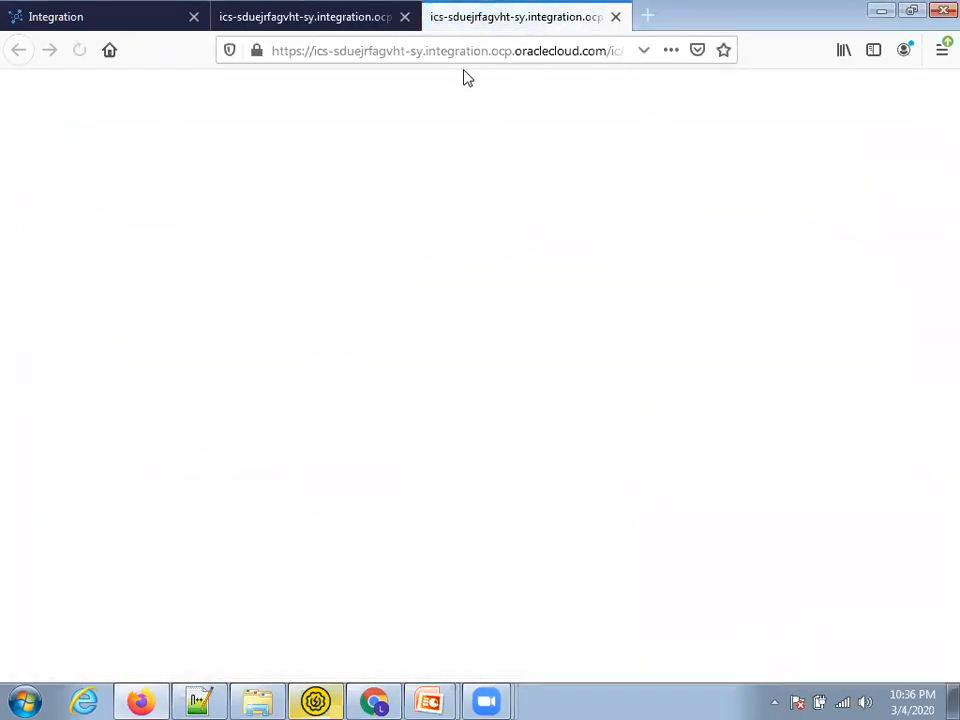
key("ctrl+w")
Copy the Endpoint URL's link location and bring up the Notepad++ notes
right_click(265, 180)
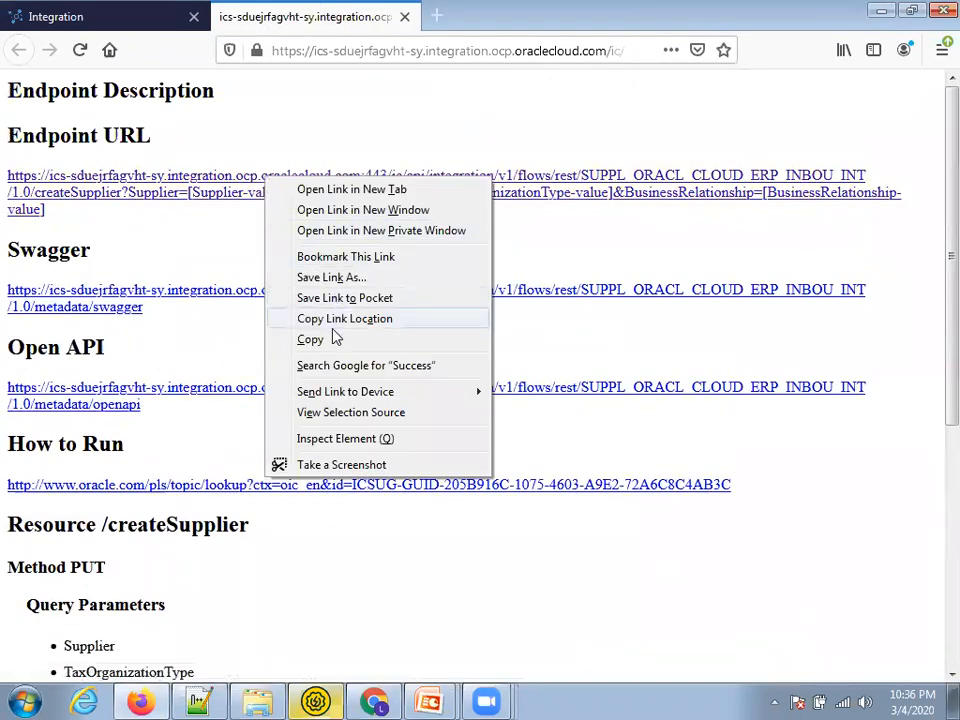
mouse_move(333, 392)
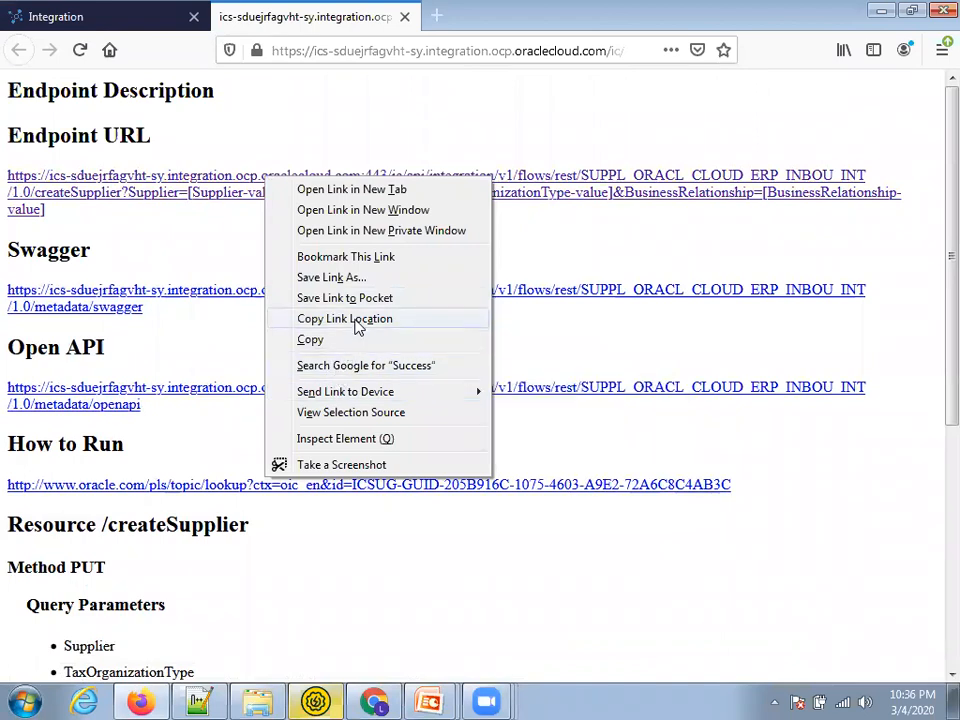
left_click(326, 340)
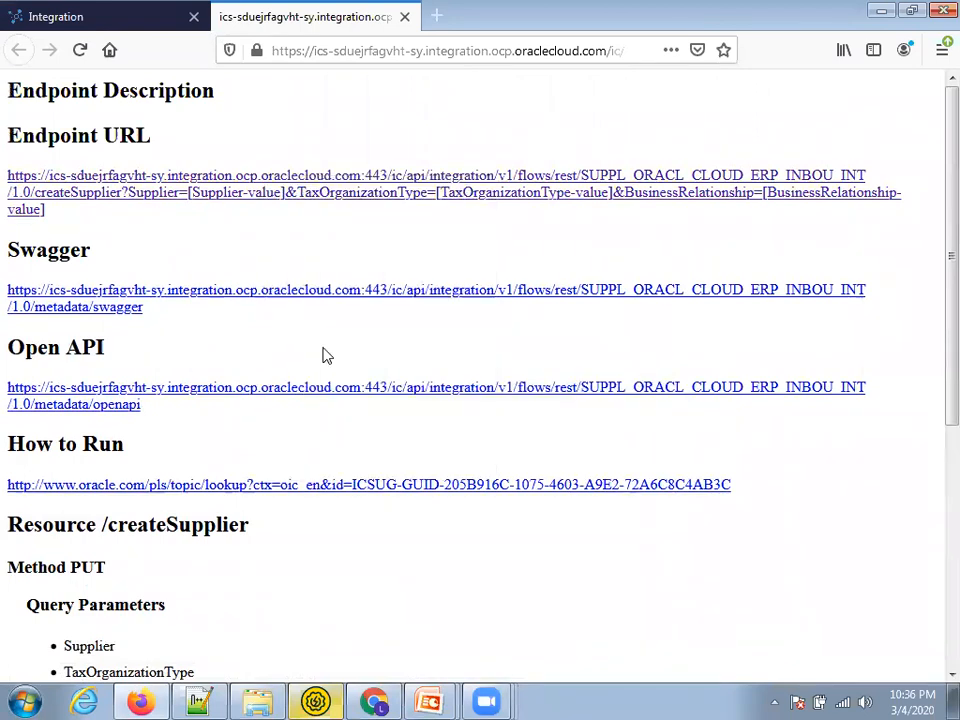
left_click(203, 700)
Mark the createSupplier part of the saved URL in the notes, then return to the endpoint page
scroll(648, 462, "down", 2, "ctrl")
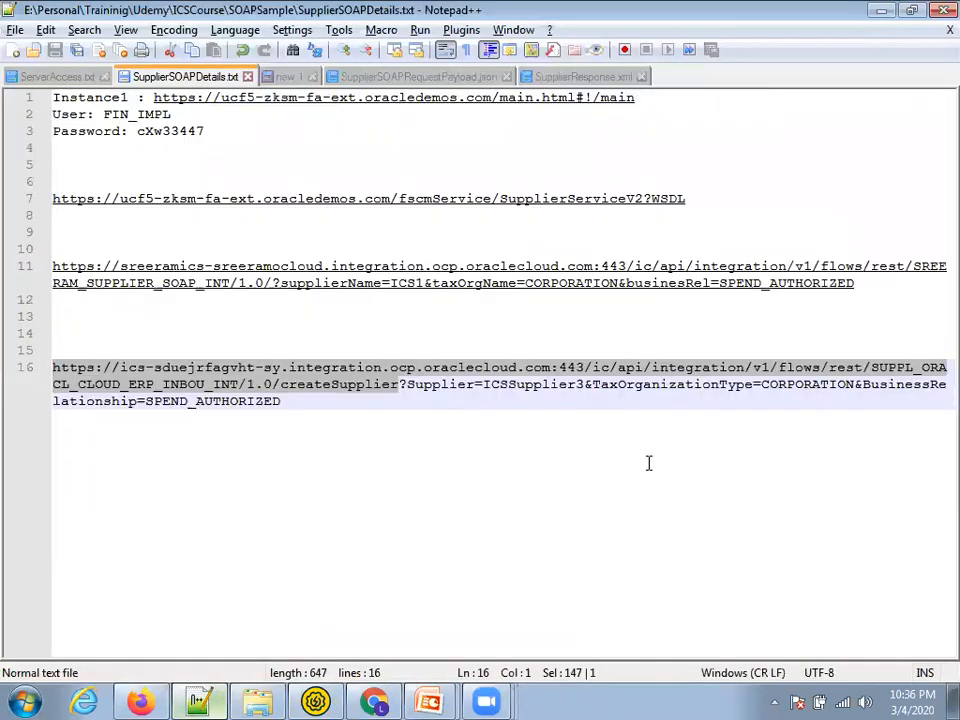
left_click_drag(400, 386, 15, 370)
key("alt+Tab")
scroll(381, 463, "down", 3)
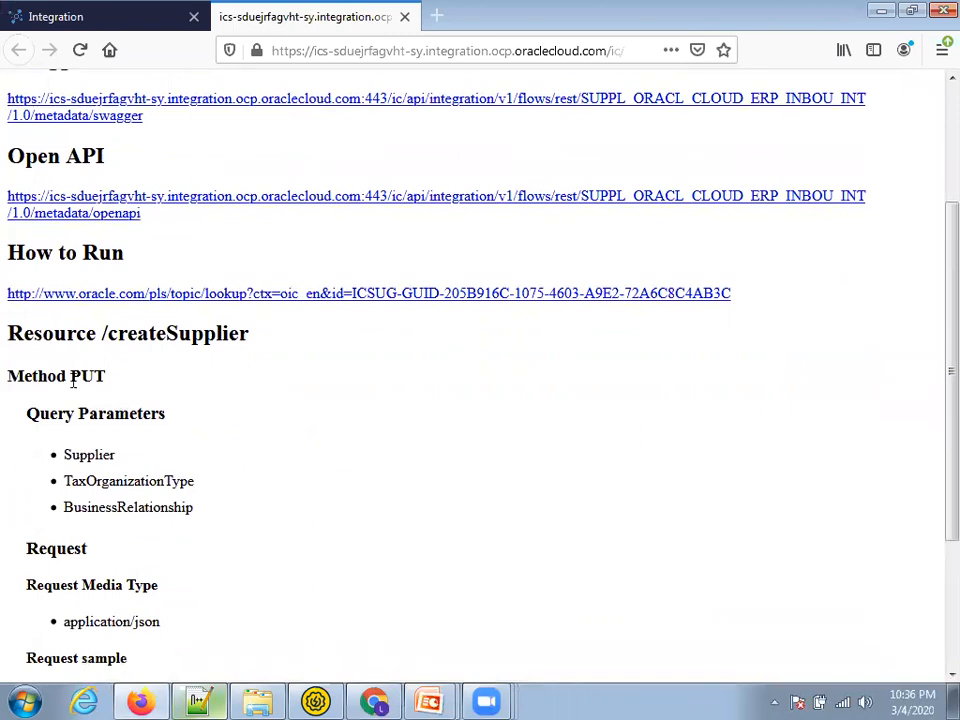
Highlight PUT as the /createSupplier method, then switch back to SoapUI
double_click(77, 374)
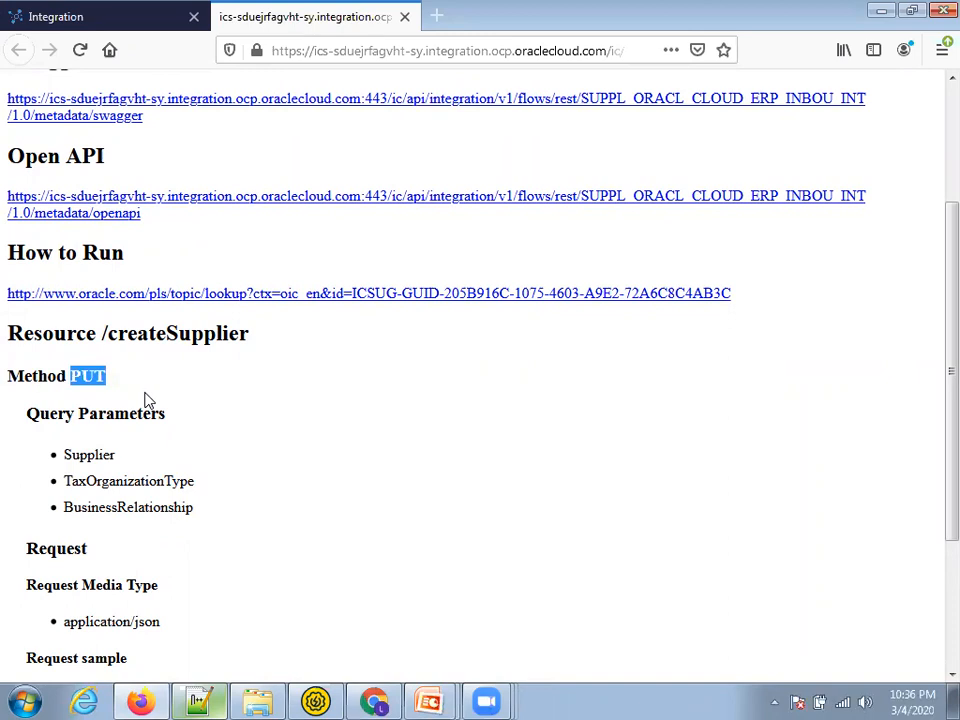
key("alt+Tab")
key("alt+Tab")
key("alt+Tab")
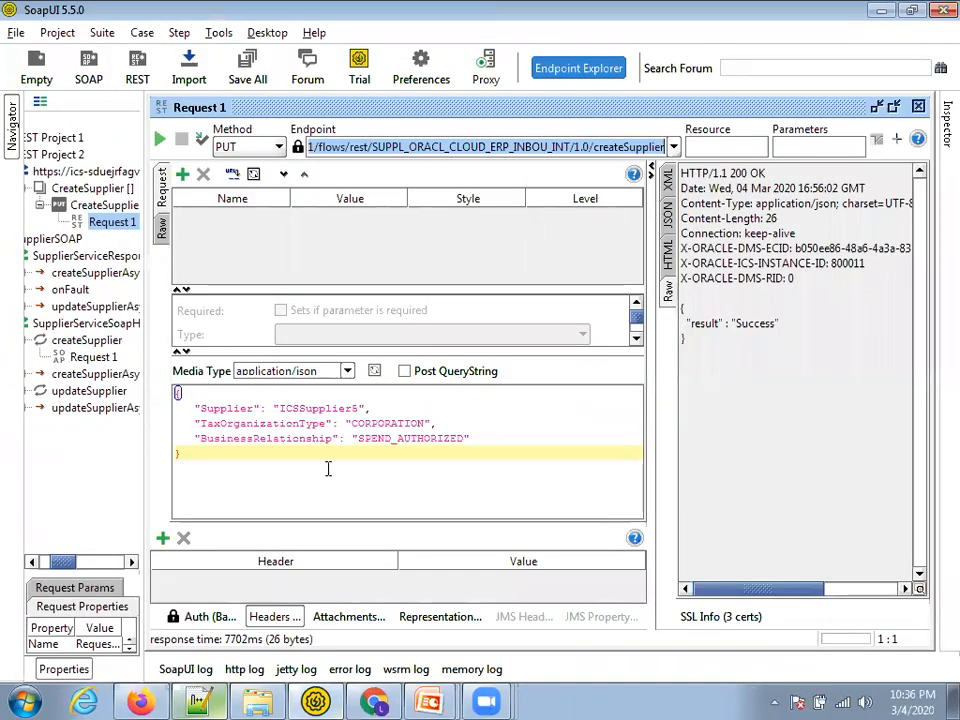
Send the createSupplier PUT request with Supplier ICSSupplier6 and confirm the 200 OK status
left_click(281, 488)
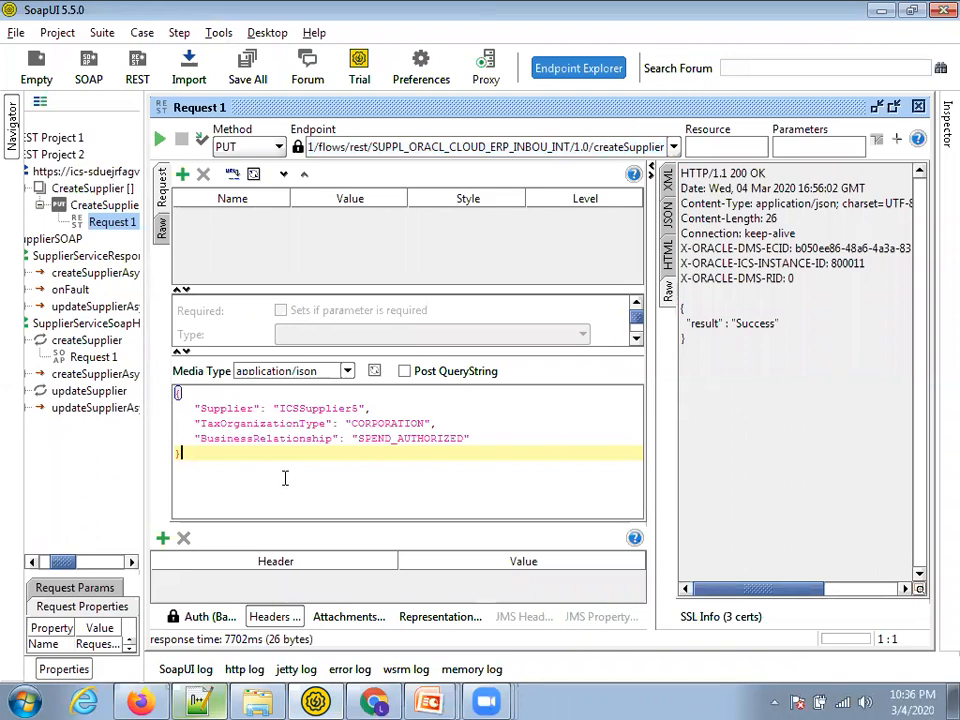
left_click(363, 410)
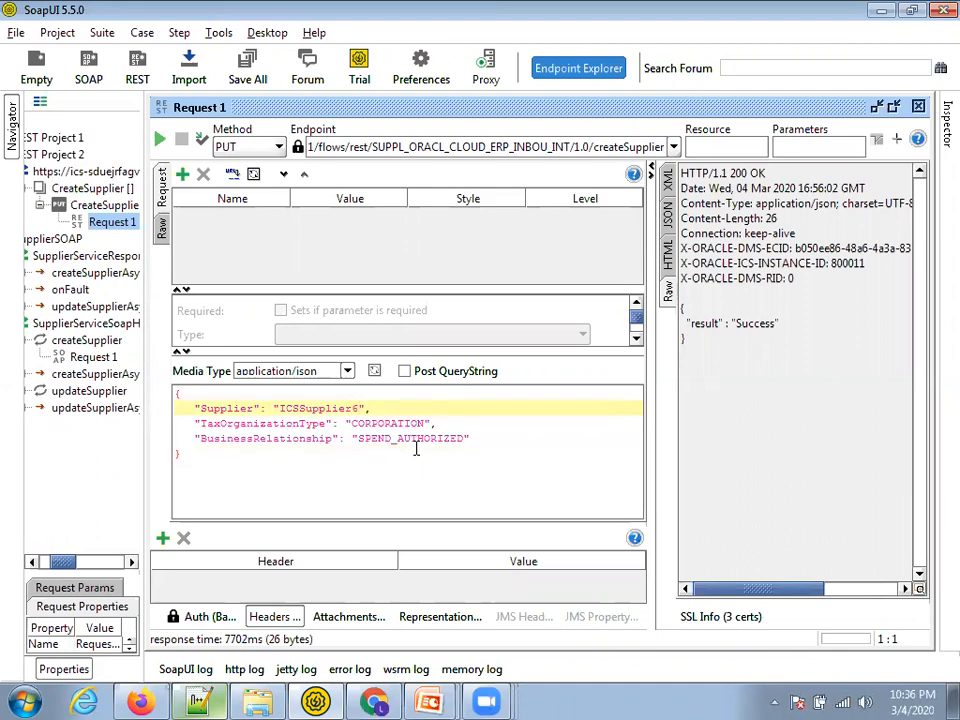
key("ctrl+a")
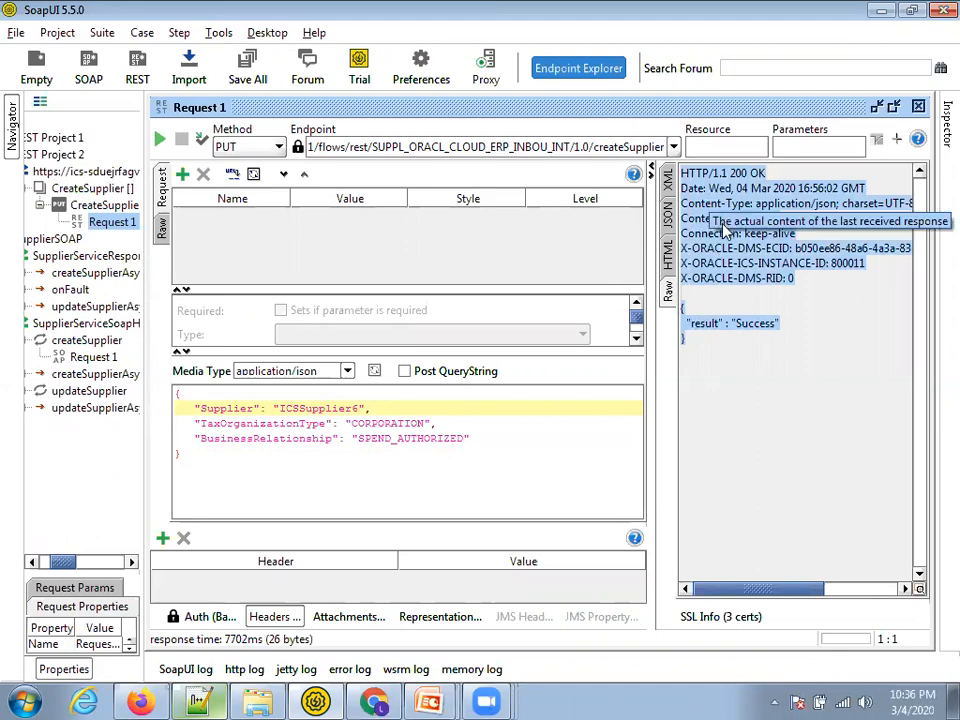
left_click(448, 473)
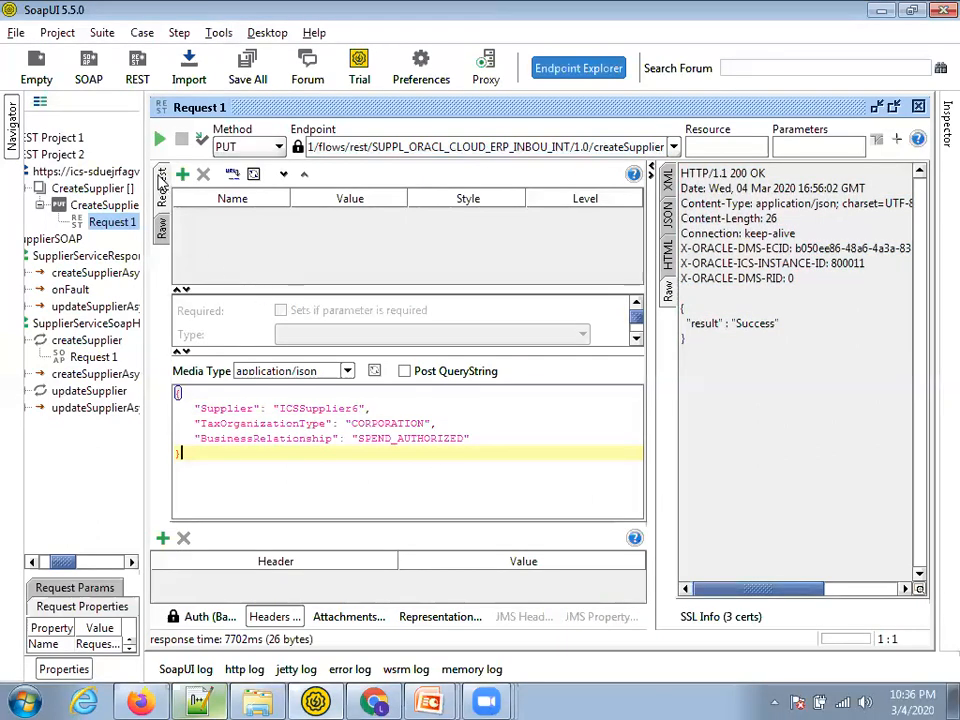
left_click(161, 141)
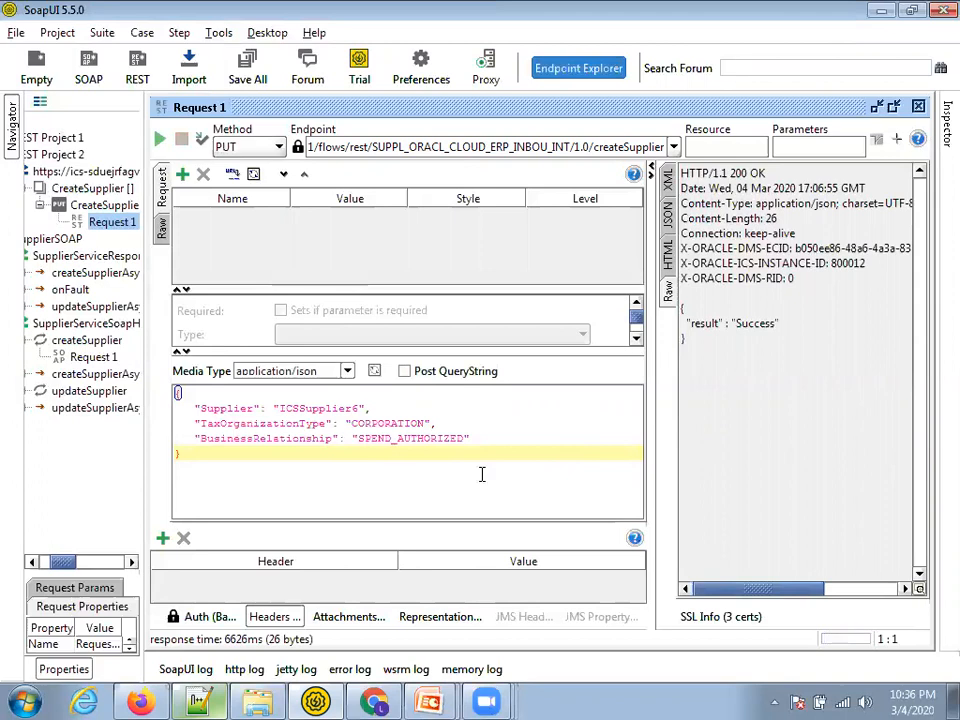
double_click(739, 175)
left_click(375, 703)
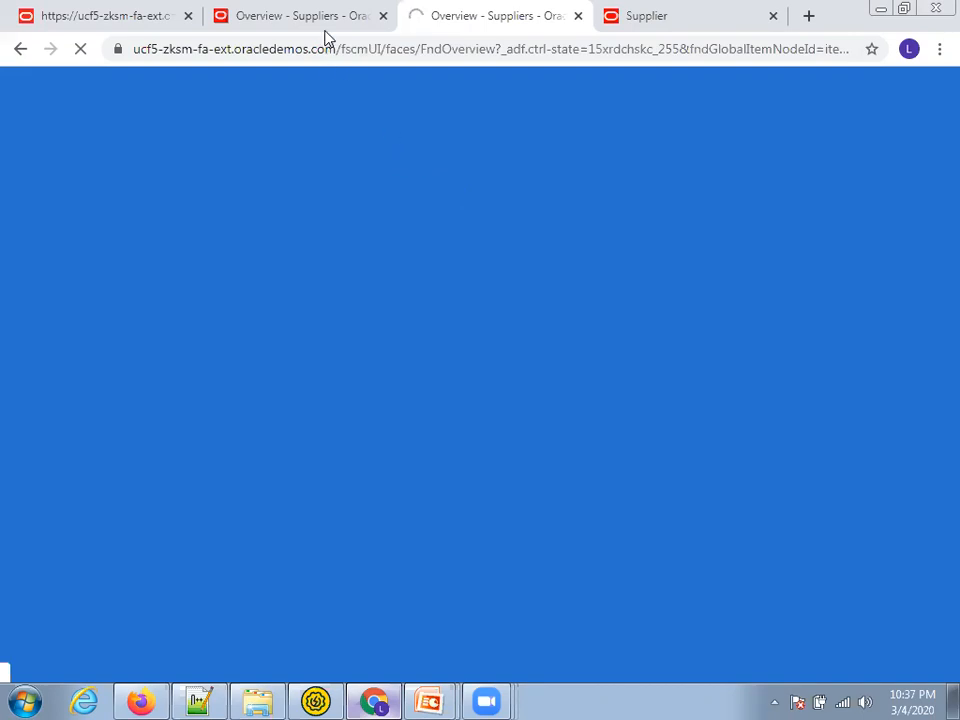
Check the documentation, both Overview - Suppliers tabs and SoapUI while the suppliers page loads
left_click(696, 17)
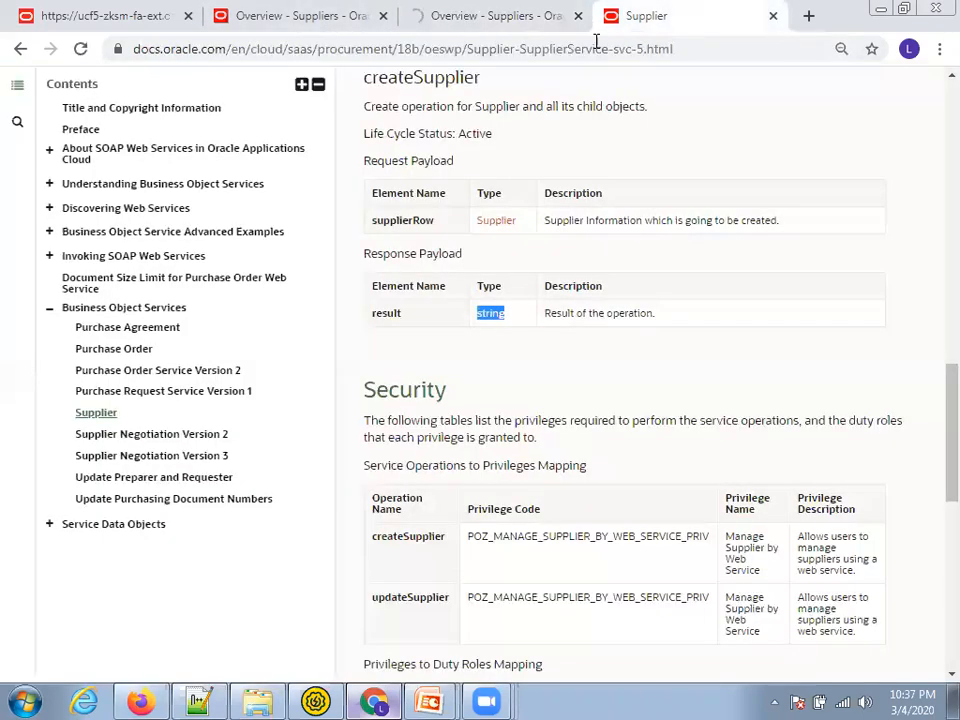
left_click(462, 8)
left_click(317, 11)
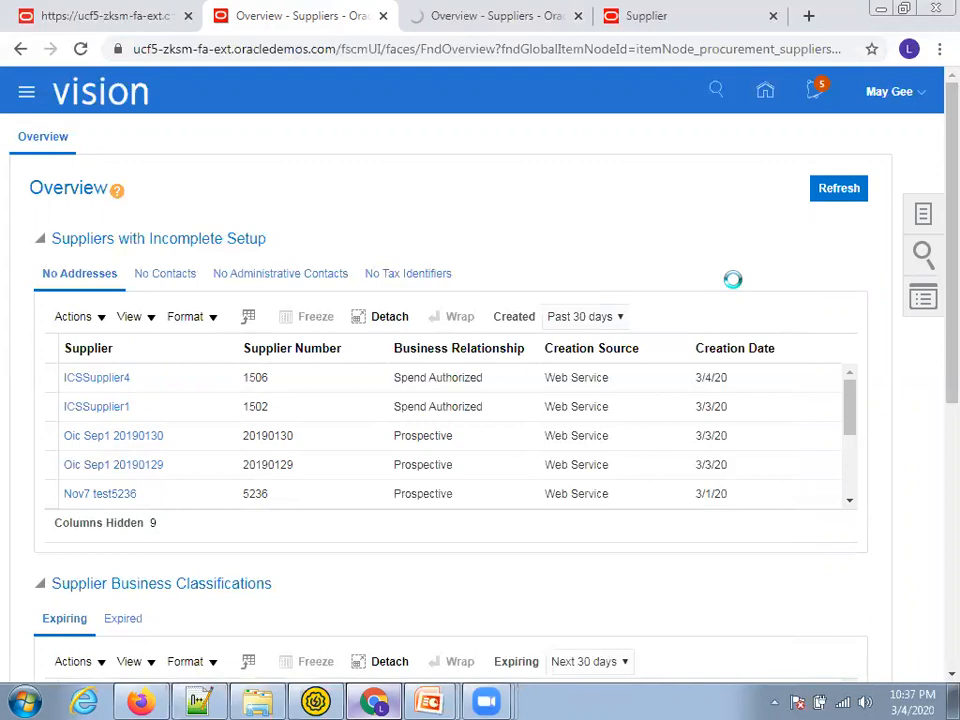
key("ctrl+Tab")
key("ctrl+shift+Tab")
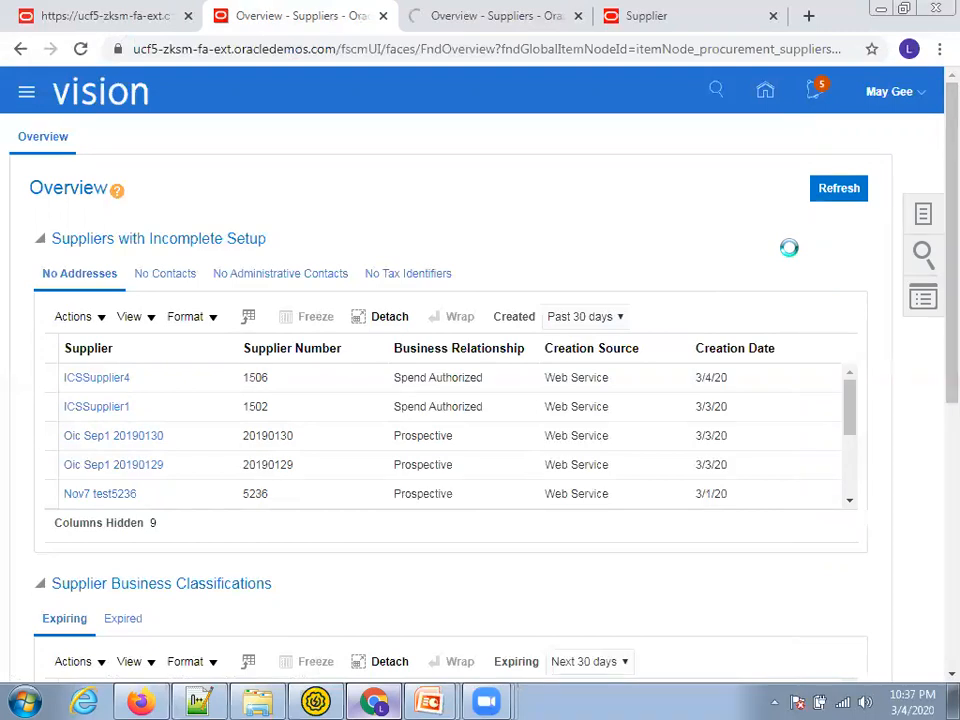
key("ctrl+Tab")
key("alt+Tab")
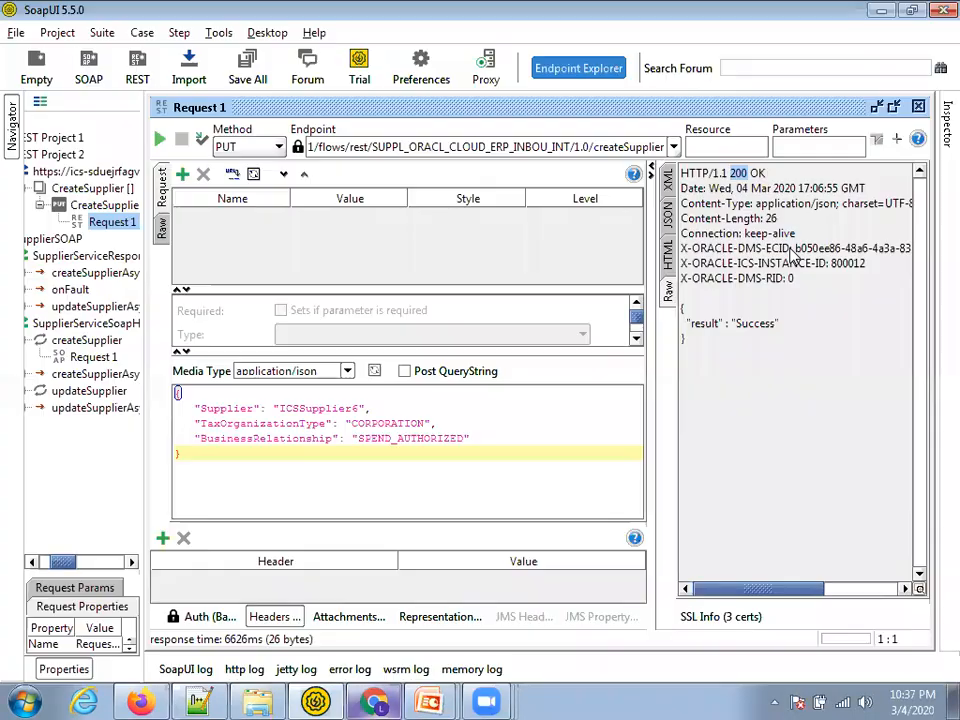
key("alt+Tab")
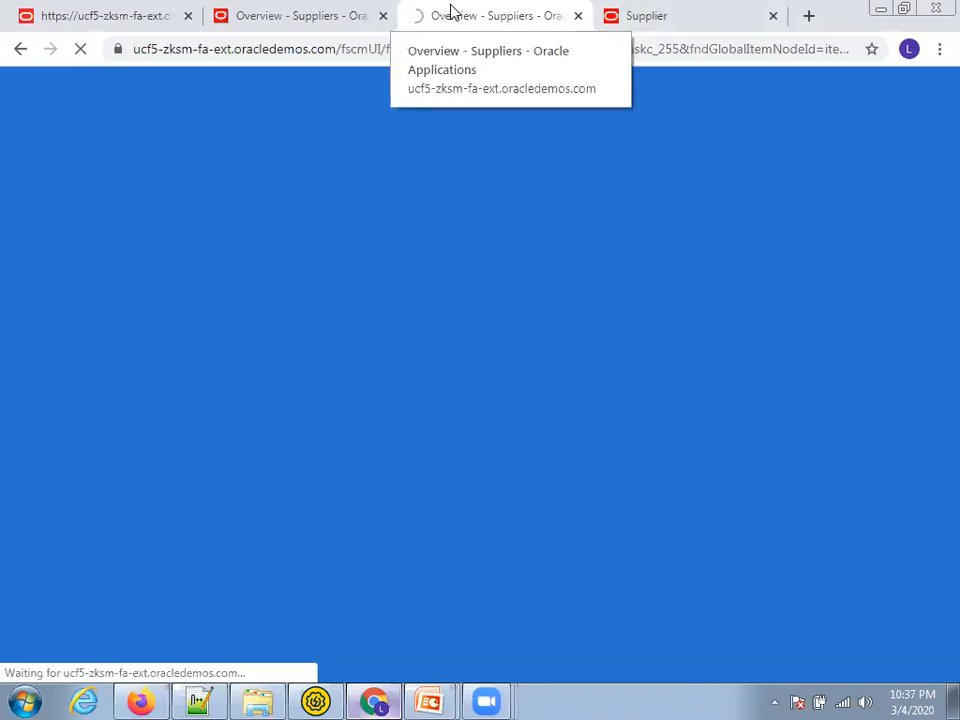
Refresh the Suppliers overview list and start the Manage Suppliers task
left_click(306, 12)
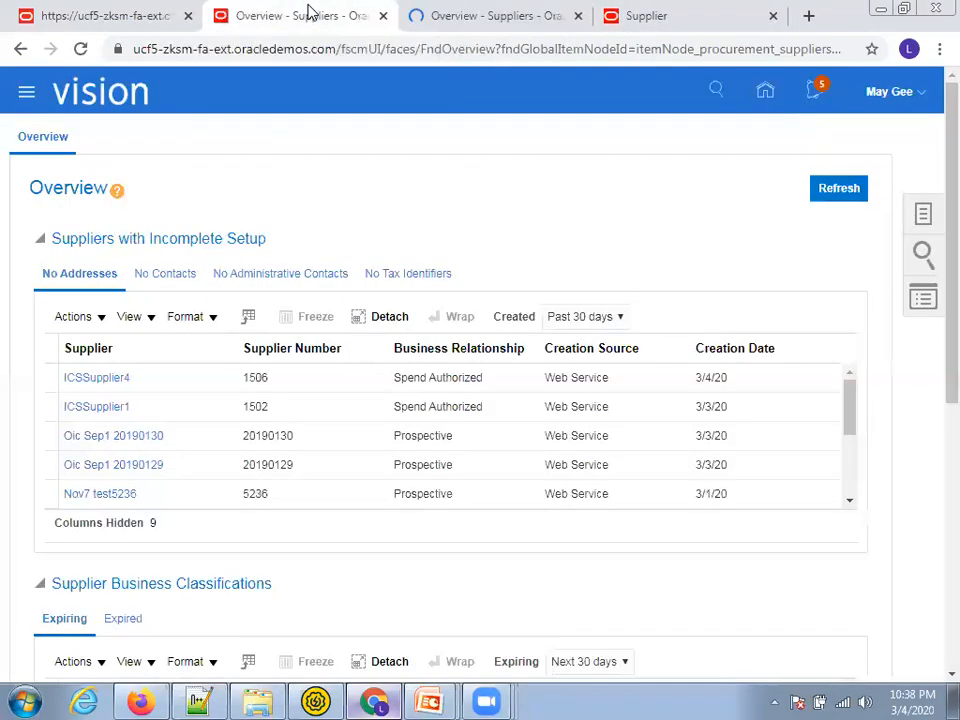
left_click(487, 12)
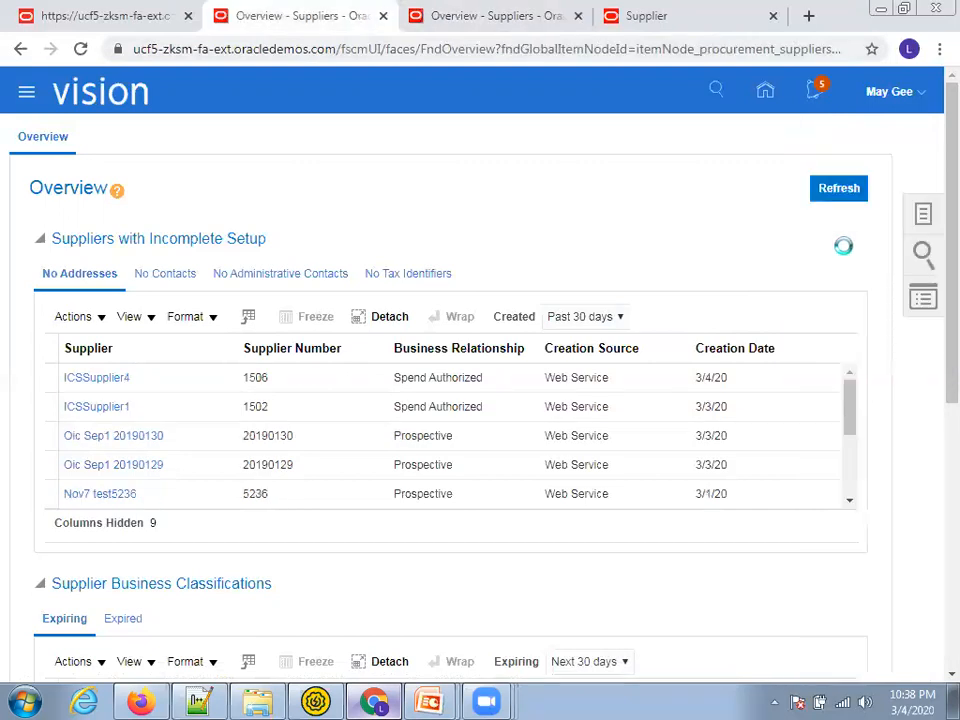
left_click(922, 252)
key("ctrl+Tab")
left_click(887, 143)
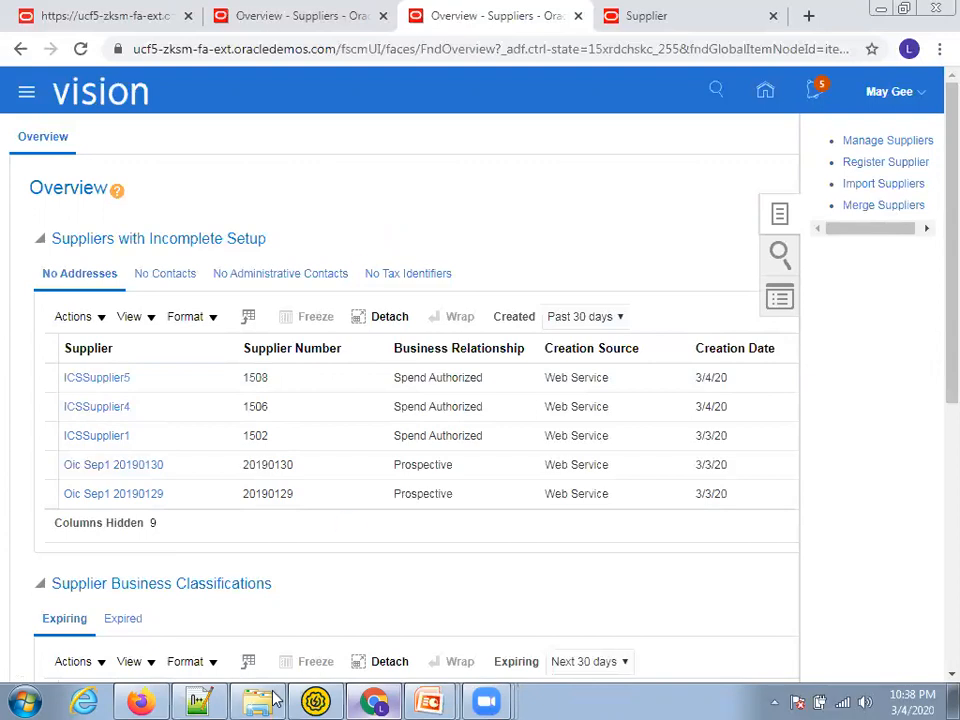
Copy the supplier name ICSSupplier6 from the SoapUI request
left_click(315, 700)
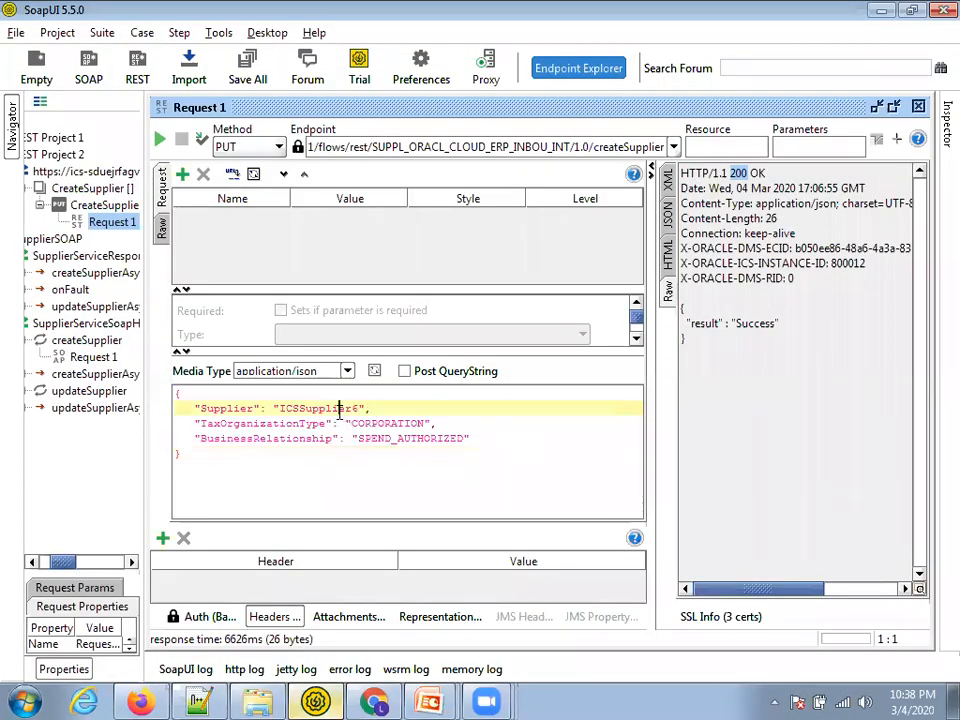
double_click(339, 408)
key("ctrl+c")
key("alt+Tab")
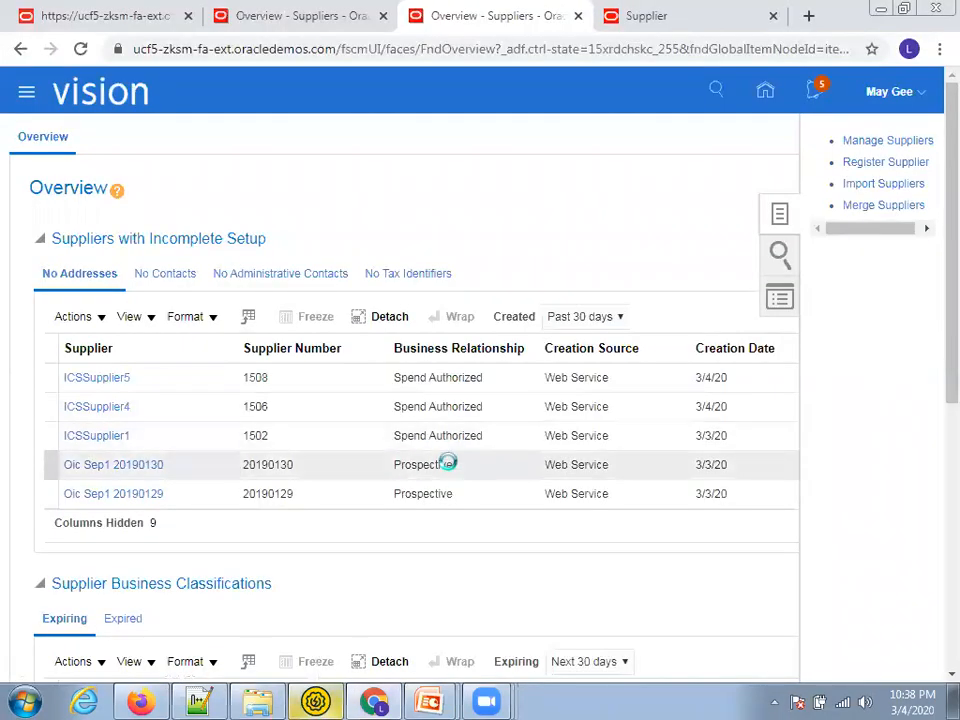
Enter ICSSupplier6 in the supplier keyword search on the first Suppliers overview tab
left_click(316, 20)
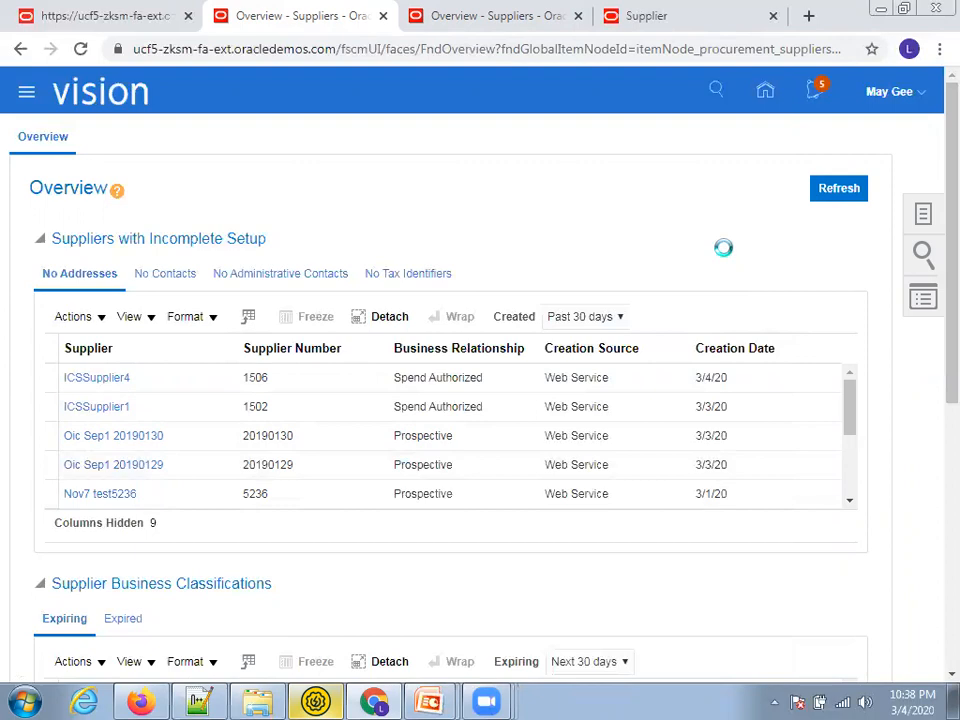
key("ctrl+Tab")
left_click(849, 150)
type("ICSSupplier6")
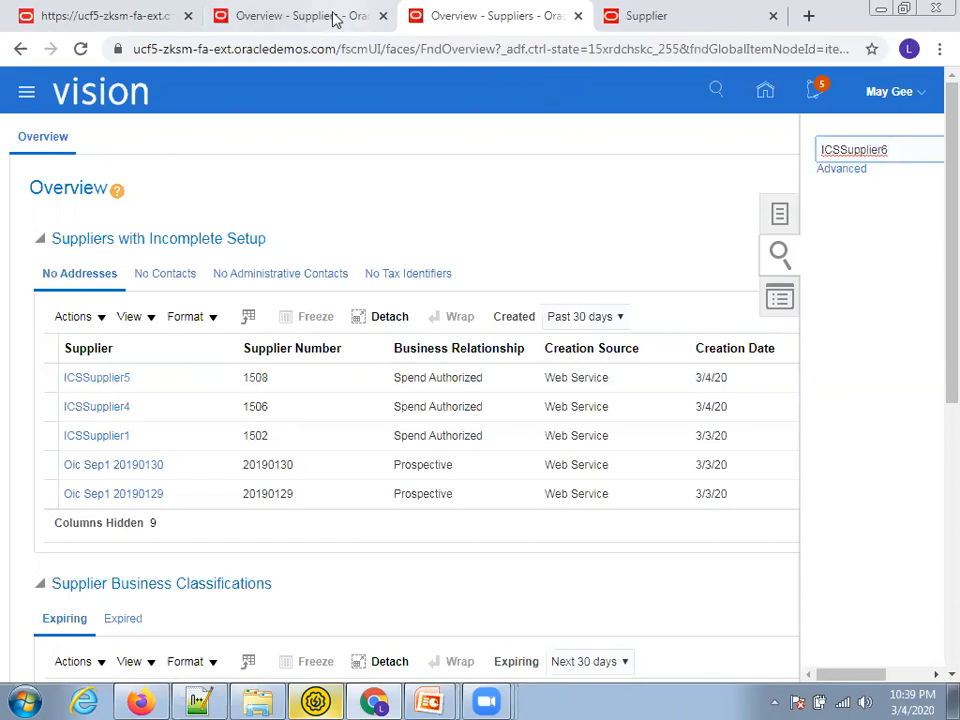
Search ICSSupplier6 by keyword on the other overview tab and close the duplicate tab
left_click(260, 14)
left_click(873, 150)
key("ctrl+v")
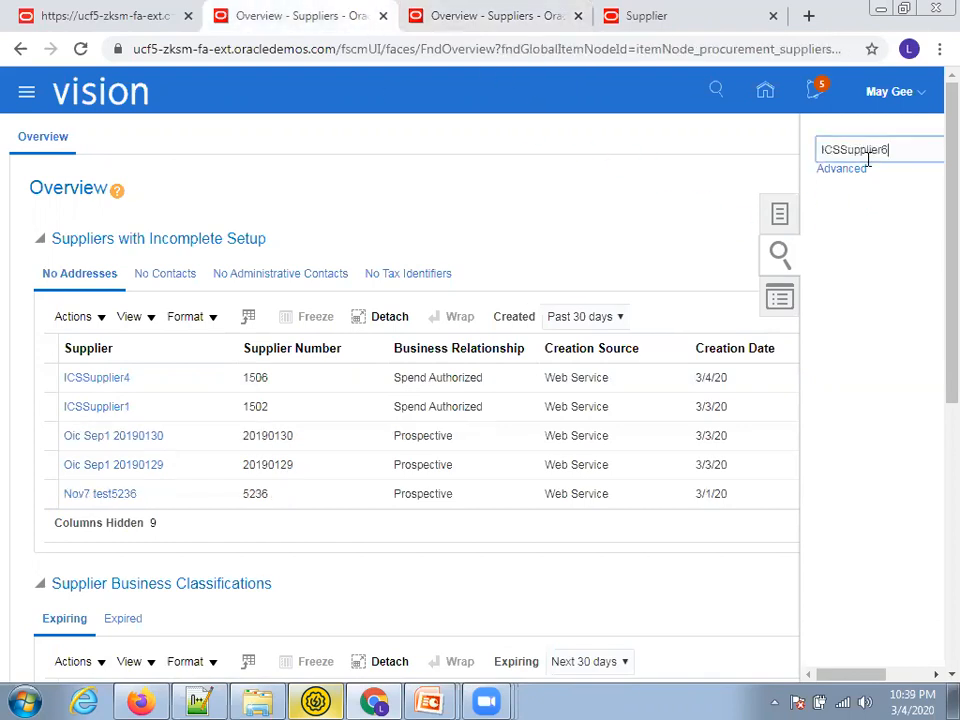
key("Return")
key("ctrl+Tab")
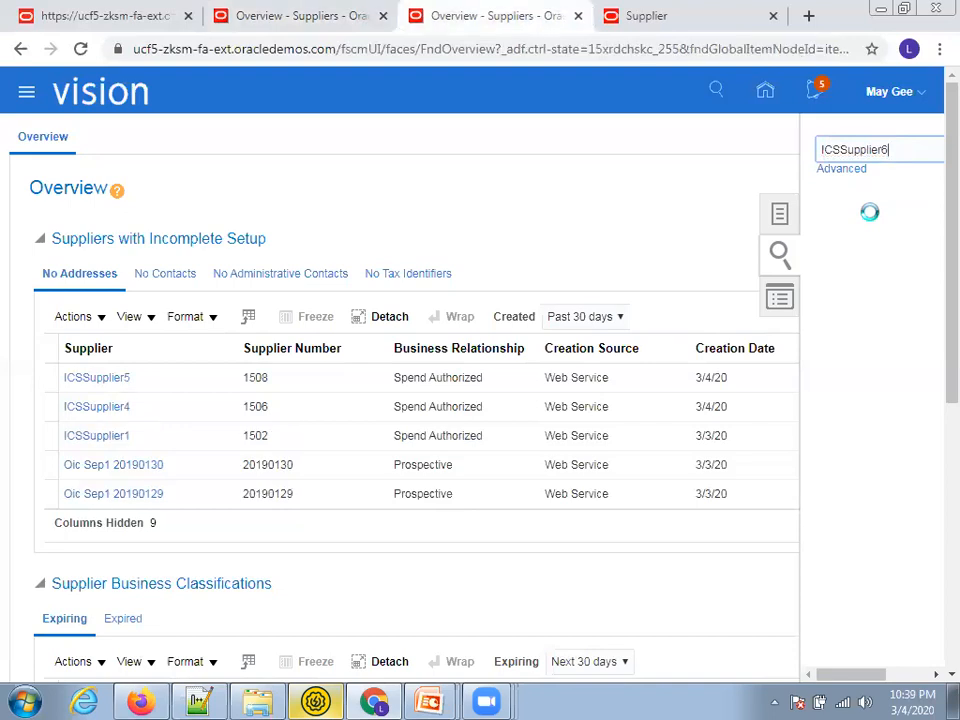
key("ctrl+shift+Tab")
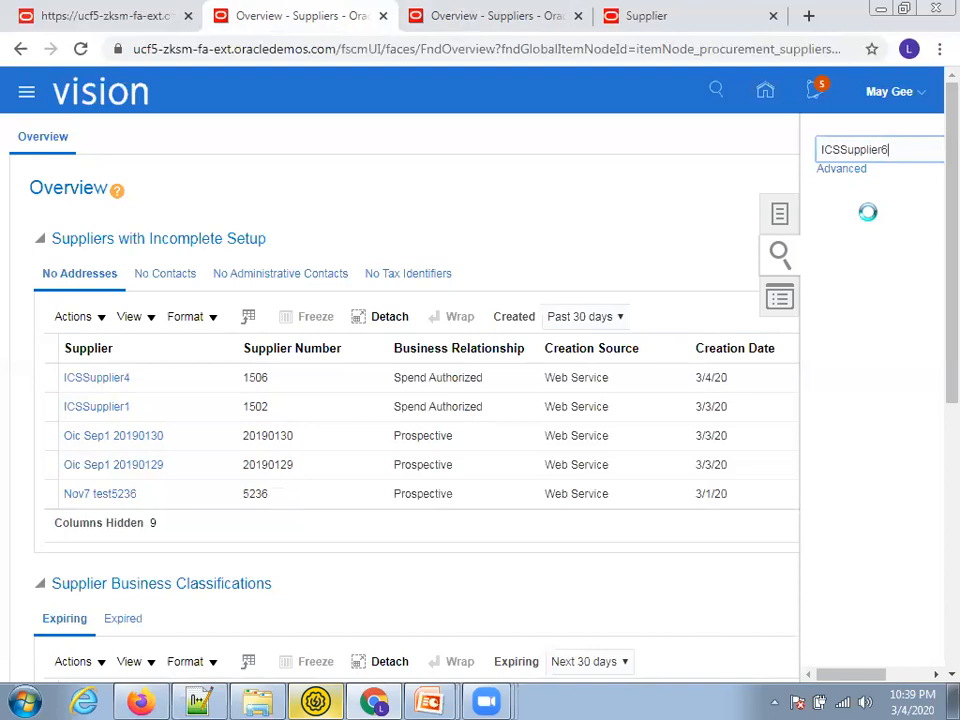
key("ctrl+w")
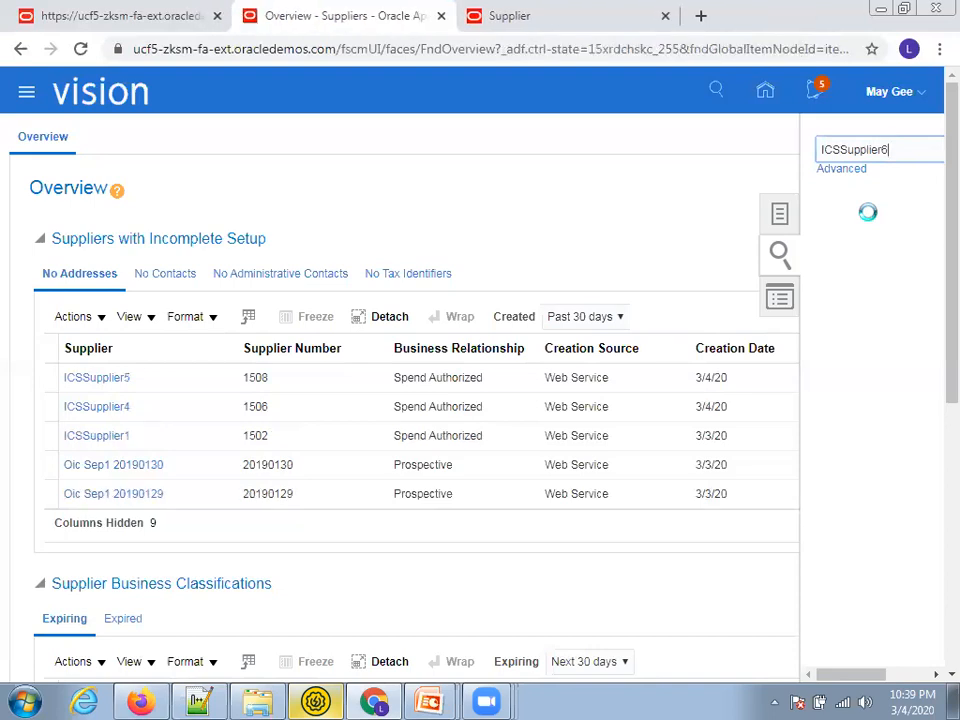
key("Return")
Review the Supplier service's SupplierServiceV2 WSDL address in the documentation
key("ctrl+Tab")
scroll(572, 272, "up", 10)
scroll(565, 270, "up", 2)
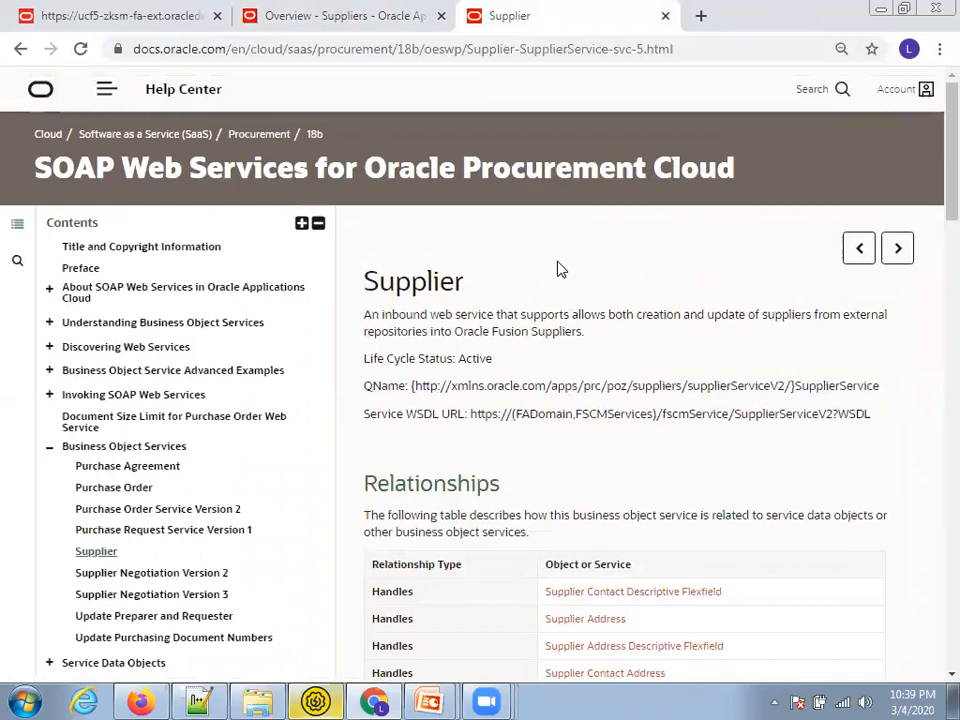
scroll(500, 250, "down", 2)
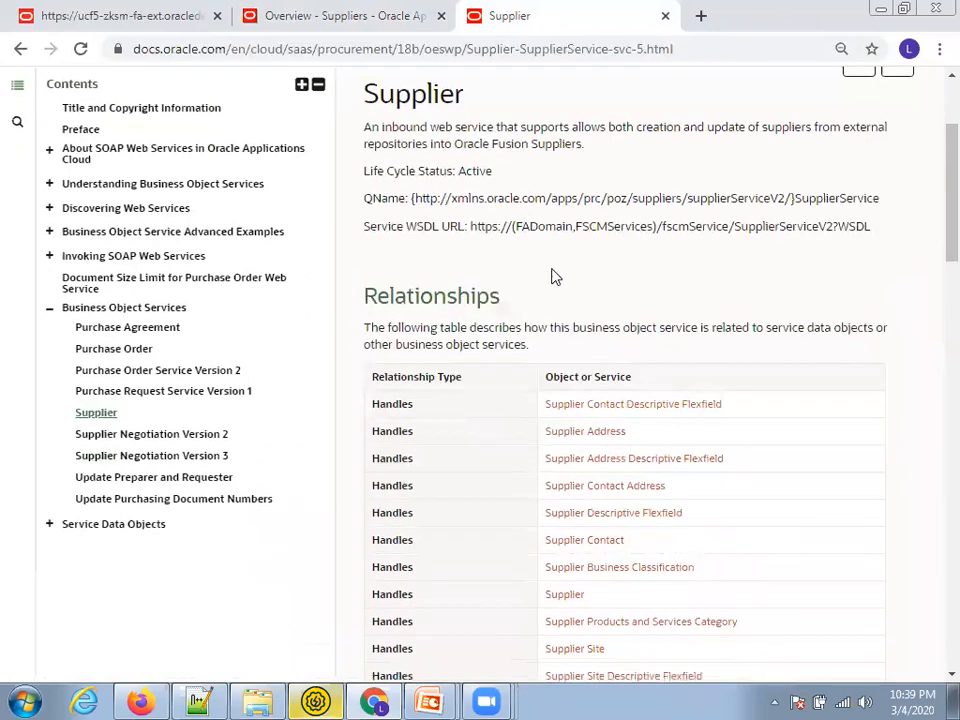
double_click(799, 226)
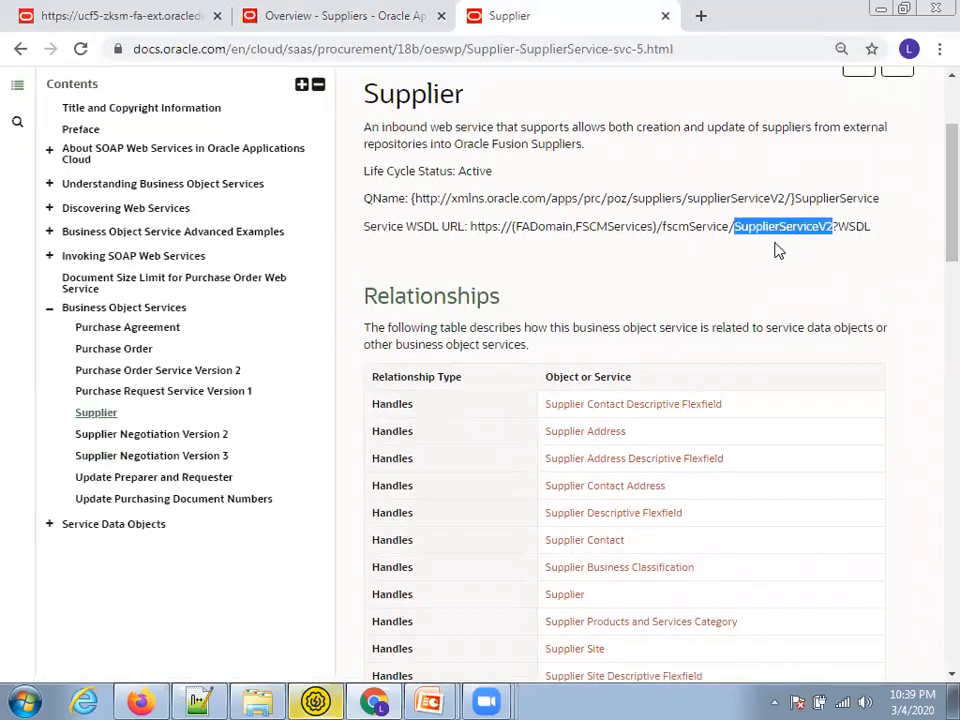
double_click(852, 226)
scroll(498, 307, "down", 1)
scroll(498, 307, "down", 5)
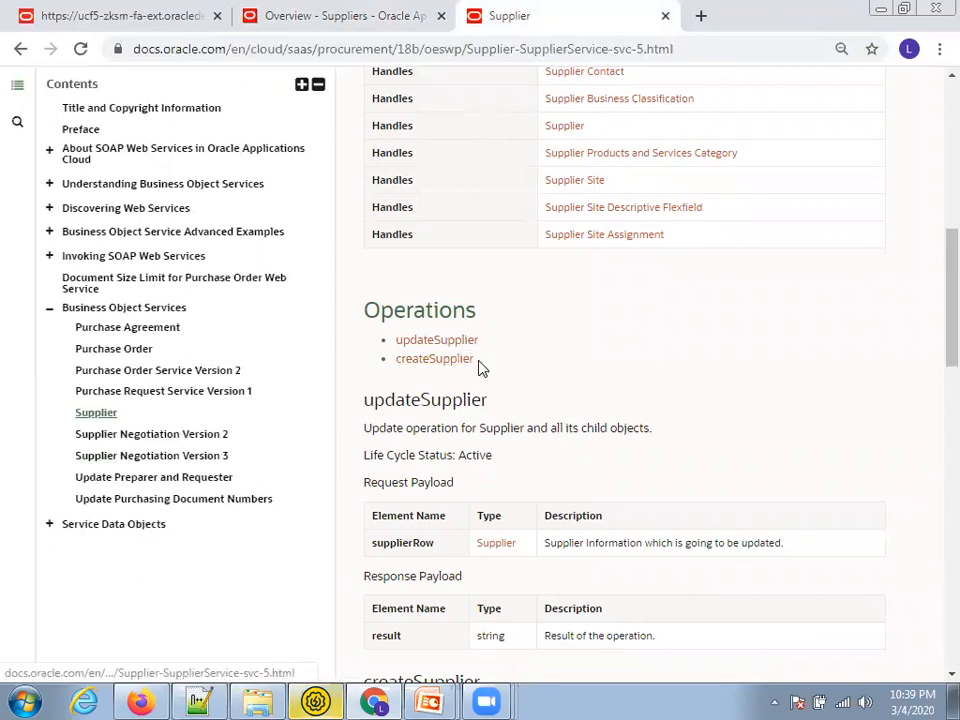
Locate the createSupplier operation, cross-checking the supplier search results on the overview tab
left_click_drag(478, 364, 396, 359)
key("ctrl+shift+Tab")
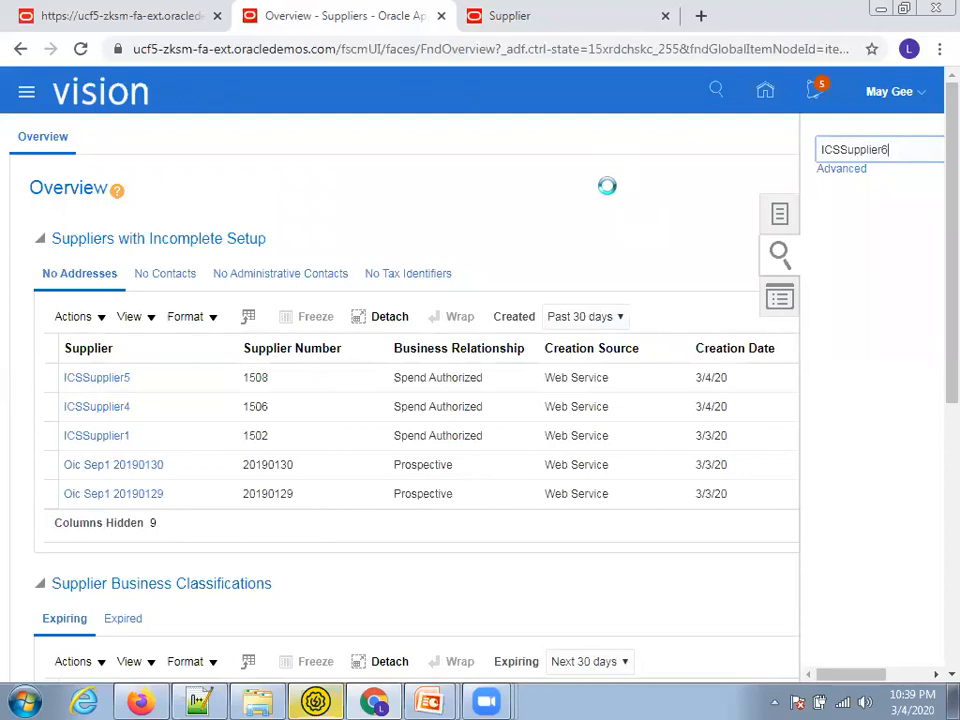
key("ctrl+Tab")
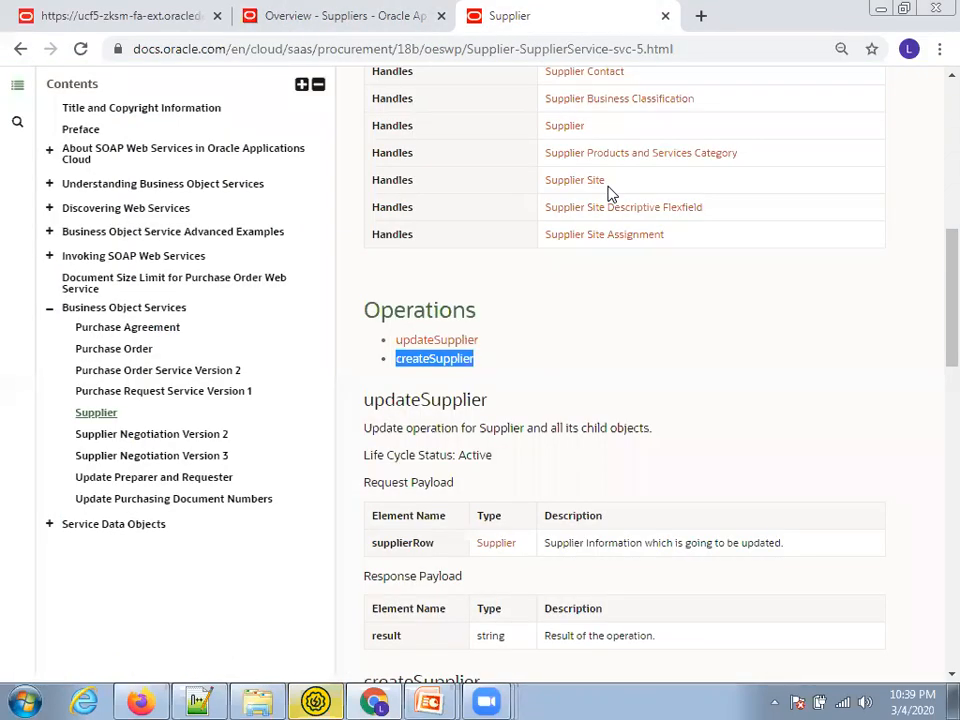
scroll(688, 330, "down", 2)
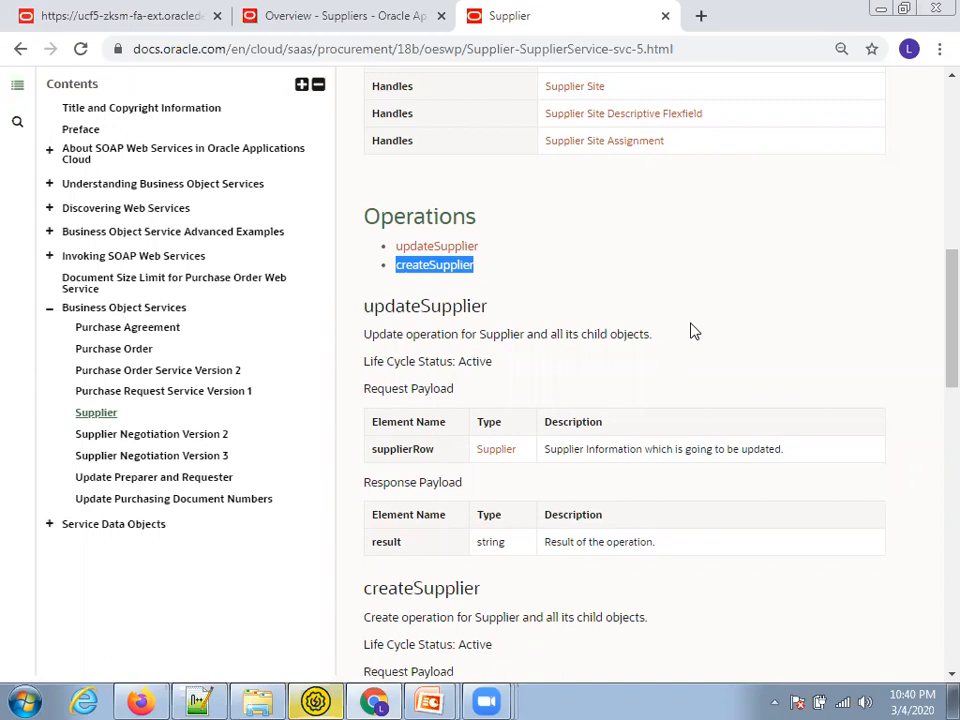
left_click(340, 22)
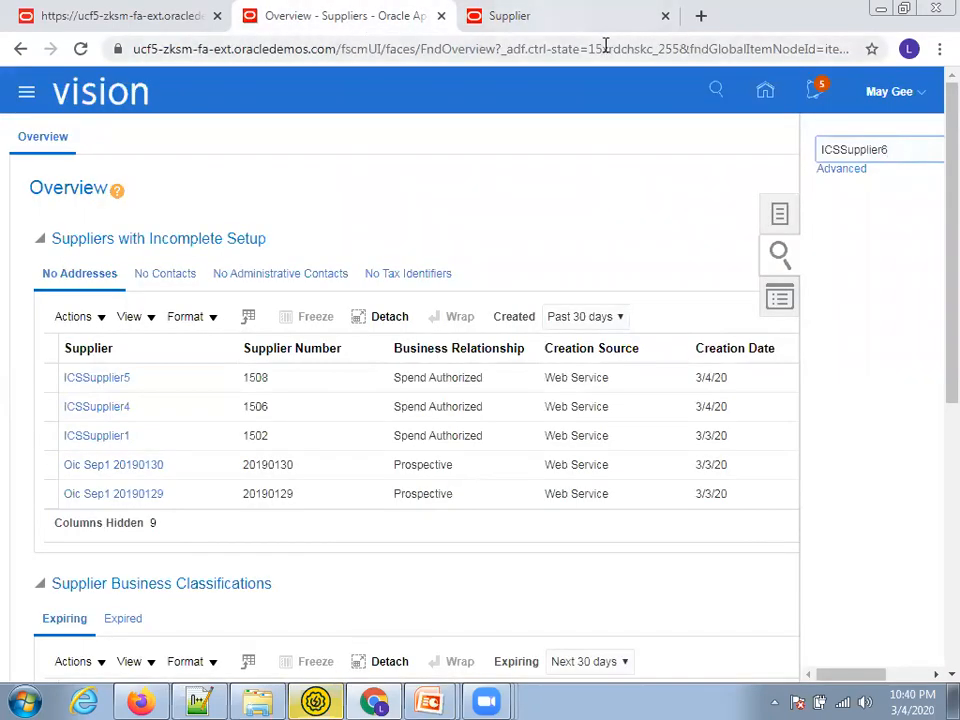
left_click(548, 22)
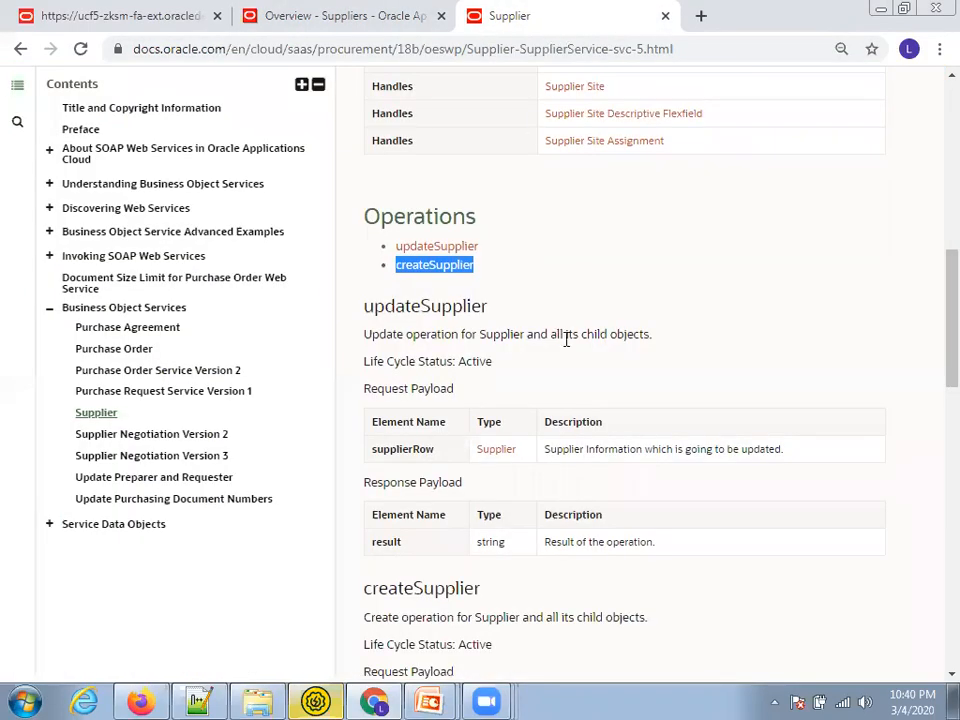
scroll(566, 332, "down", 2)
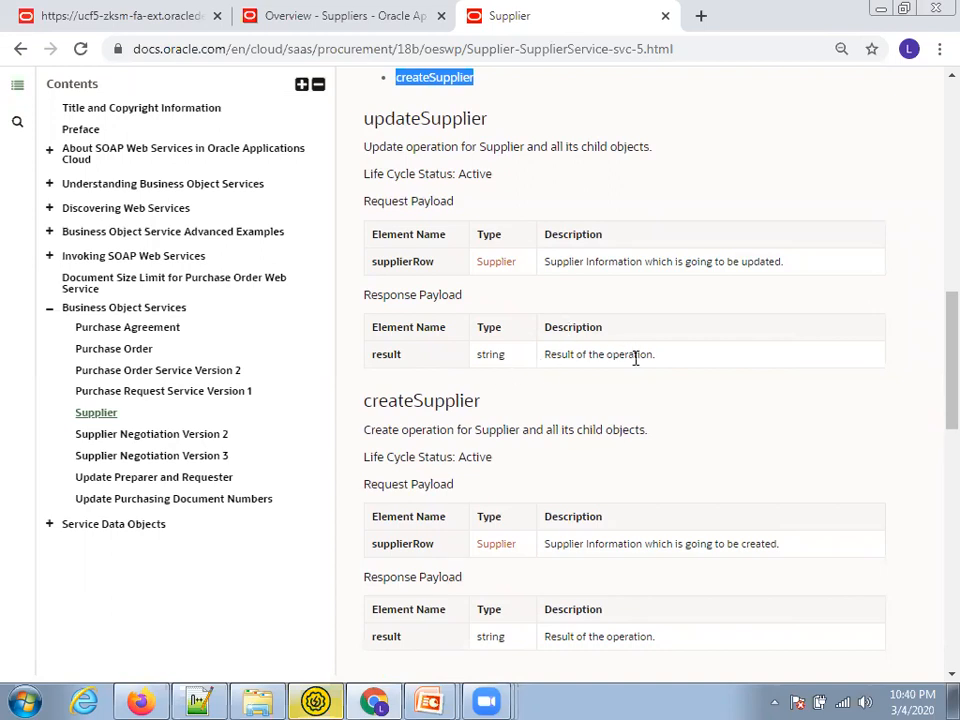
Note the createSupplier response element result of type string, then return to the integrations list
left_click_drag(652, 356, 427, 358)
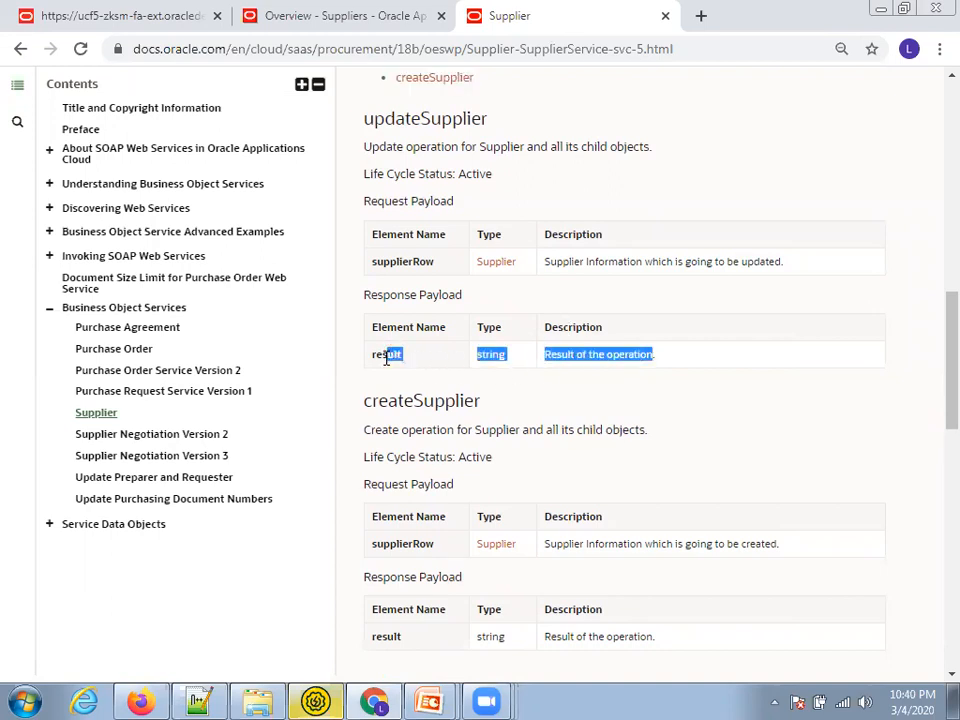
double_click(378, 355)
double_click(489, 356)
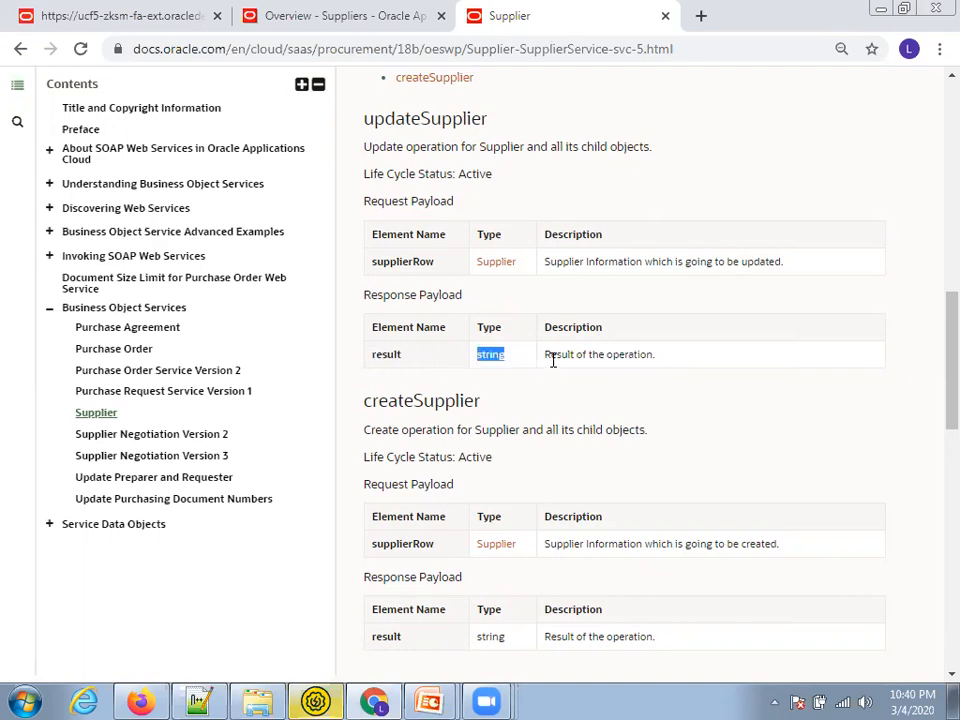
scroll(553, 360, "down", 3)
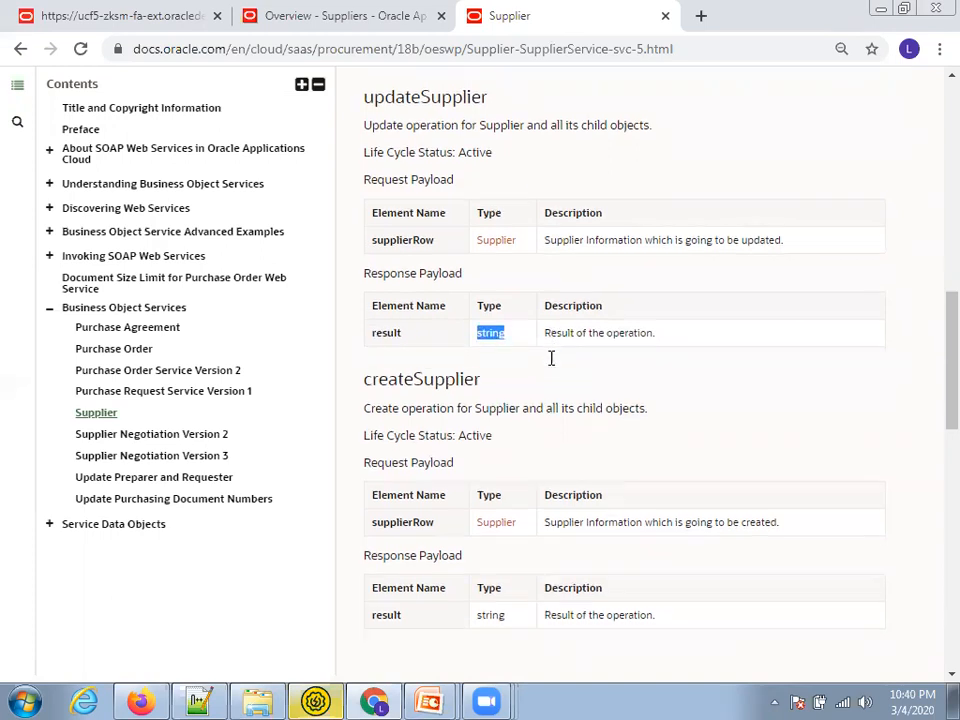
left_click(142, 700)
left_click(125, 22)
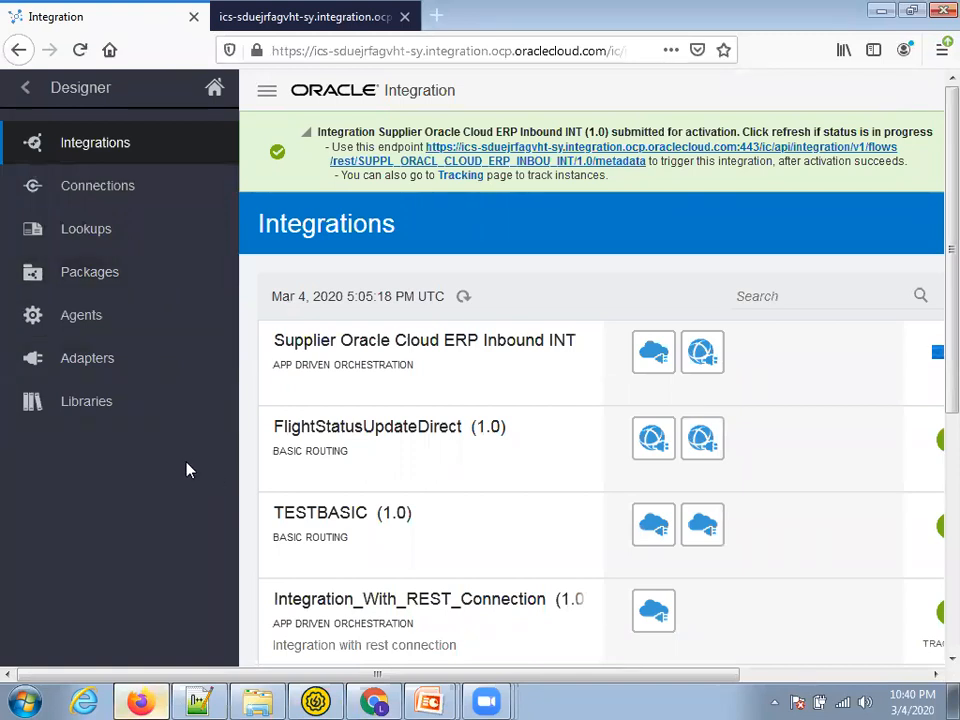
Start a new connection from the Connections list using the REST adapter
key("ctrl+minus")
key("ctrl+minus")
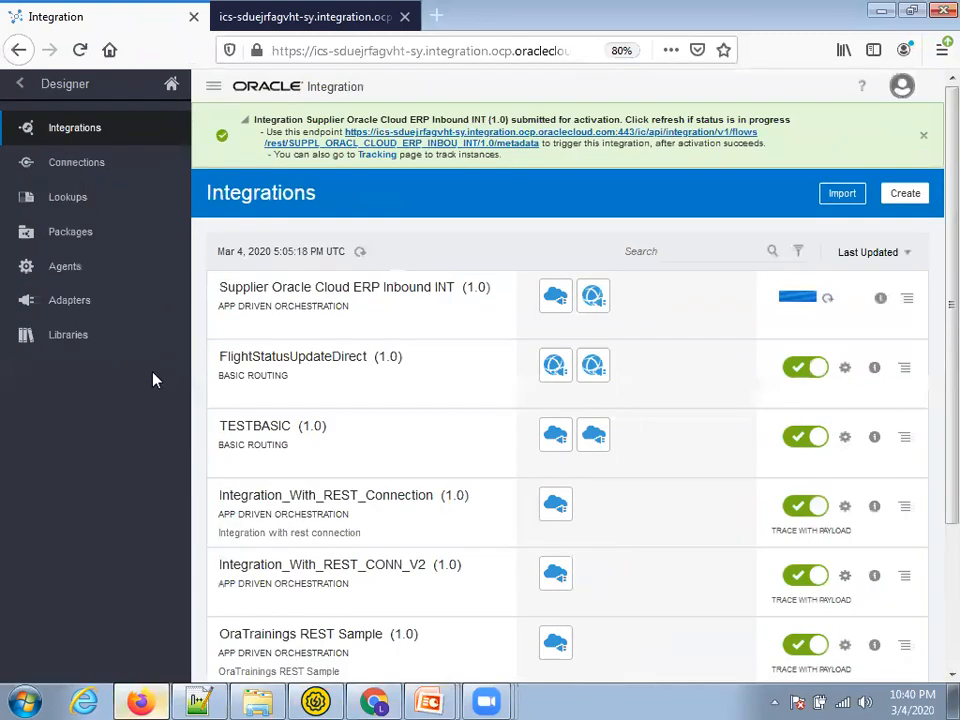
left_click(84, 168)
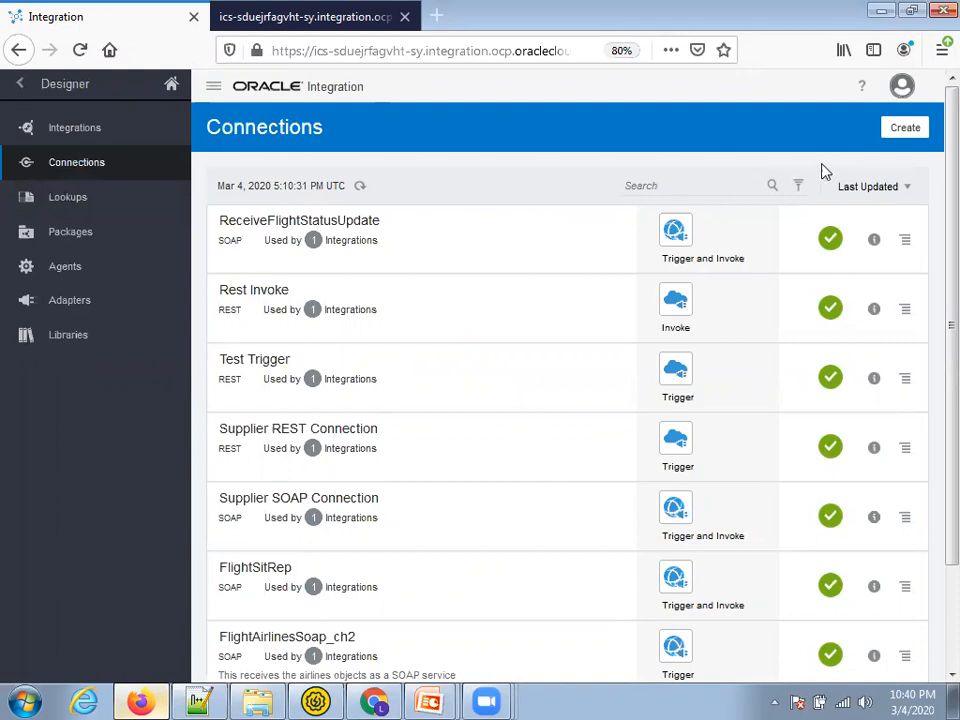
left_click(894, 133)
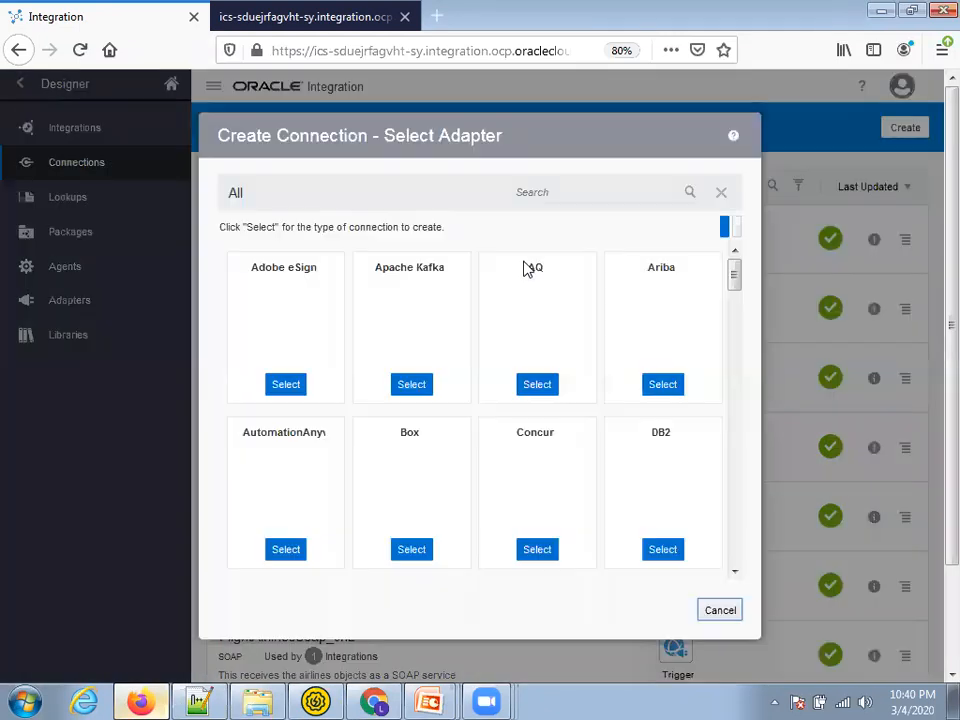
left_click(613, 192)
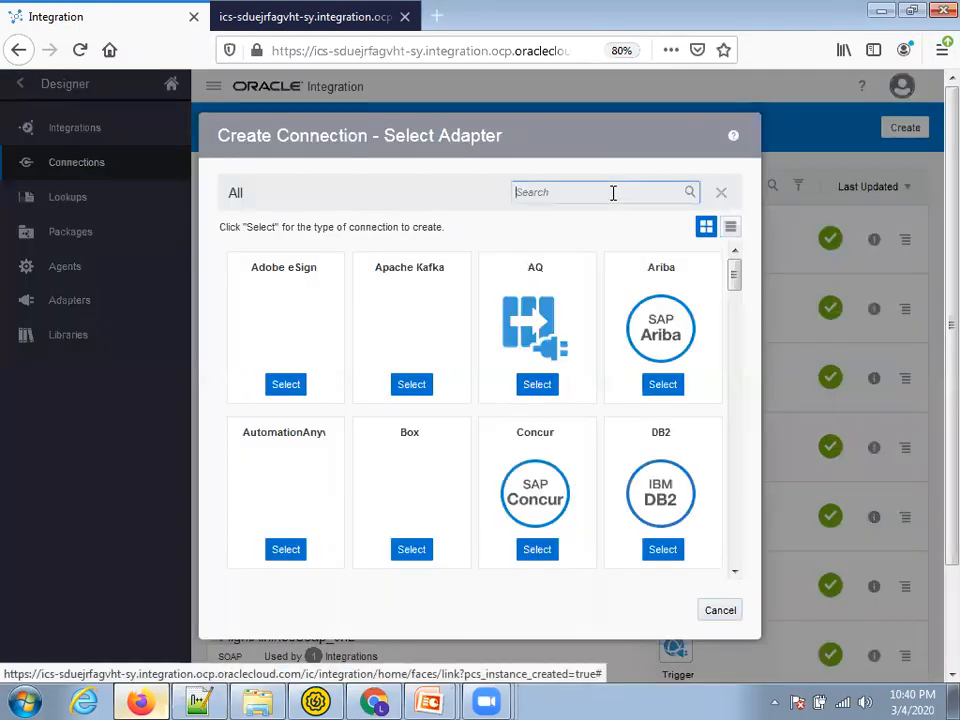
type("REST")
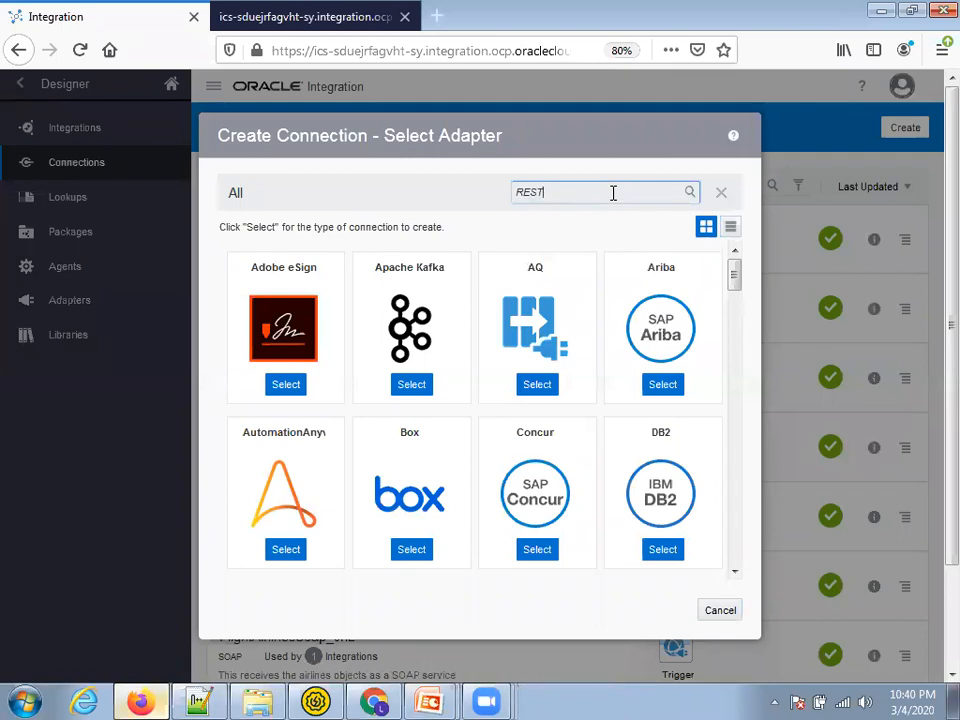
key("Return")
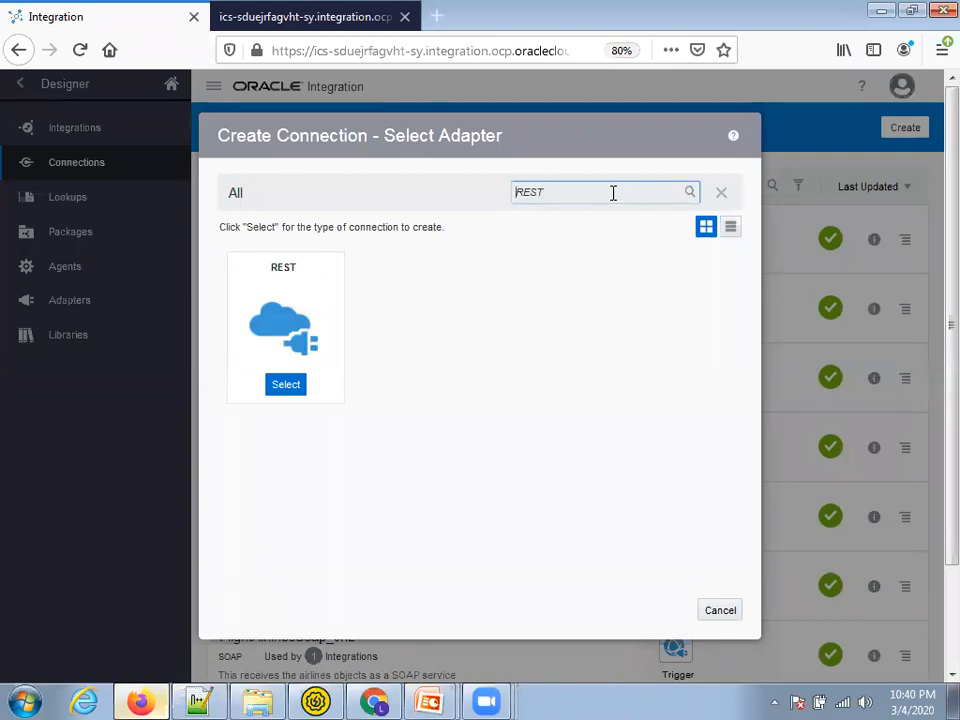
left_click(293, 386)
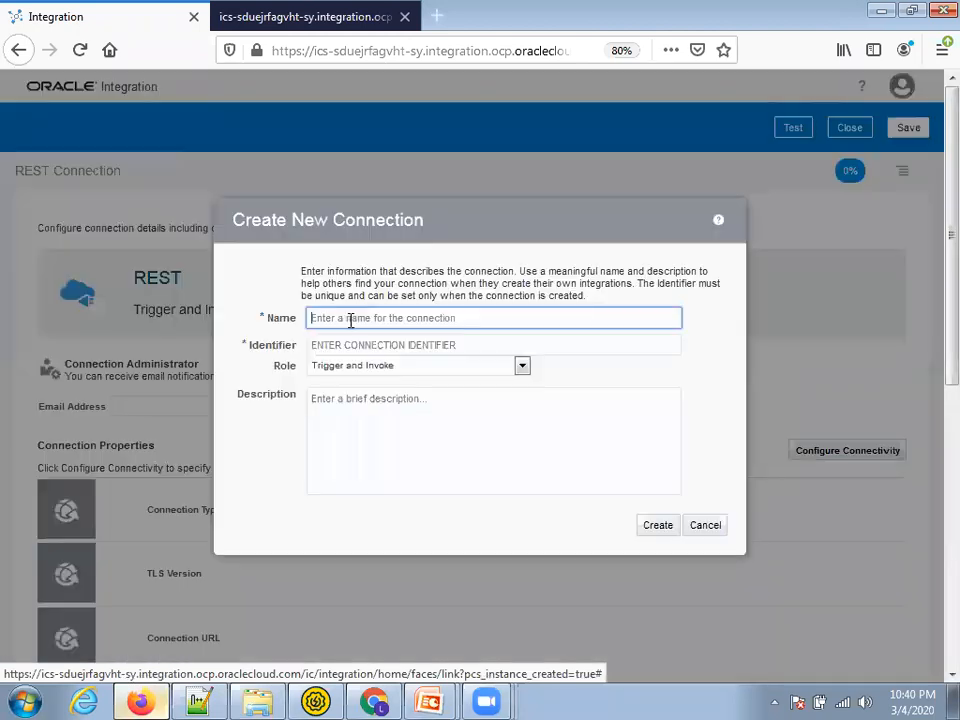
Create XX Supplier REST Conn with the Trigger role, then test, save and close it
left_click(418, 369)
left_click(417, 374)
left_click(386, 321)
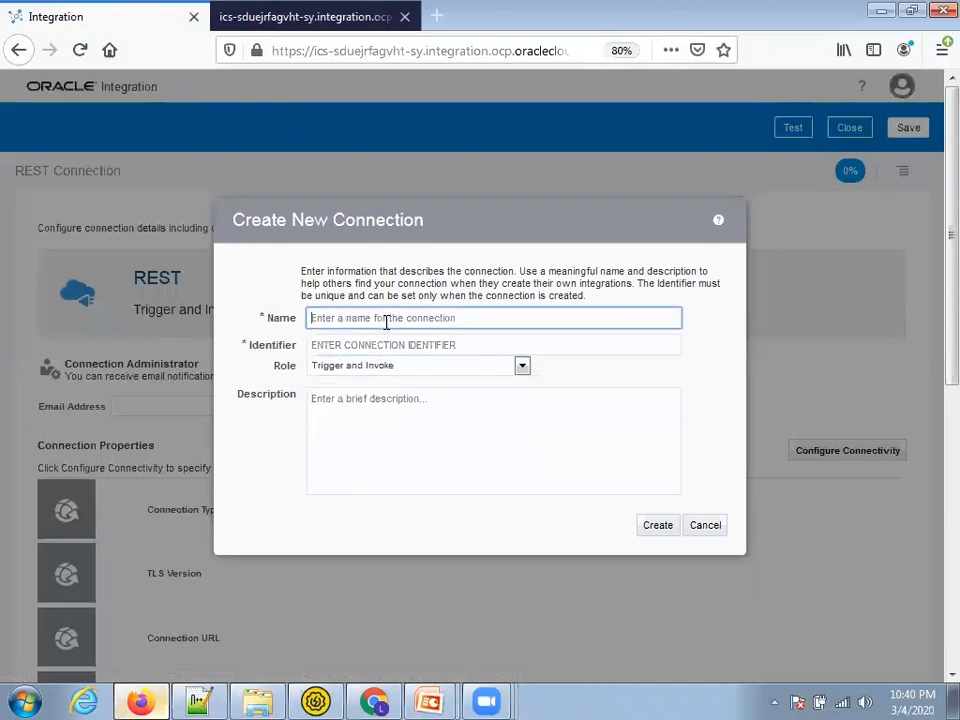
type("XX")
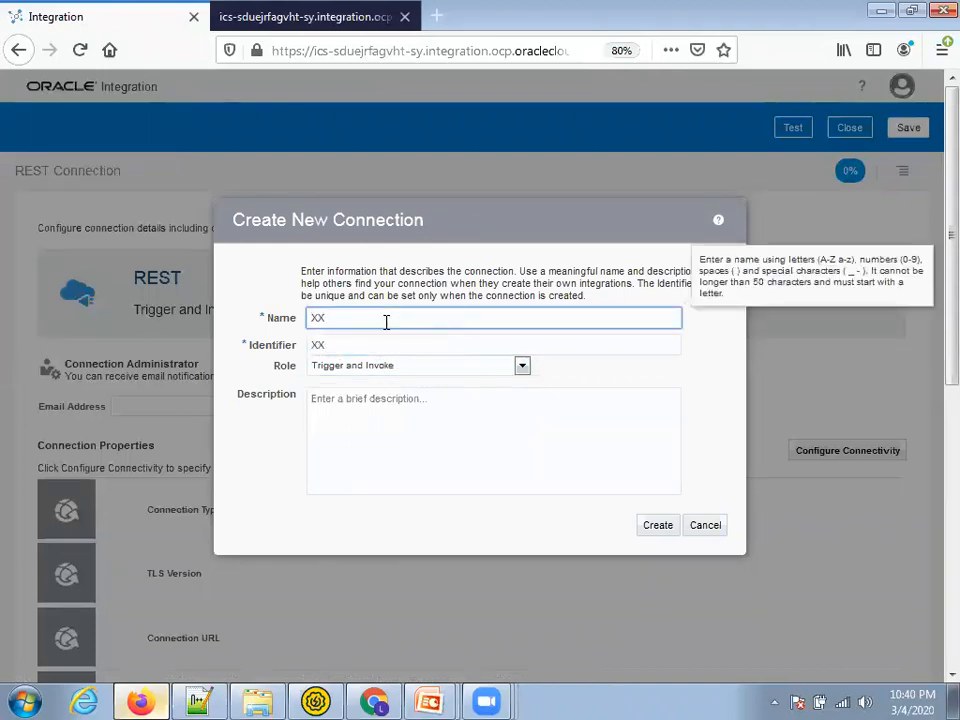
type(" Supplier REST Conn")
left_click(463, 366)
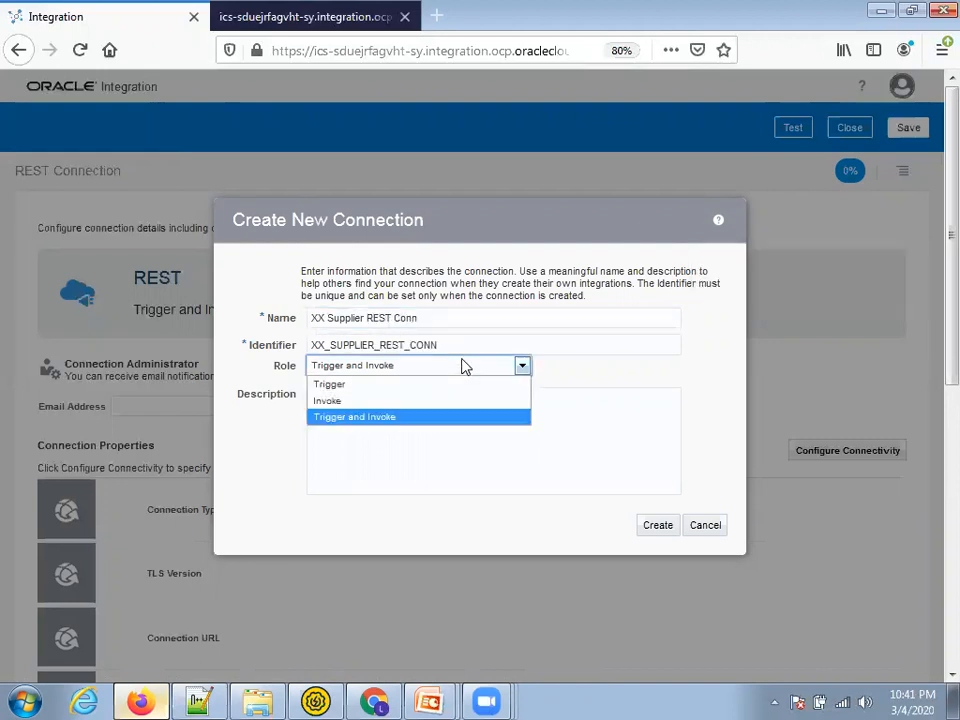
left_click(463, 384)
left_click(656, 527)
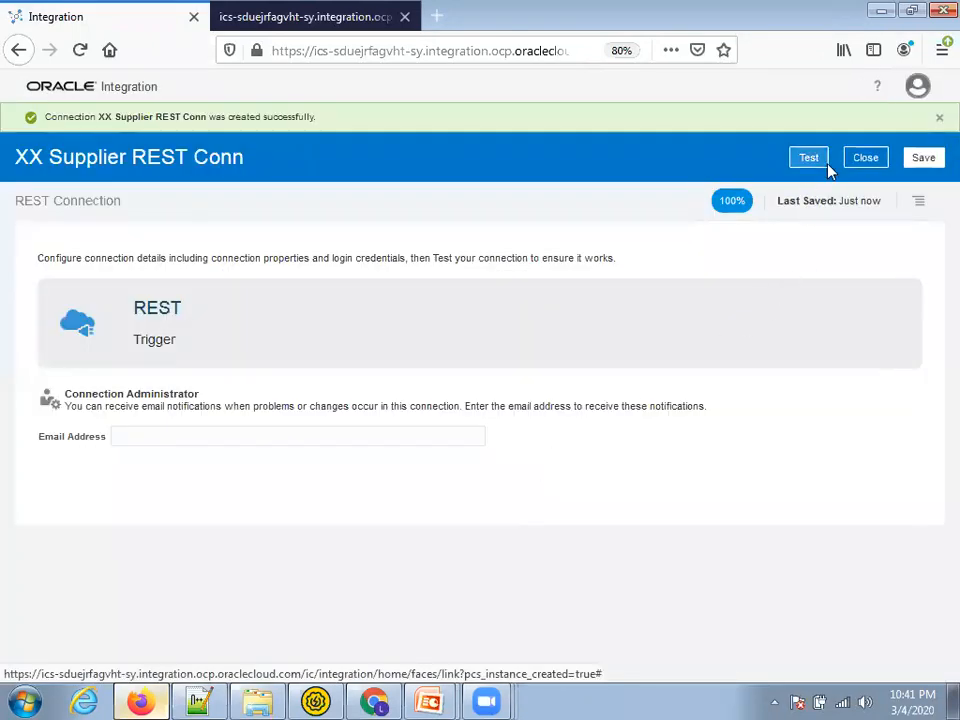
left_click(816, 158)
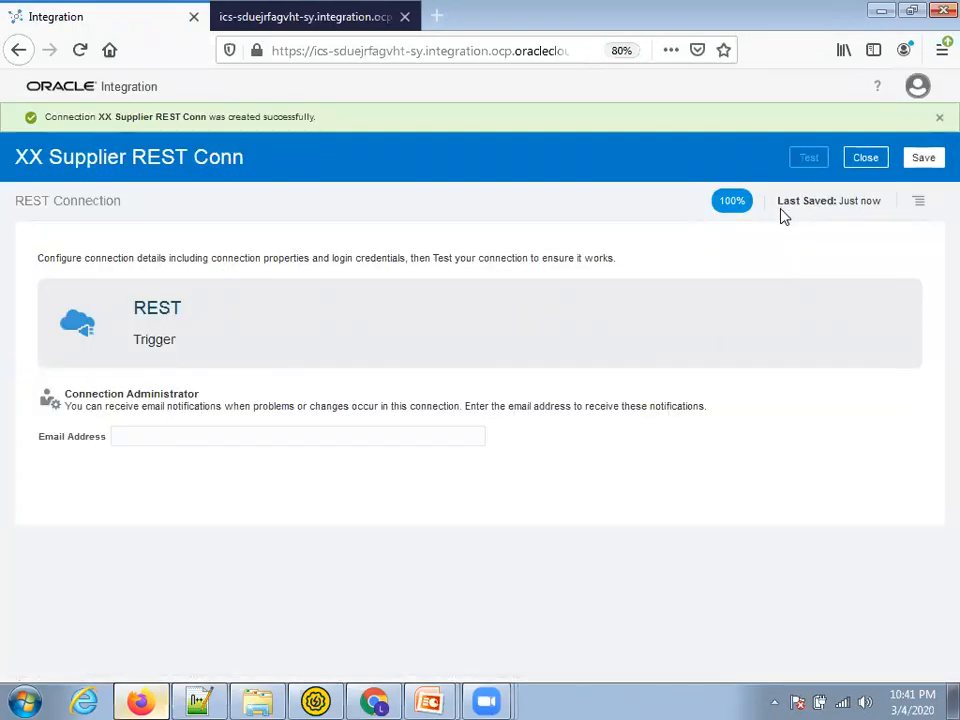
left_click(921, 160)
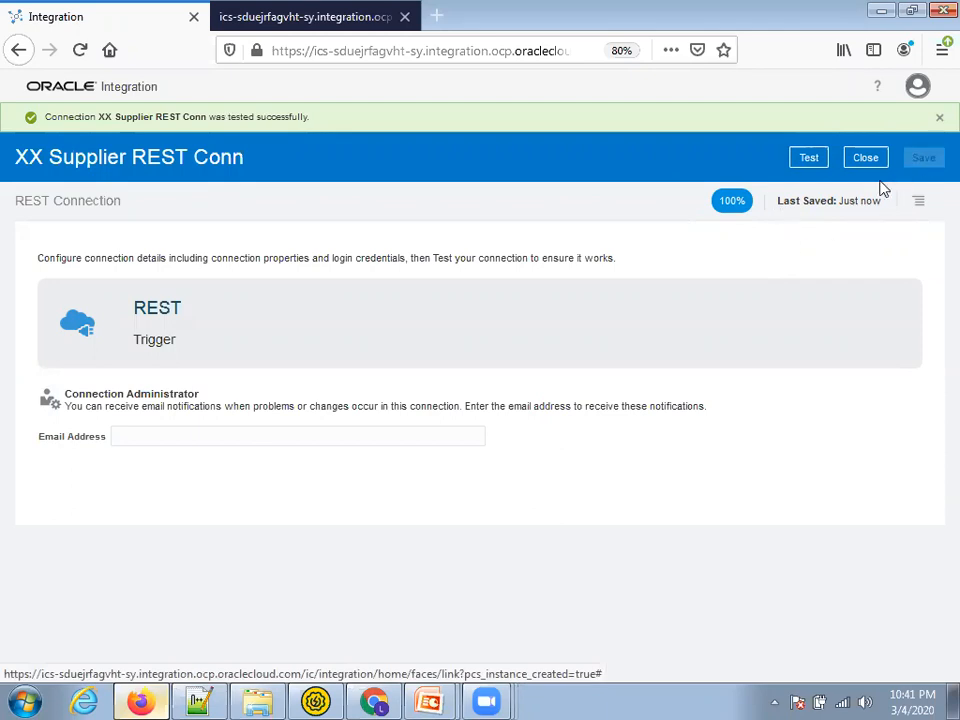
left_click(866, 158)
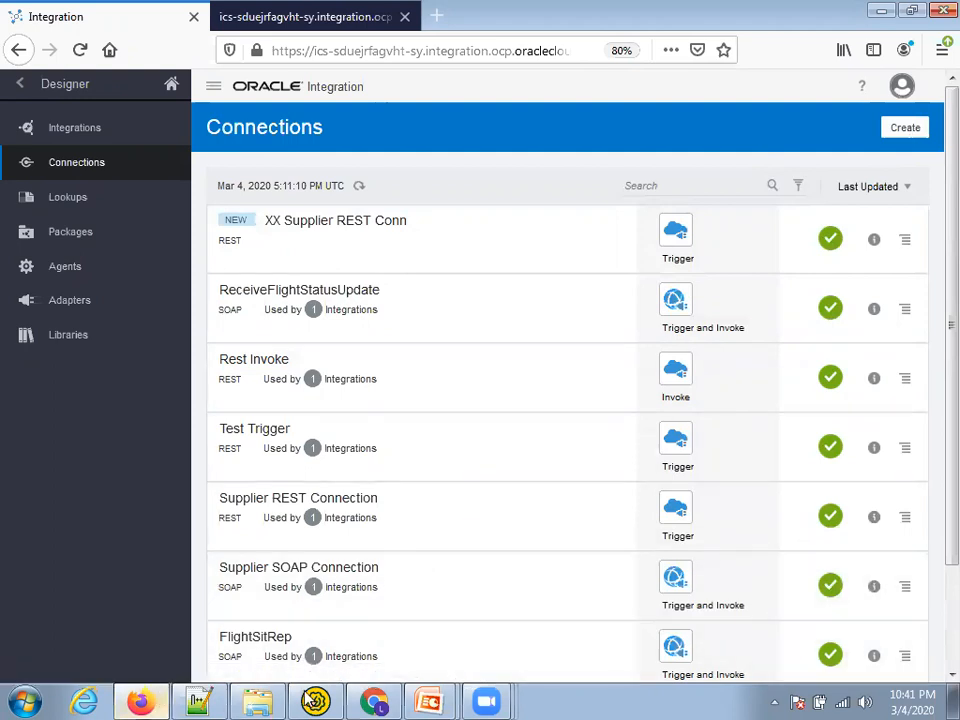
Copy the full SupplierServiceV2?WSDL address from Chrome and return to the Connections list
left_click(370, 698)
left_click(126, 18)
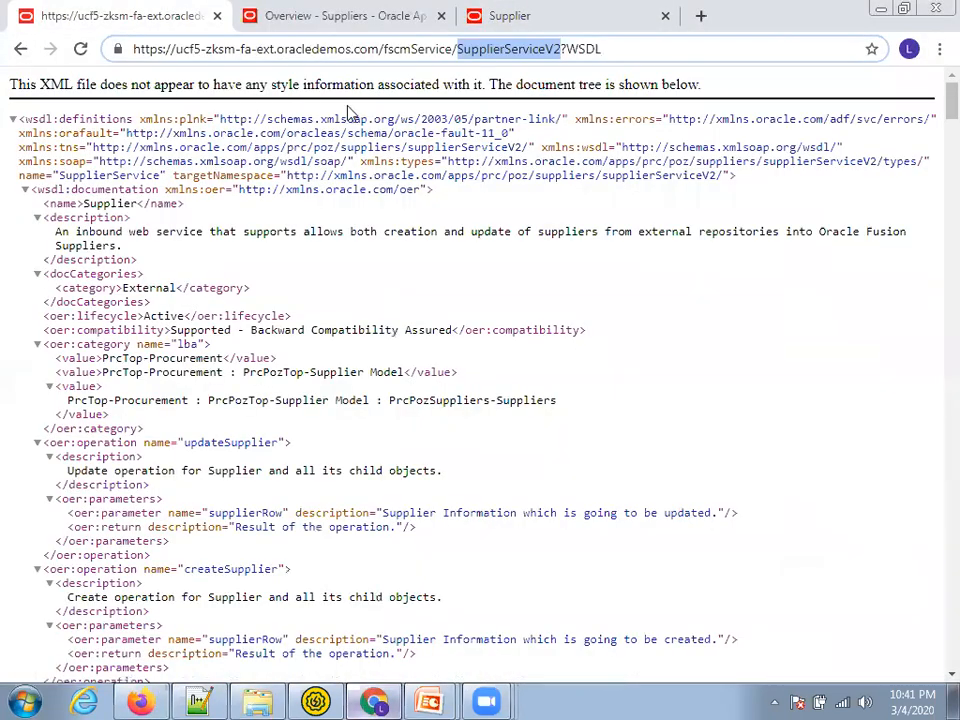
left_click(393, 49)
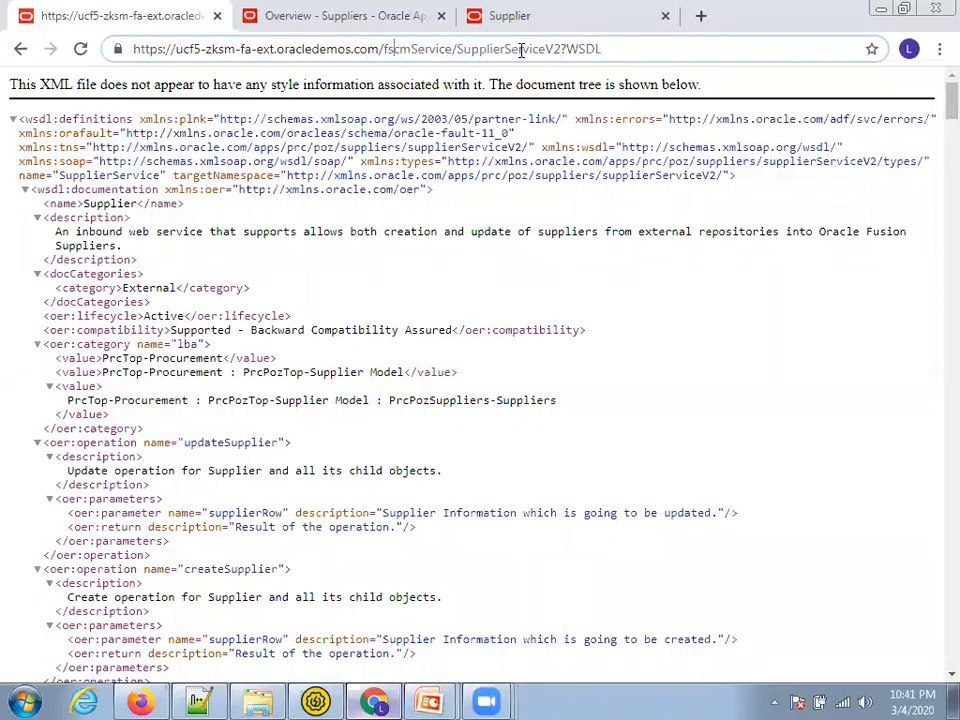
left_click_drag(452, 49, 122, 49)
left_click(459, 49)
left_click_drag(458, 49, 664, 43)
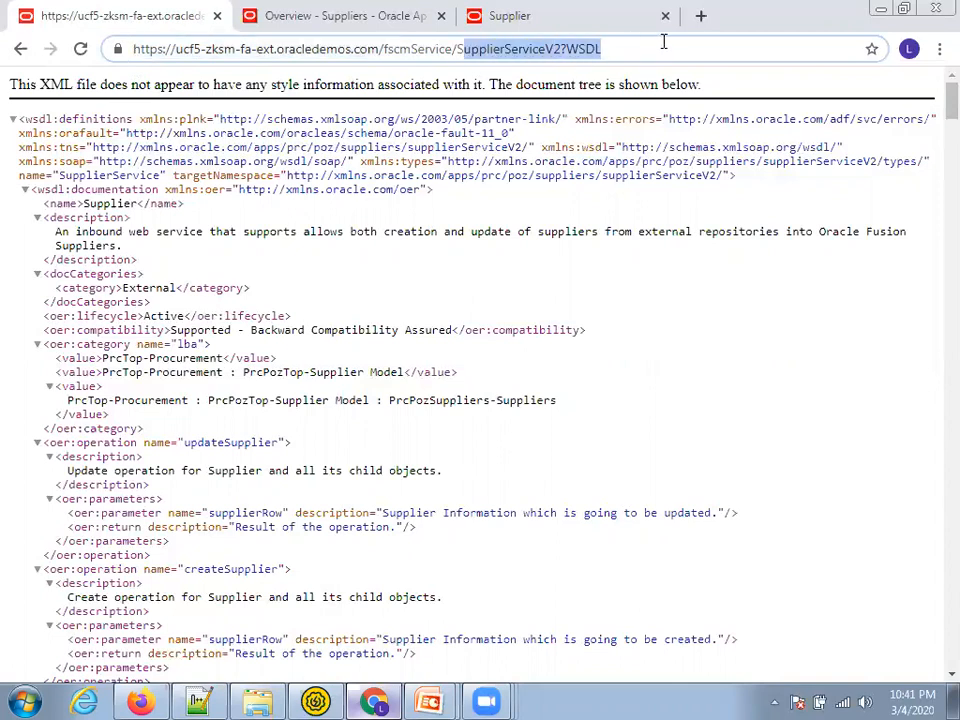
key("Return")
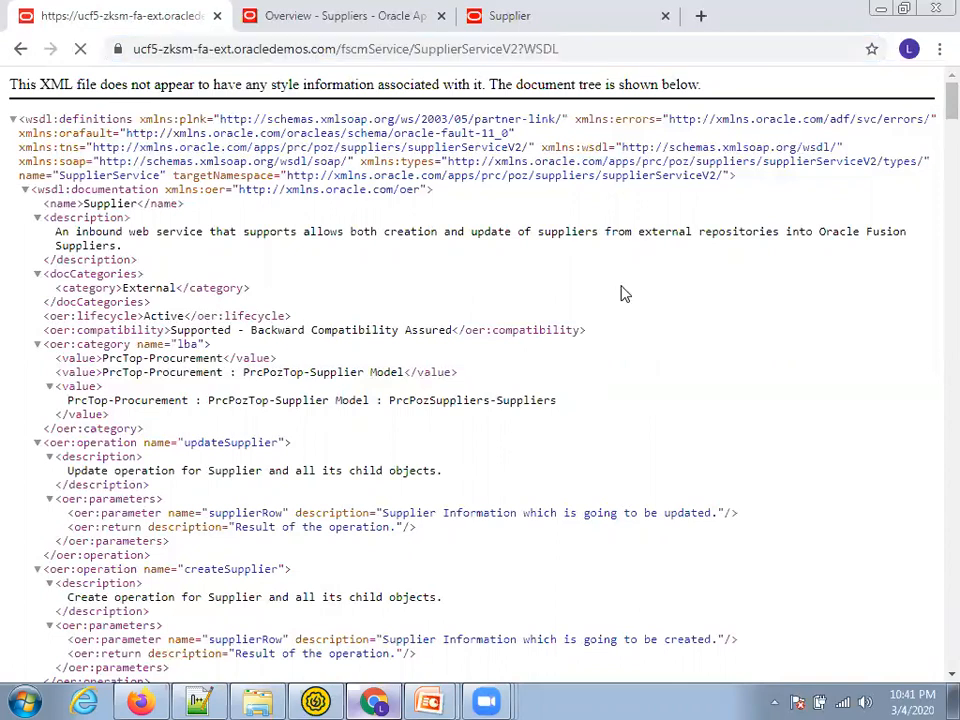
left_click(555, 52)
key("ctrl+c")
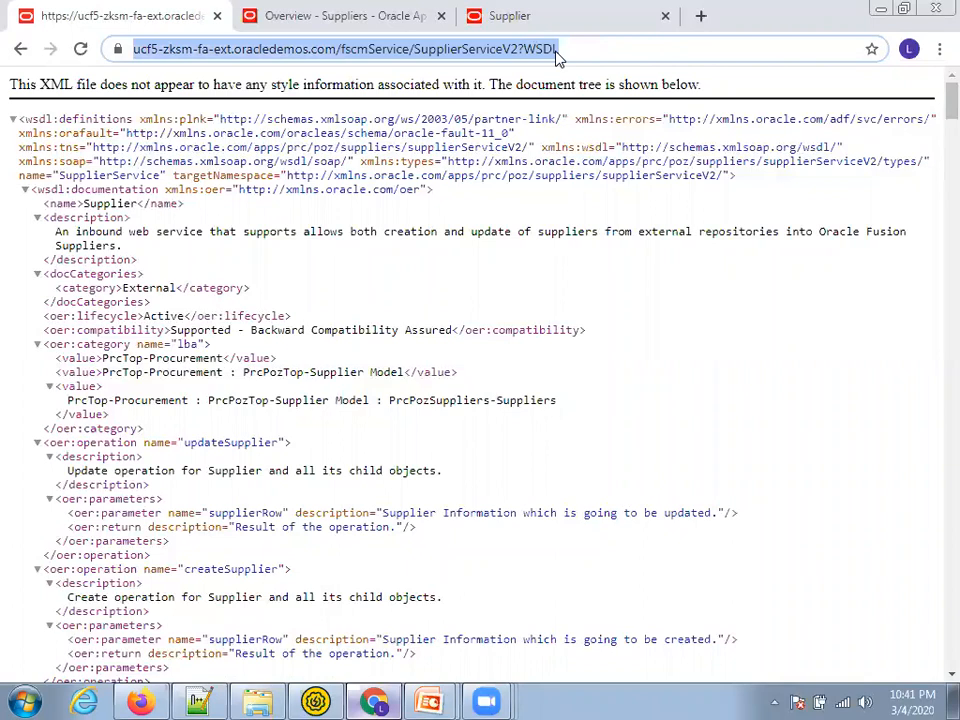
key("alt+Tab")
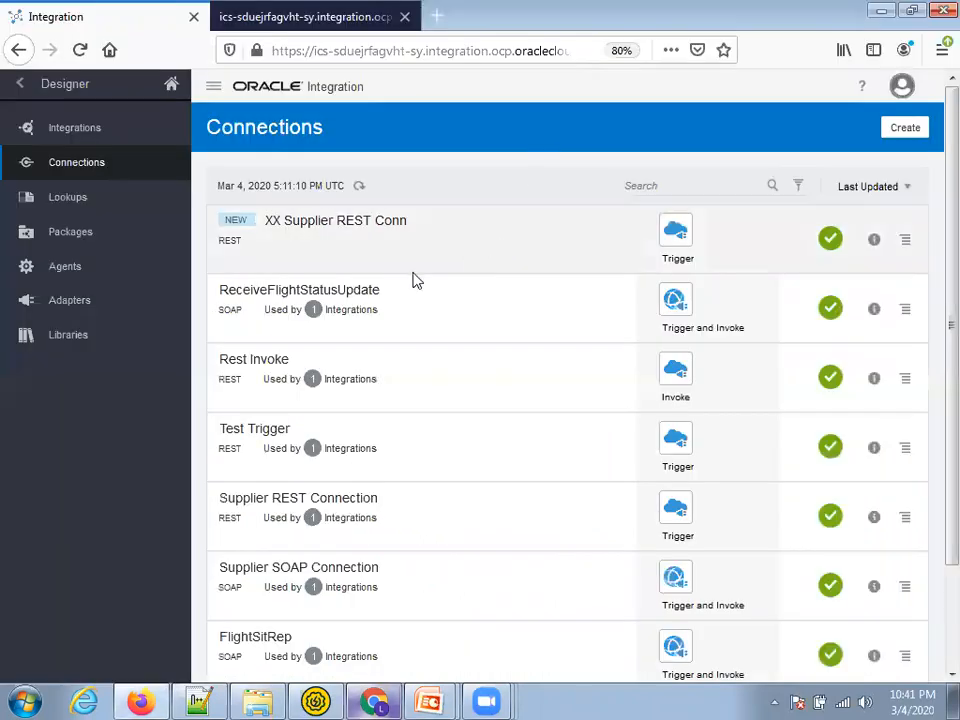
left_click(886, 133)
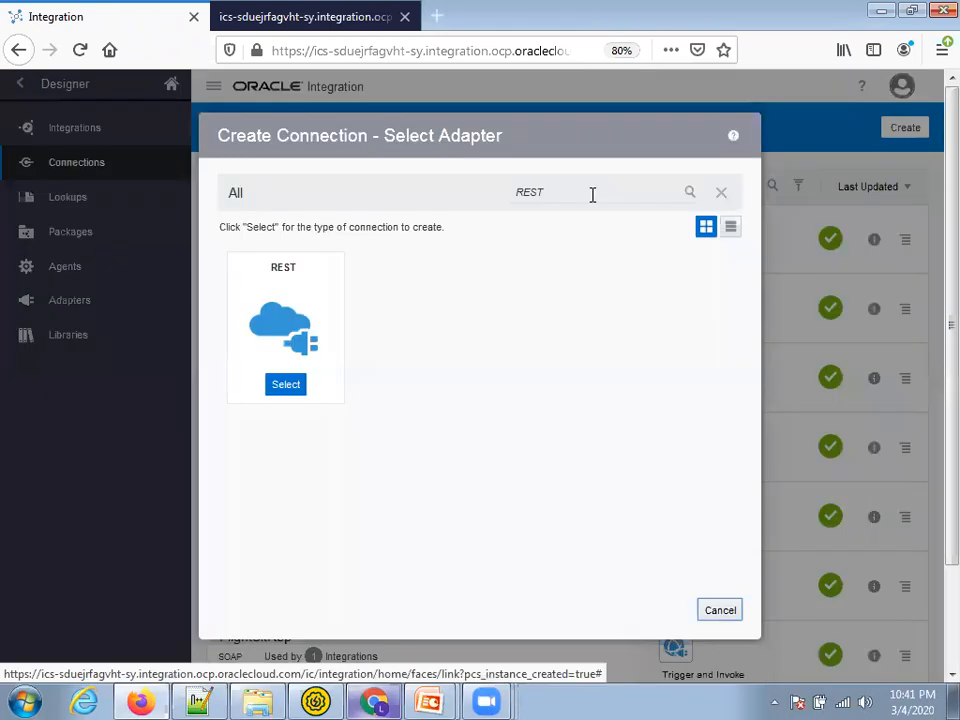
Create a SOAP-adapter connection named XX Supplier SOAP Connection with the Trigger and Invoke role
double_click(555, 192)
type("SOAP")
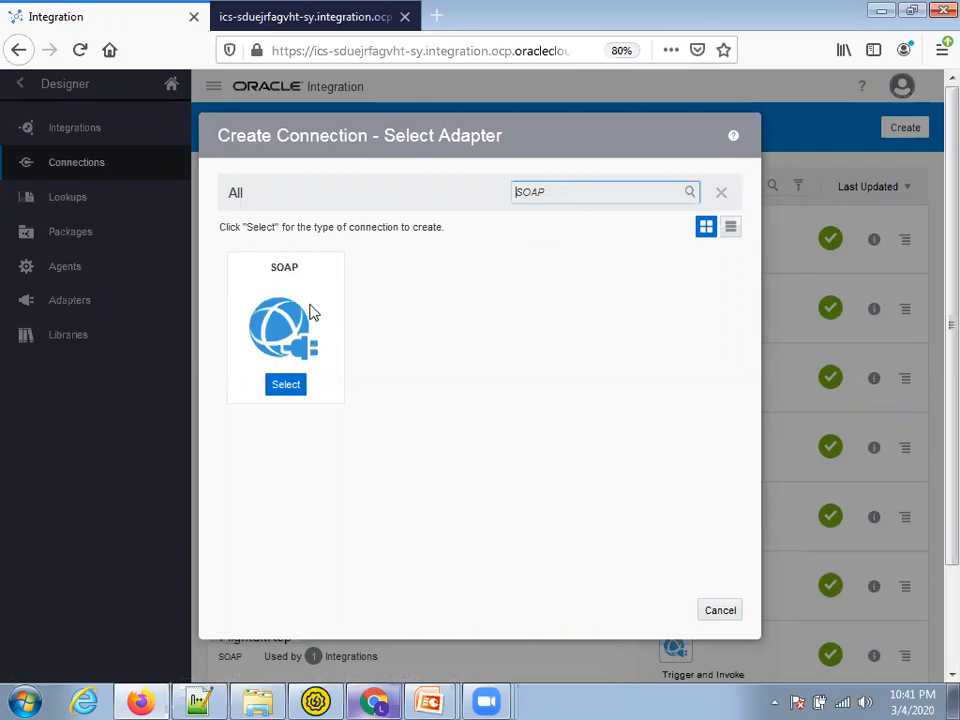
left_click(286, 382)
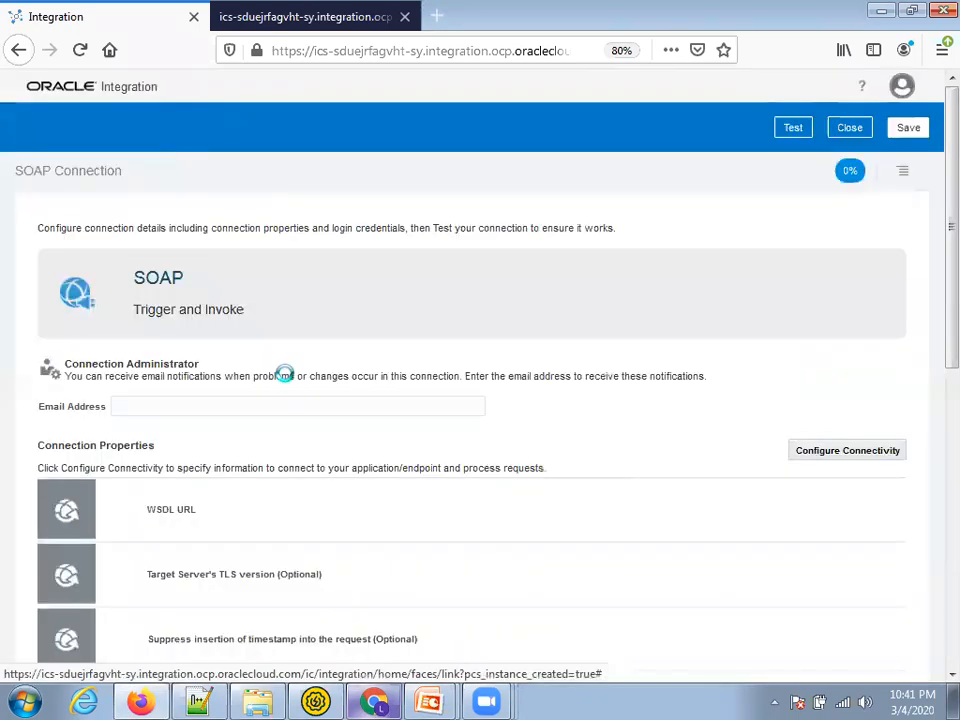
type("XX")
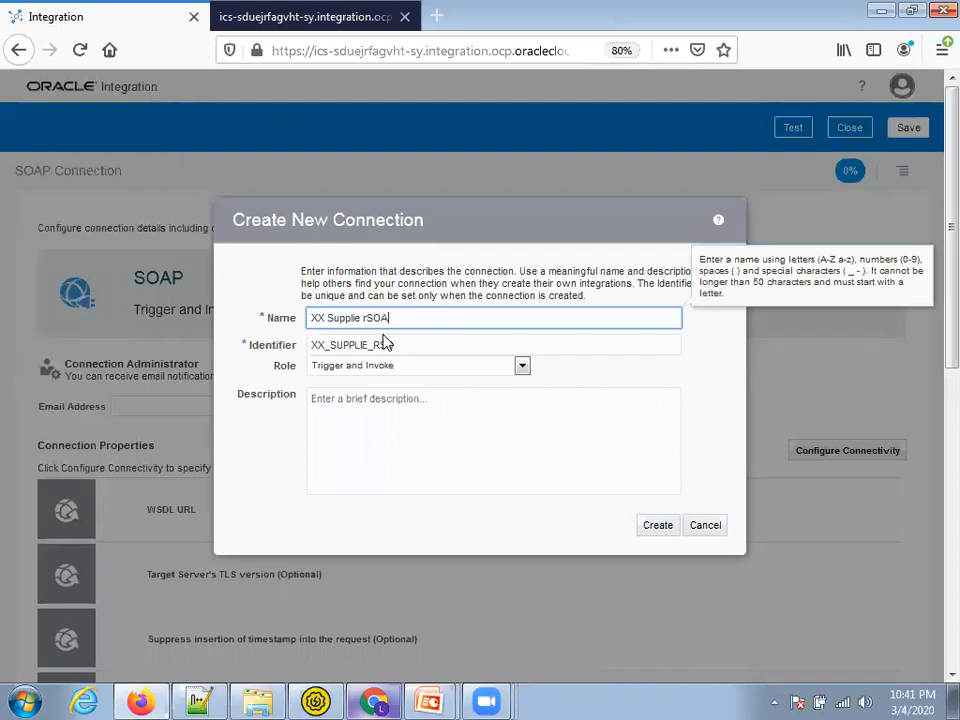
type(" Supplier SOAP Oonnection")
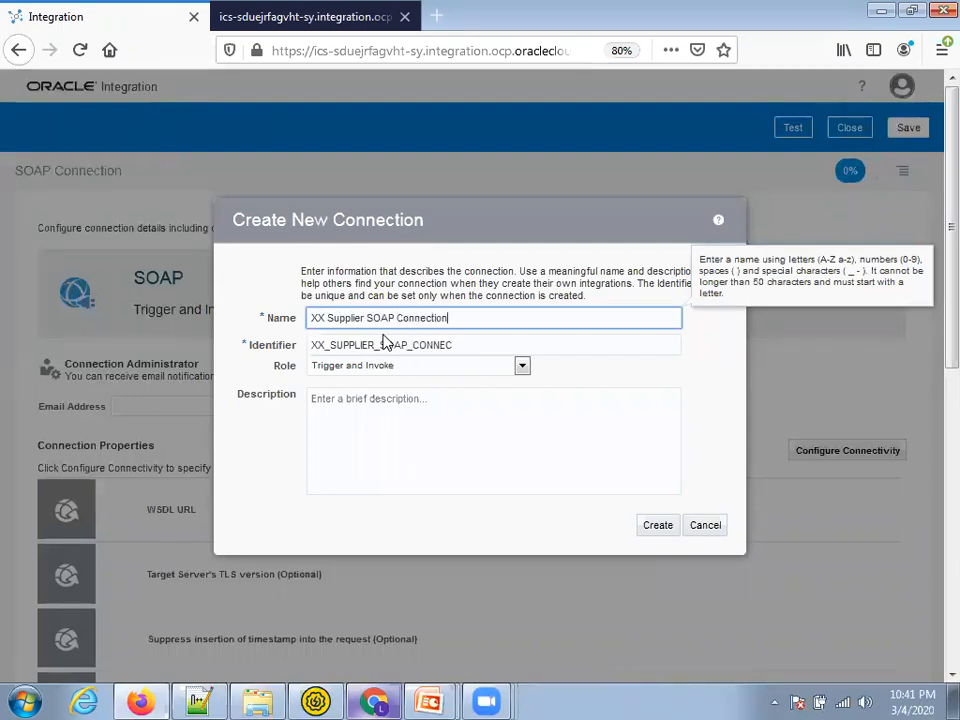
left_click(534, 444)
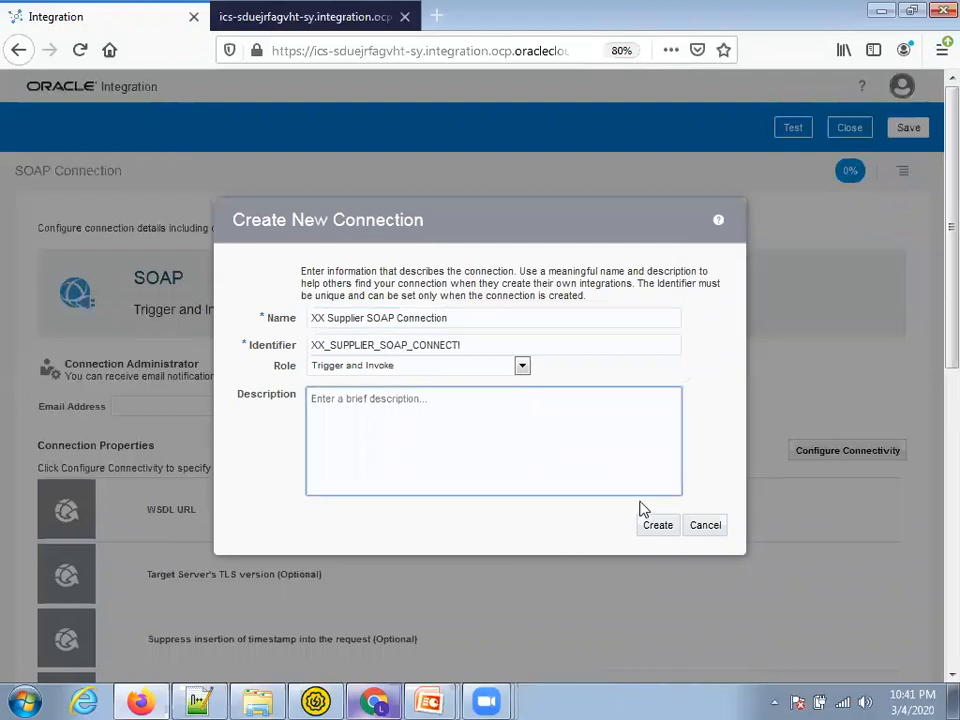
left_click(659, 527)
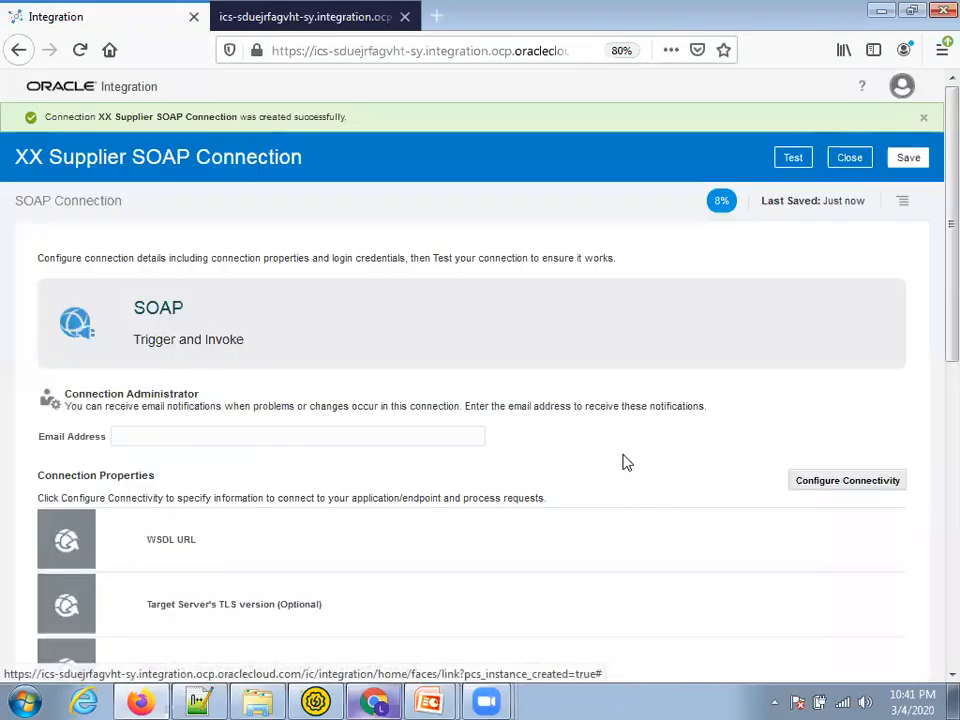
Set the connection's WSDL URL property to the copied SupplierServiceV2 WSDL address
scroll(622, 462, "down", 3)
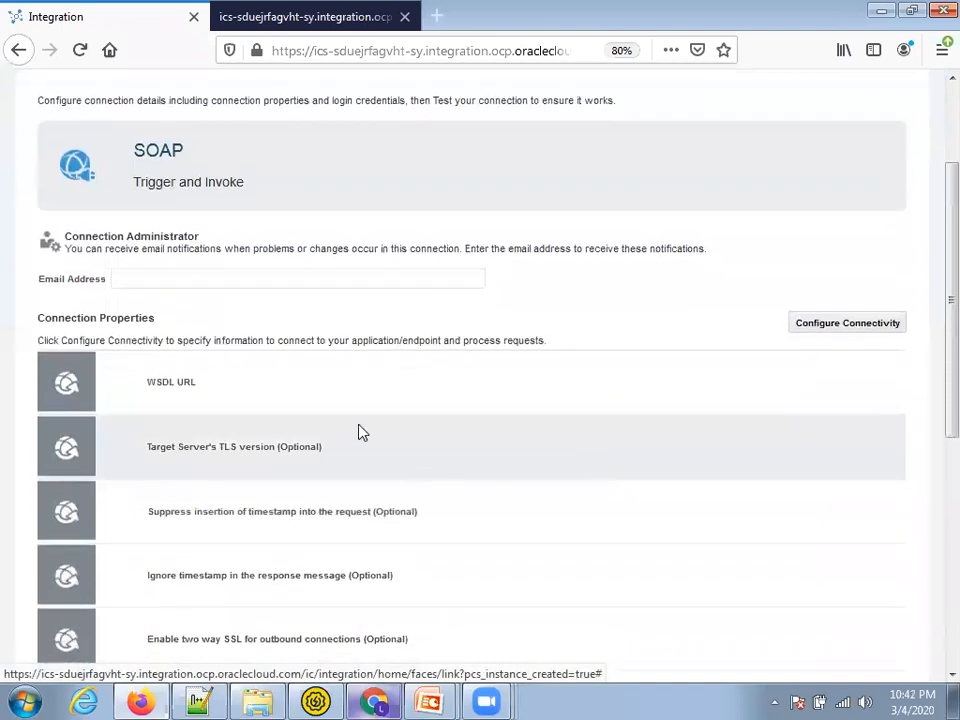
left_click(846, 326)
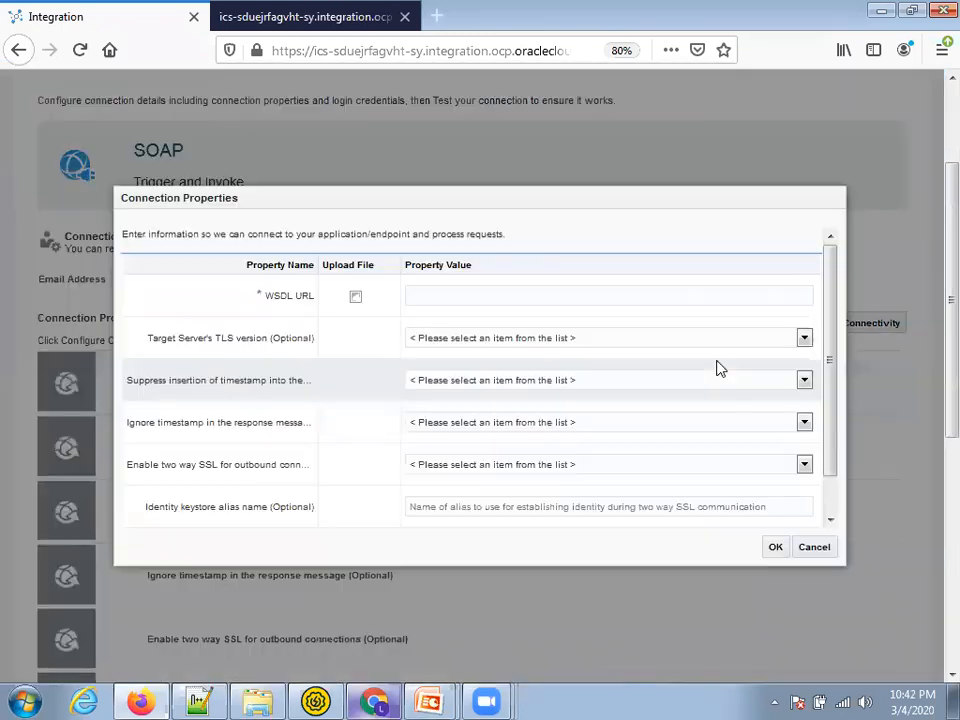
left_click(456, 301)
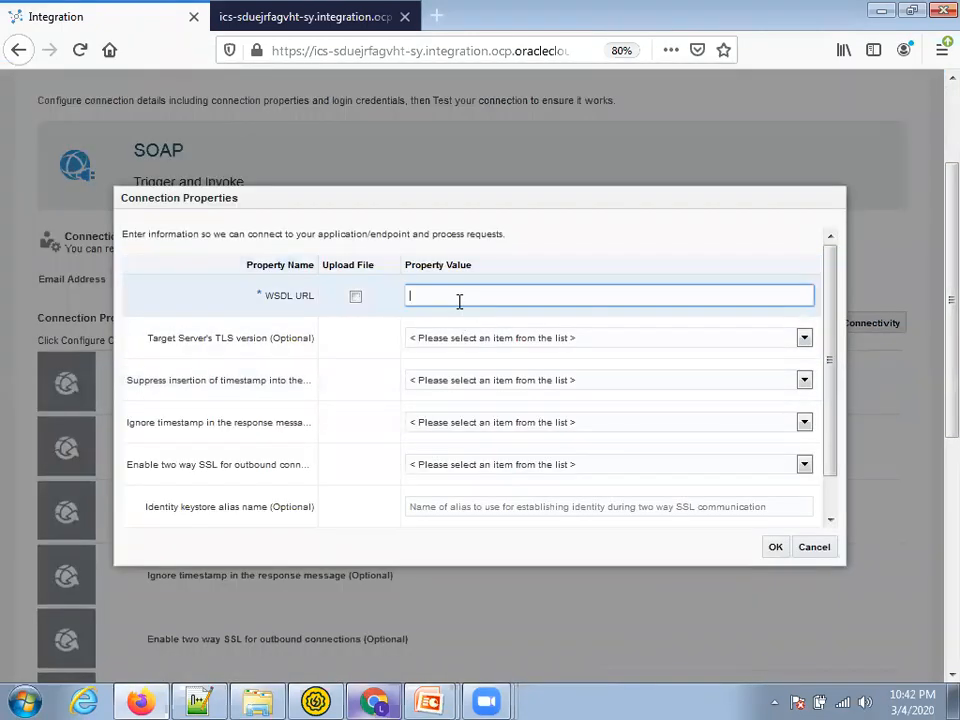
key("ctrl+v")
left_click(777, 549)
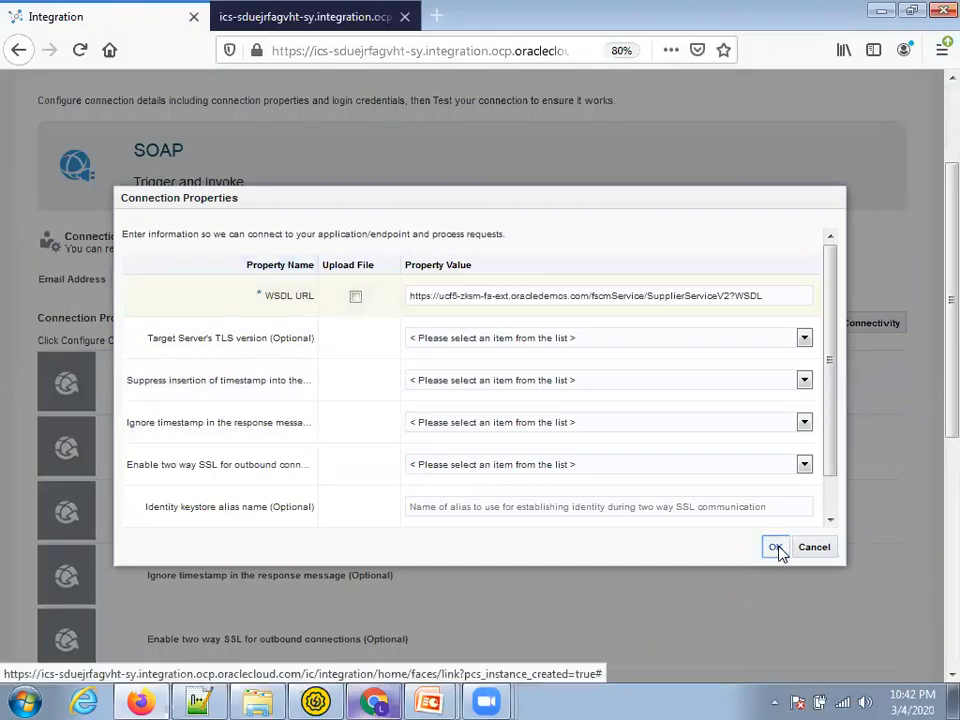
Configure Username Password Token security with the login username and the password copied from Notepad++
scroll(783, 554, "down", 5)
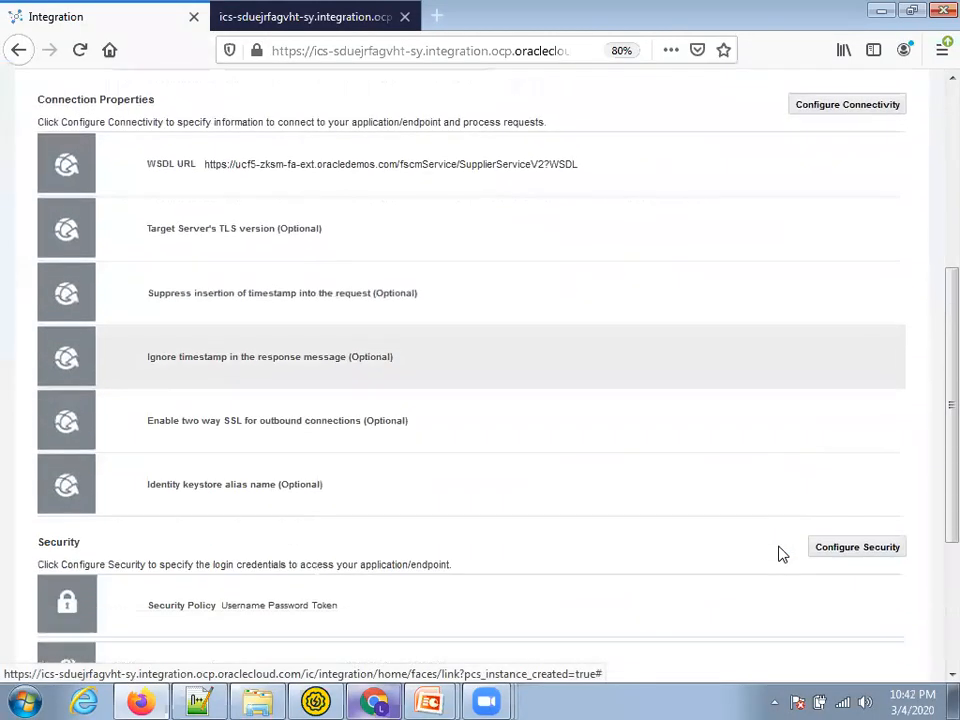
scroll(420, 462, "down", 1)
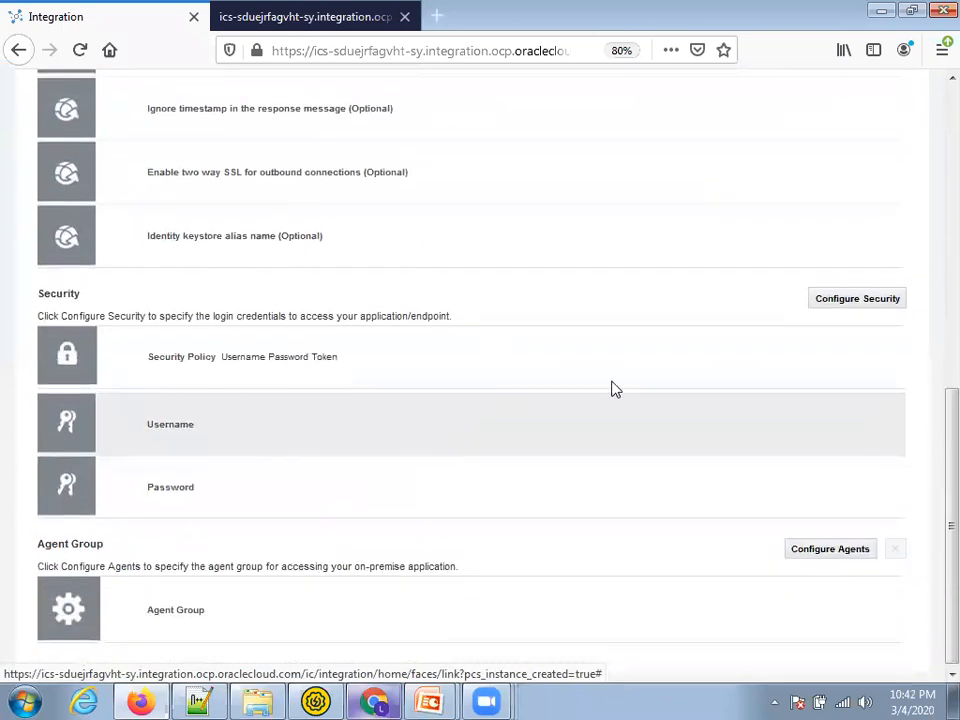
left_click(851, 298)
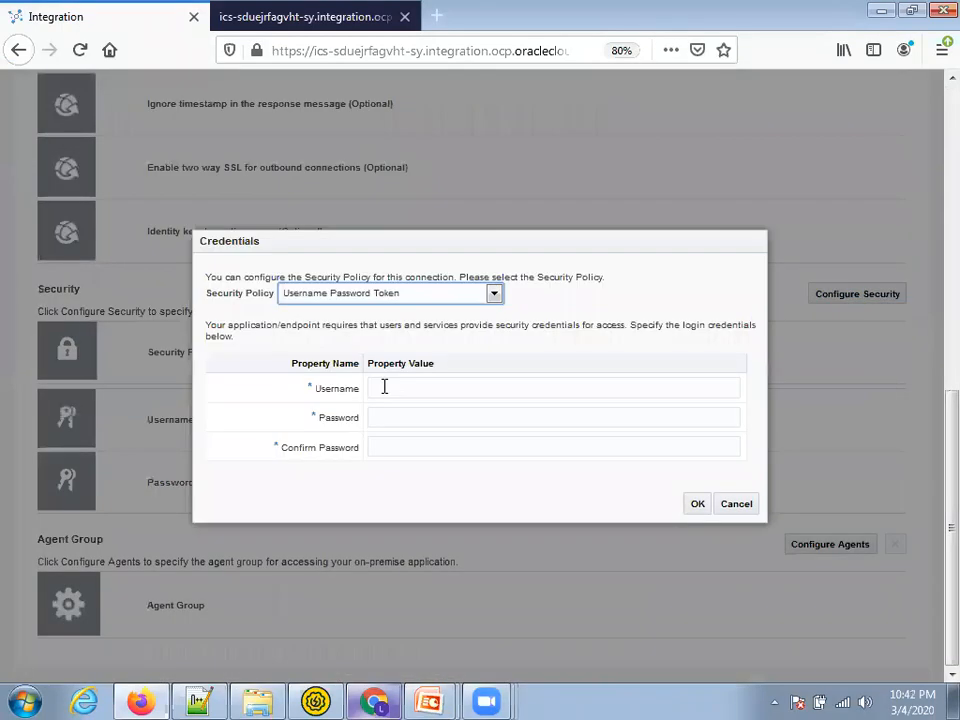
left_click(388, 391)
type("l")
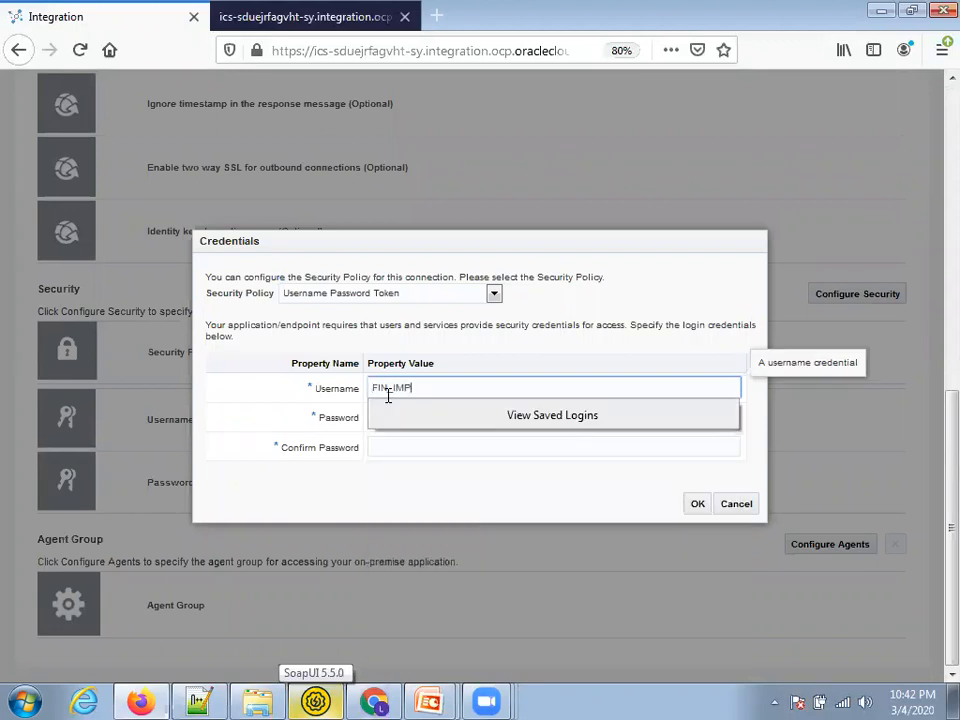
key("Tab")
key("alt+Tab")
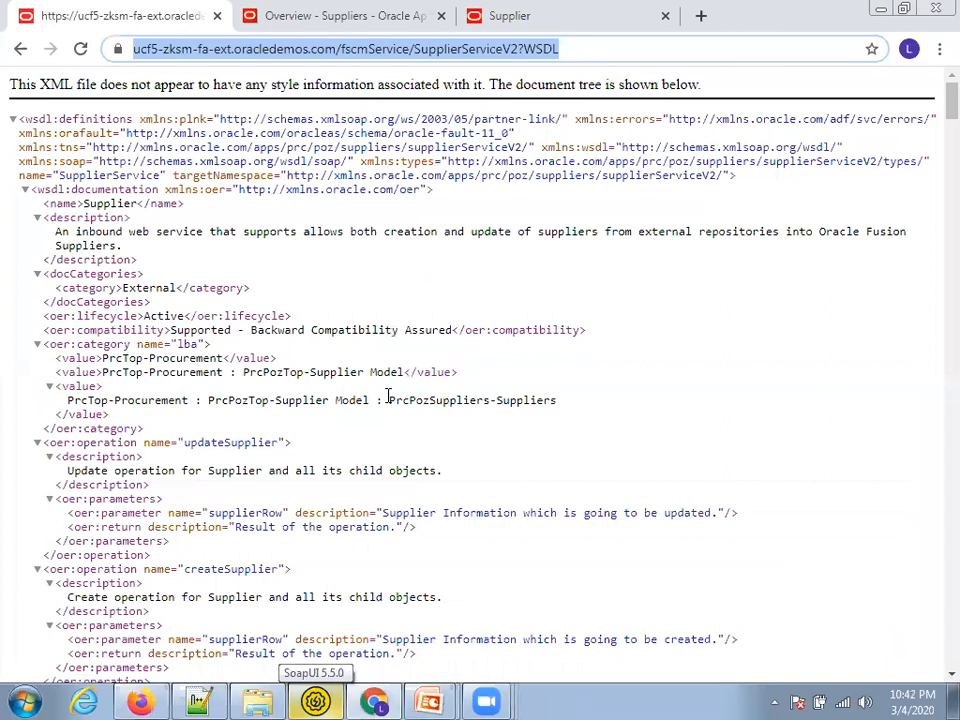
key("alt+Tab")
key("alt+Tab")
left_click(154, 114)
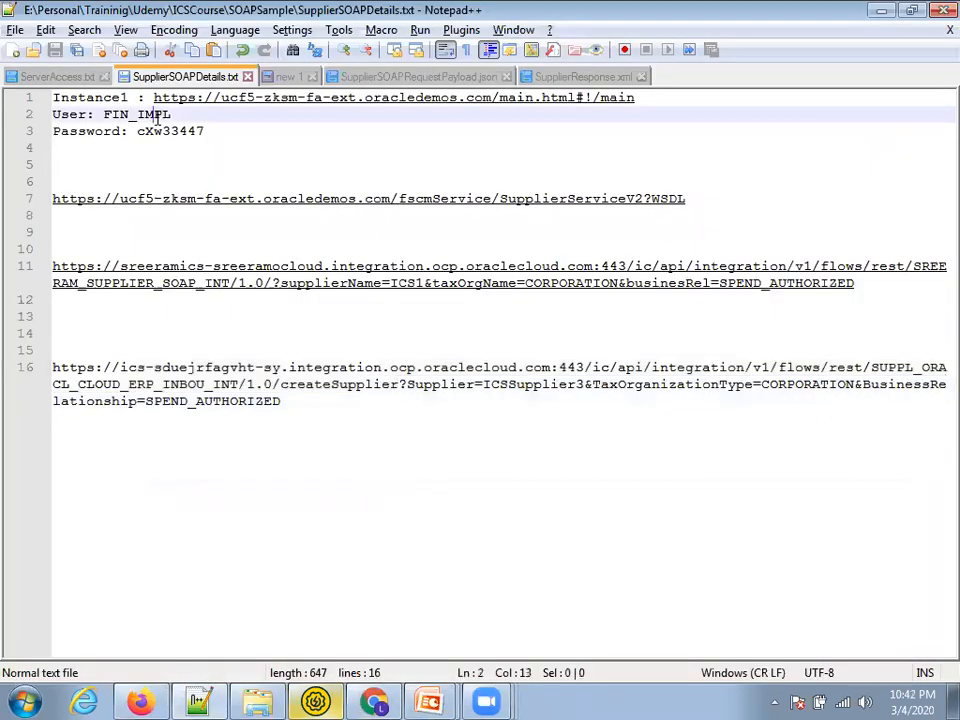
double_click(157, 133)
key("alt+Tab")
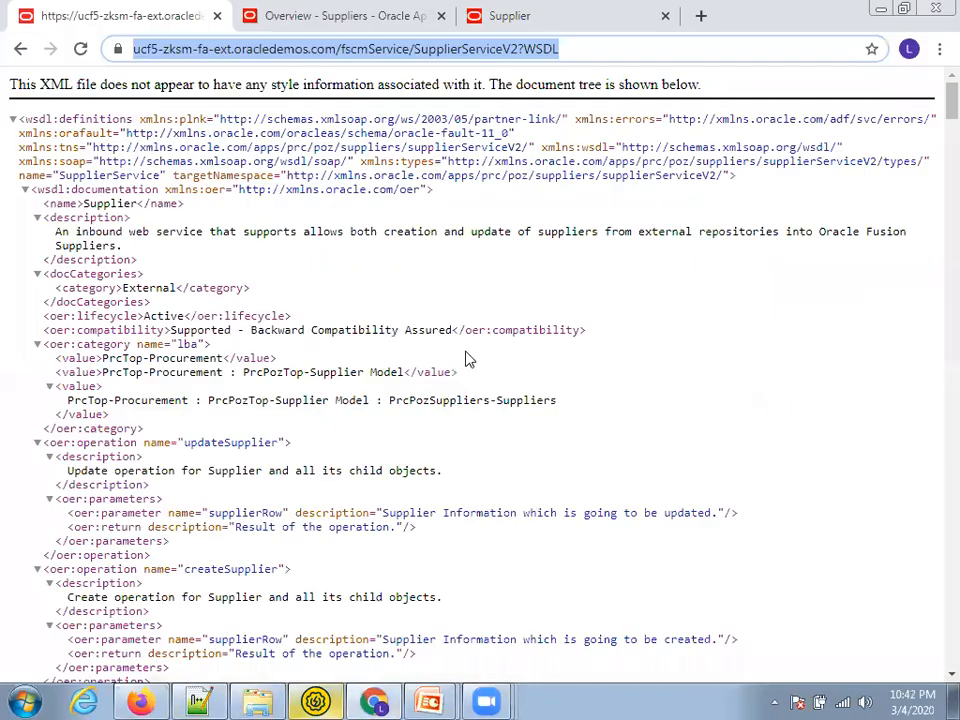
key("alt+Tab")
key("Tab")
key("ctrl+v")
left_click(697, 504)
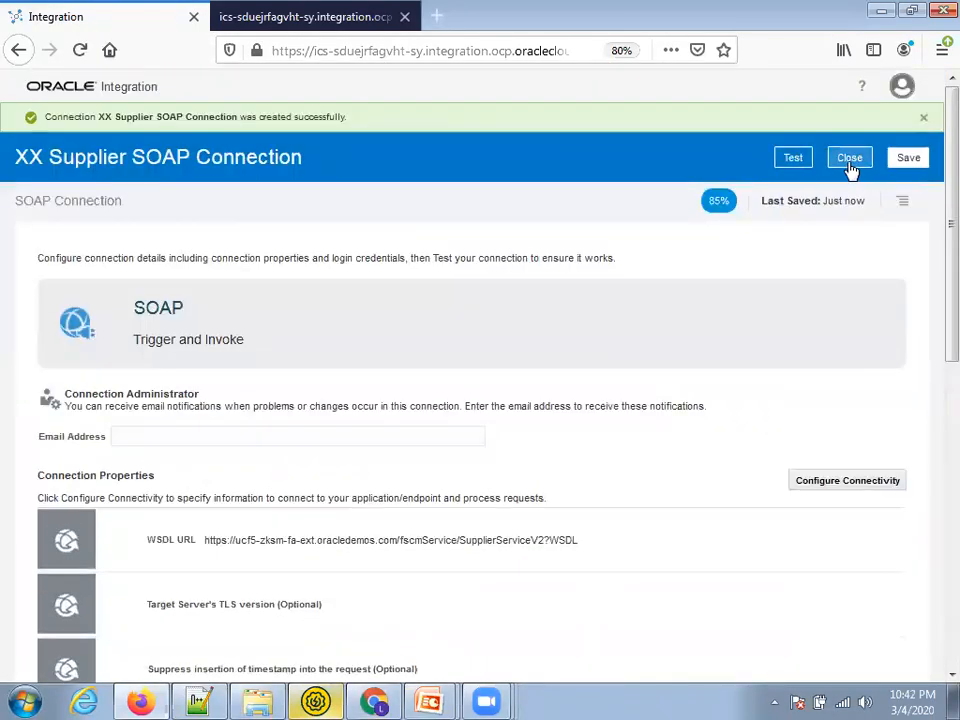
Save XX Supplier SOAP Connection, pass Validate and Test at 100%, then save and close it
left_click(910, 160)
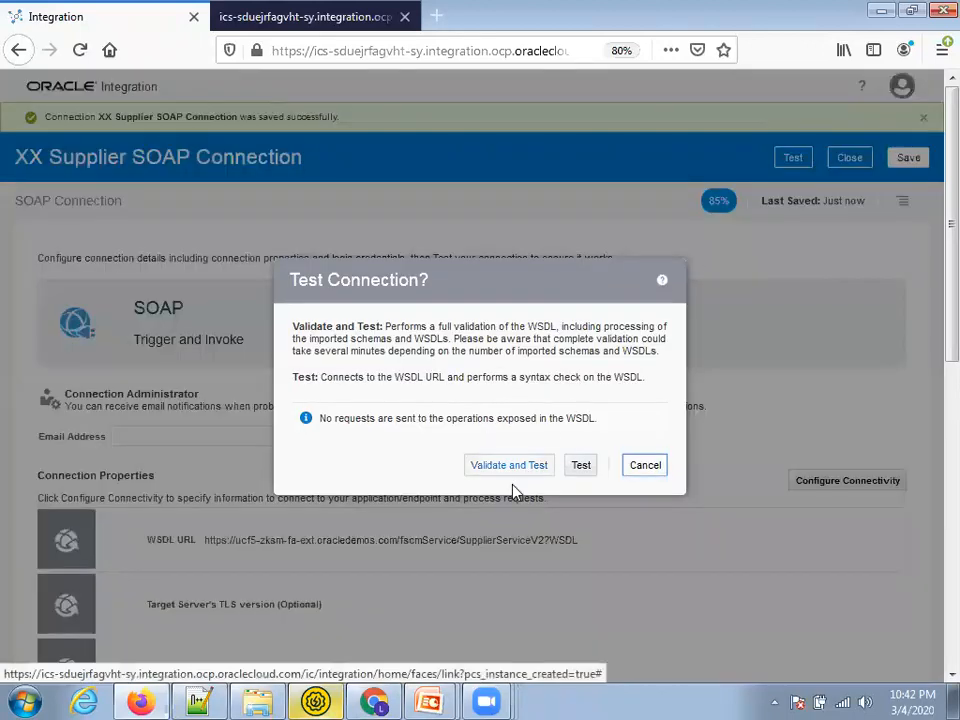
left_click(519, 470)
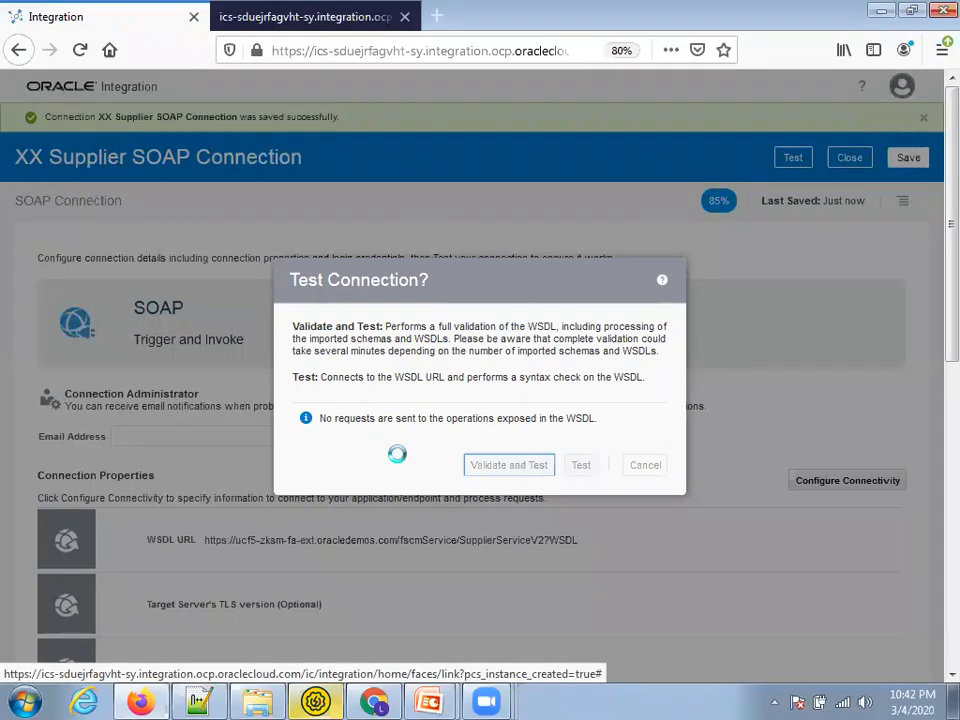
key("alt+Tab")
key("ctrl+Tab")
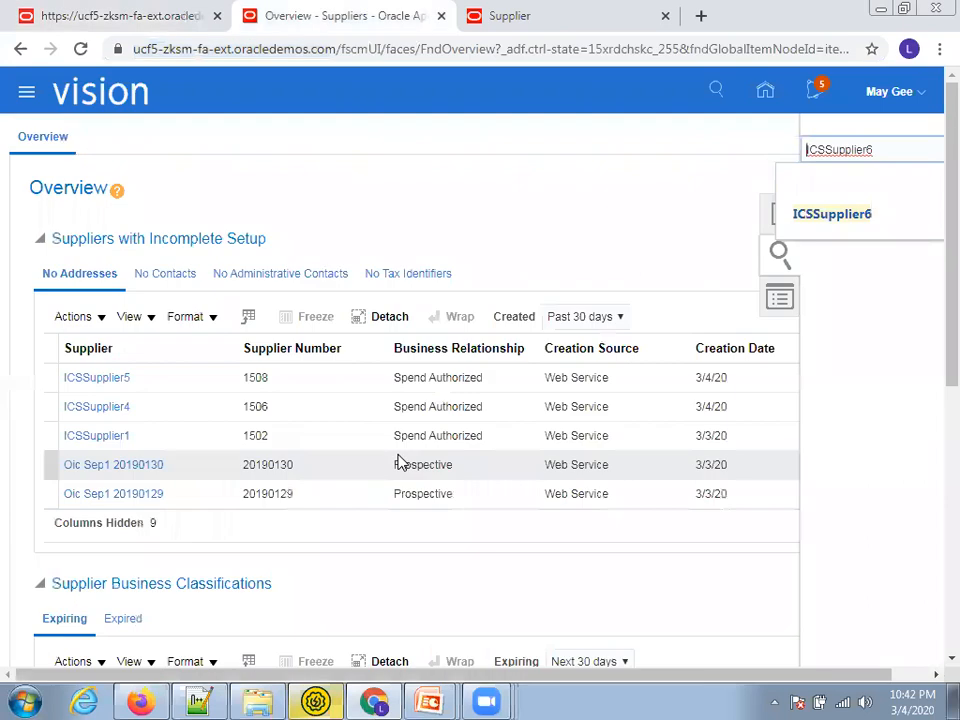
left_click(836, 216)
key("alt+Tab")
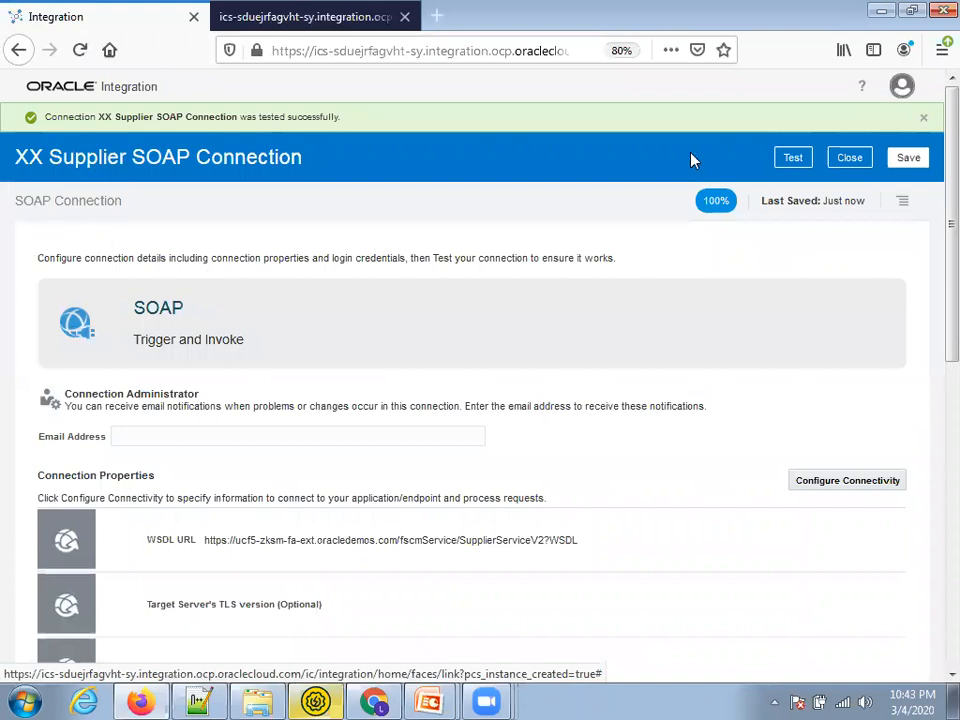
left_click(906, 158)
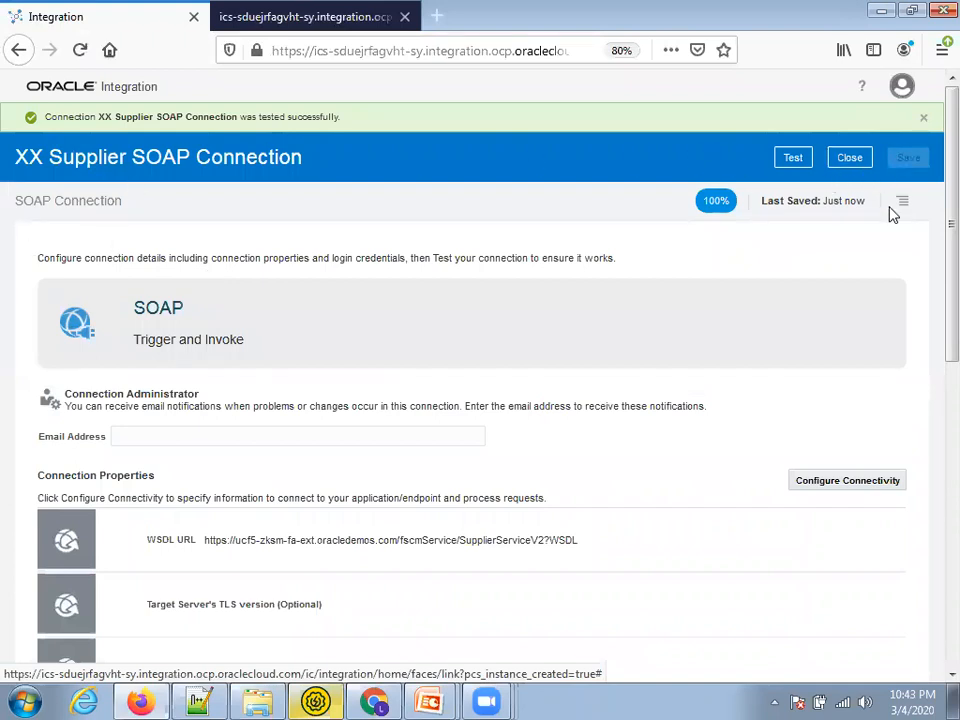
left_click(850, 157)
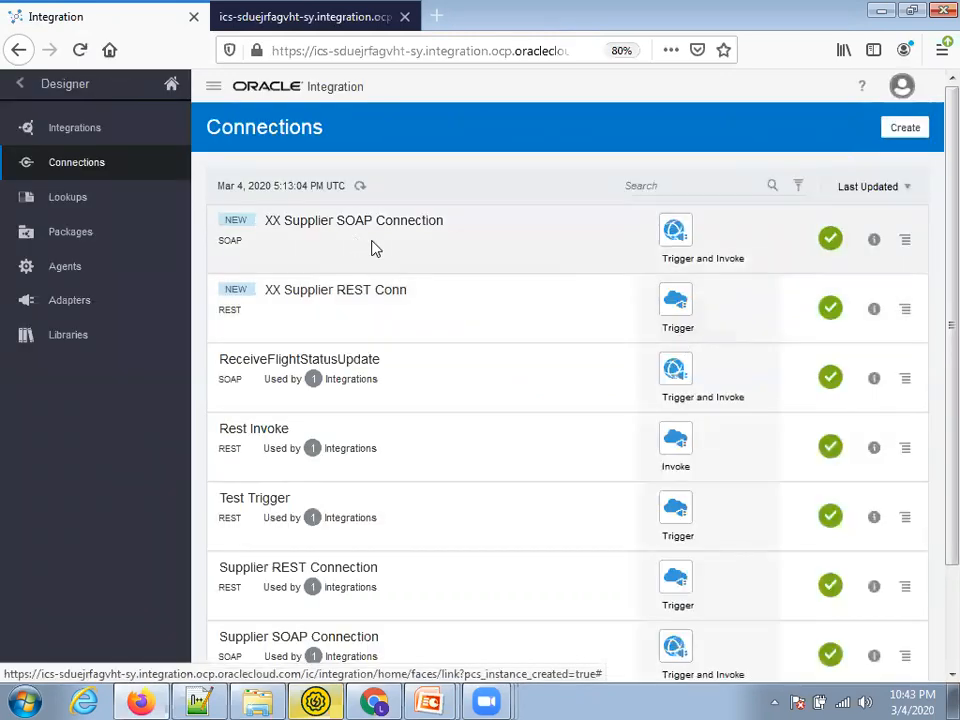
Create a new integration from the Integrations list, choosing the App Driven Orchestration style
left_click(52, 129)
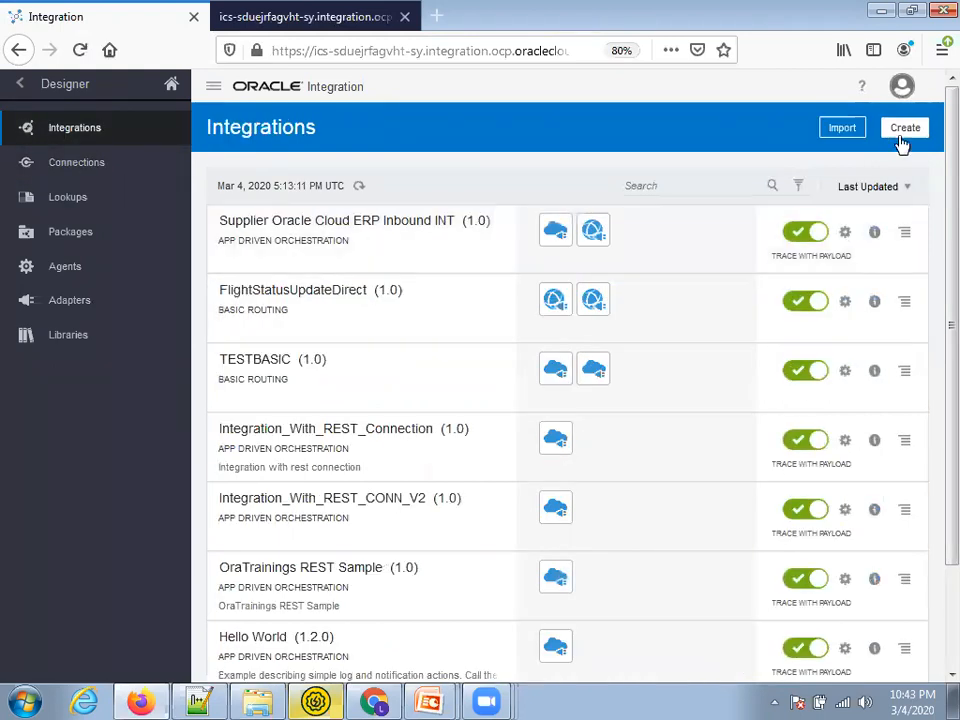
left_click(905, 128)
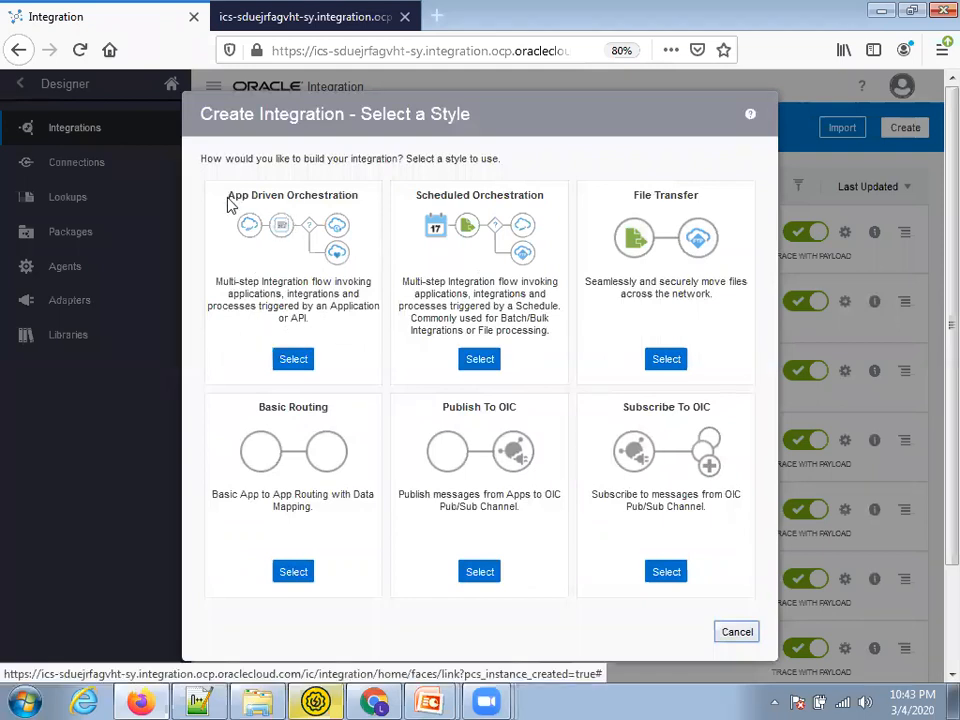
left_click_drag(228, 203, 343, 193)
left_click(366, 205)
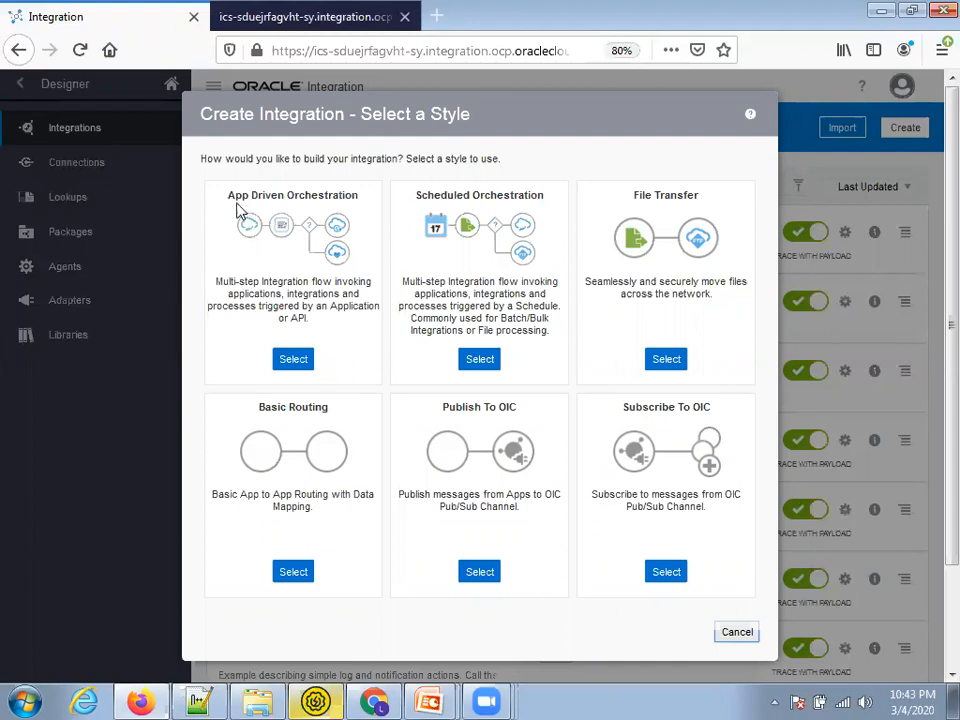
left_click_drag(226, 203, 345, 192)
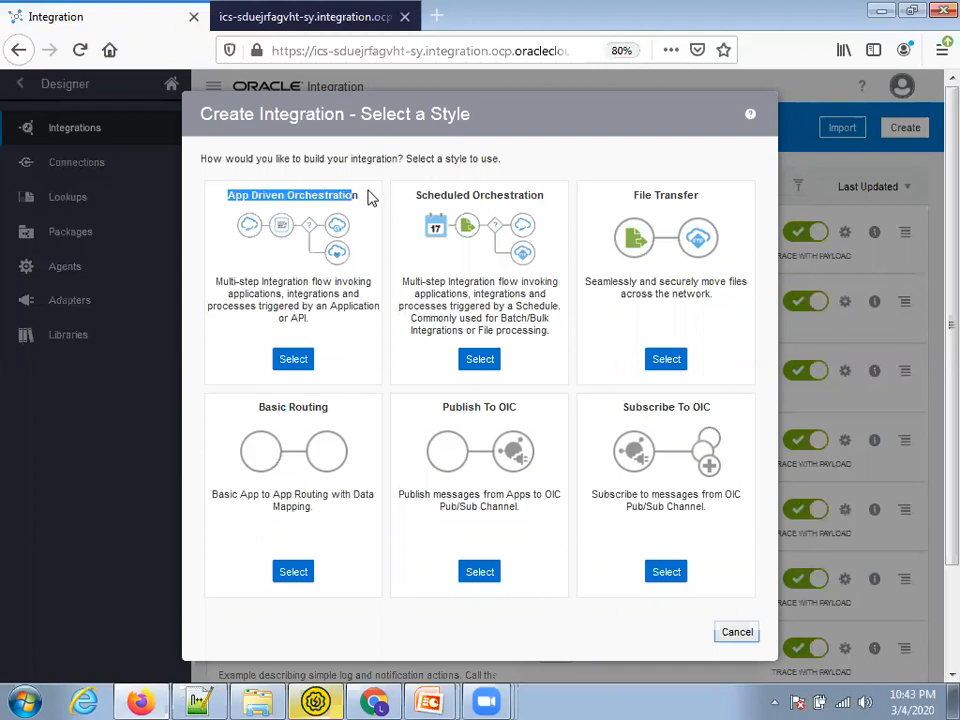
left_click(336, 312)
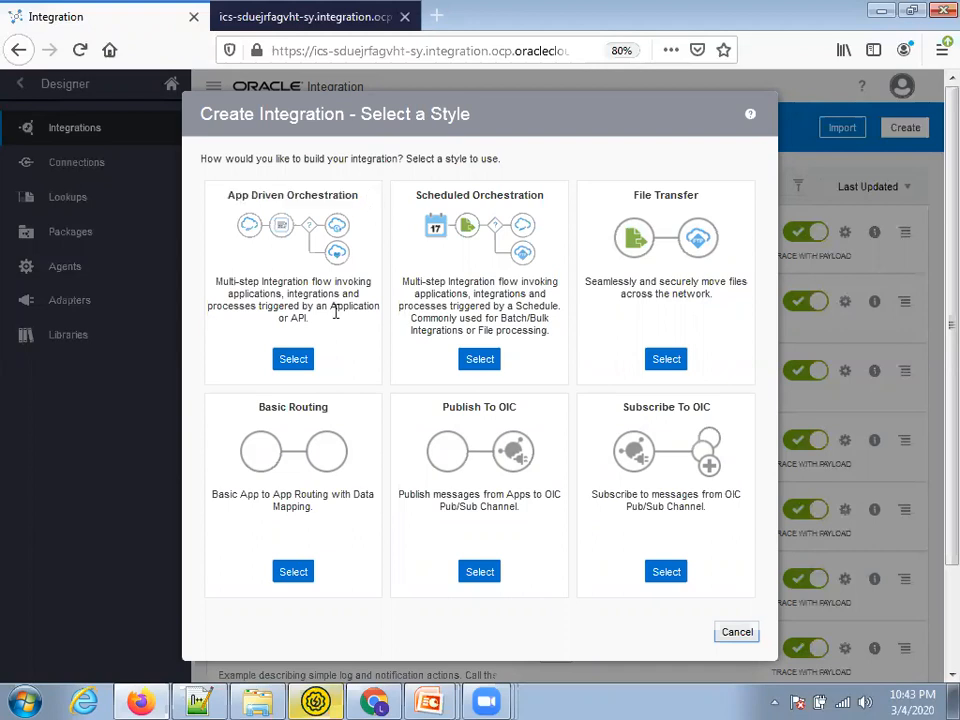
left_click(295, 362)
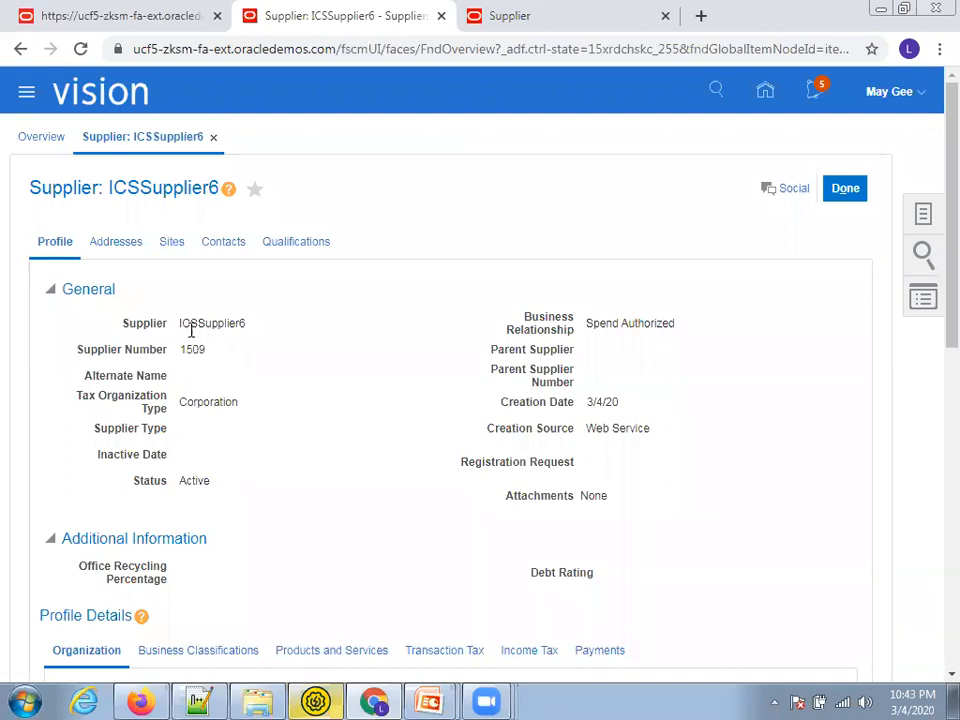
Review the ICSSupplier6 supplier record and its profile, noting supplier number 1509
double_click(206, 320)
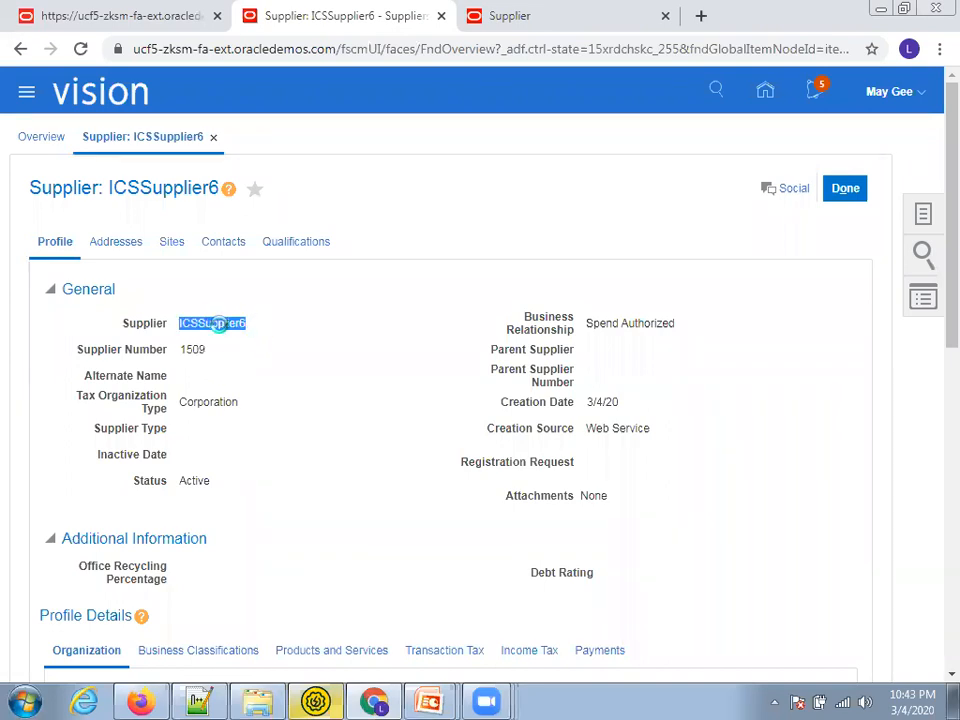
double_click(192, 349)
scroll(518, 321, "down", 1)
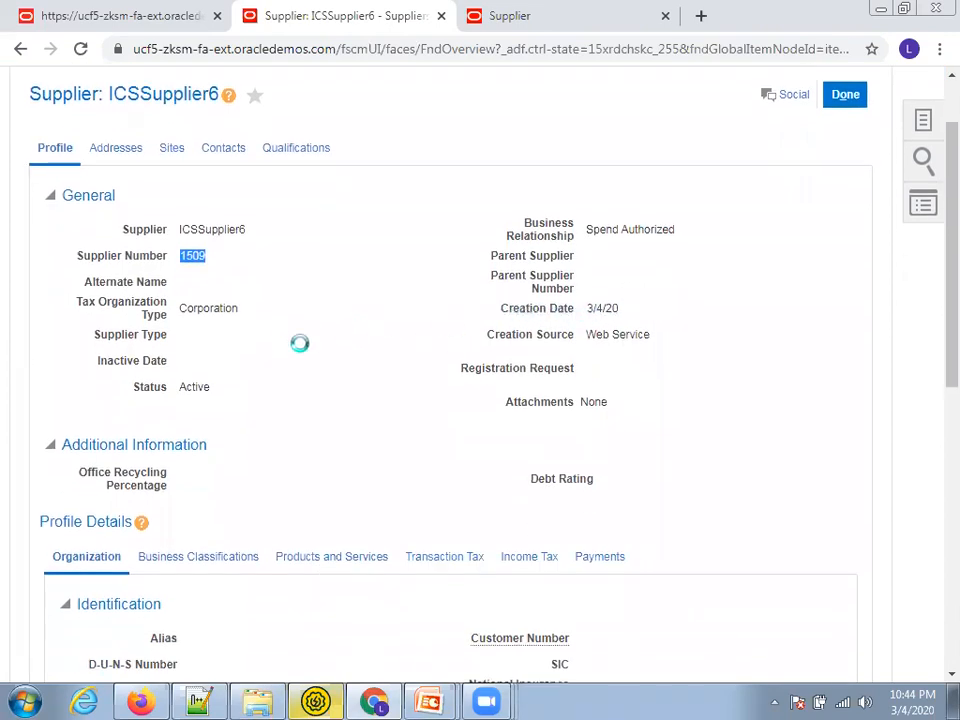
scroll(198, 283, "up", 1)
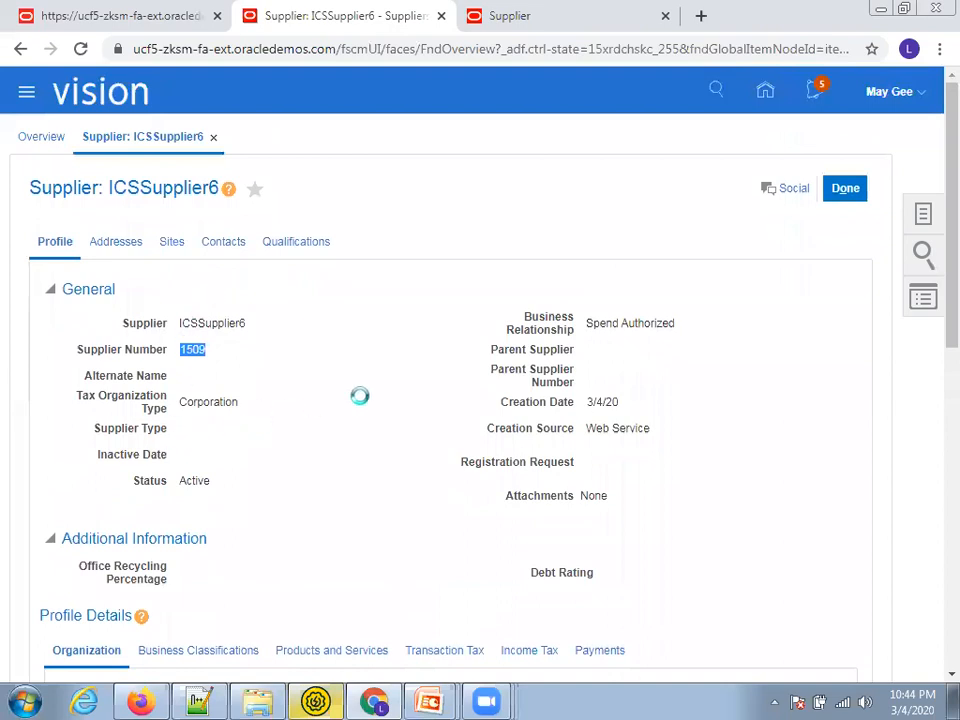
scroll(442, 302, "down", 4)
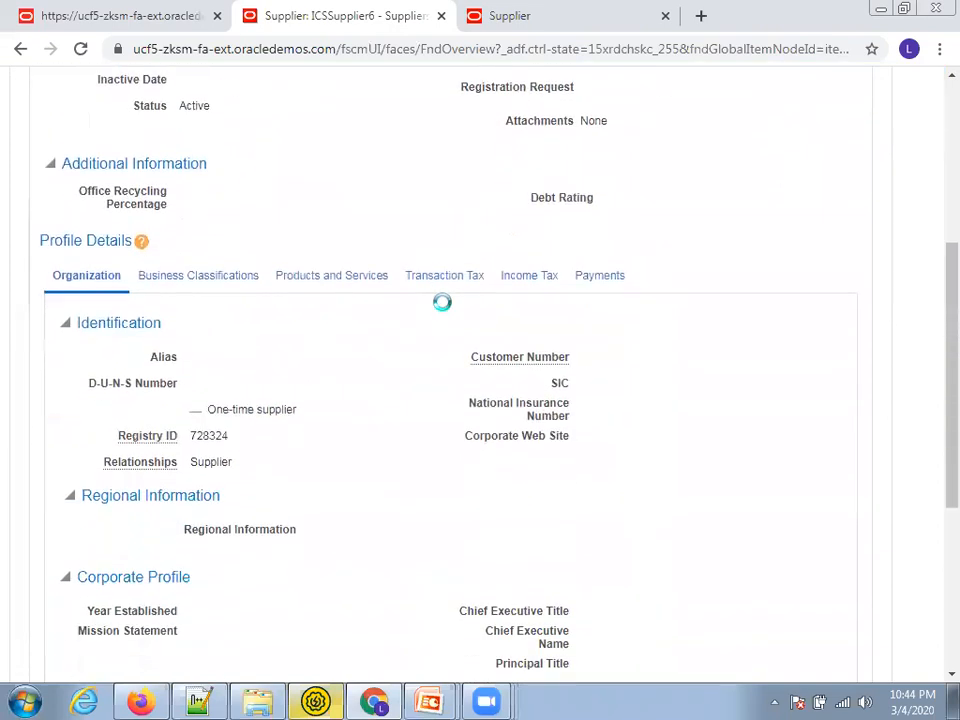
scroll(442, 302, "up", 4)
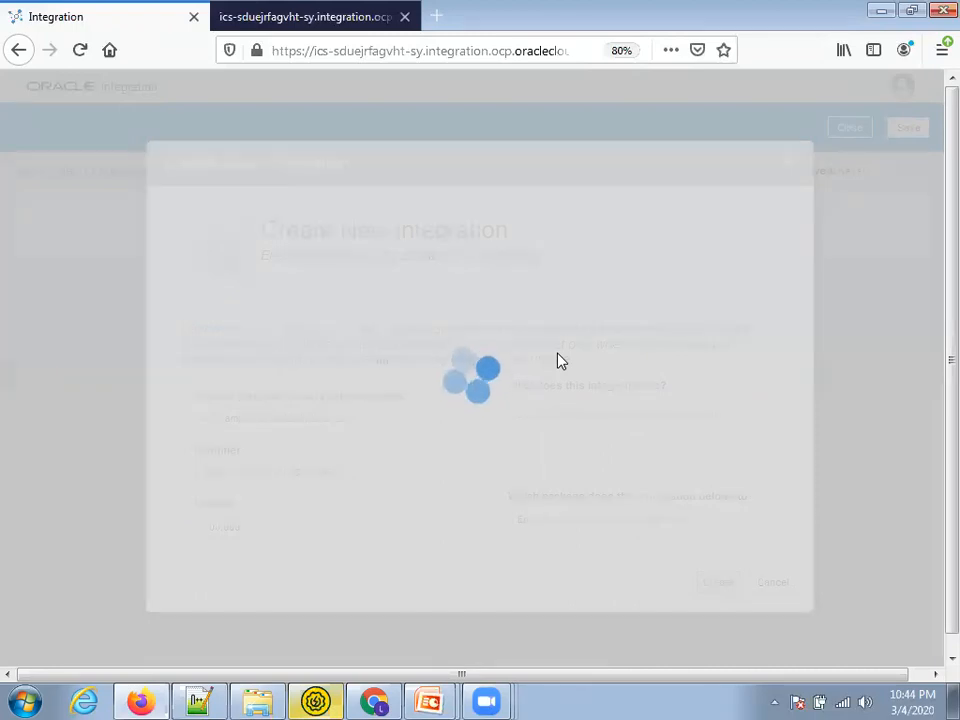
Copy the Oracle Integration page address and load it in a new browser tab
left_click(287, 18)
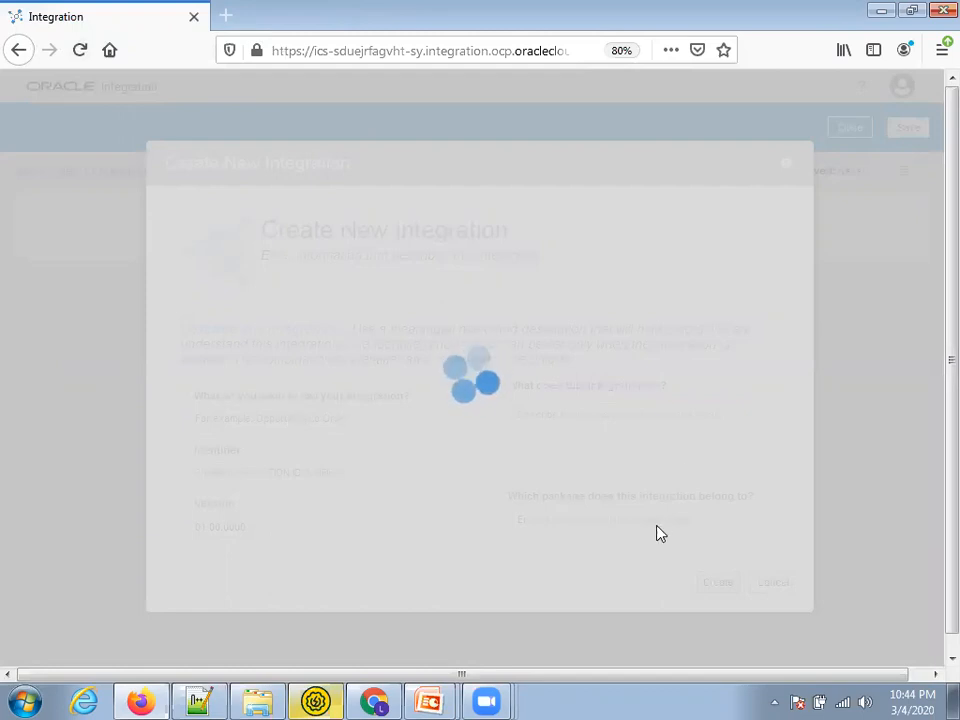
key("F11")
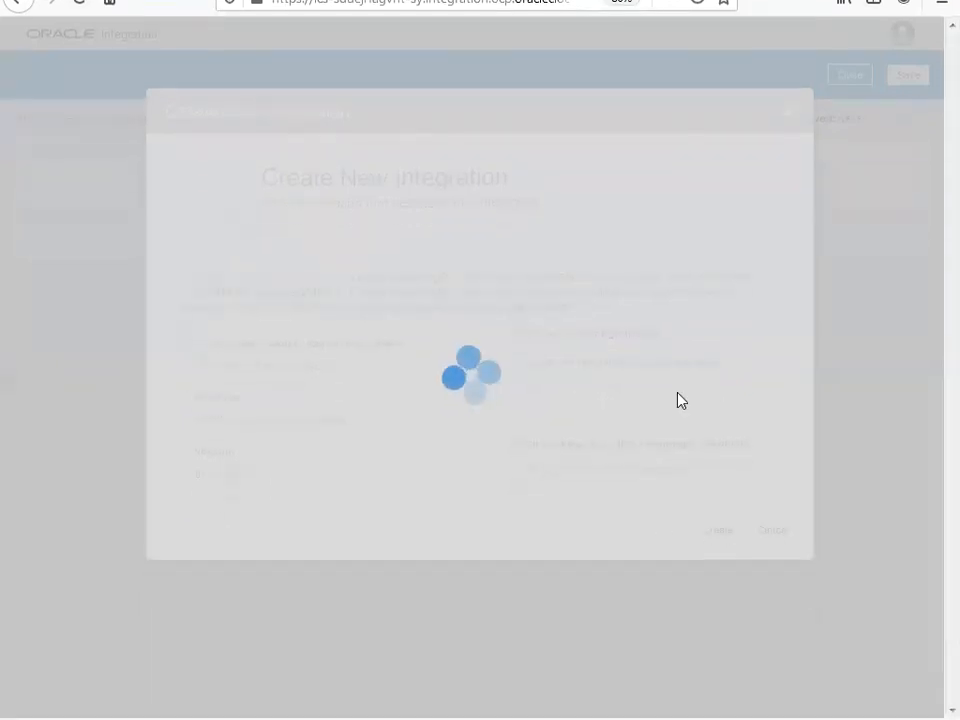
key("F11")
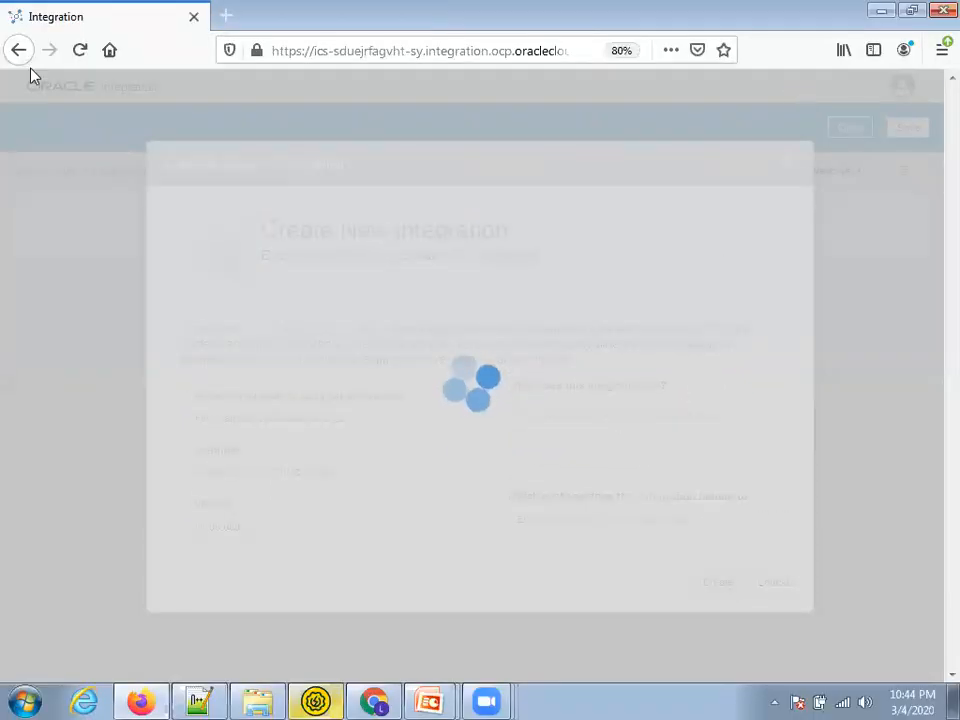
left_click(561, 50)
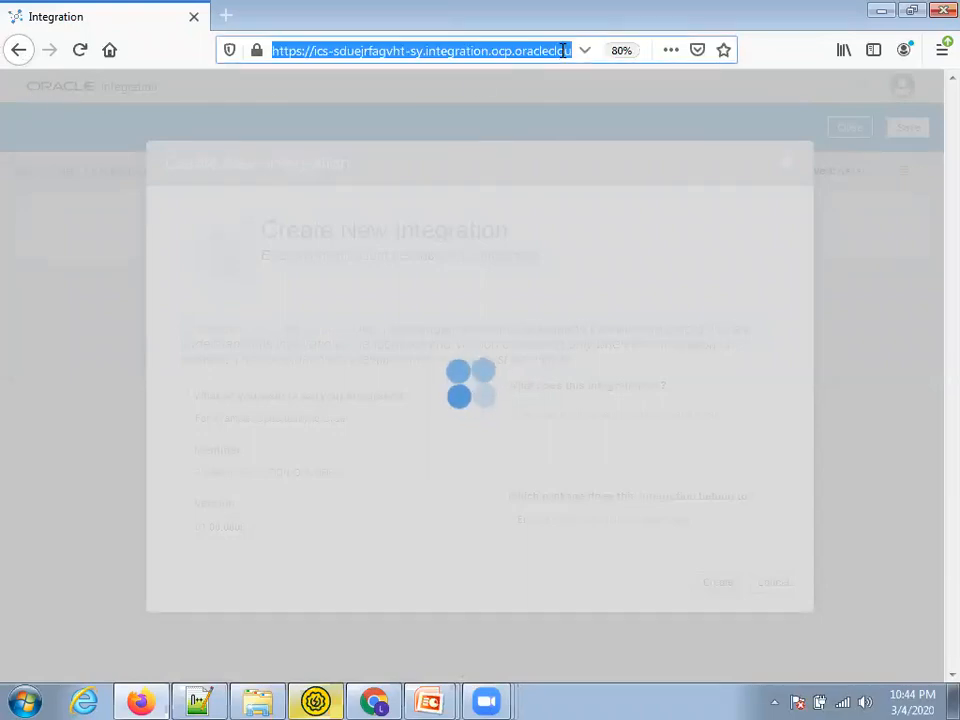
left_click(224, 17)
type("https://ics-sduejrfagvht-sy.integration.ocp.oraclecloud.com/ic/integration/home/faces/link?pcs_instance_created=true")
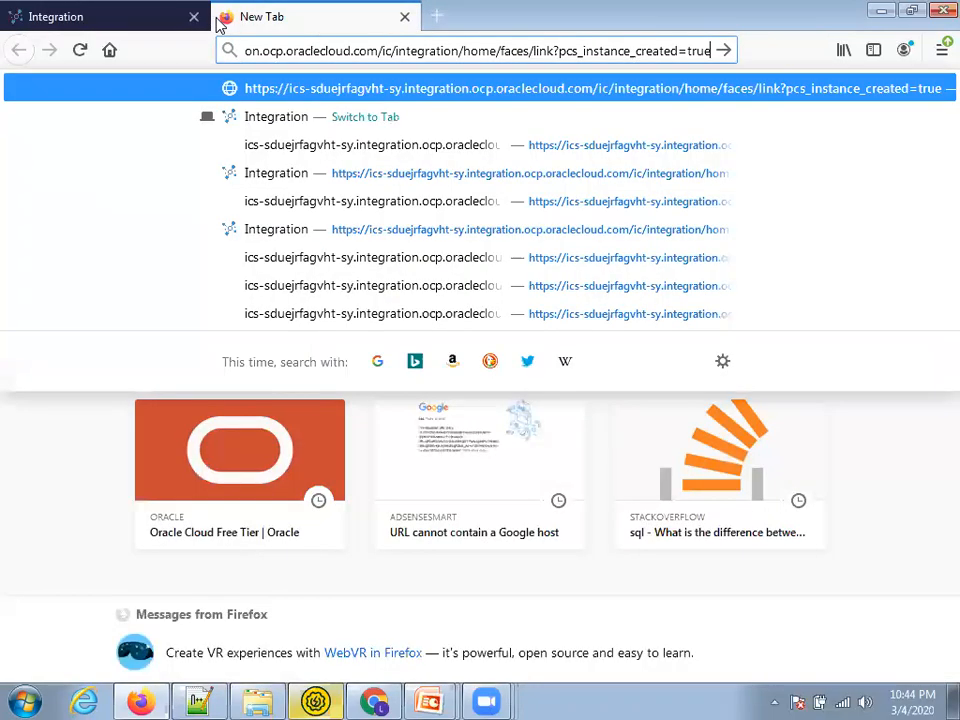
key("Return")
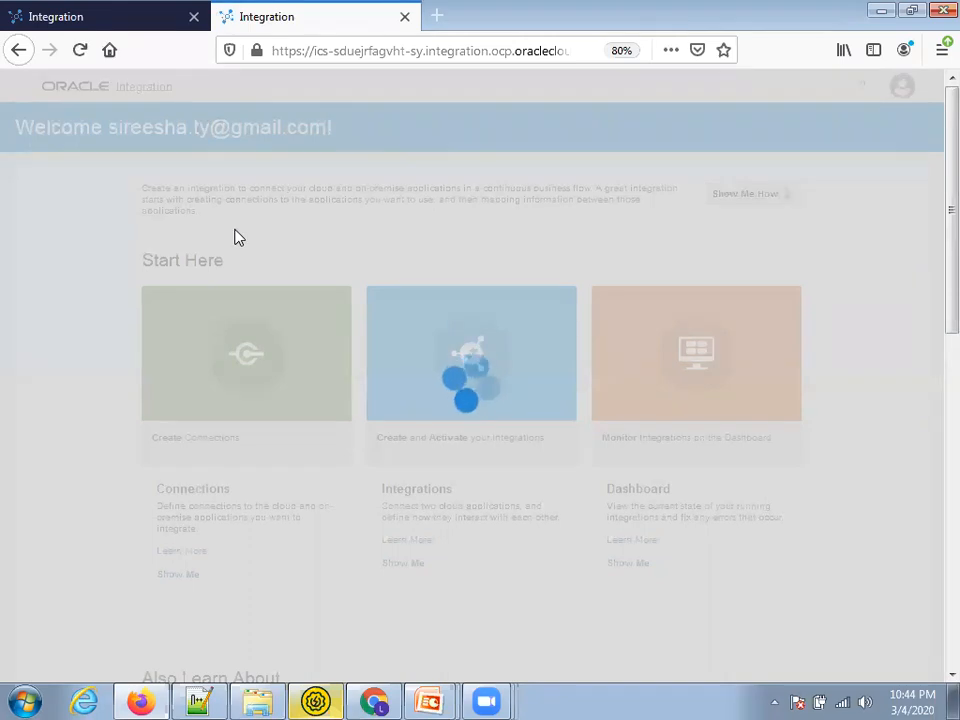
Start a new App Driven Orchestration integration, then close the other Integration tab and leave the page
key("ctrl+Tab")
key("ctrl+Tab")
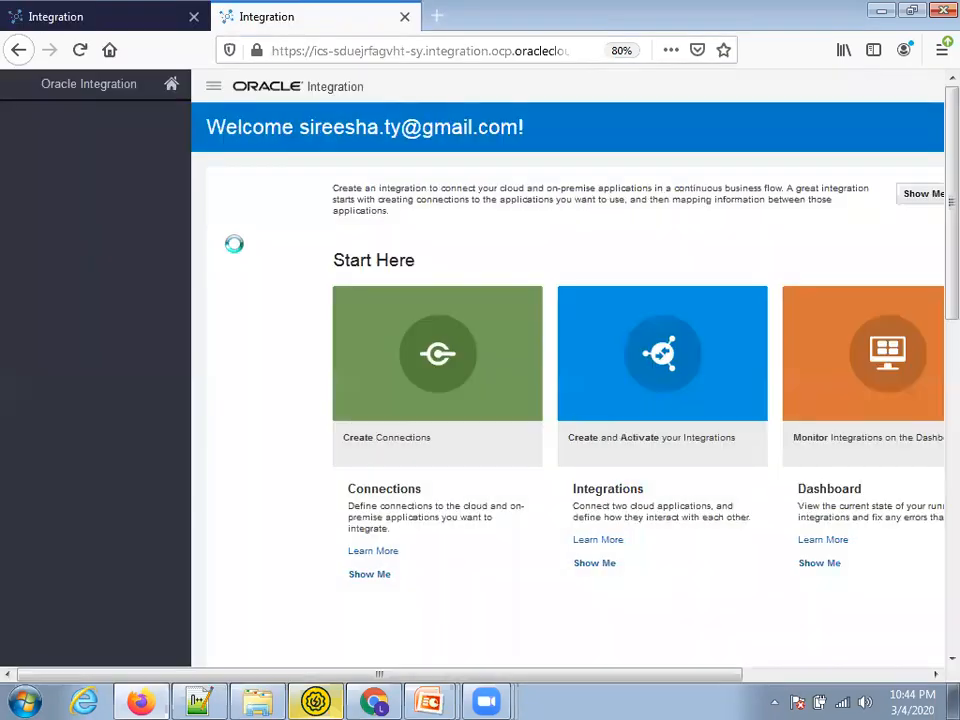
left_click(49, 126)
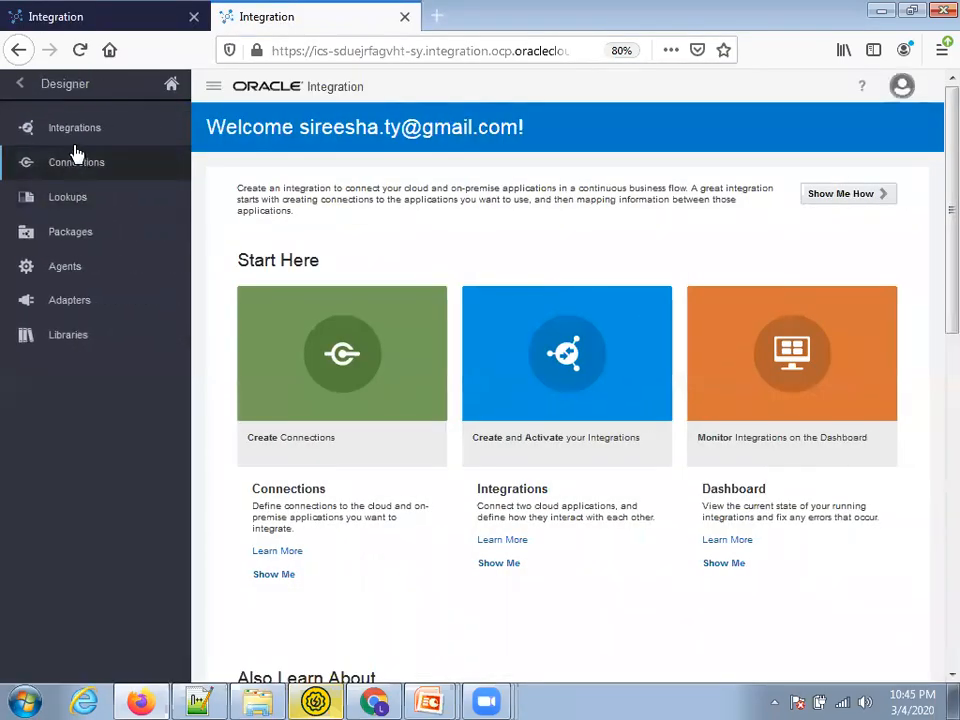
left_click(72, 130)
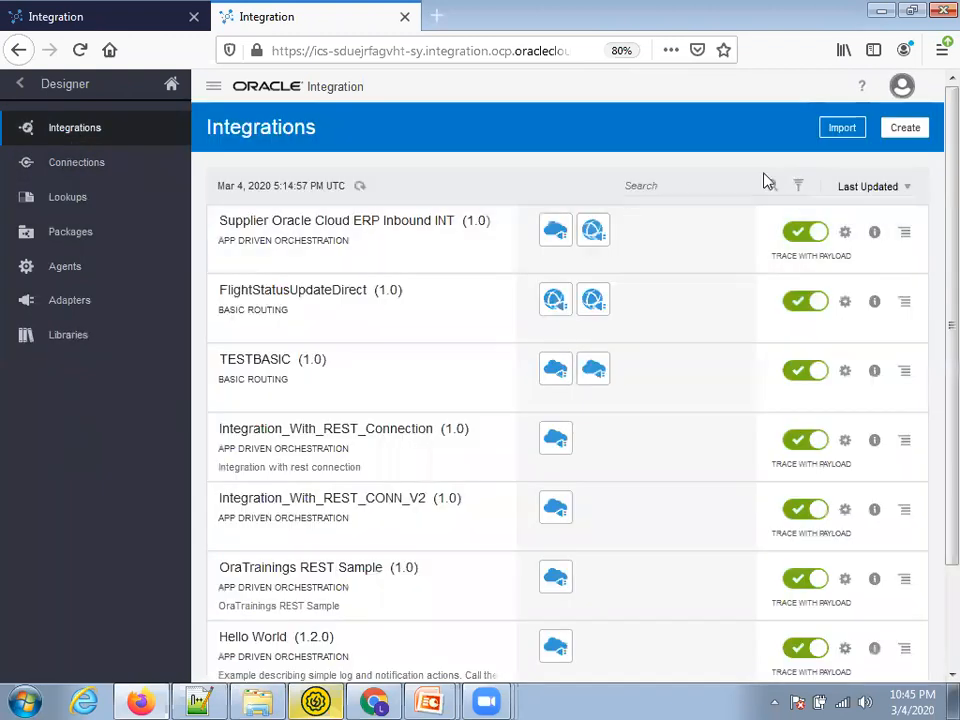
left_click(926, 131)
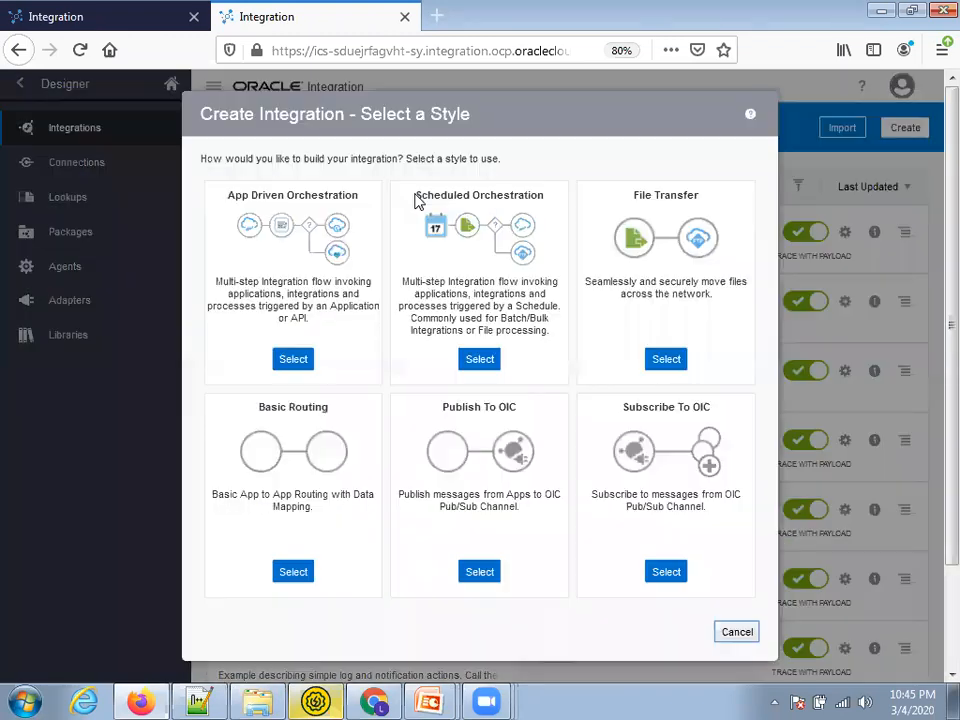
left_click(293, 358)
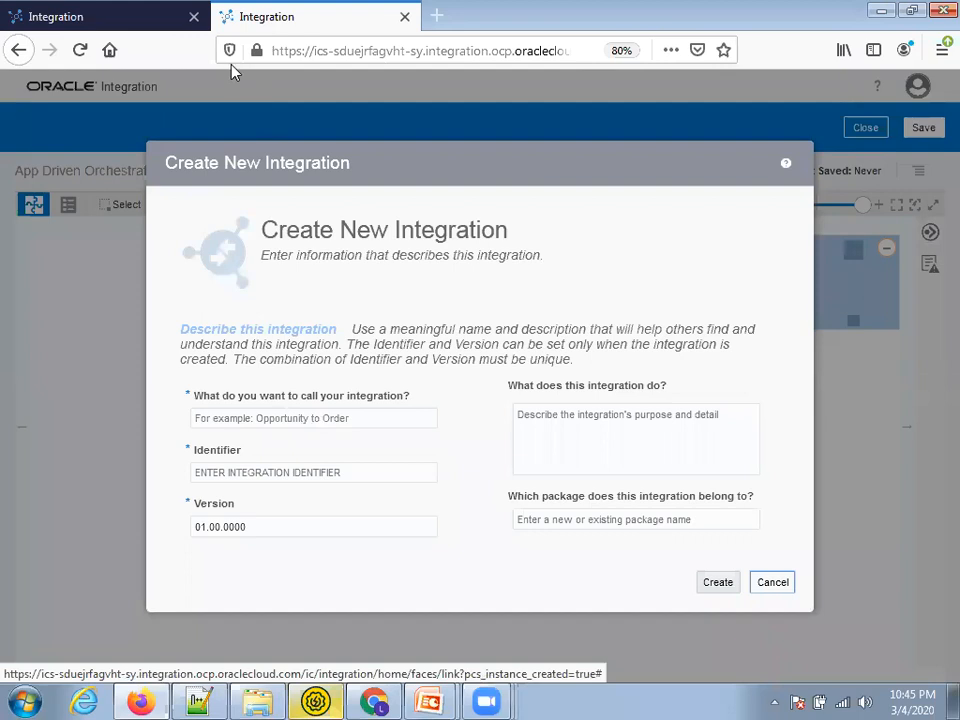
left_click(195, 17)
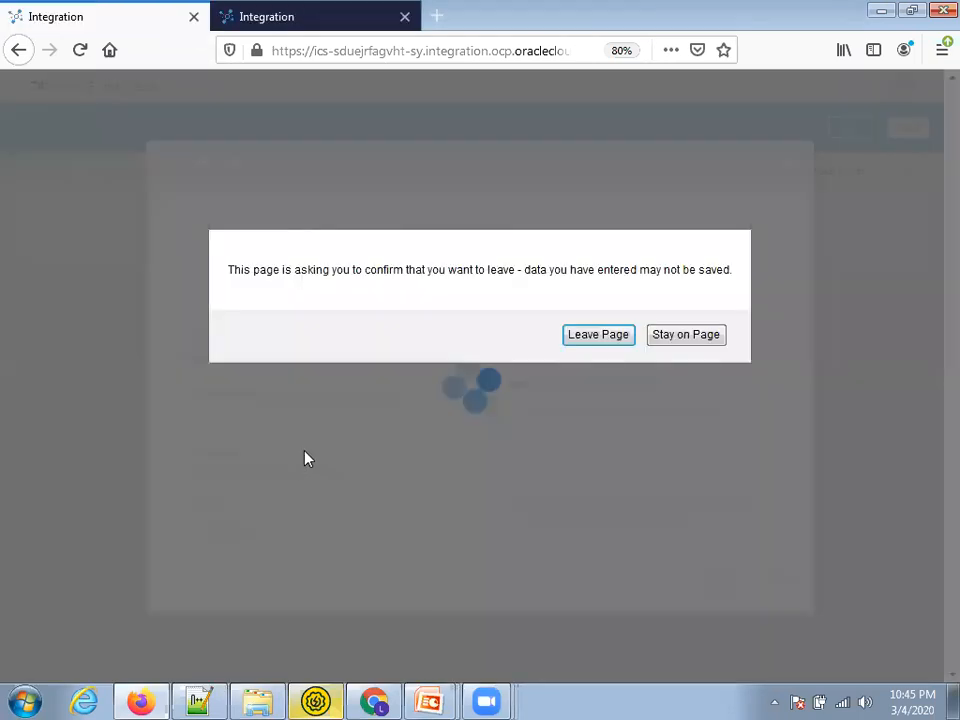
left_click(617, 333)
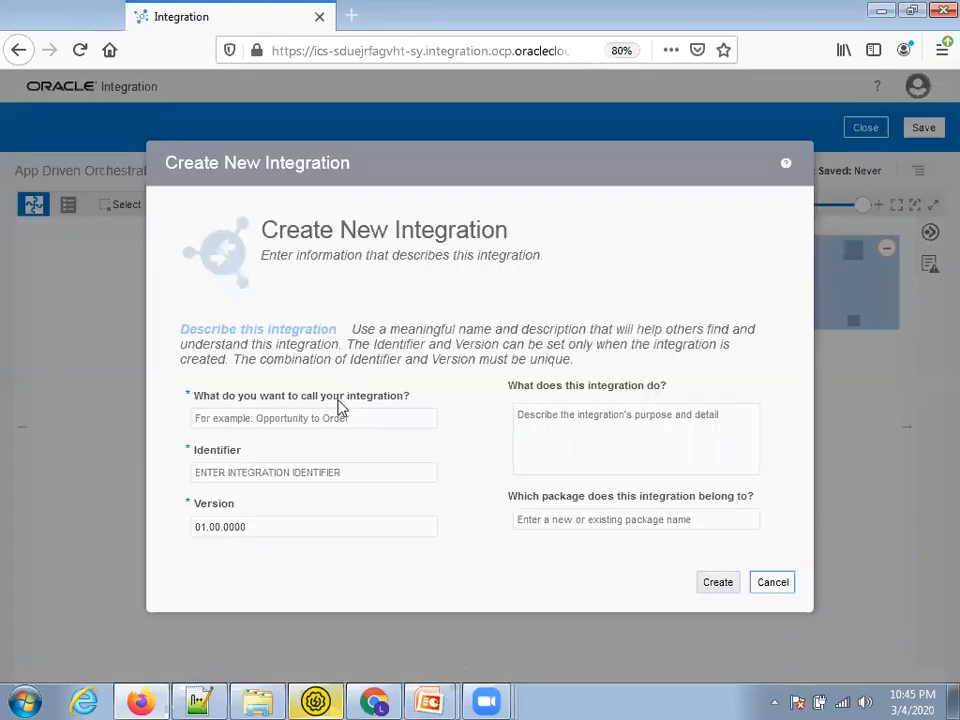
Name the integration XX Supplier SOAP Inbound INT in package ot.com.supplier.soap and create it
left_click(364, 418)
type("XX Supp")
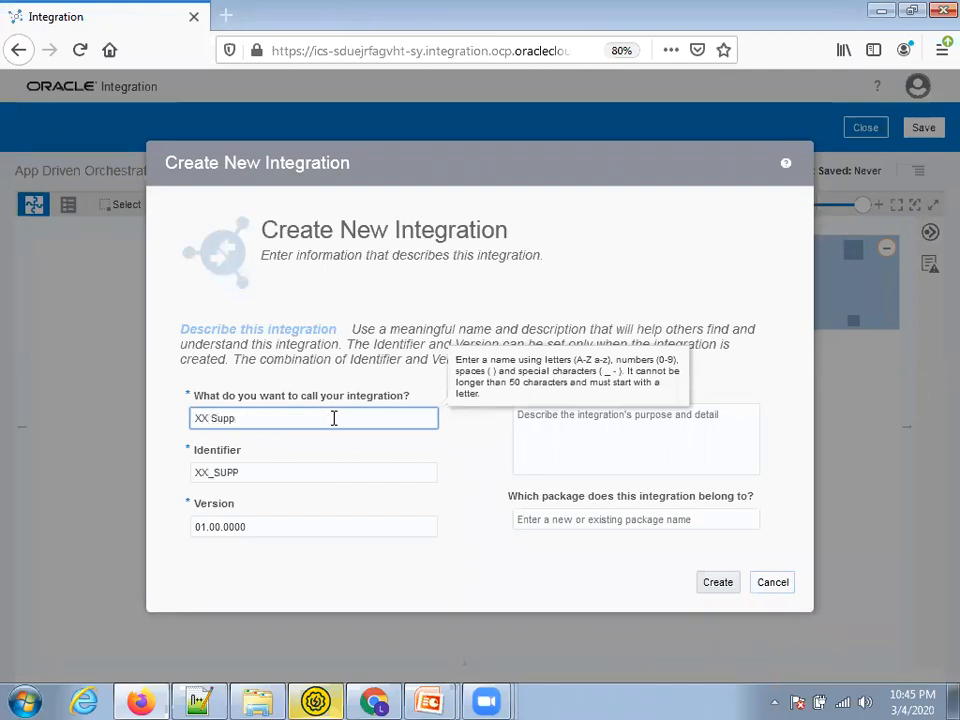
type("lier SOAP Inbound INT")
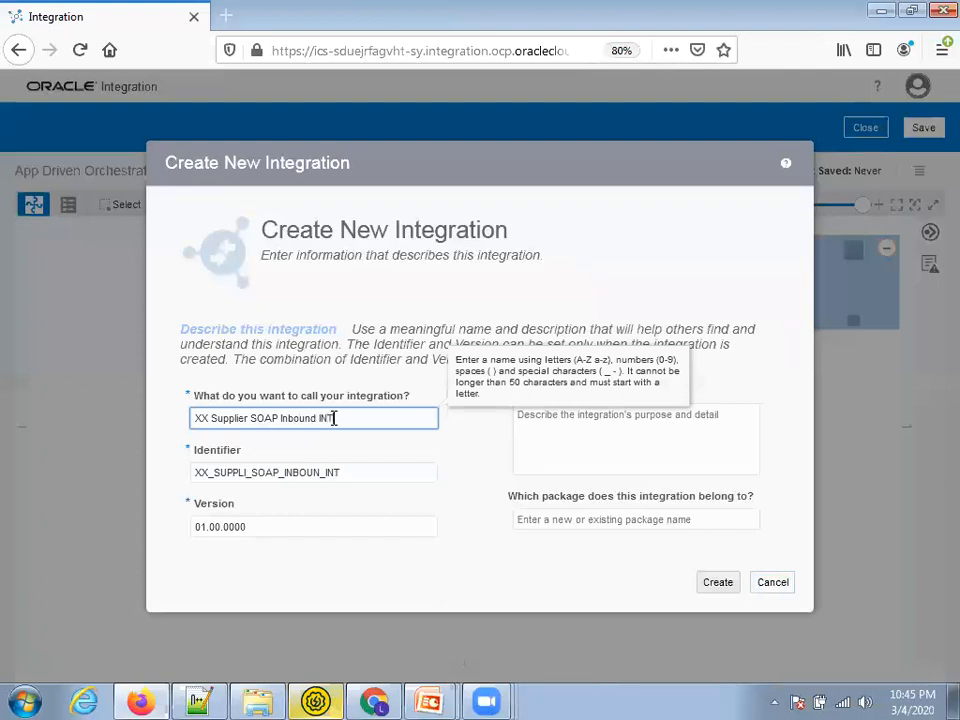
left_click(602, 516)
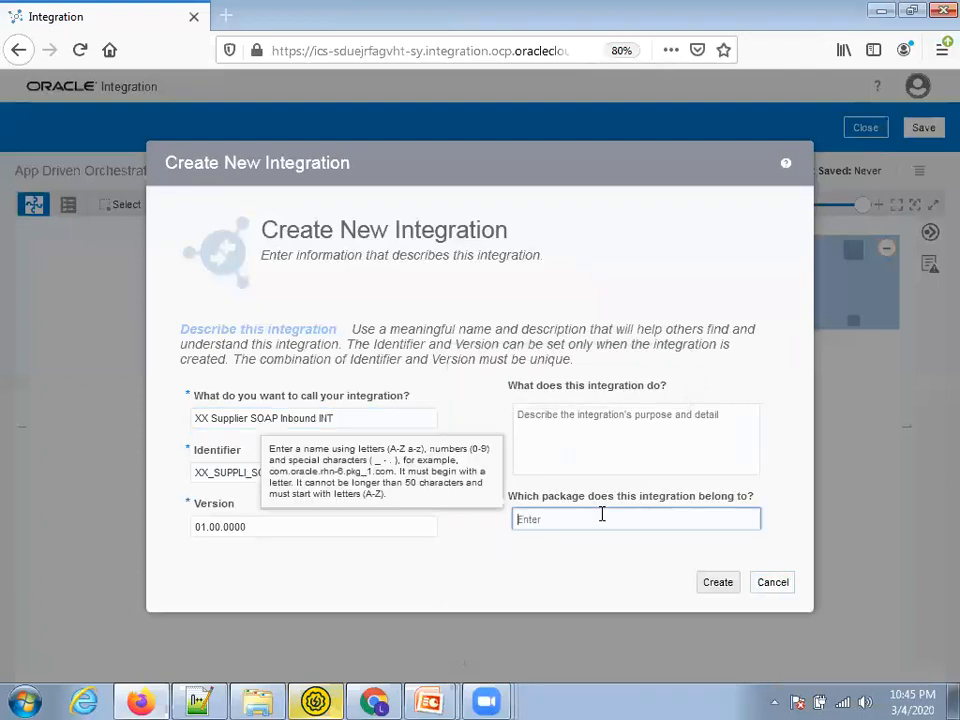
type("ot.com.")
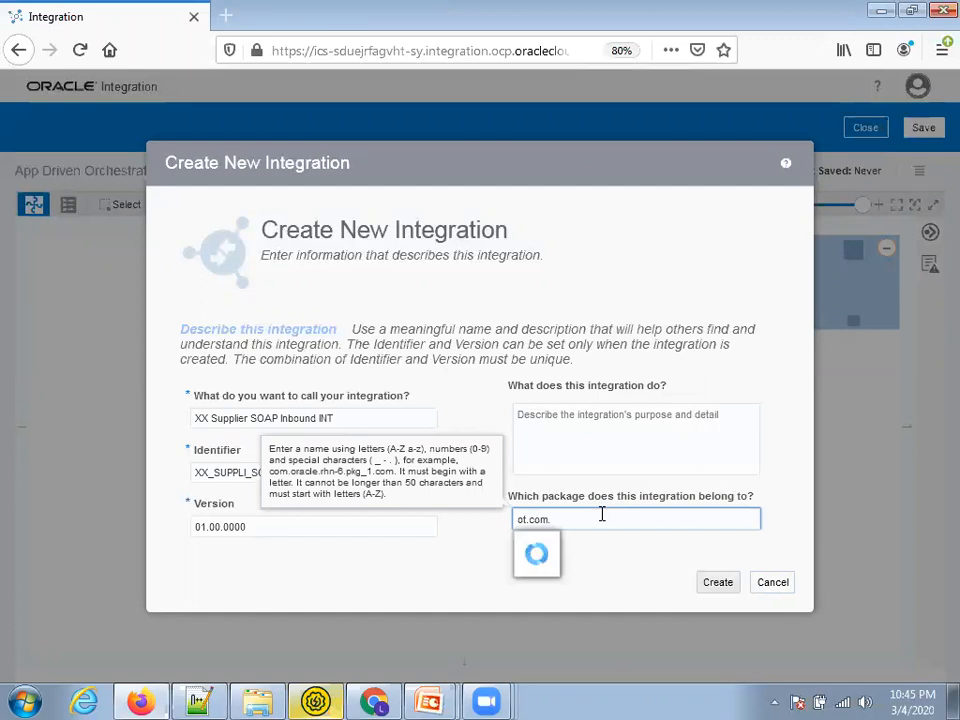
type("supplier")
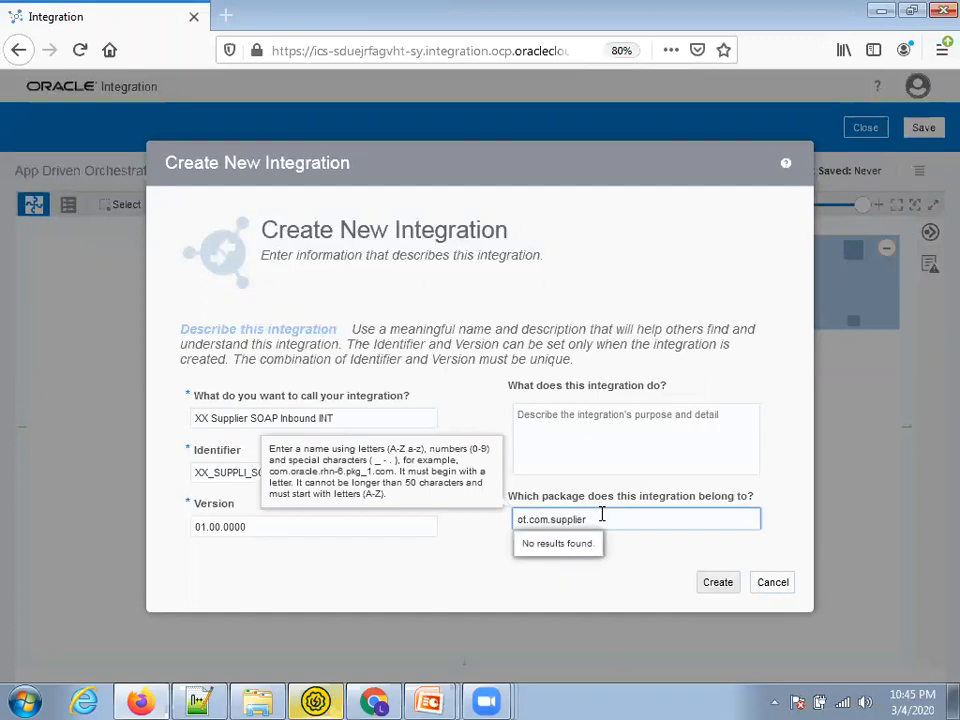
type(".soap")
left_click(726, 580)
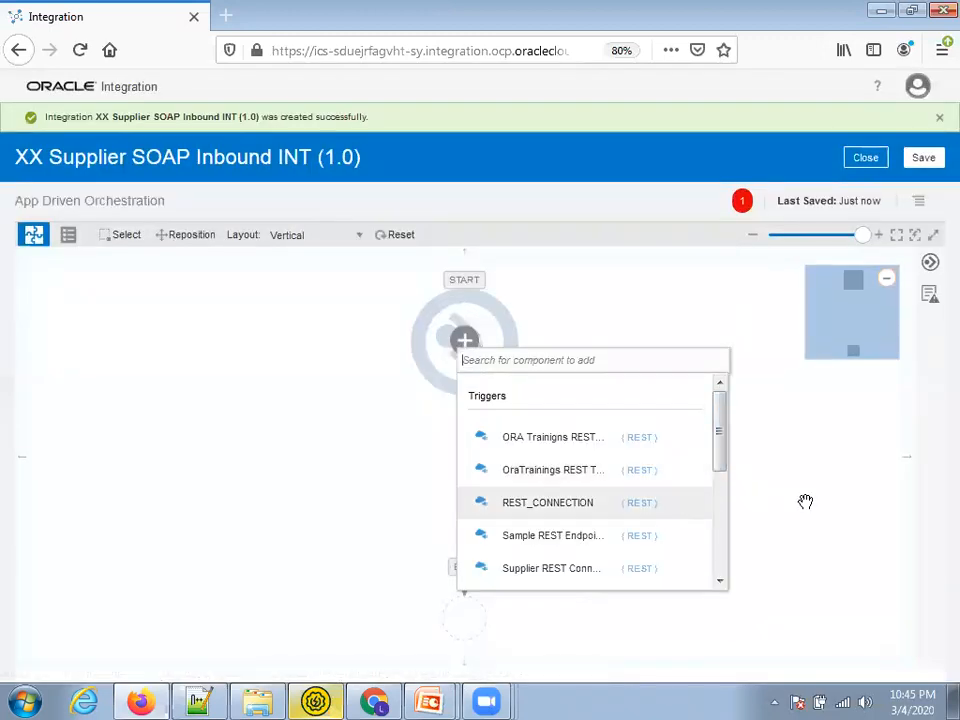
Add XX Supplier REST Conn as the trigger and name the endpoint createSupplierREST
type("xx")
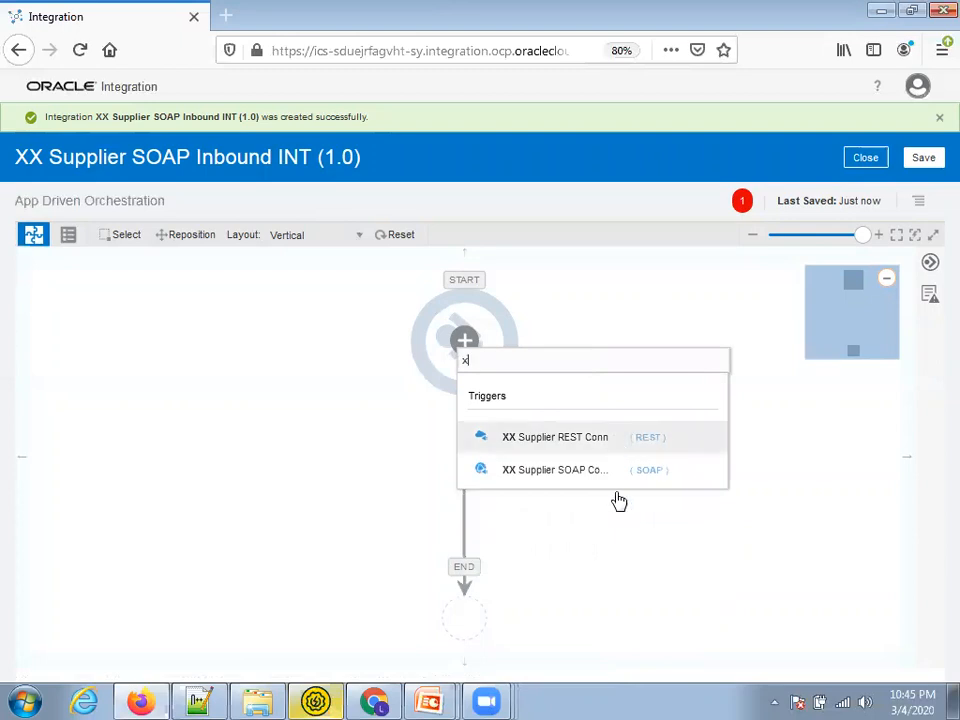
left_click(567, 441)
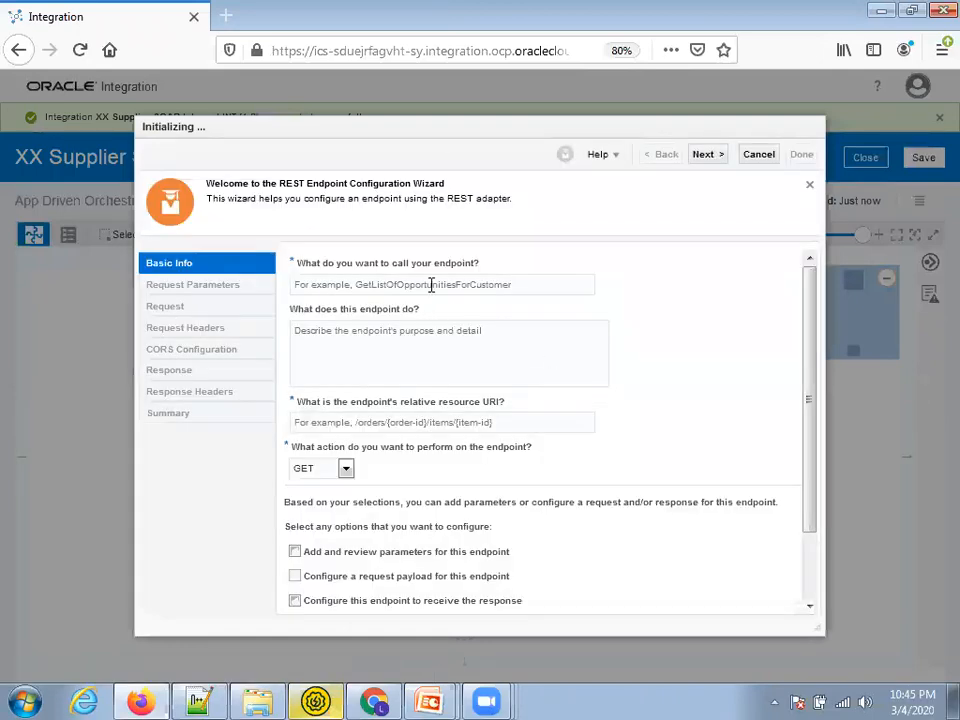
left_click(431, 284)
type("createS")
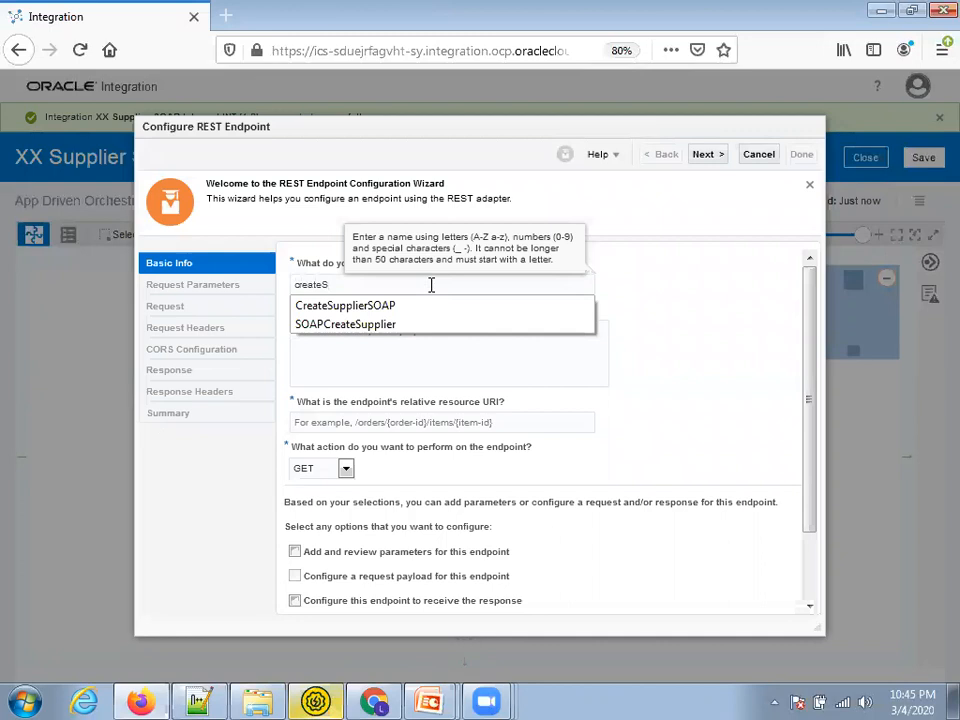
type("upplierREST")
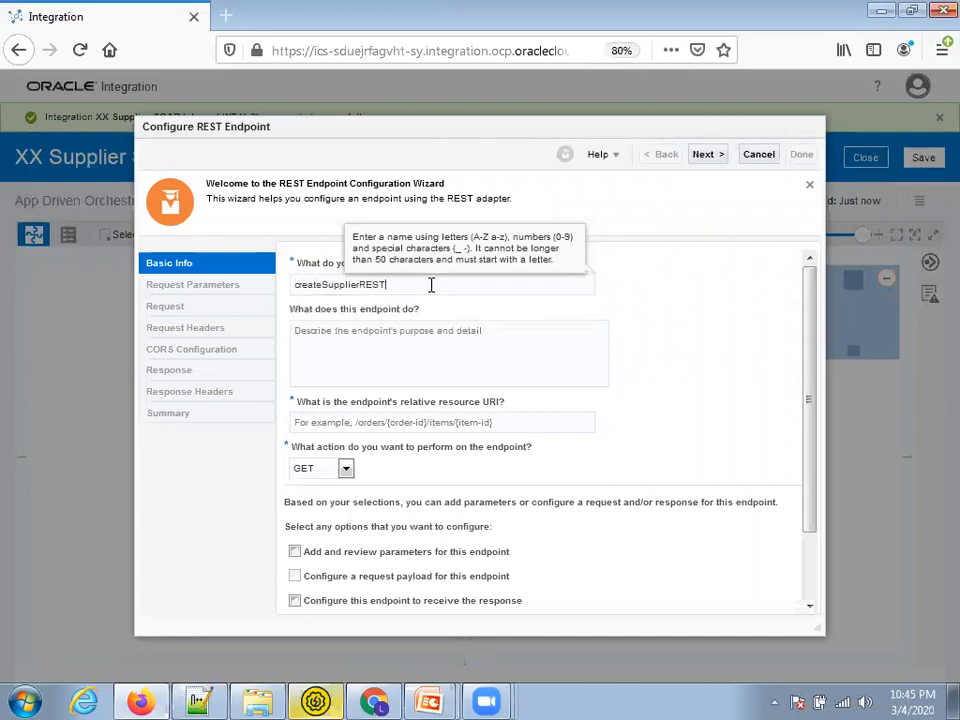
Make the endpoint a PUT on URI / with request payload and response enabled
left_click(345, 468)
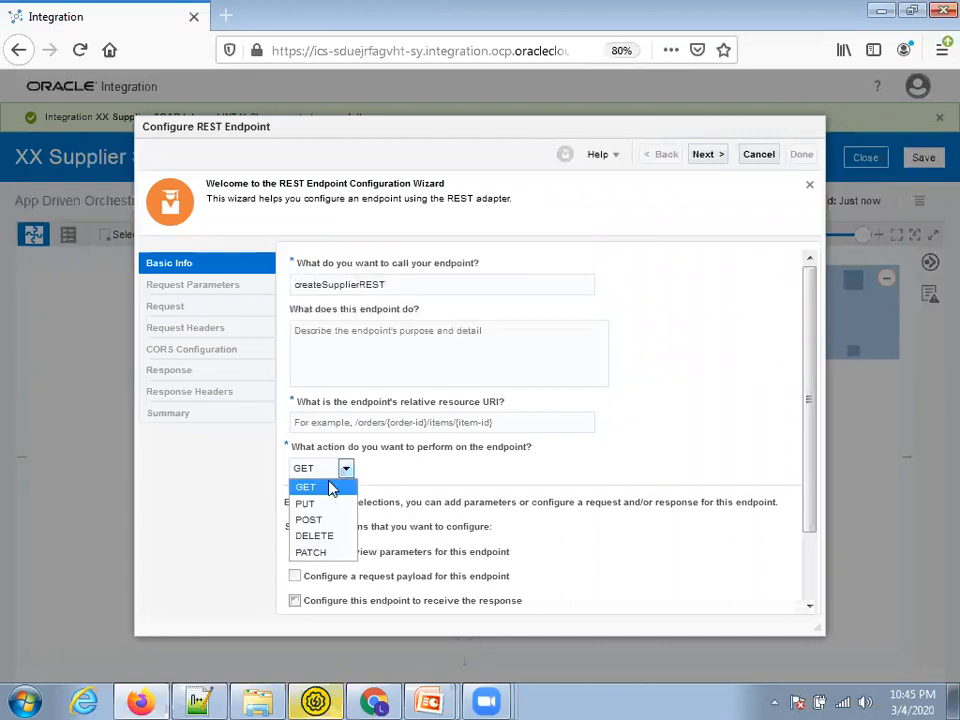
left_click(312, 505)
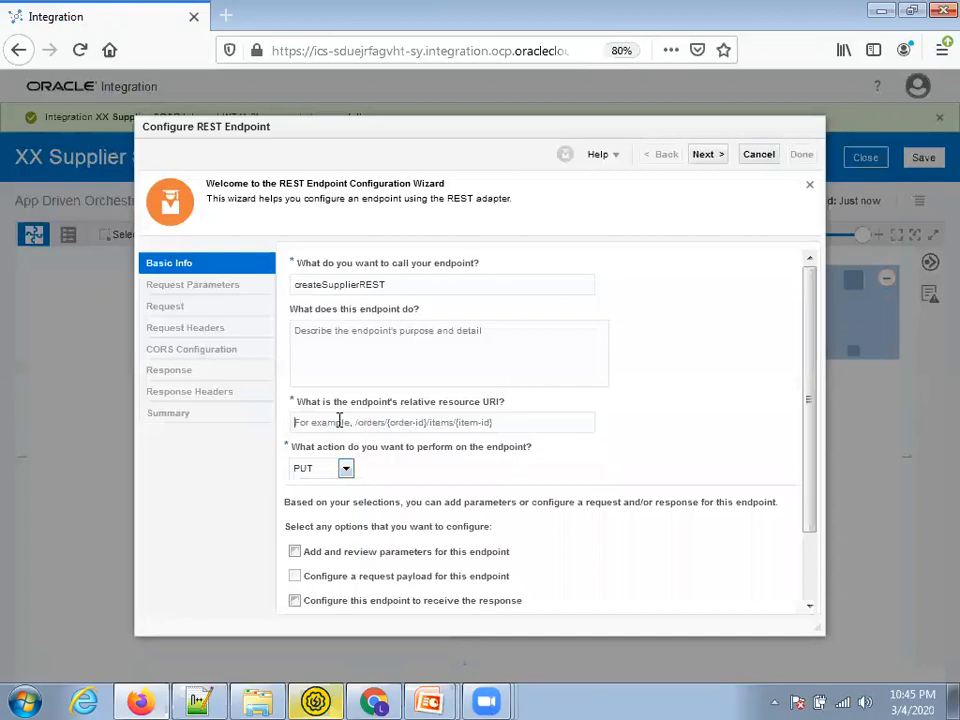
left_click(340, 421)
scroll(445, 535, "down", 1)
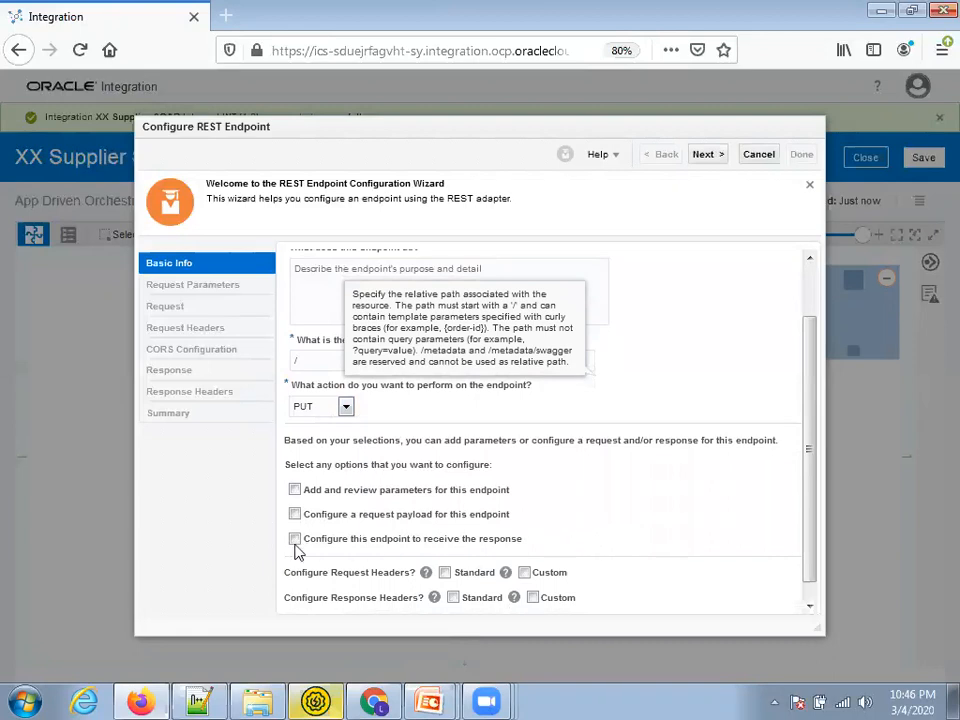
left_click(294, 514)
scroll(384, 541, "down", 2)
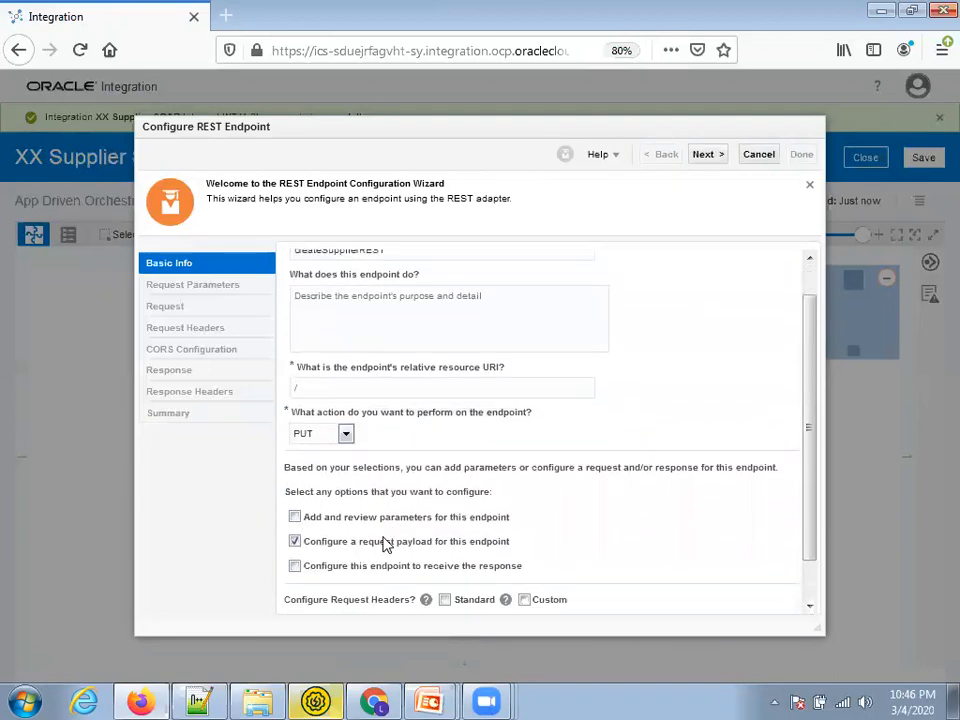
left_click(294, 520)
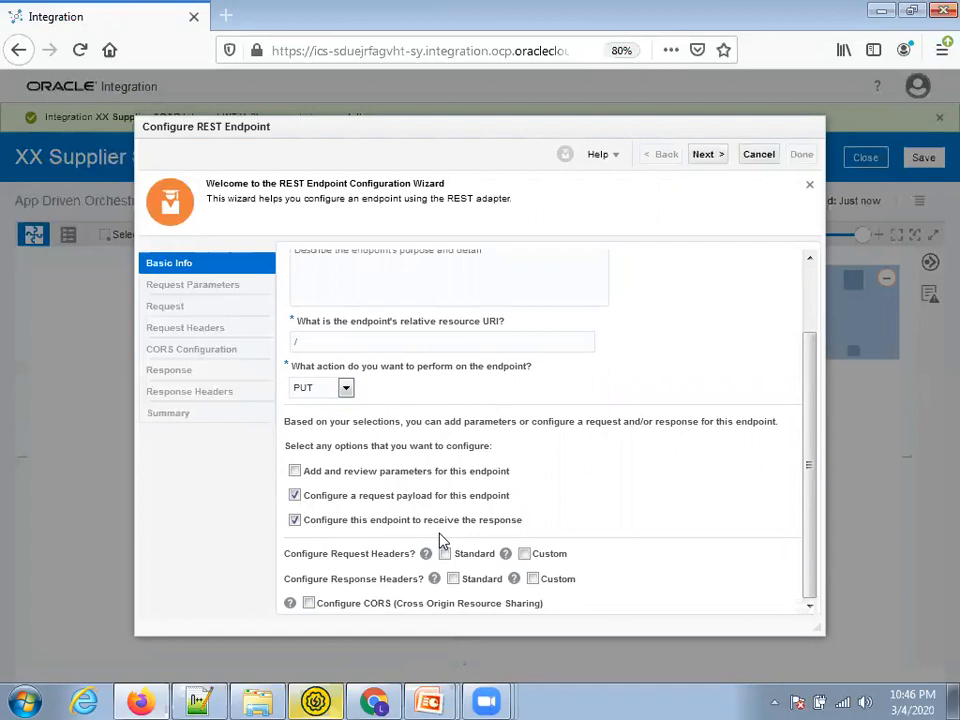
left_click(704, 156)
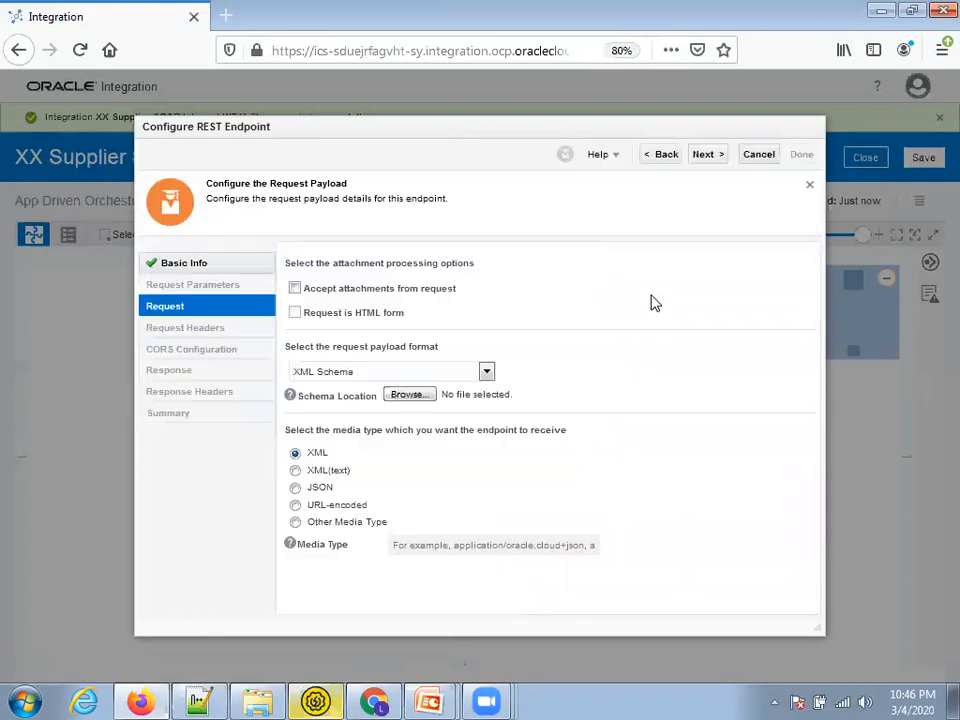
Use the SupplierSOAPRequestPayload.json content from Notepad++ as the inline JSON sample request payload
left_click(376, 376)
left_click(328, 404)
left_click(690, 397)
left_click(222, 700)
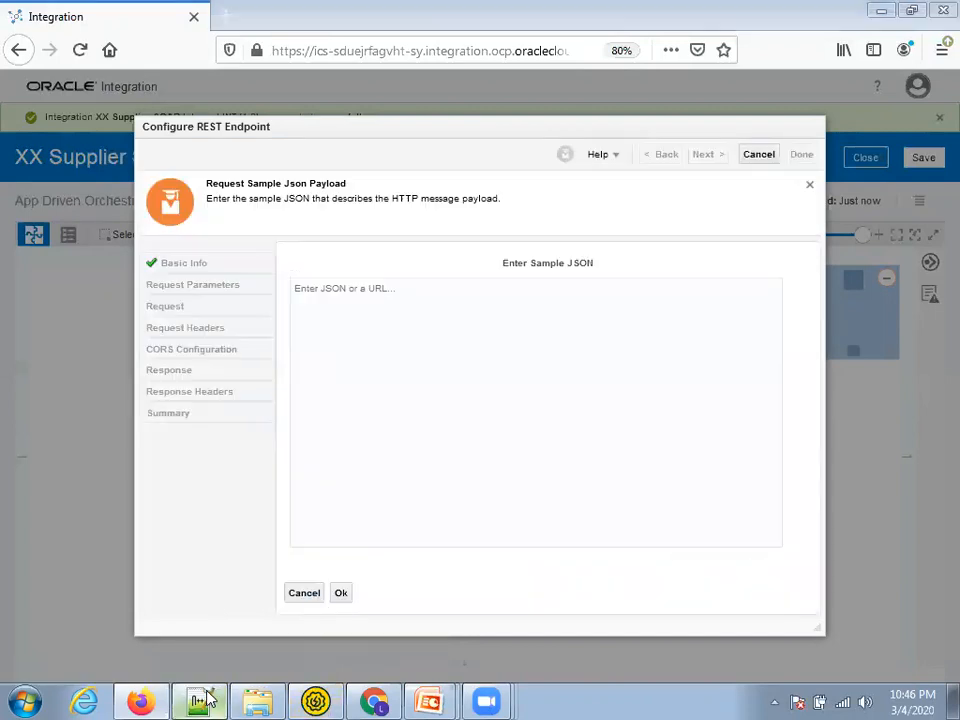
left_click(380, 79)
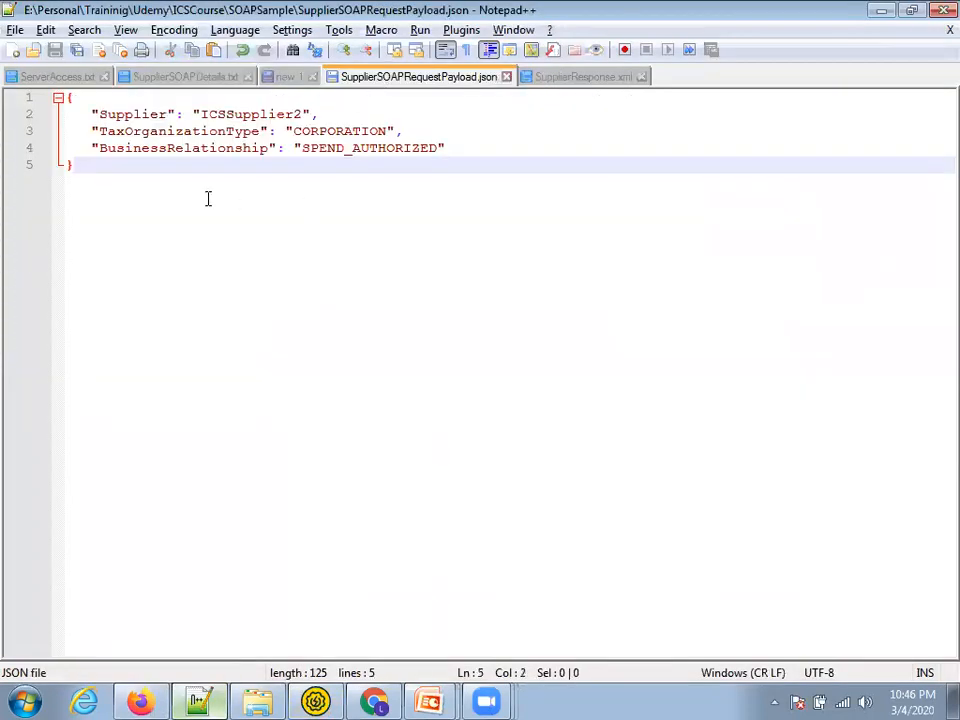
key("ctrl+a")
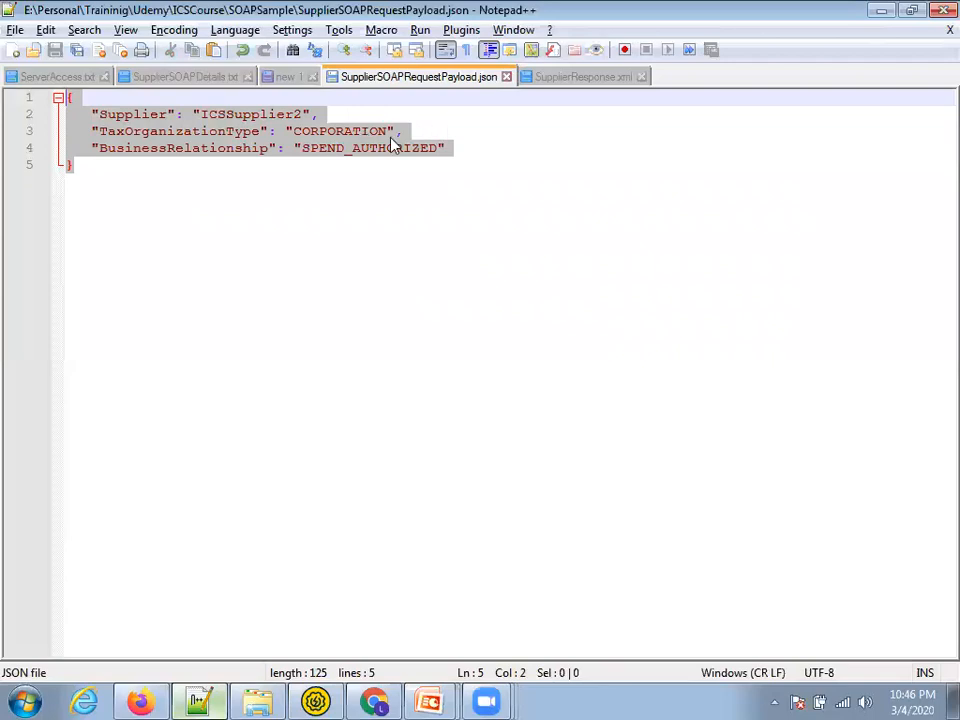
key("ctrl+c")
key("alt+Tab")
left_click(411, 334)
key("ctrl+v")
left_click(341, 593)
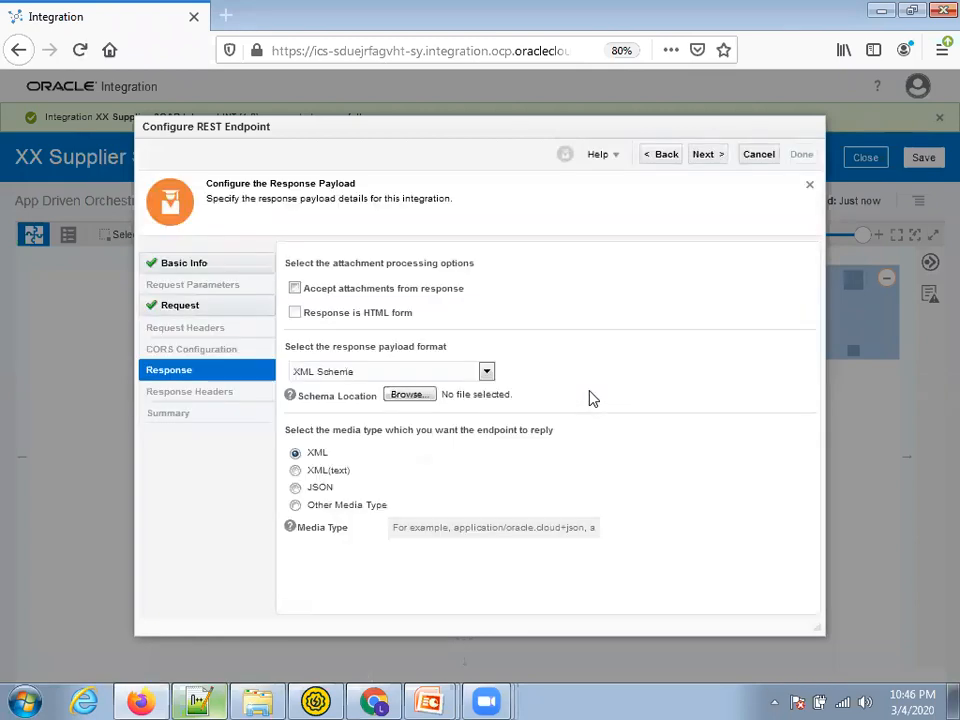
Set the response format to an inline JSON Sample
left_click(331, 379)
left_click(318, 408)
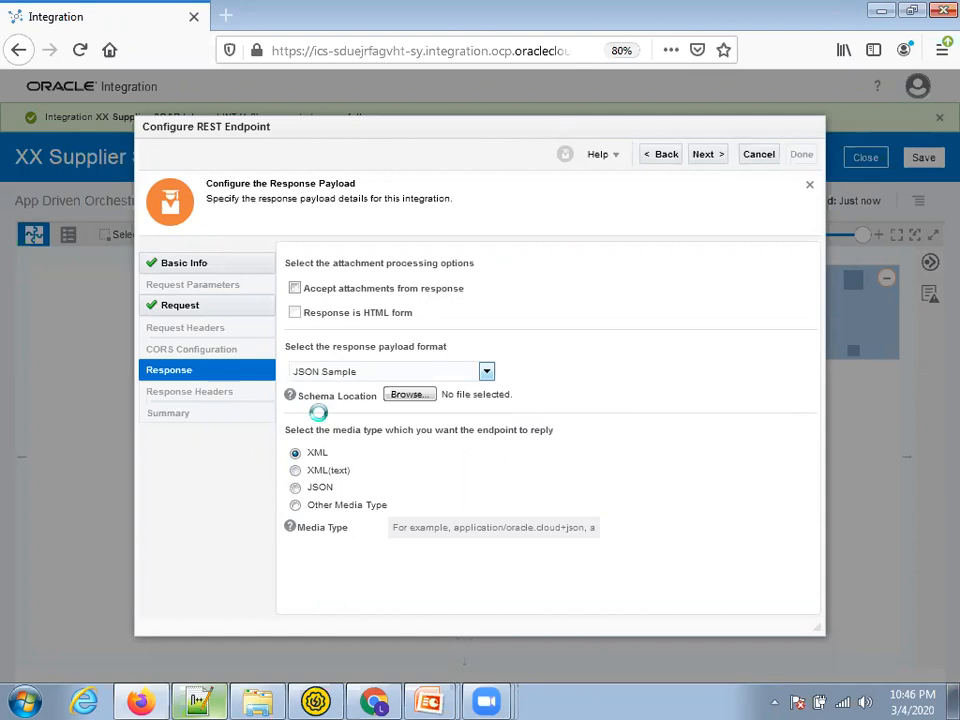
left_click(724, 399)
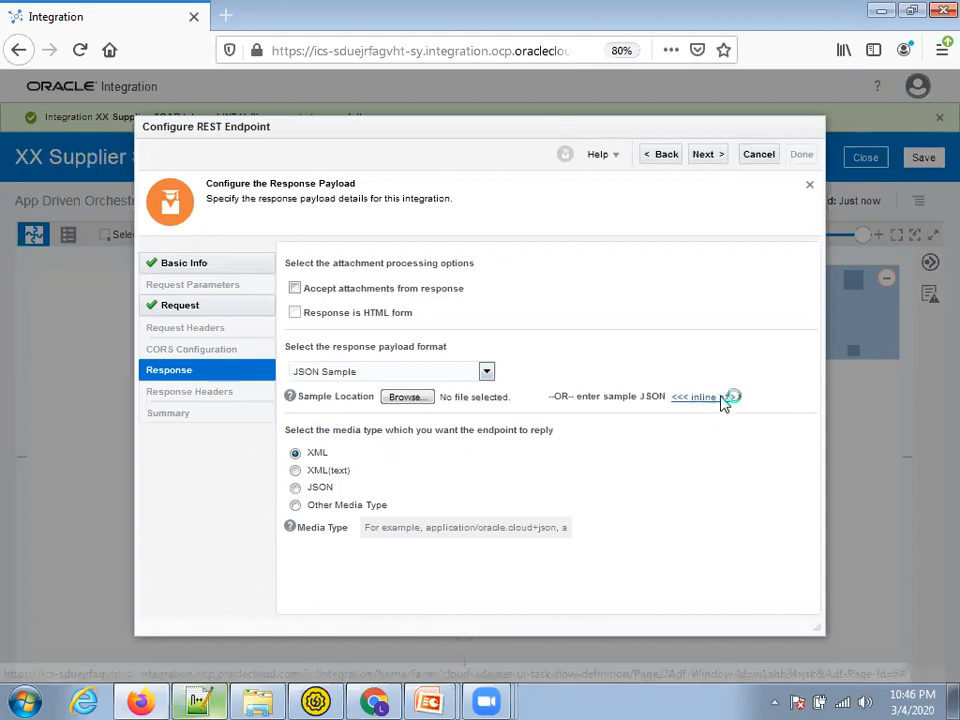
In SupplierResponse.xml in Notepad++, fix line 7's brace and select the JSON response sample
key("alt+Tab")
left_click(568, 78)
left_click(152, 320)
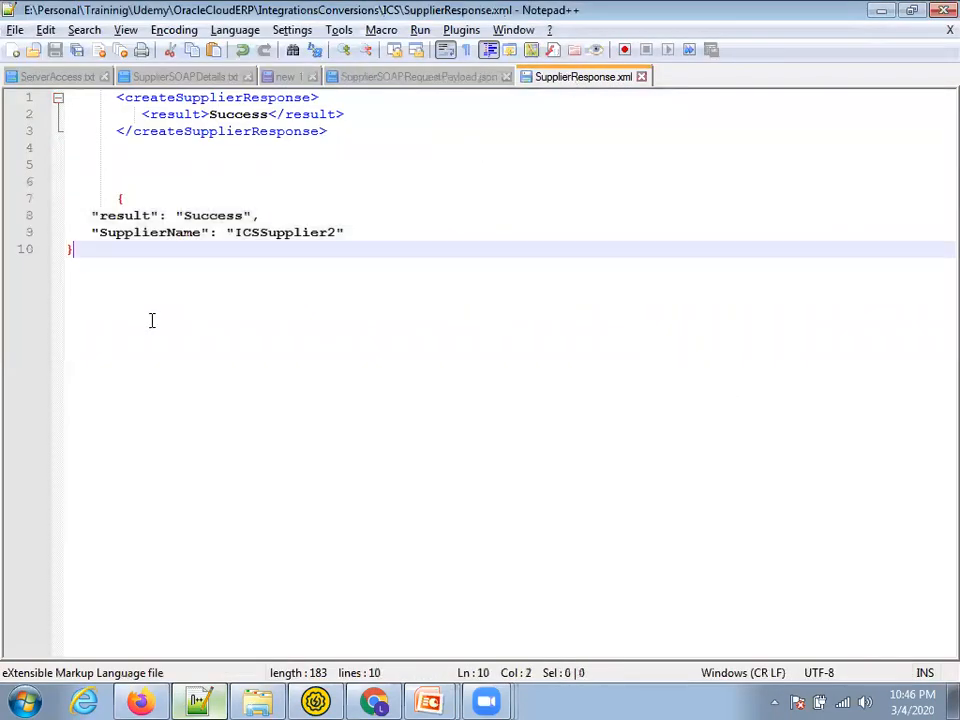
left_click_drag(115, 203, 53, 214)
left_click(115, 188)
left_click(115, 197)
left_click_drag(115, 195, 75, 197)
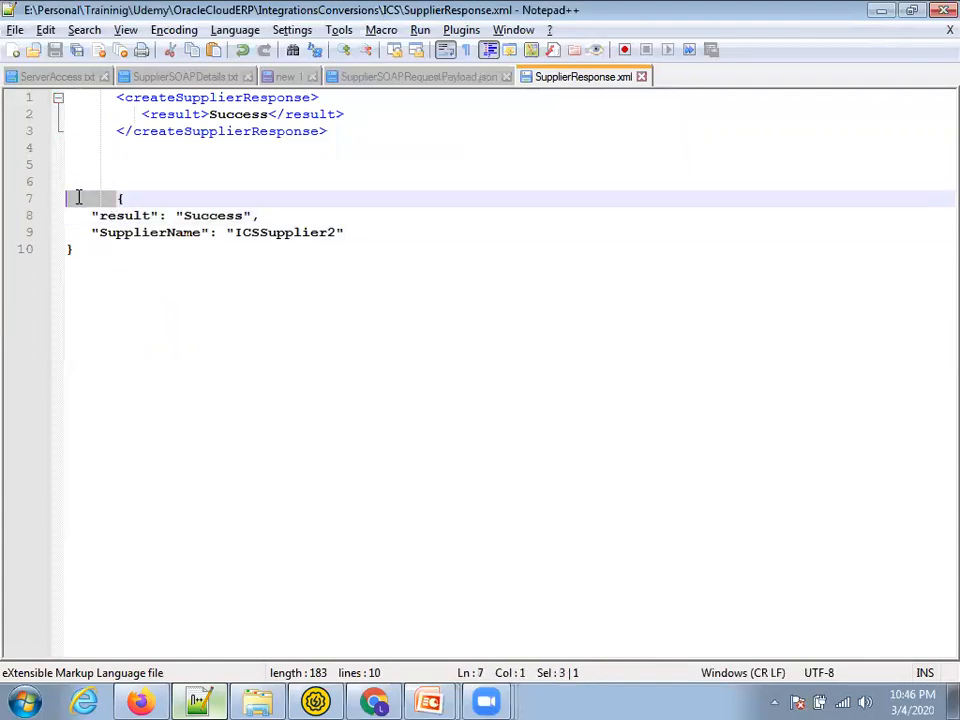
type("{")
left_click_drag(86, 253, 48, 197)
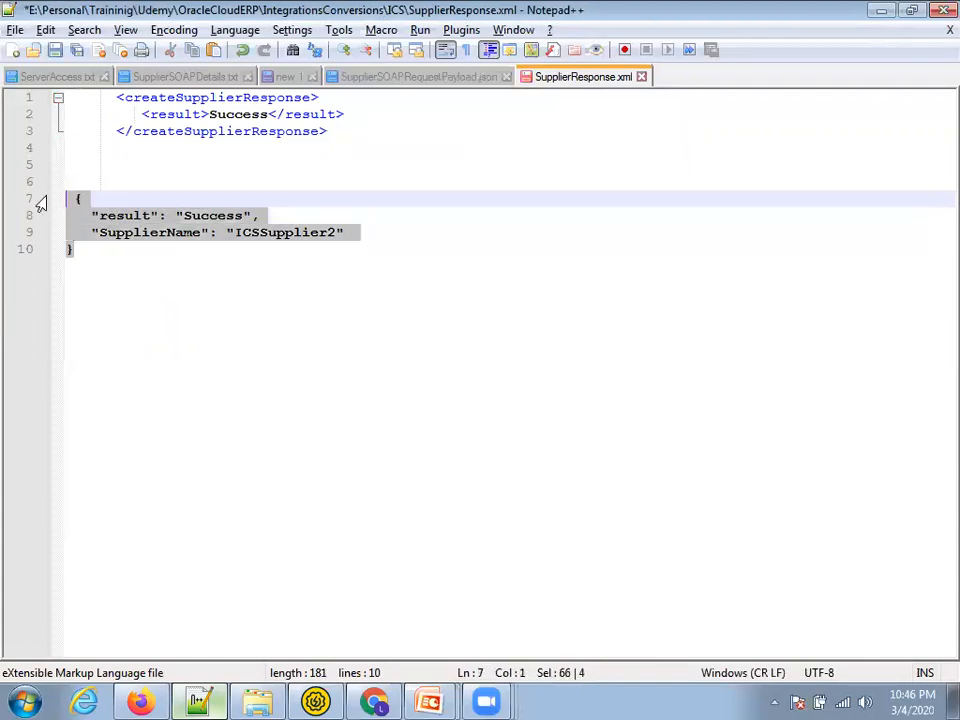
Paste the result/SupplierName JSON as the response sample and continue to the summary
key("alt+Tab")
key("ctrl+v")
left_click(341, 592)
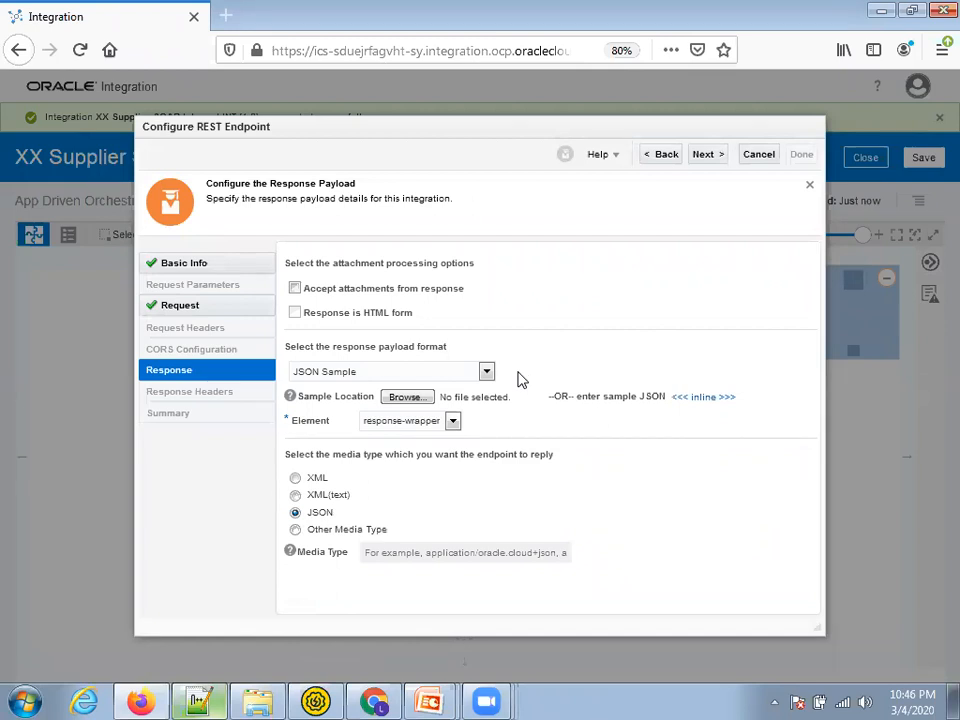
left_click(718, 160)
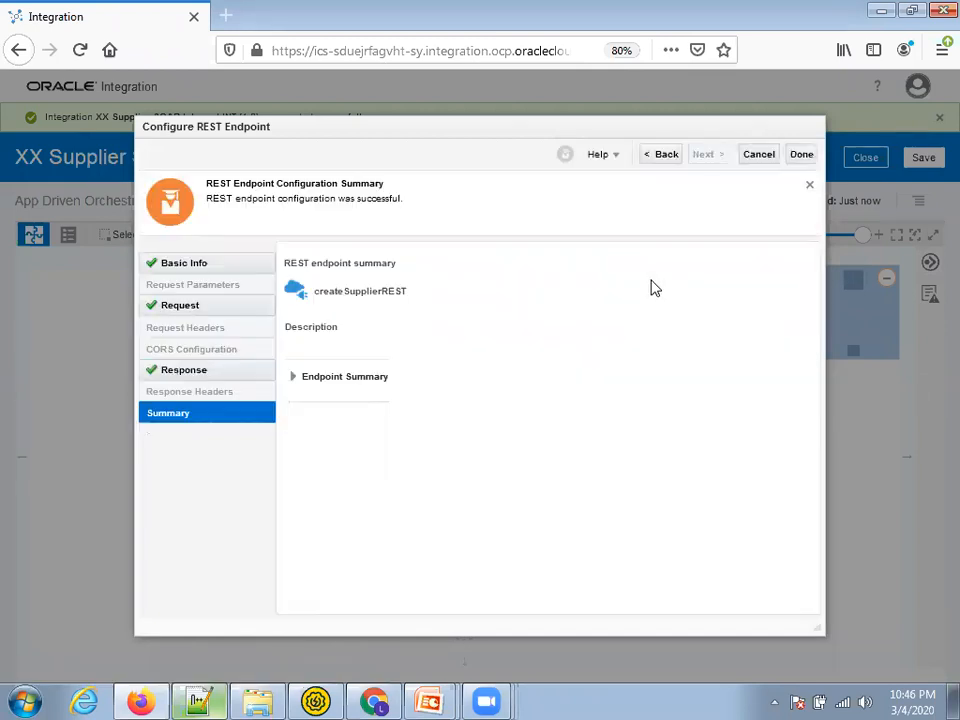
Finish the createSupplierREST trigger, save the integration, and set the flow layout to Horizontal
left_click(795, 158)
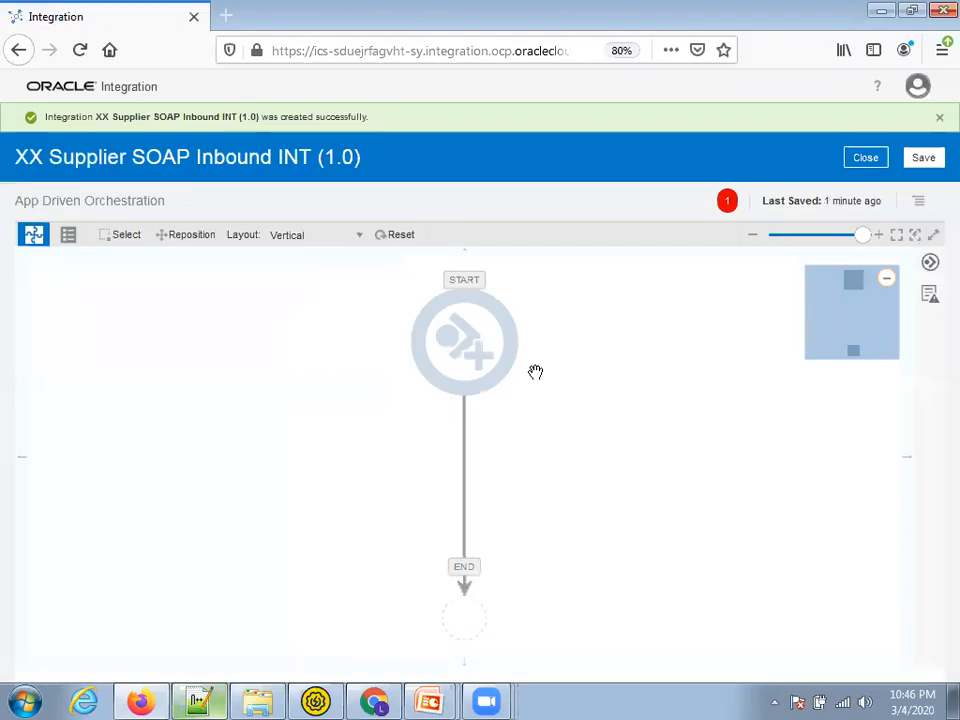
left_click(923, 162)
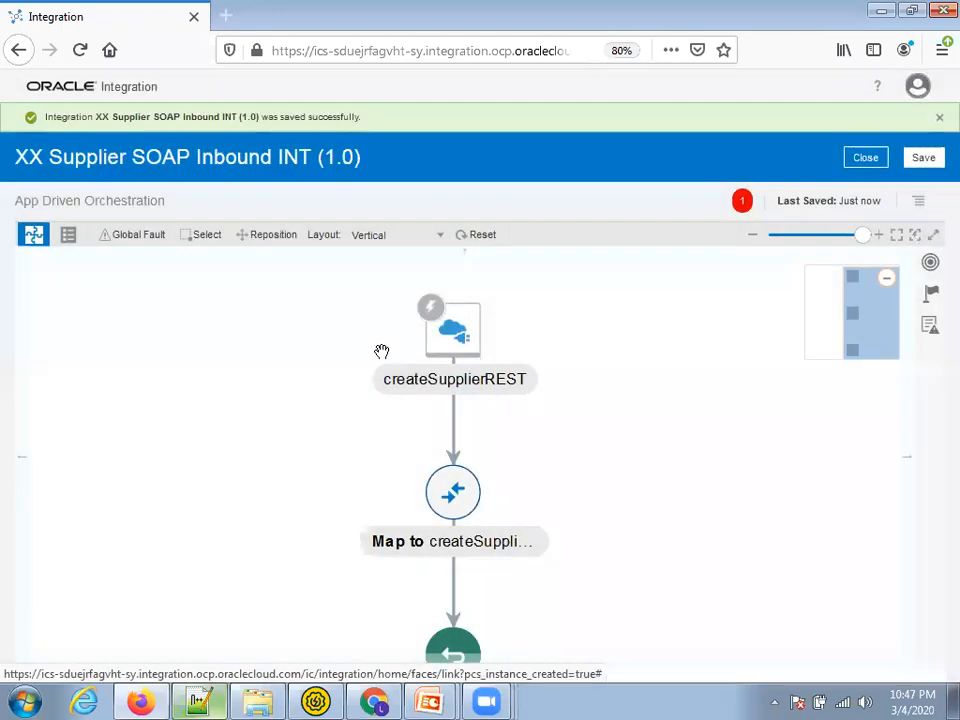
left_click(368, 236)
left_click(373, 261)
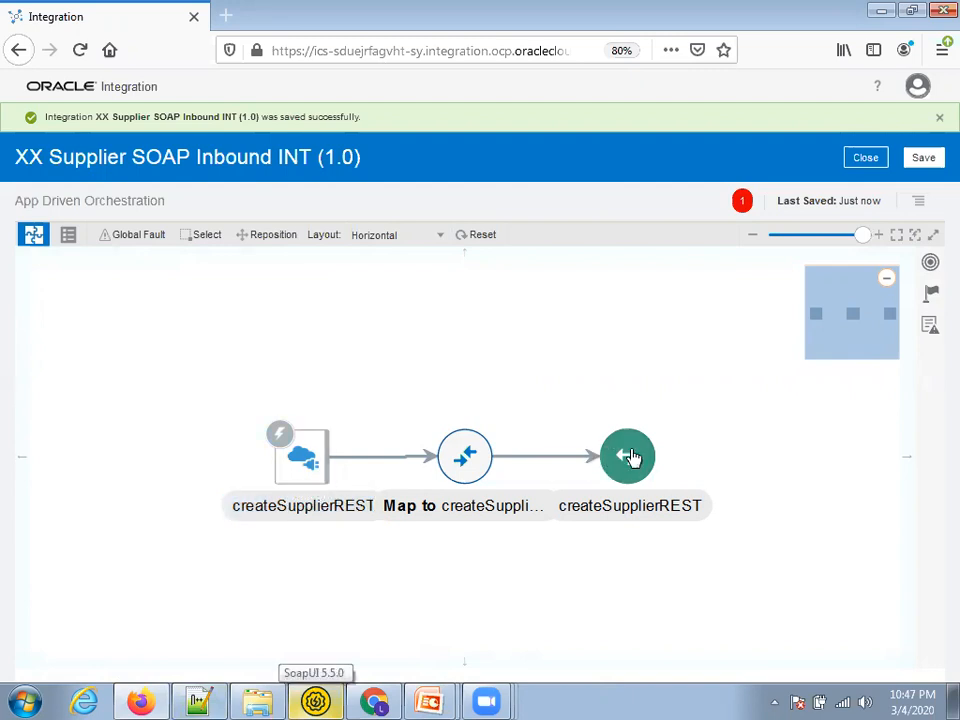
Arrange the trigger, map and return steps in one row, then list components after the trigger
left_click(257, 456)
left_click_drag(257, 456, 135, 411)
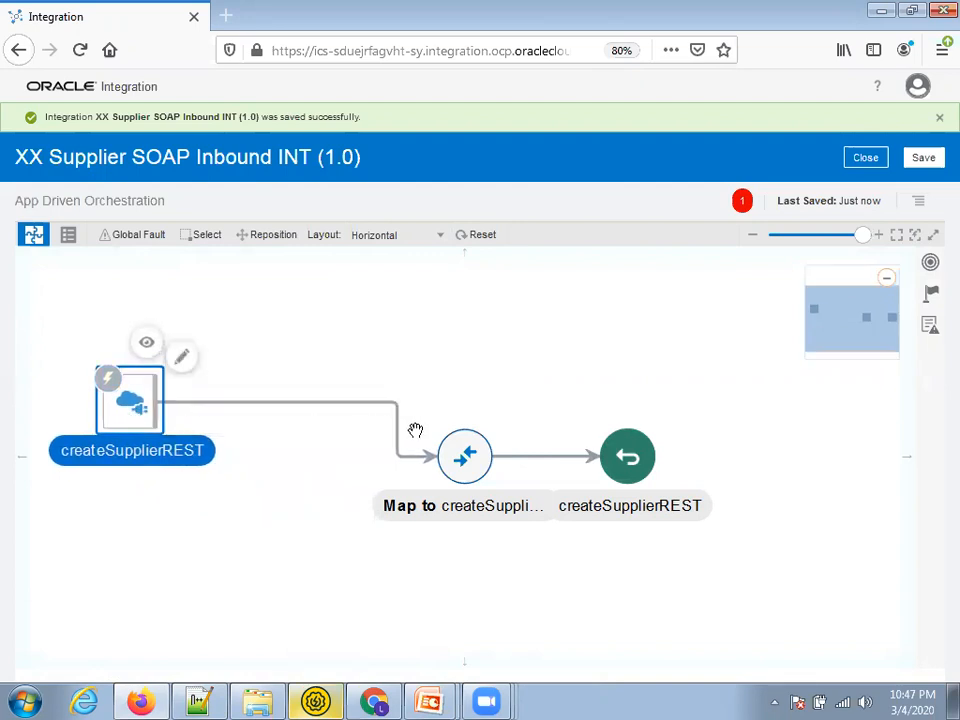
left_click_drag(471, 456, 499, 394)
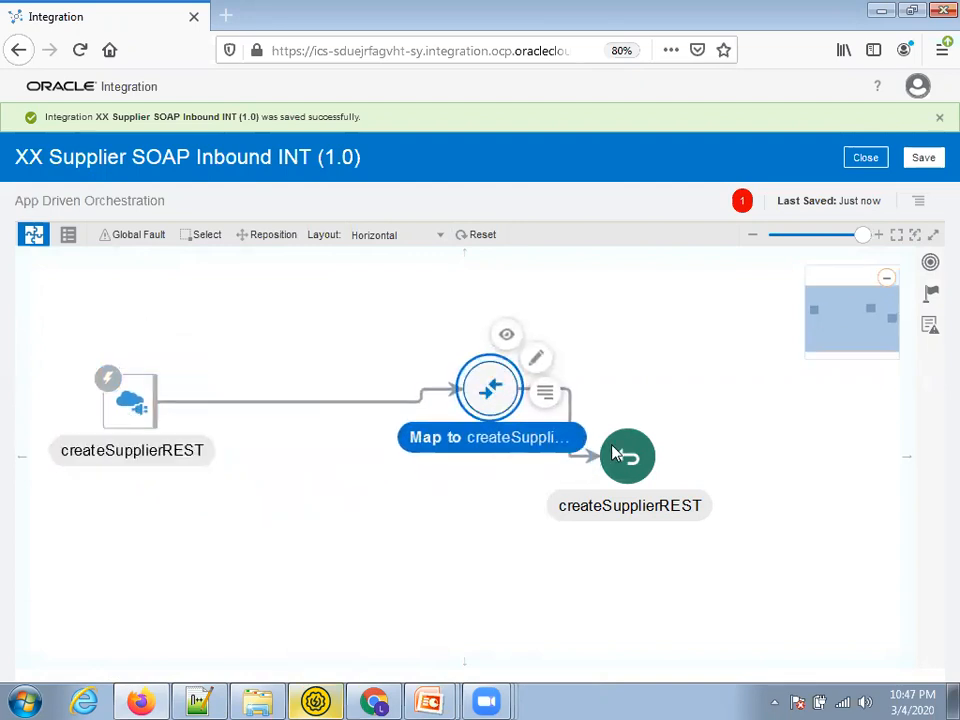
left_click_drag(628, 456, 780, 393)
left_click_drag(490, 398, 533, 418)
mouse_move(302, 409)
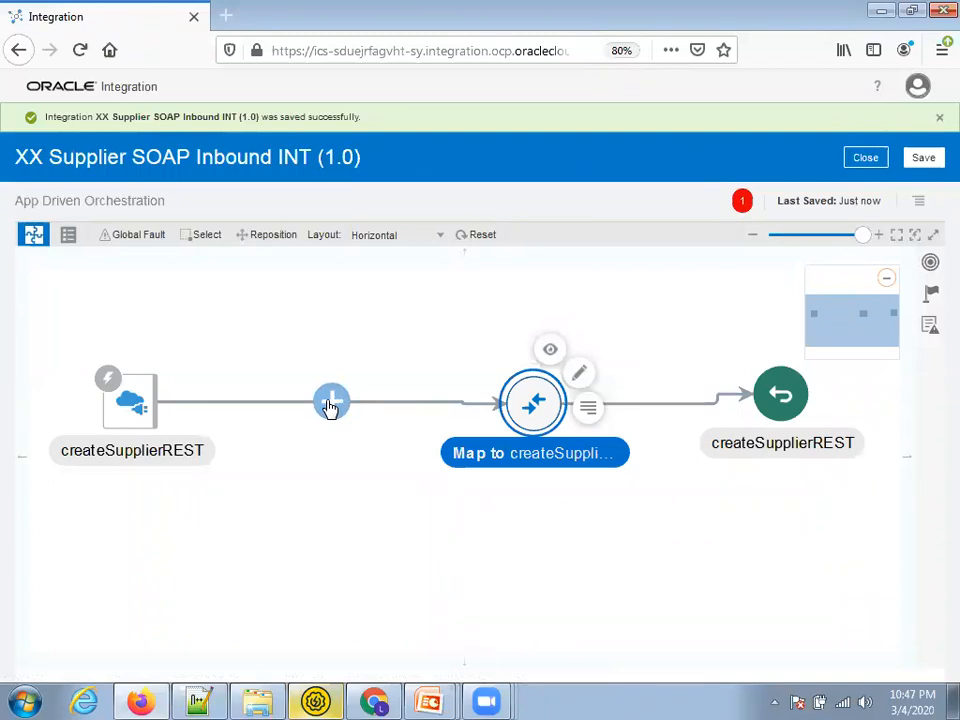
left_click(332, 404)
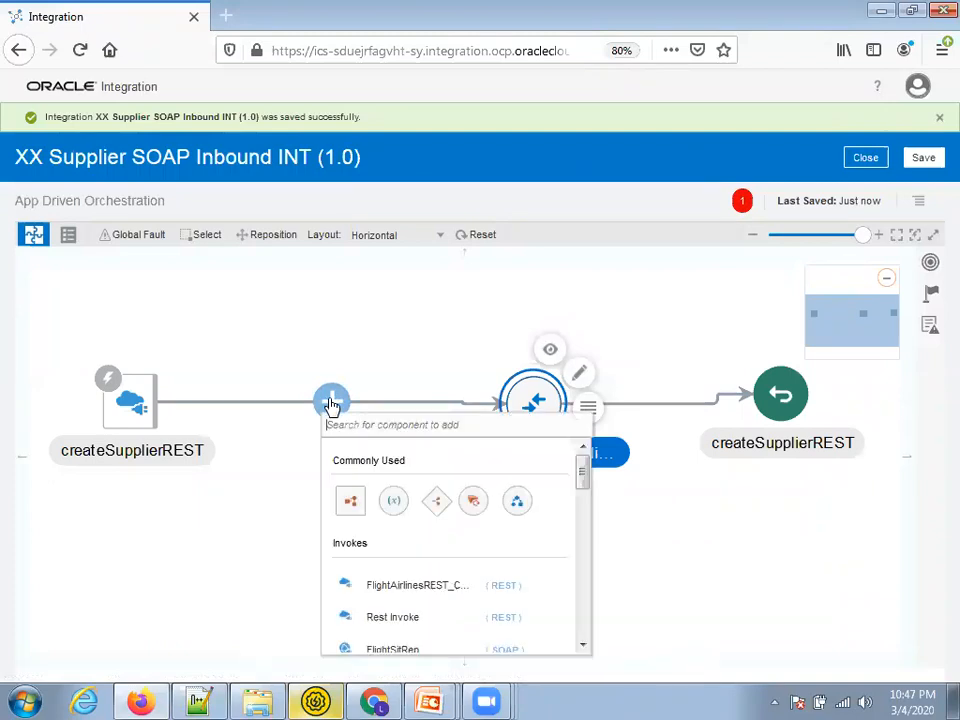
Add the supplier SOAP connection as invoke SOAPCreateSupplier, reusing the name as its description
type("xx")
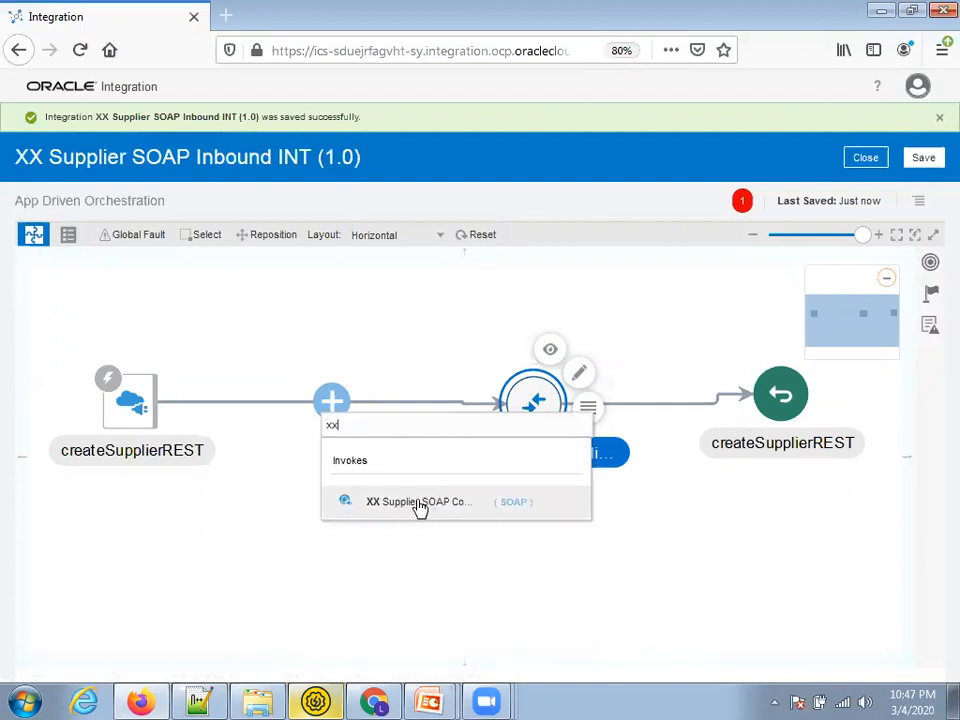
left_click(419, 504)
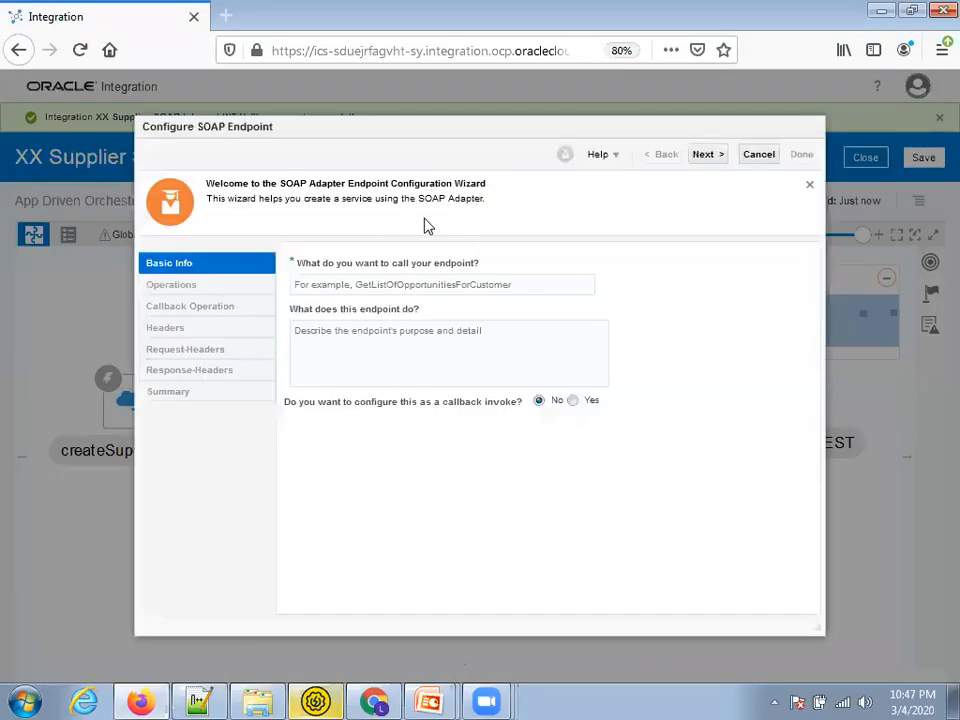
type("SOAPCreateSupplier")
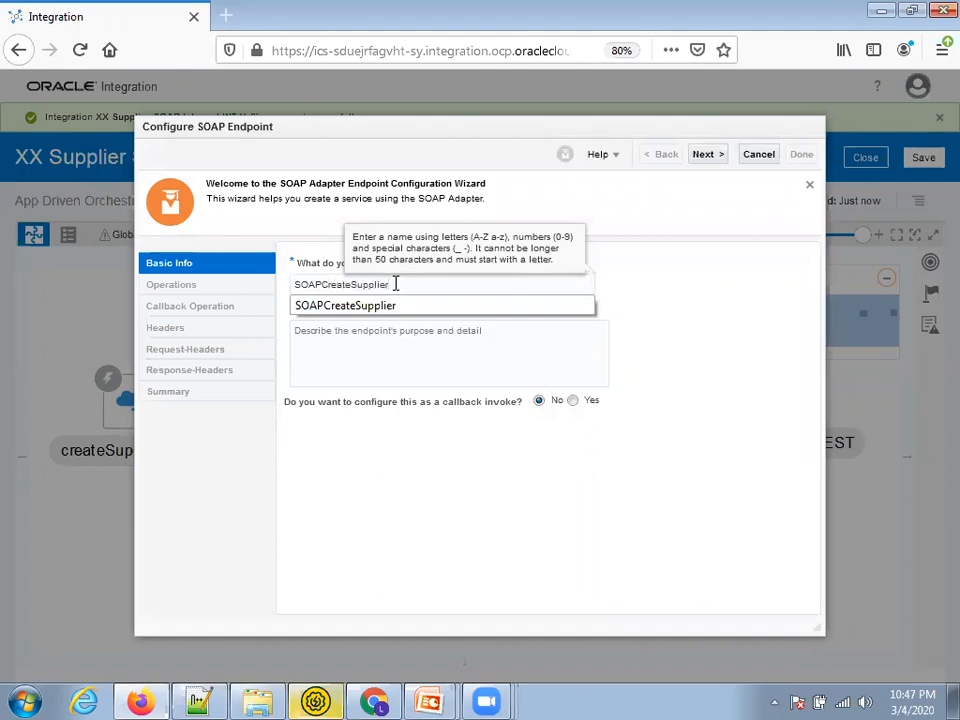
key("Tab")
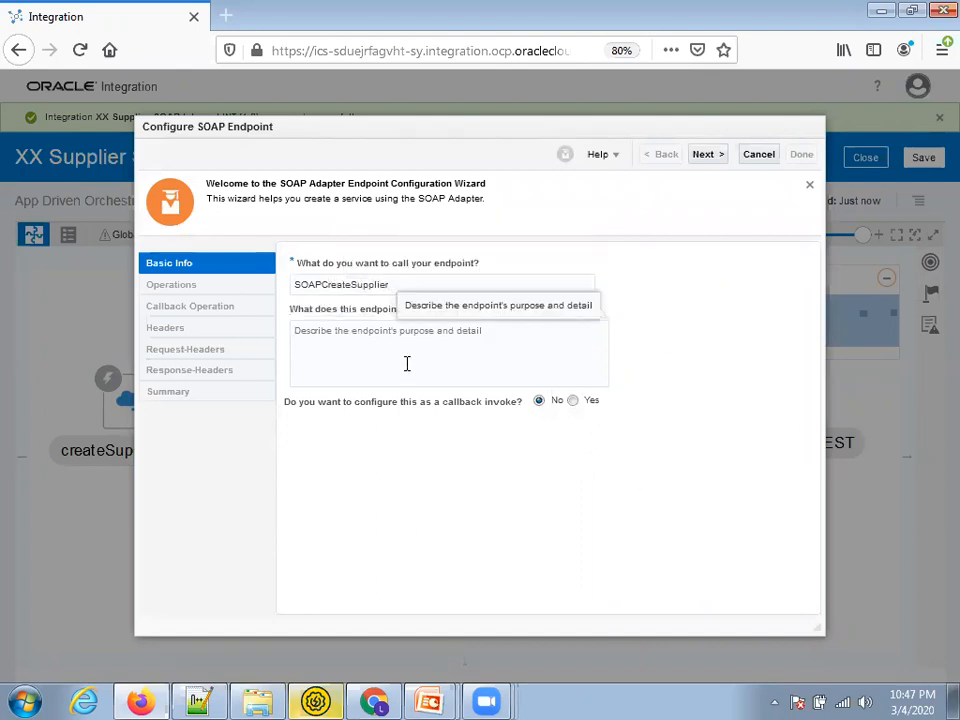
double_click(364, 283)
key("ctrl+c")
left_click(400, 342)
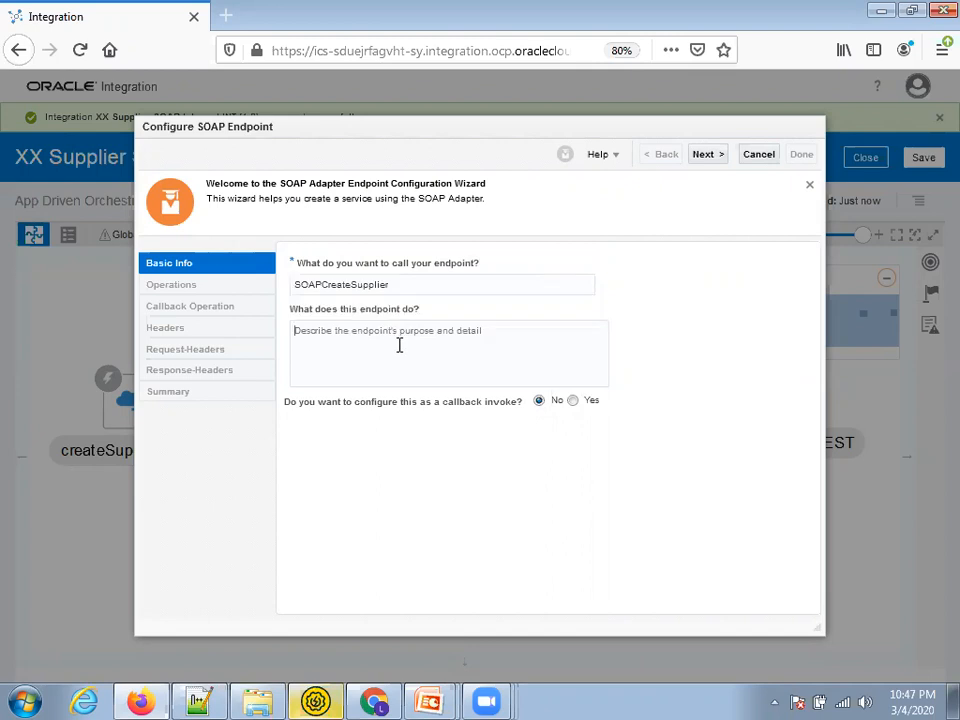
key("ctrl+v")
left_click(710, 160)
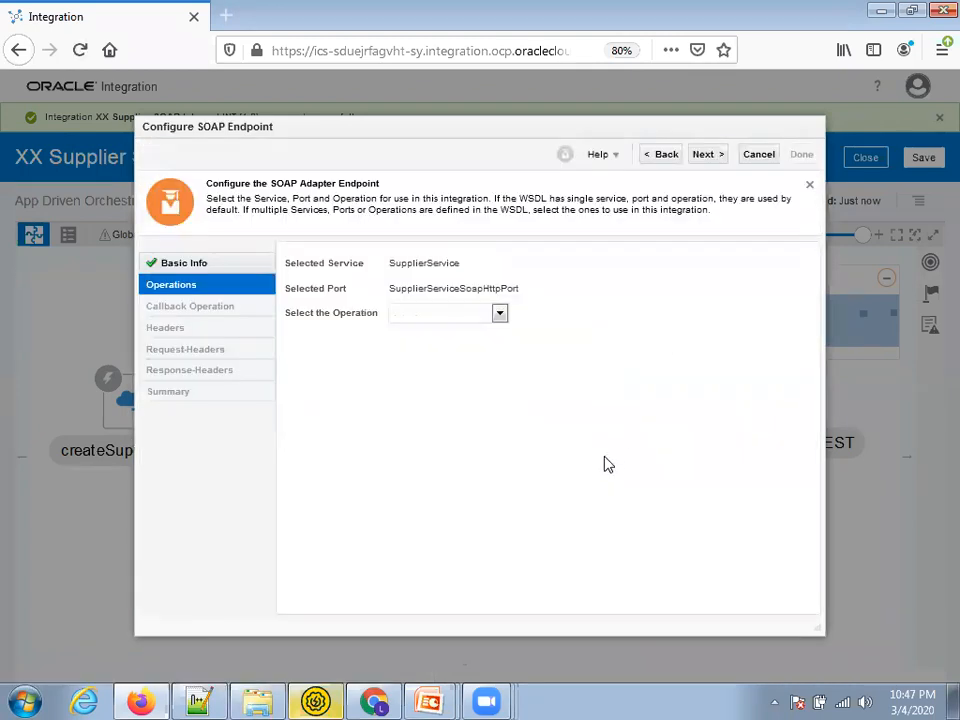
Select the createSupplier operation and complete the SOAP endpoint wizard
left_click(483, 316)
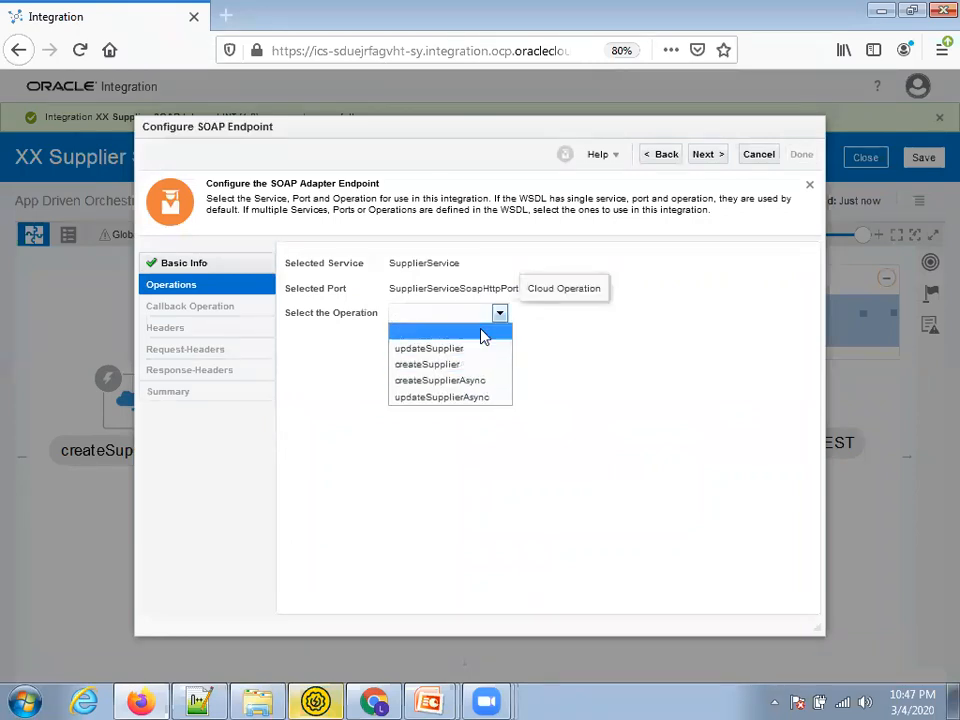
left_click(428, 364)
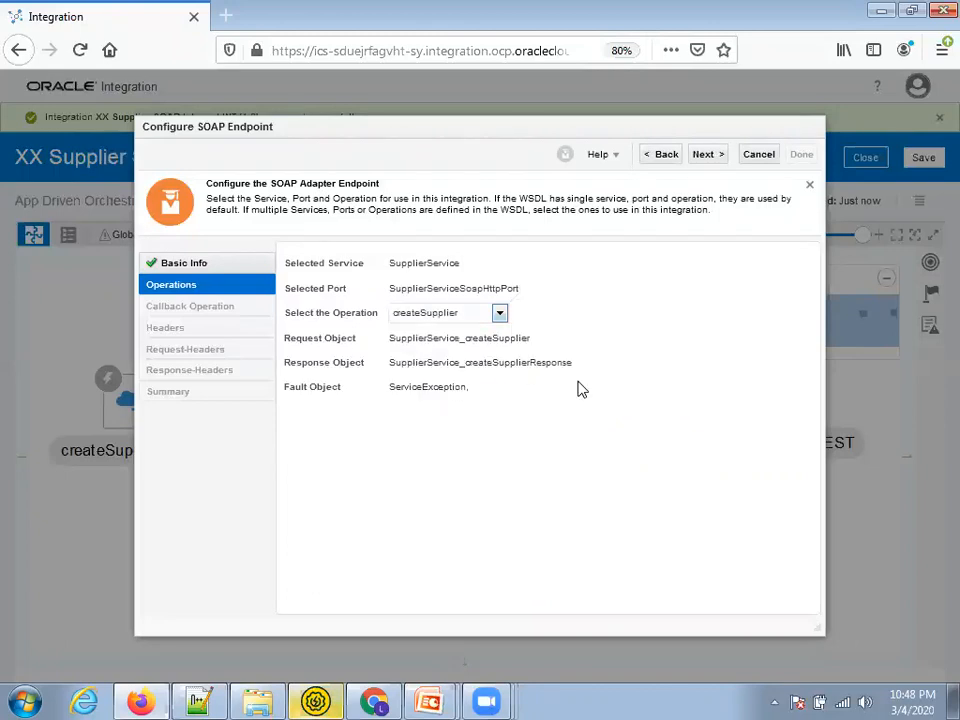
left_click(706, 155)
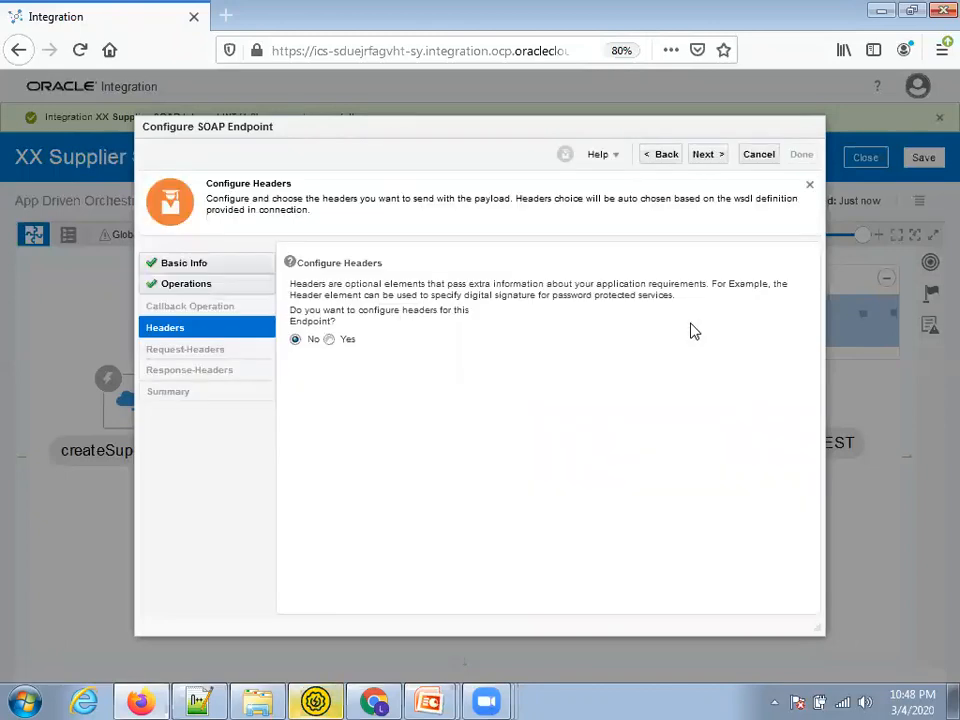
left_click(707, 157)
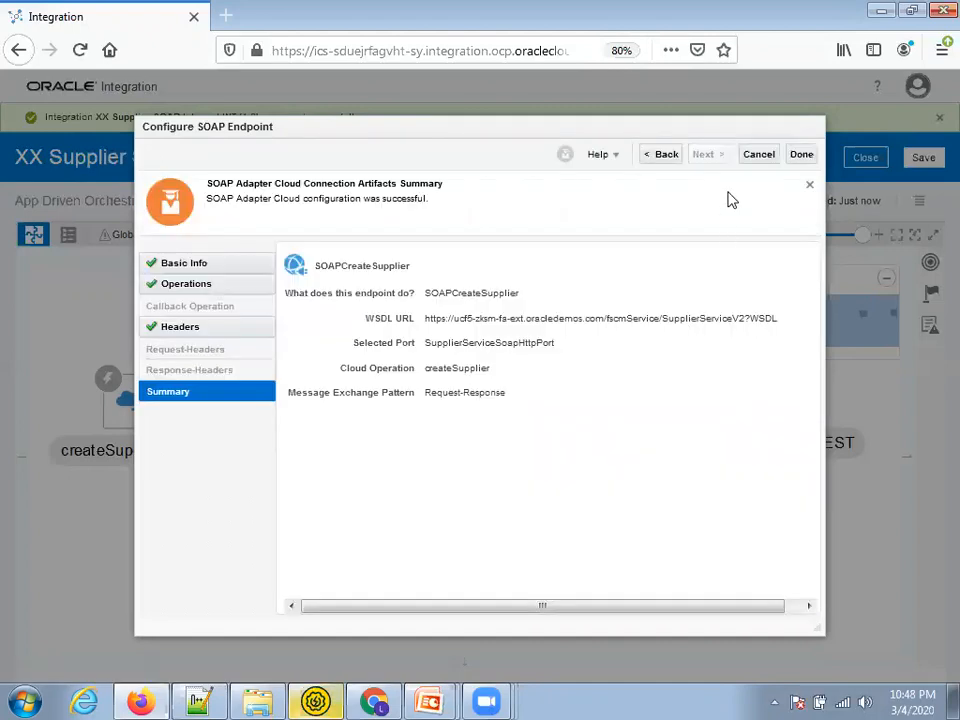
left_click(800, 155)
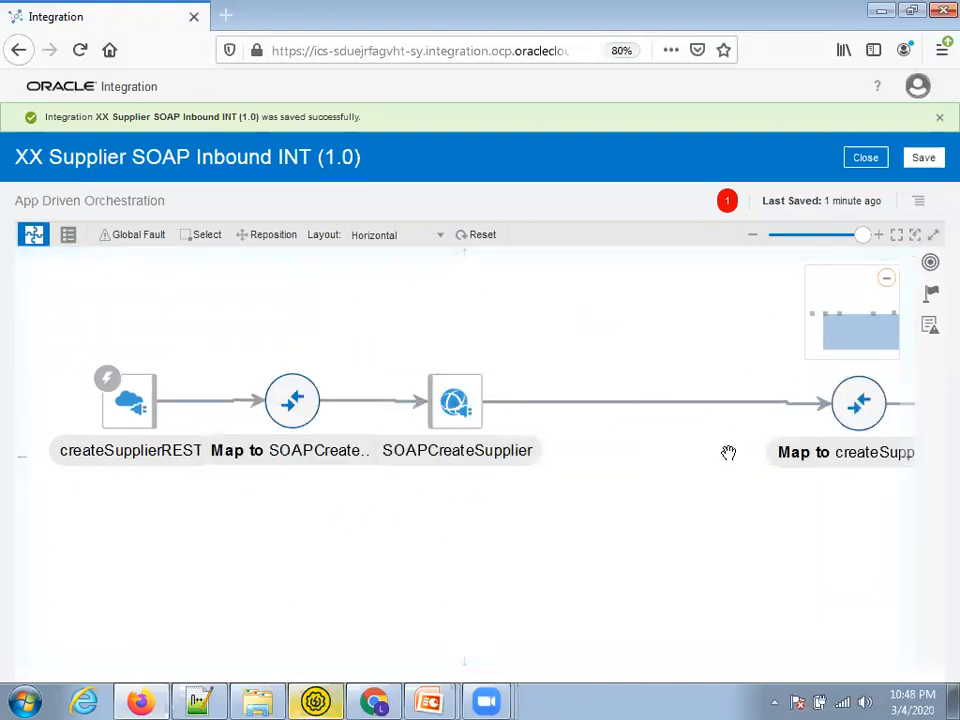
Zoom the page out and line up the map and return steps in one row
left_click_drag(849, 409, 624, 409)
key("ctrl+minus")
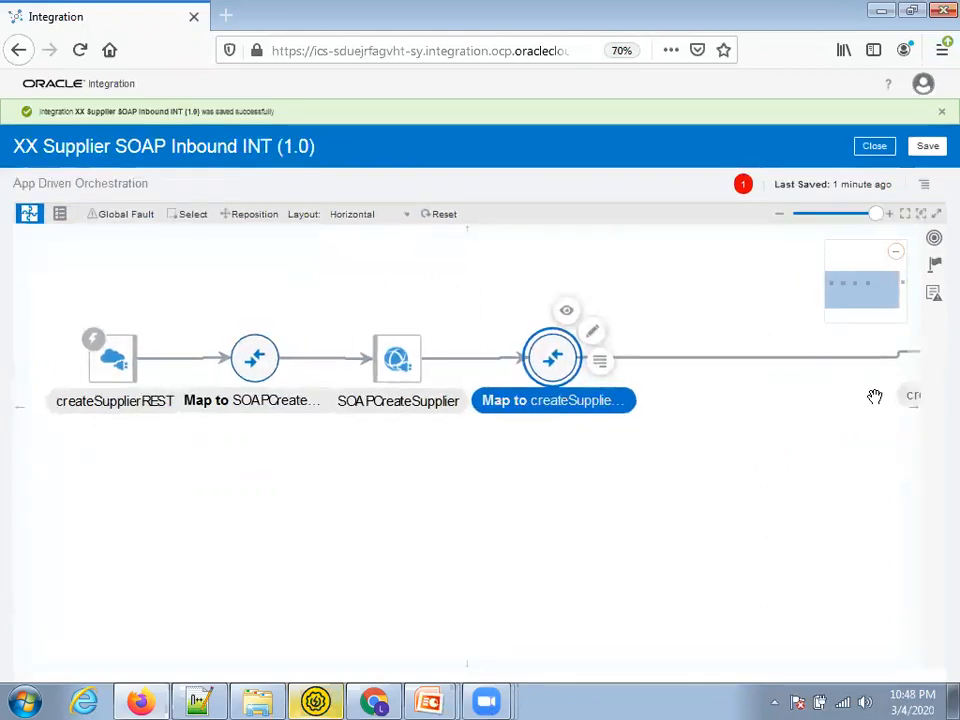
left_click_drag(903, 398, 791, 403)
left_click_drag(698, 407, 720, 398)
Open the Map to SOAPCreateSupplier step in the mapper
left_click(549, 364)
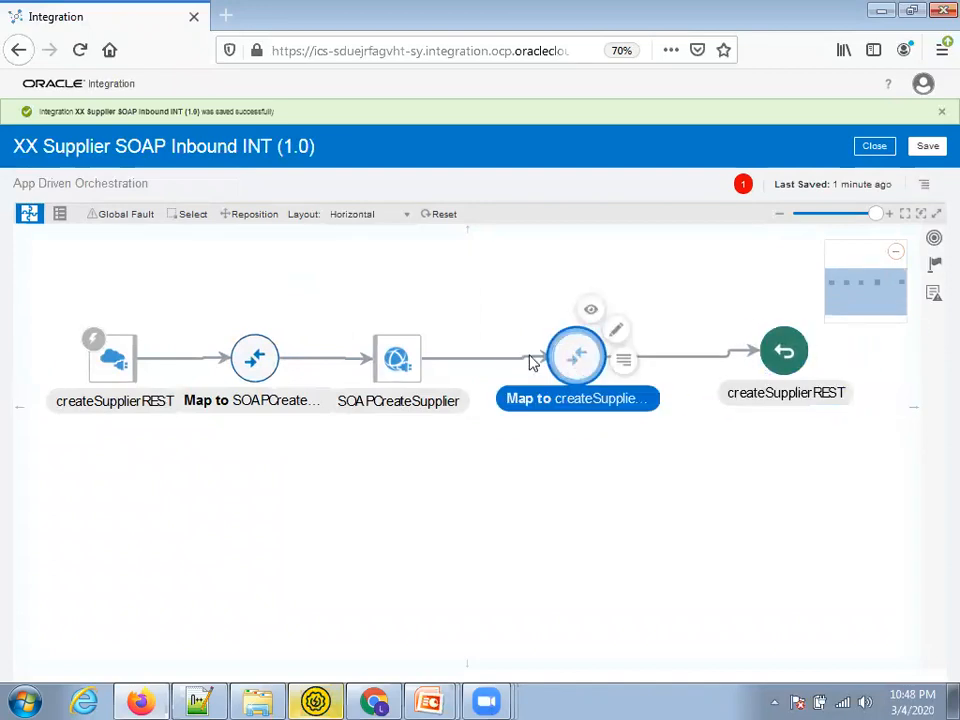
left_click(399, 364)
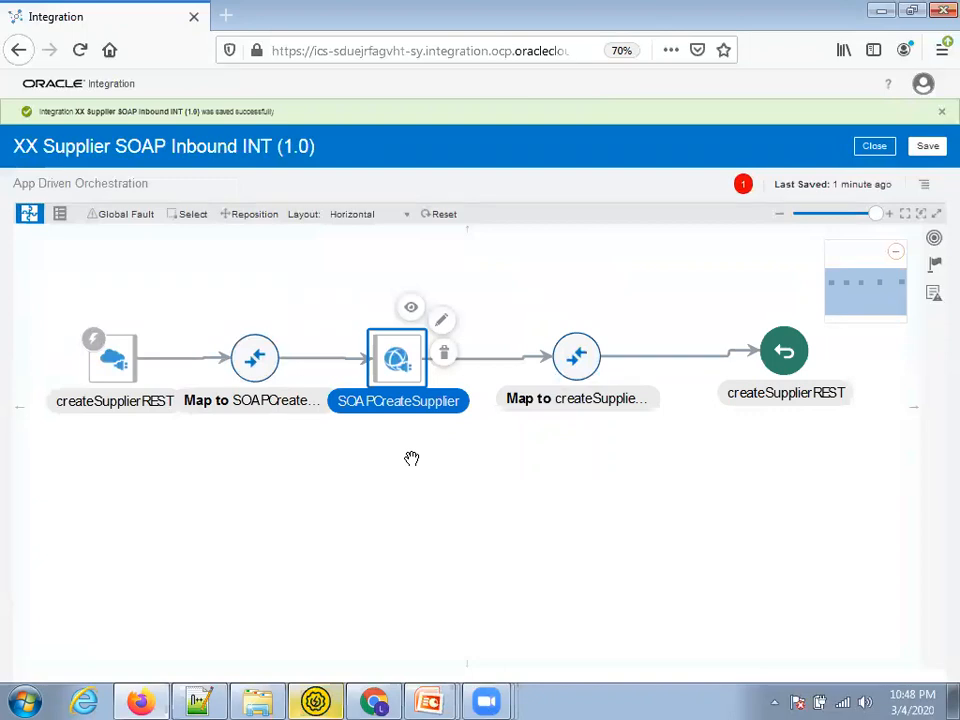
left_click(256, 365)
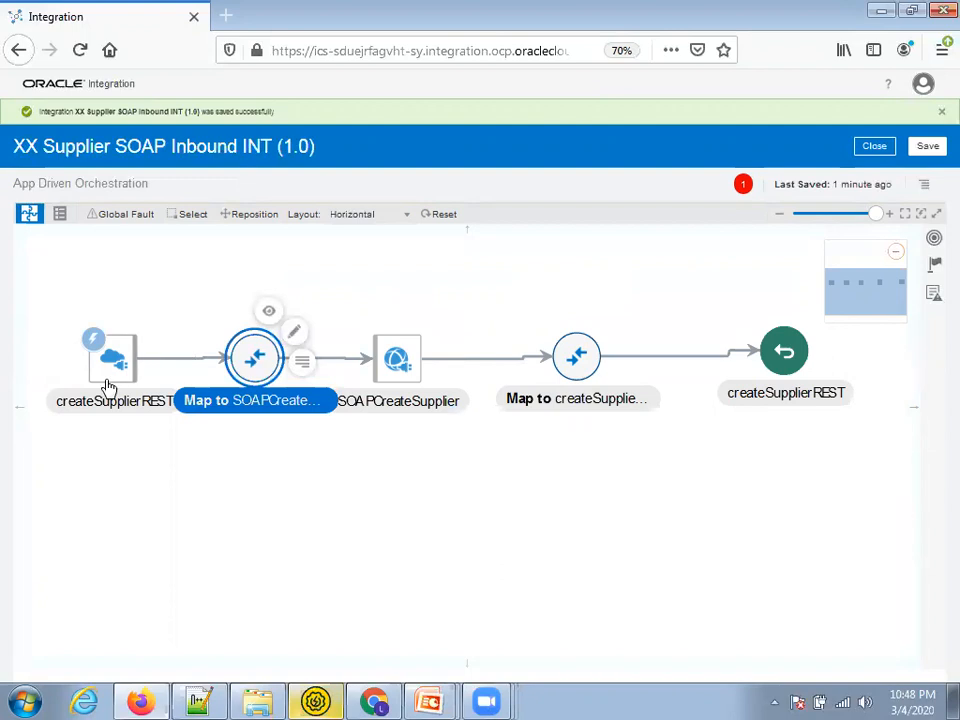
left_click(297, 336)
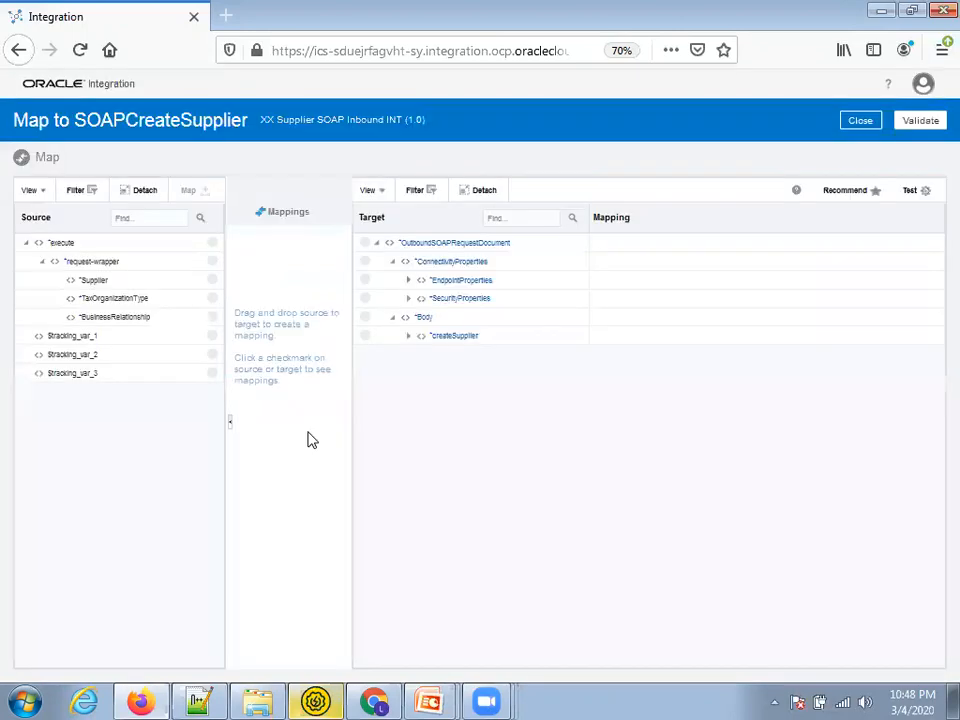
Map Supplier, TaxOrganizationType and BusinessRelationship onto supplierRow fields, validate, and close the mapper
left_click(408, 338)
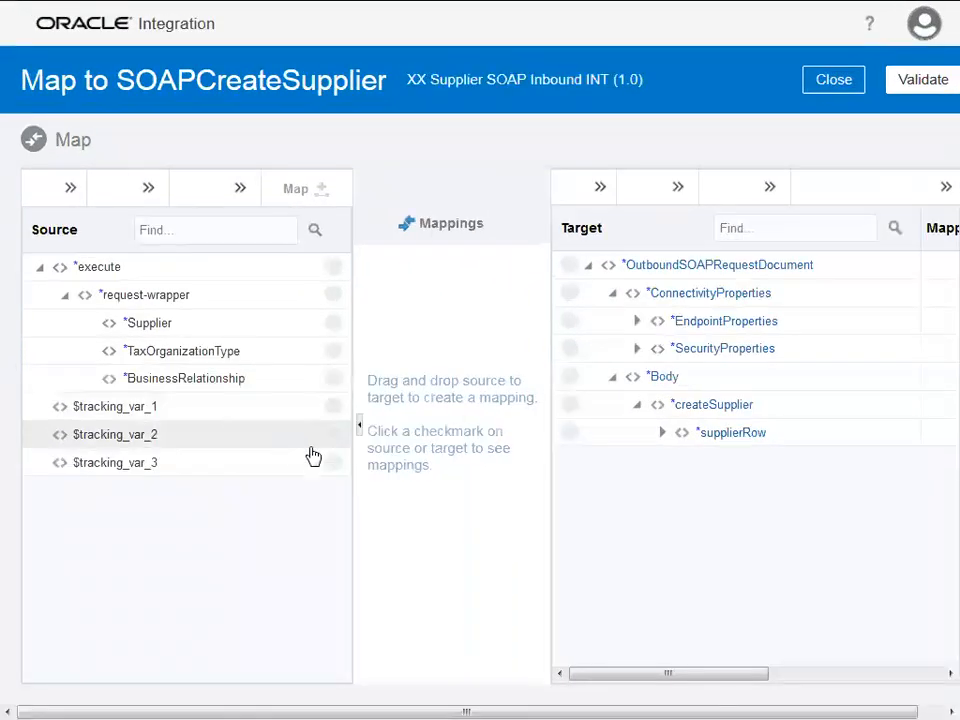
left_click(661, 433)
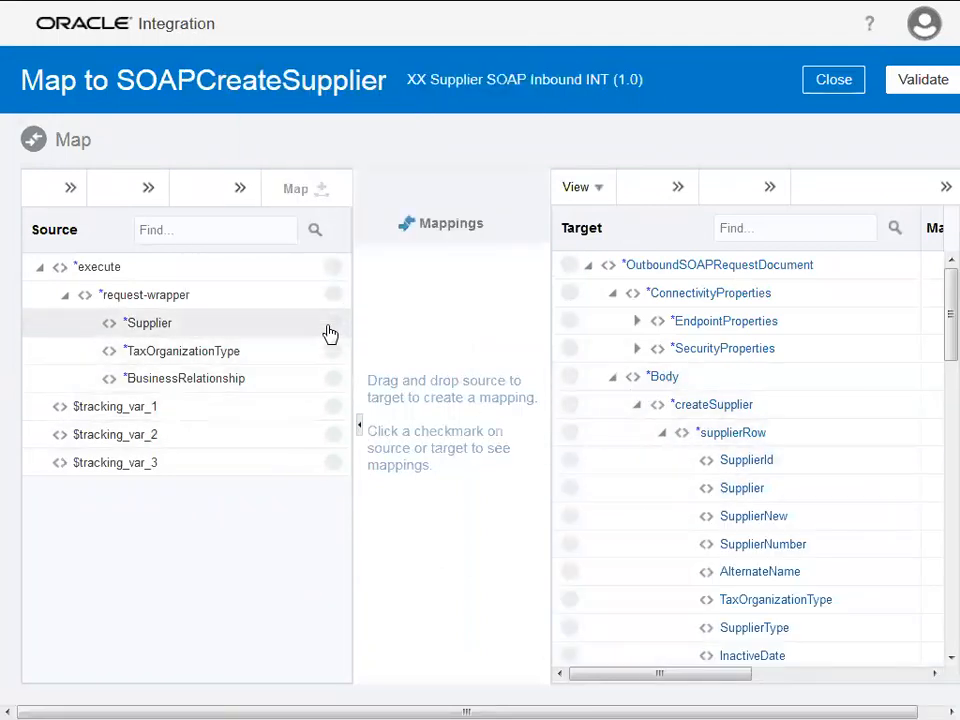
left_click_drag(330, 333, 573, 497)
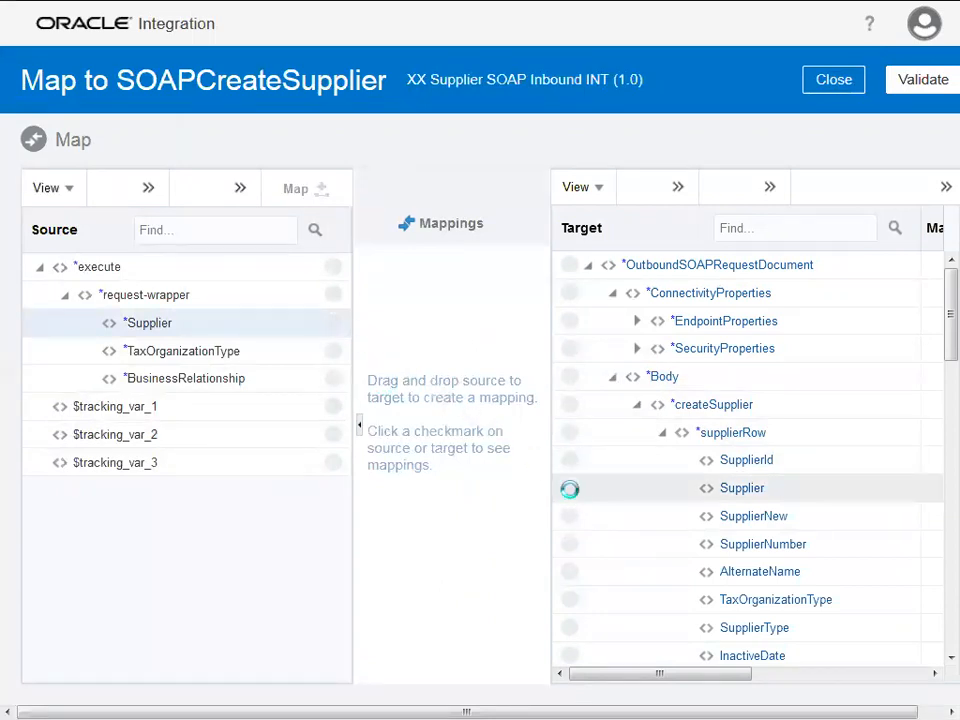
left_click_drag(332, 362, 570, 599)
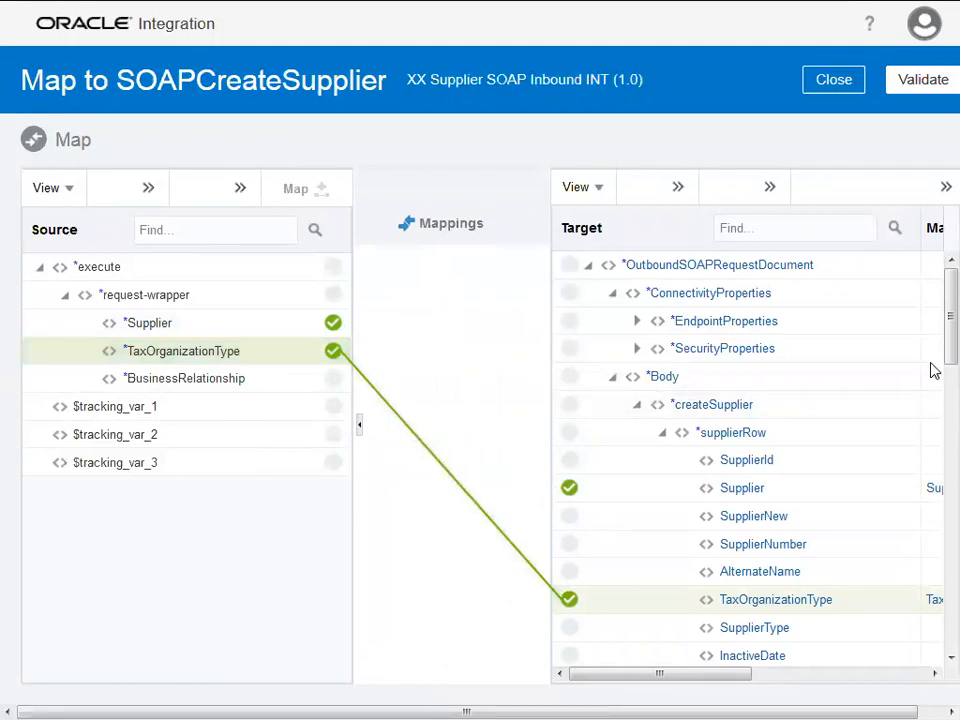
scroll(932, 371, "down", 3)
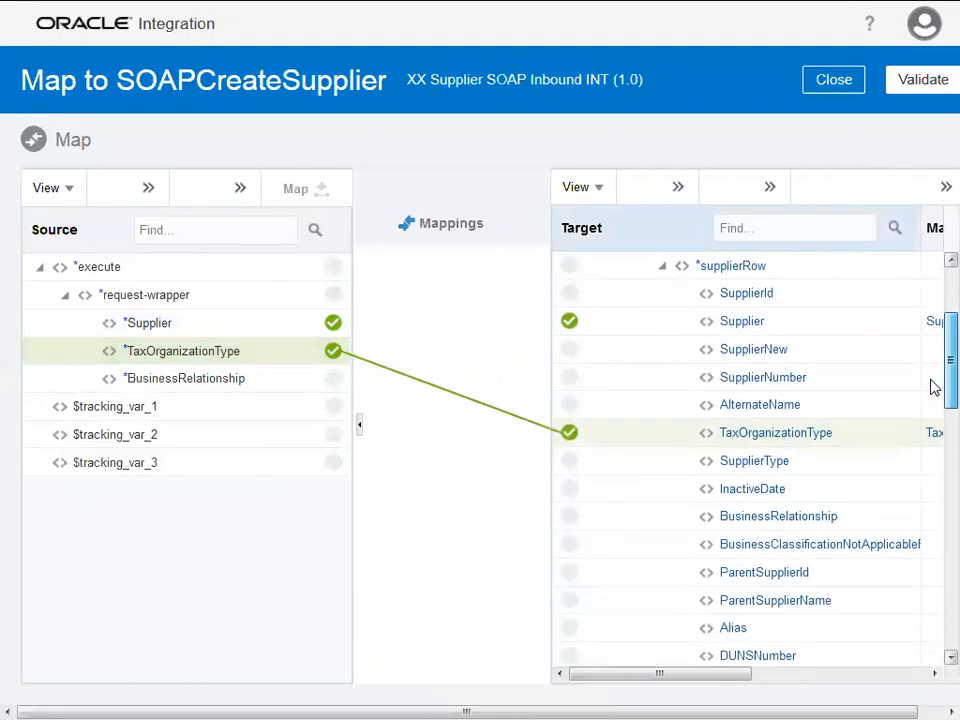
left_click_drag(336, 388, 566, 518)
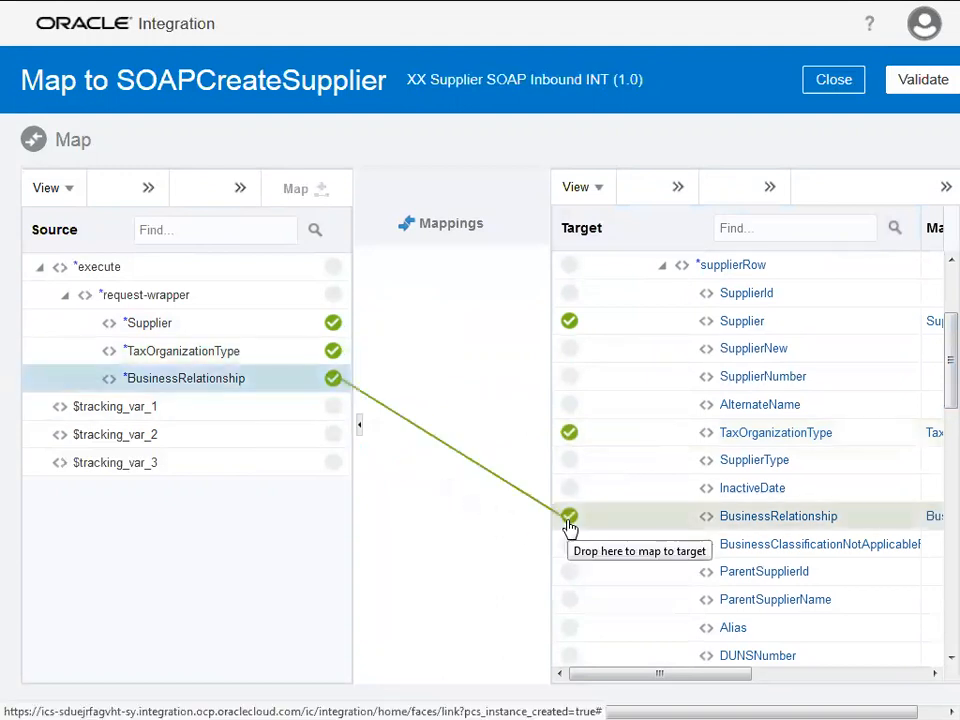
left_click(897, 87)
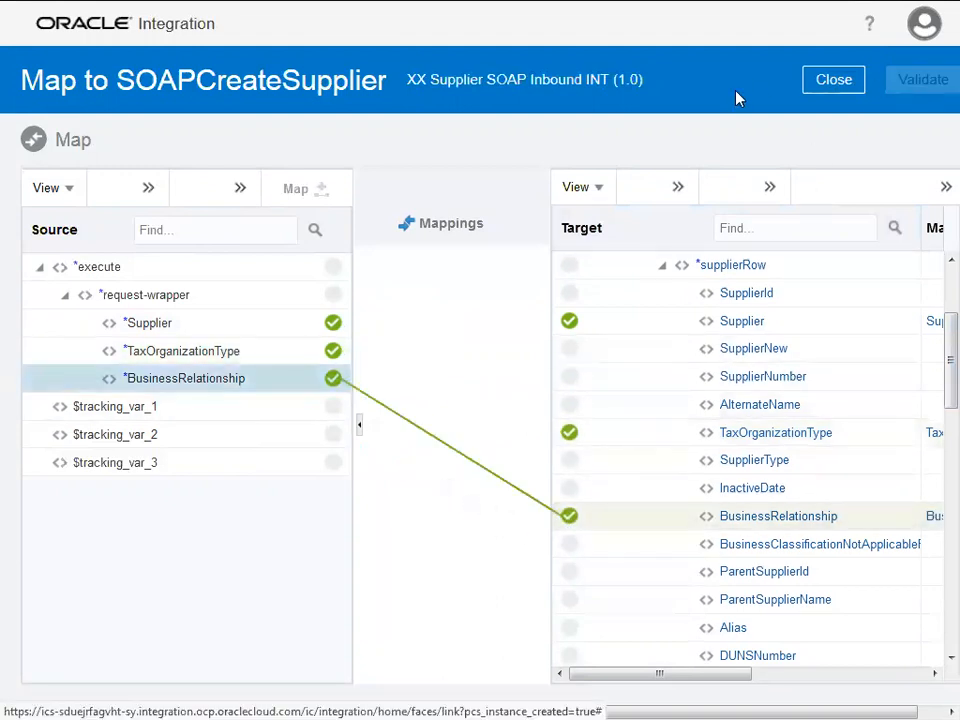
left_click(822, 122)
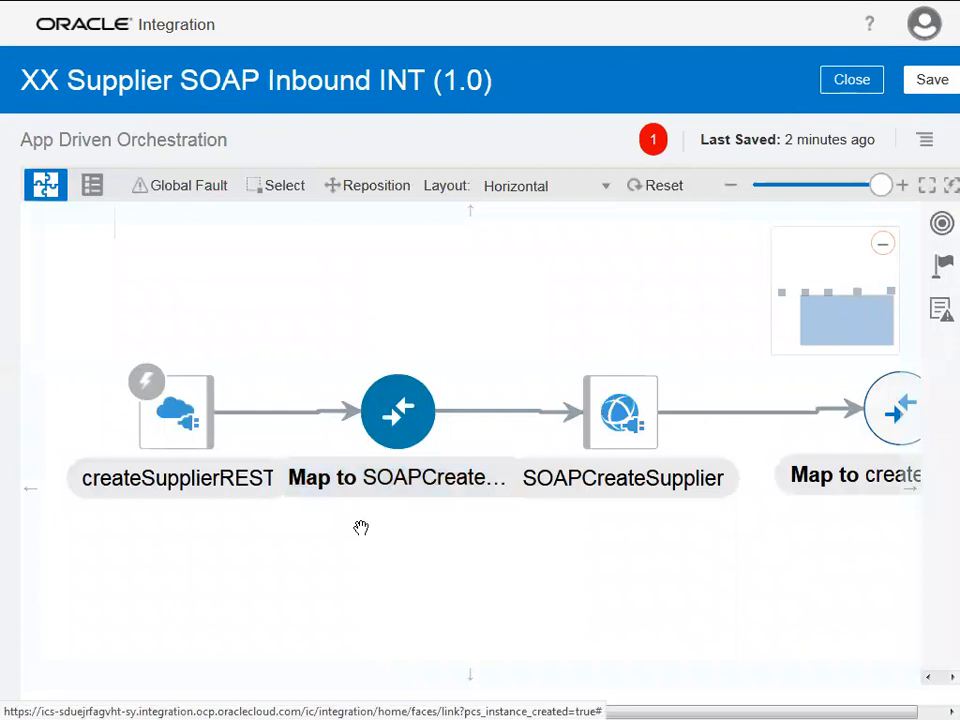
Zoom out the canvas and open the Map to createSupplierREST step for editing
left_click_drag(880, 190, 808, 194)
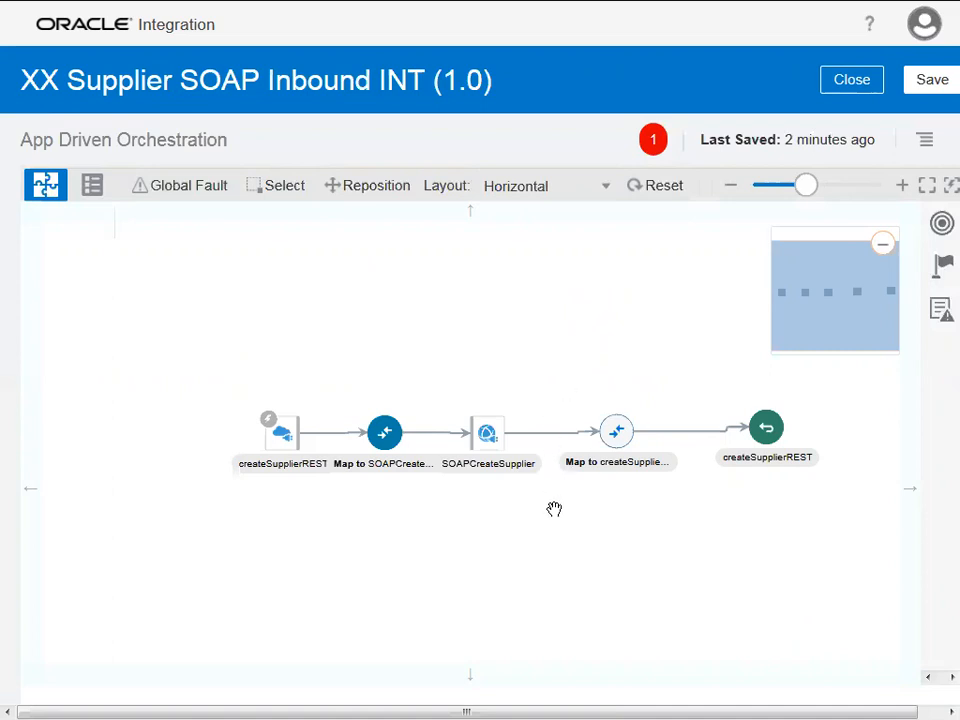
left_click(617, 448)
left_click(648, 414)
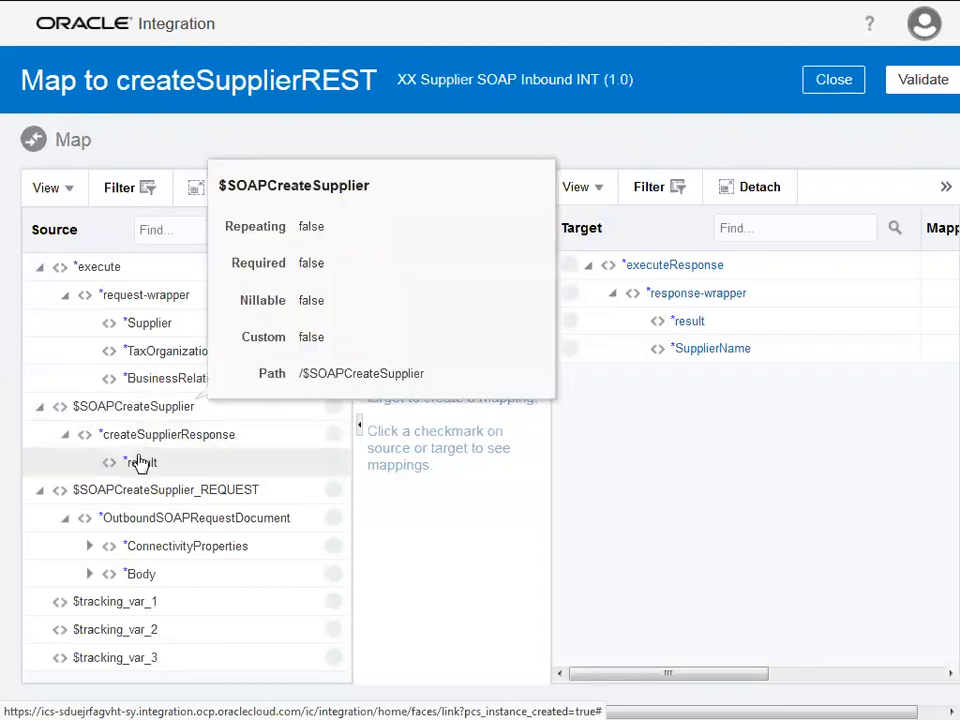
Map result to result and Supplier to SupplierName, validate, and close the mapper
left_click_drag(109, 470, 577, 331)
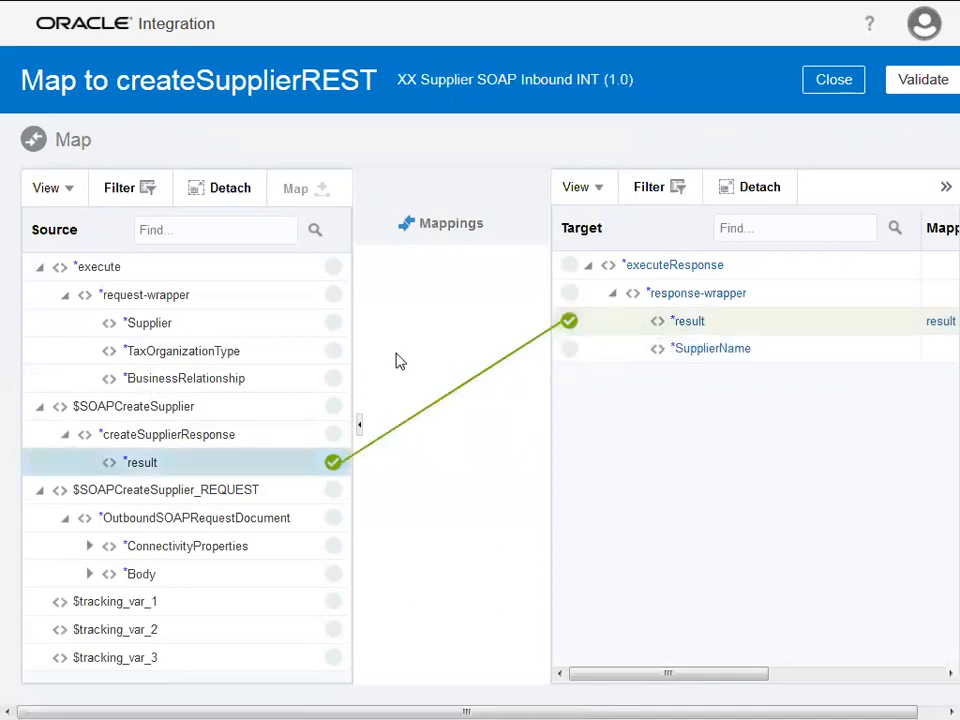
left_click_drag(333, 335, 574, 363)
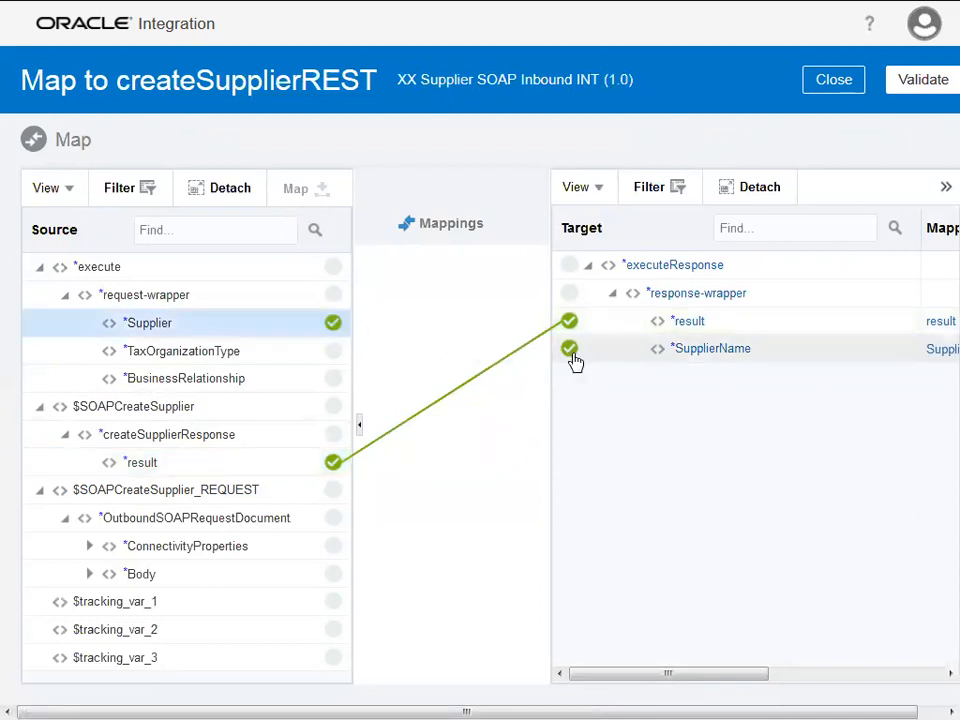
left_click(895, 84)
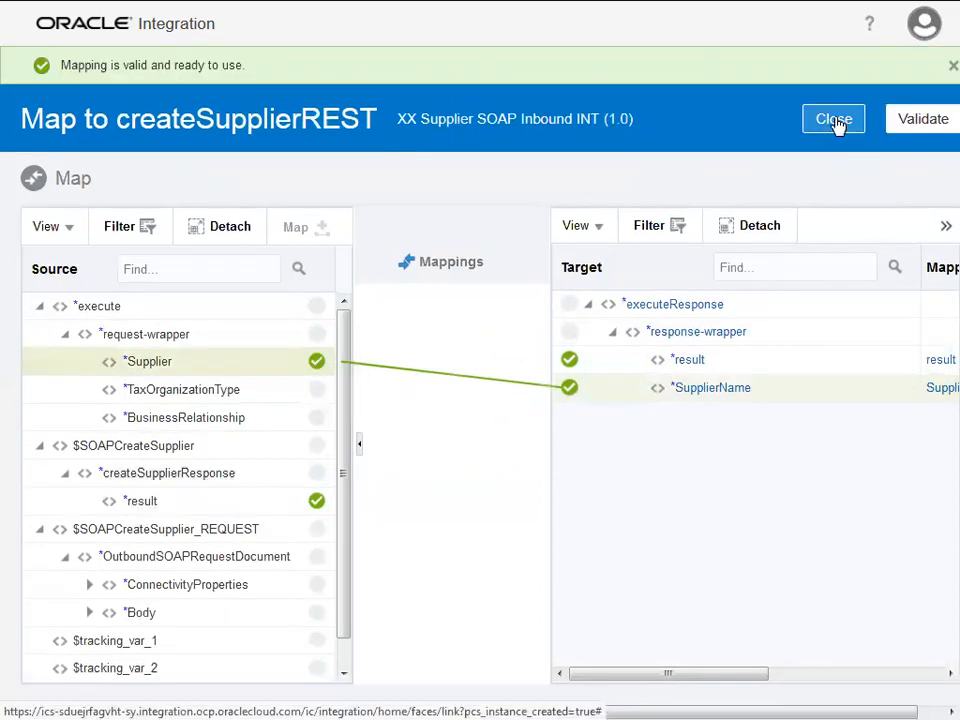
left_click(825, 118)
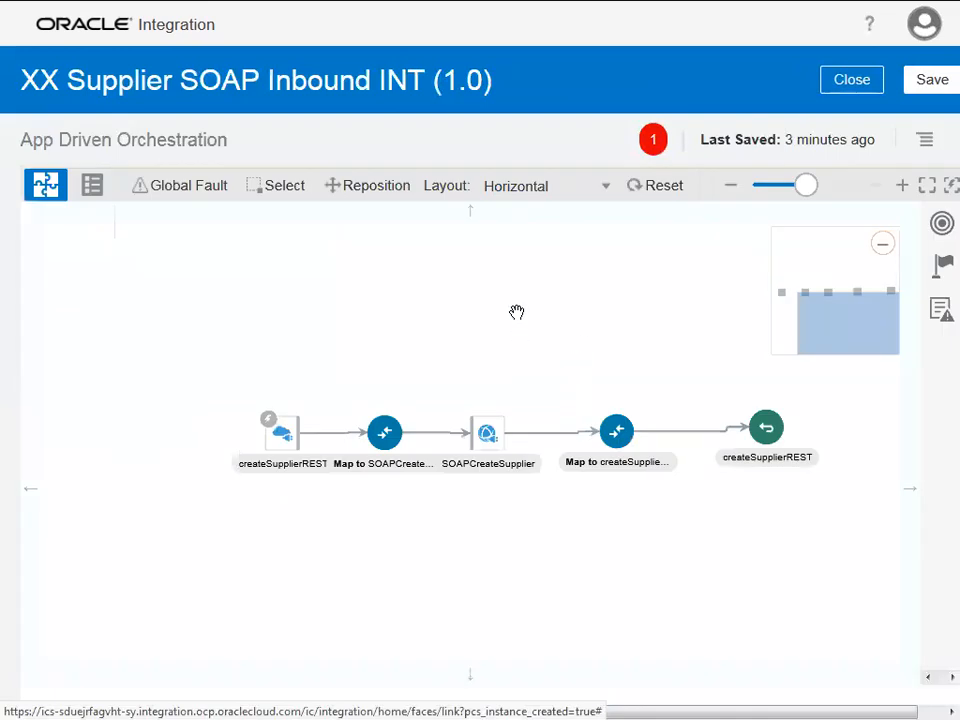
Set Supplier as the first Tracking Field in the Tracking settings and save
left_click(926, 143)
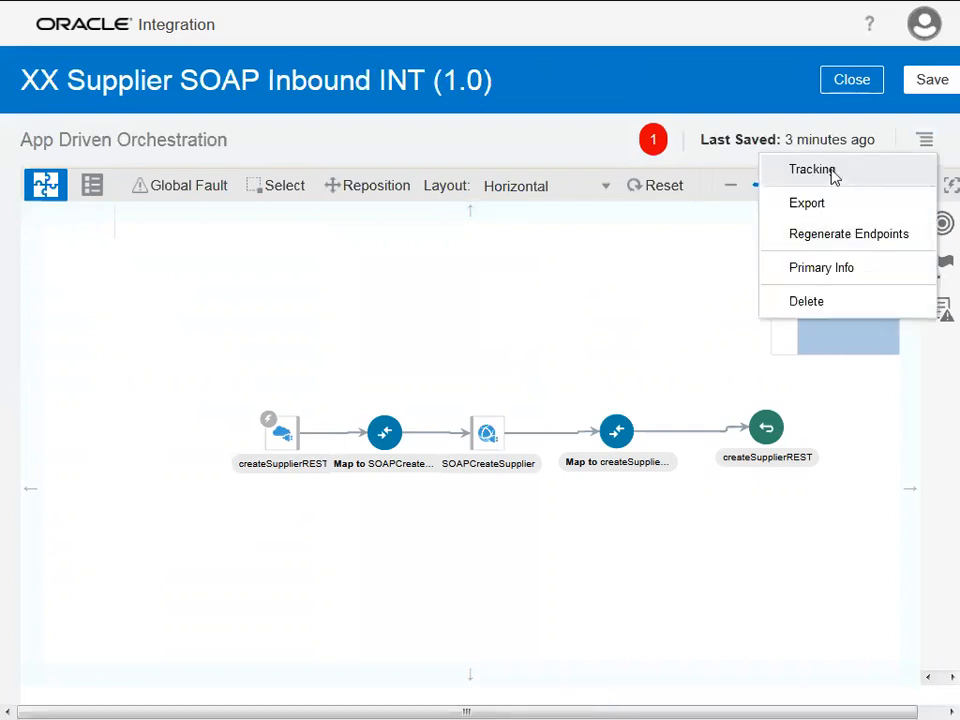
left_click(812, 170)
left_click(285, 240)
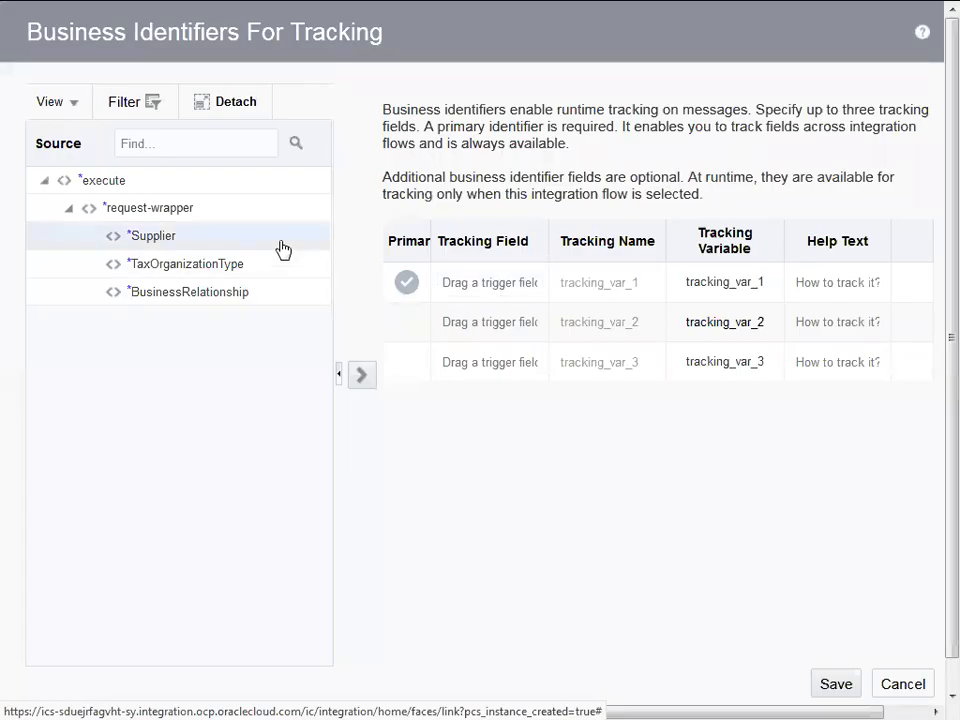
left_click(363, 377)
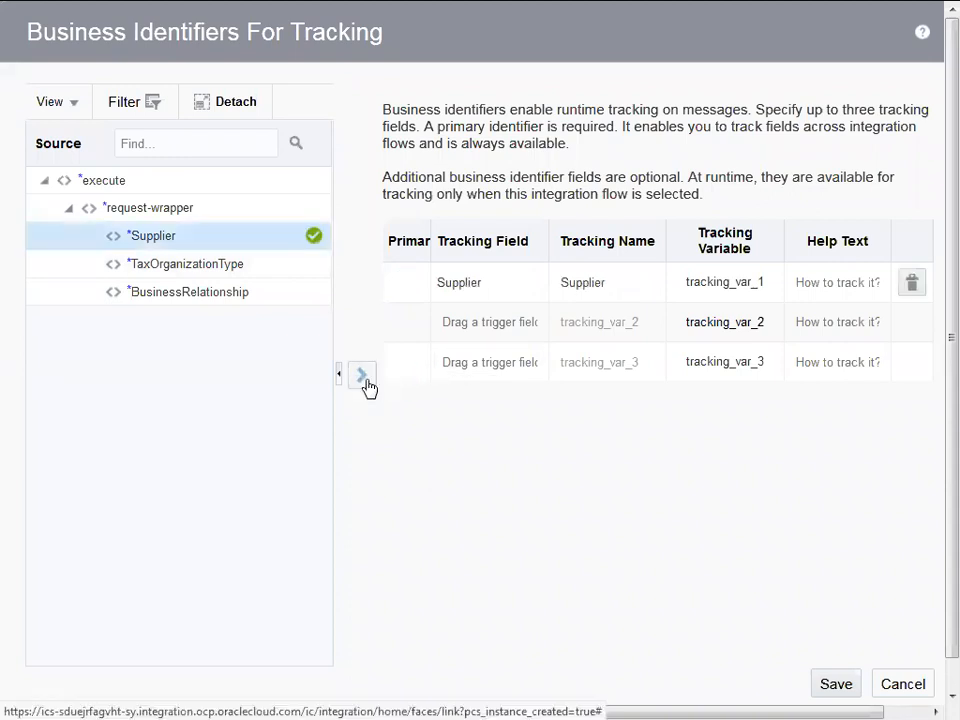
left_click(844, 678)
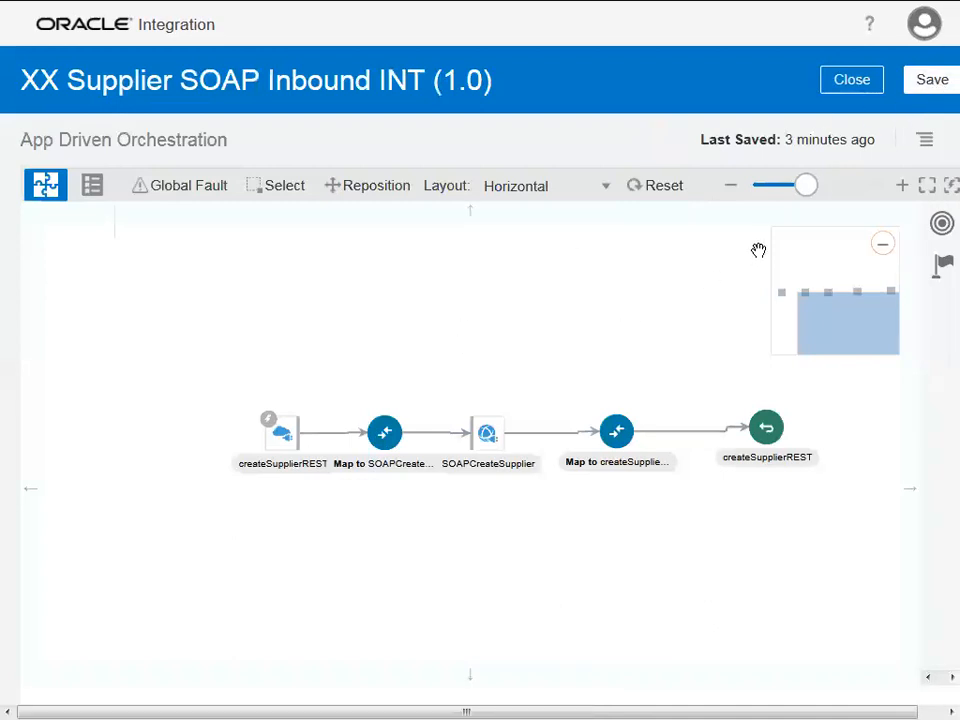
Review the five-step XX Supplier SOAP Inbound INT flow in Pseudo and Canvas views, then save it
left_click(92, 188)
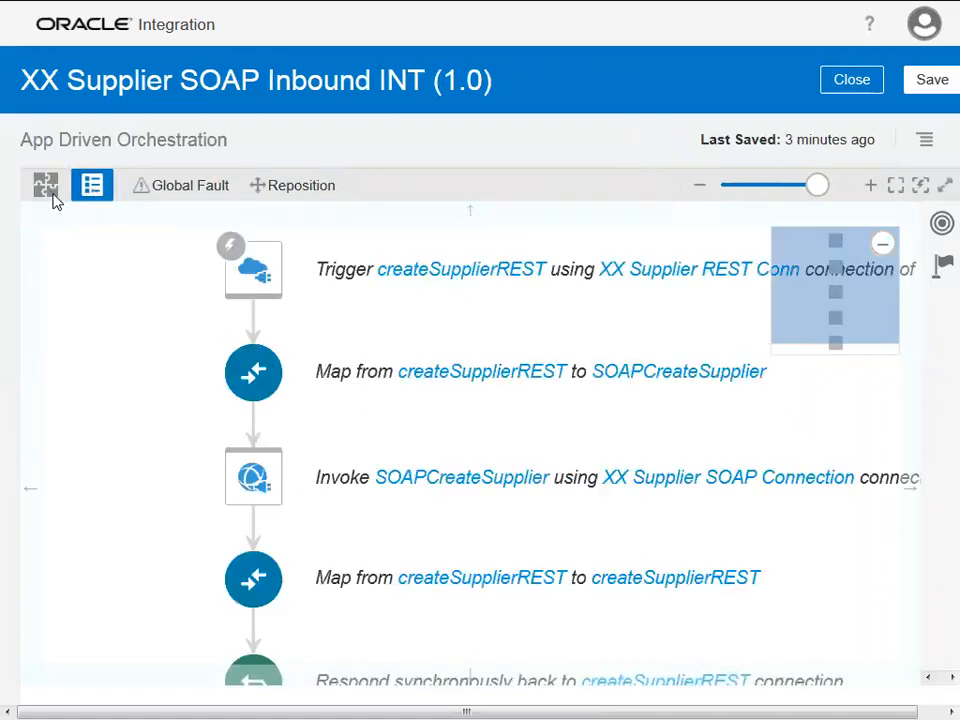
left_click(53, 195)
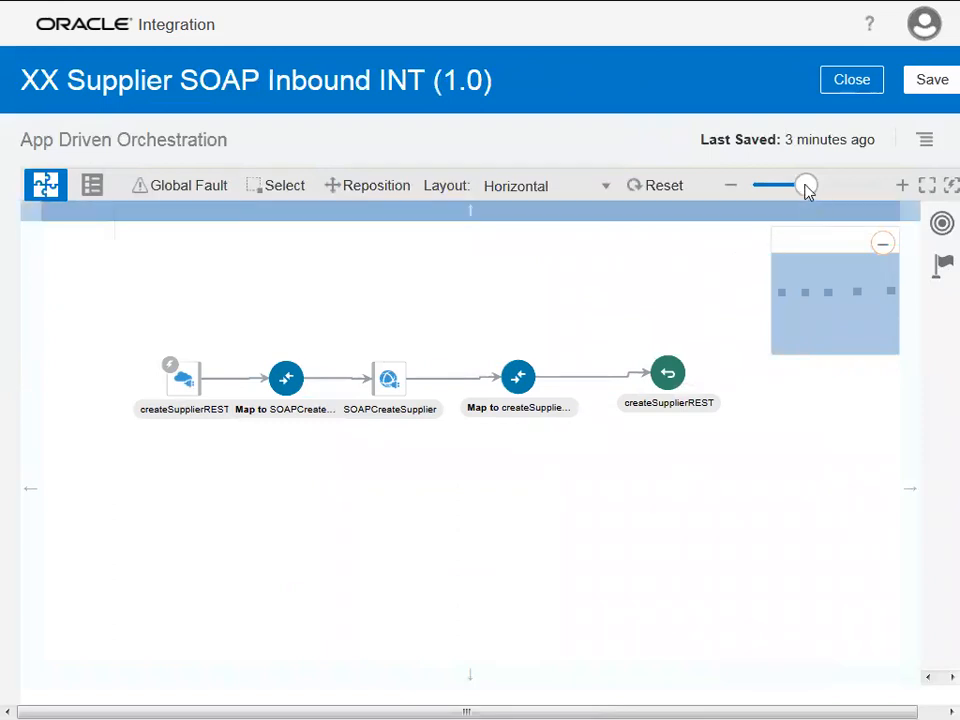
left_click_drag(808, 190, 814, 189)
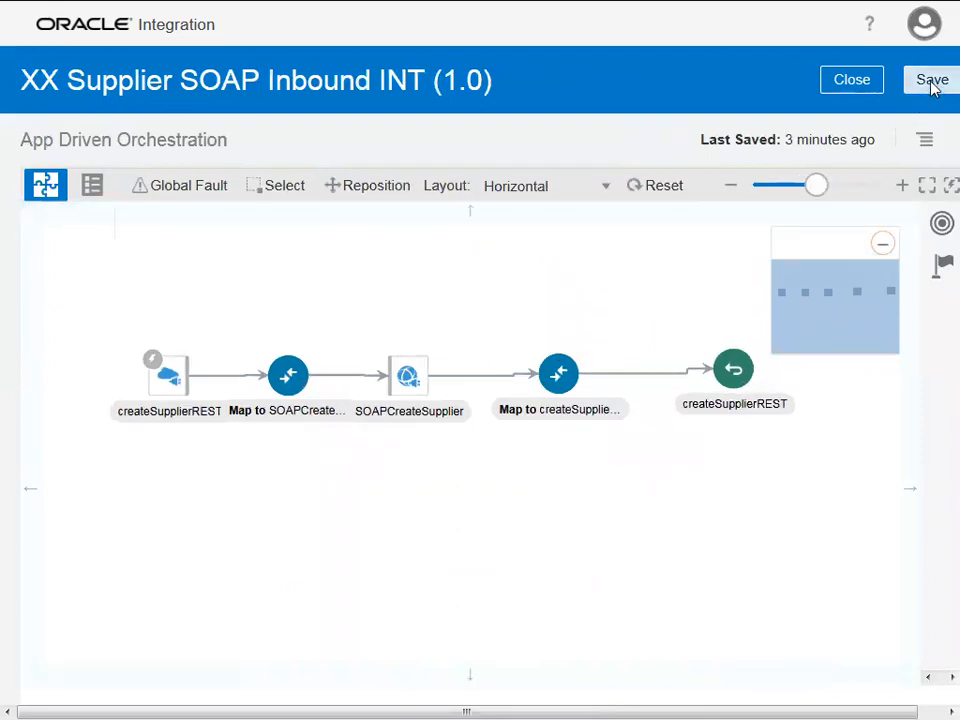
left_click(932, 80)
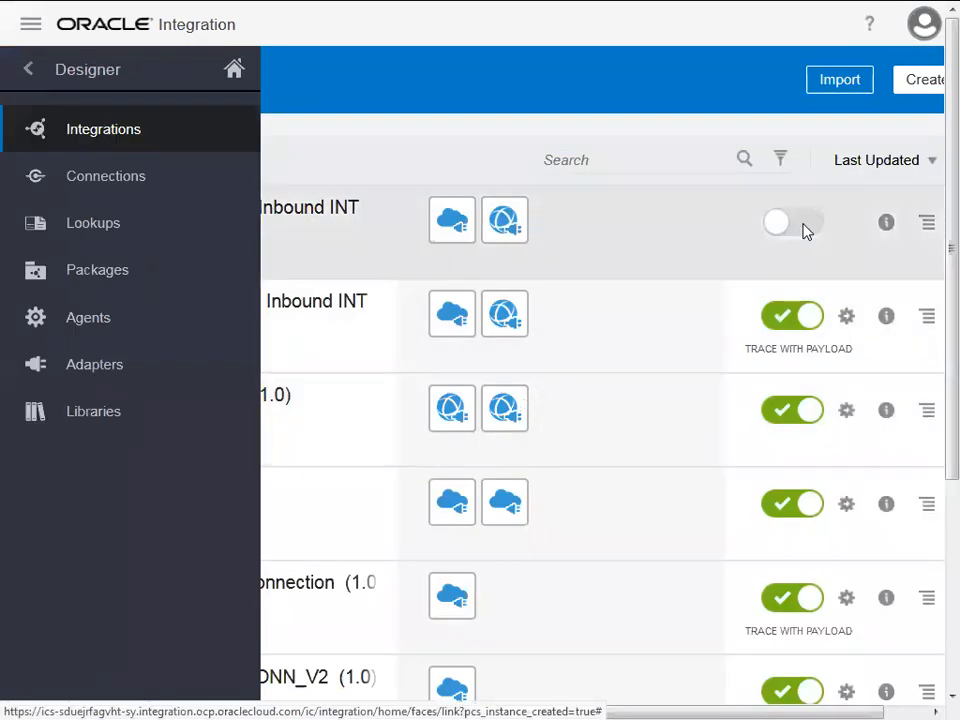
Activate XX Supplier SOAP Inbound INT (1.0) with Enable tracing and Include payload checked
key("ctrl+minus")
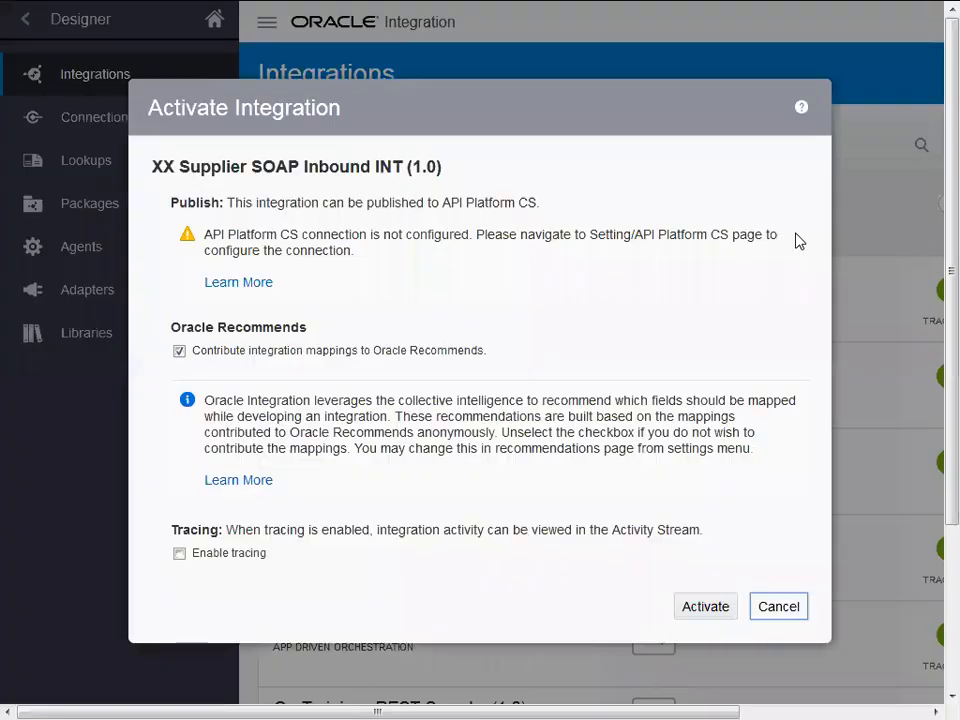
left_click(181, 554)
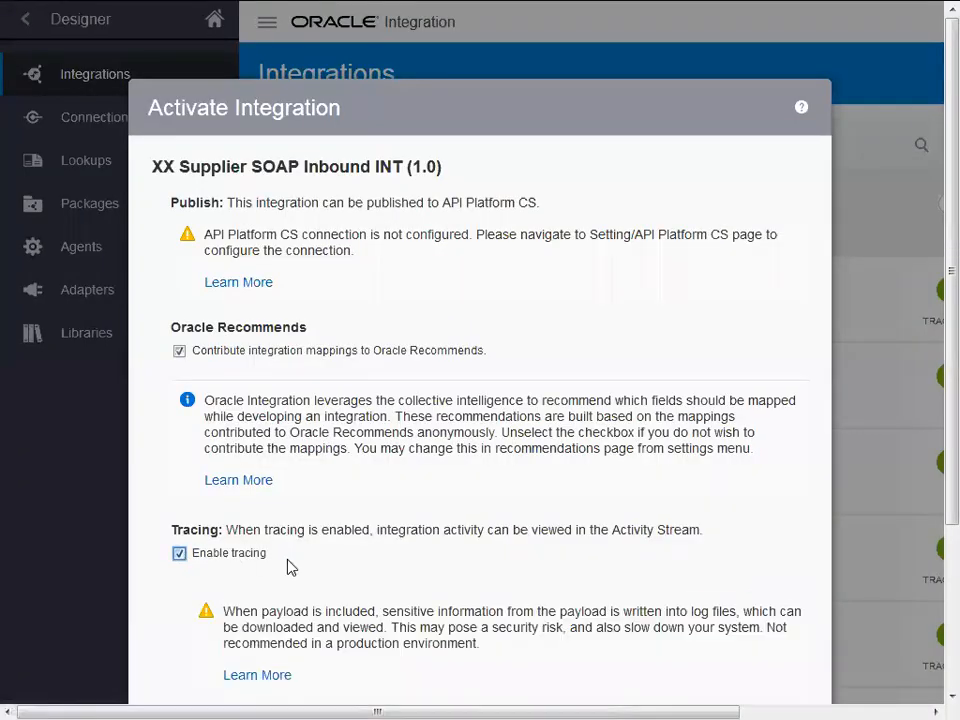
key("ctrl+minus")
left_click(232, 498)
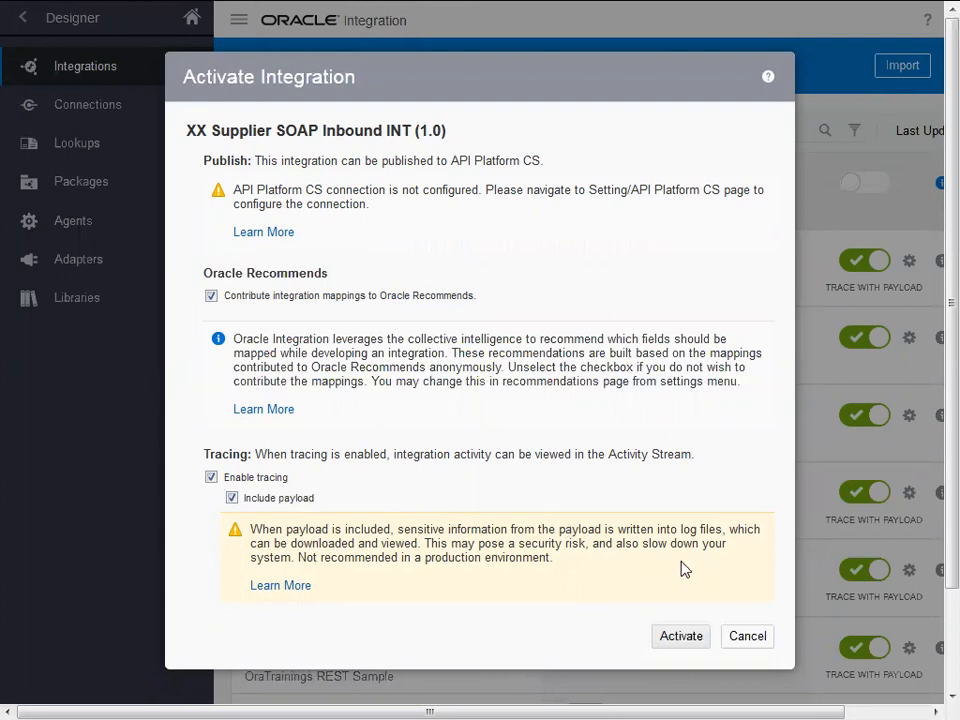
left_click(681, 636)
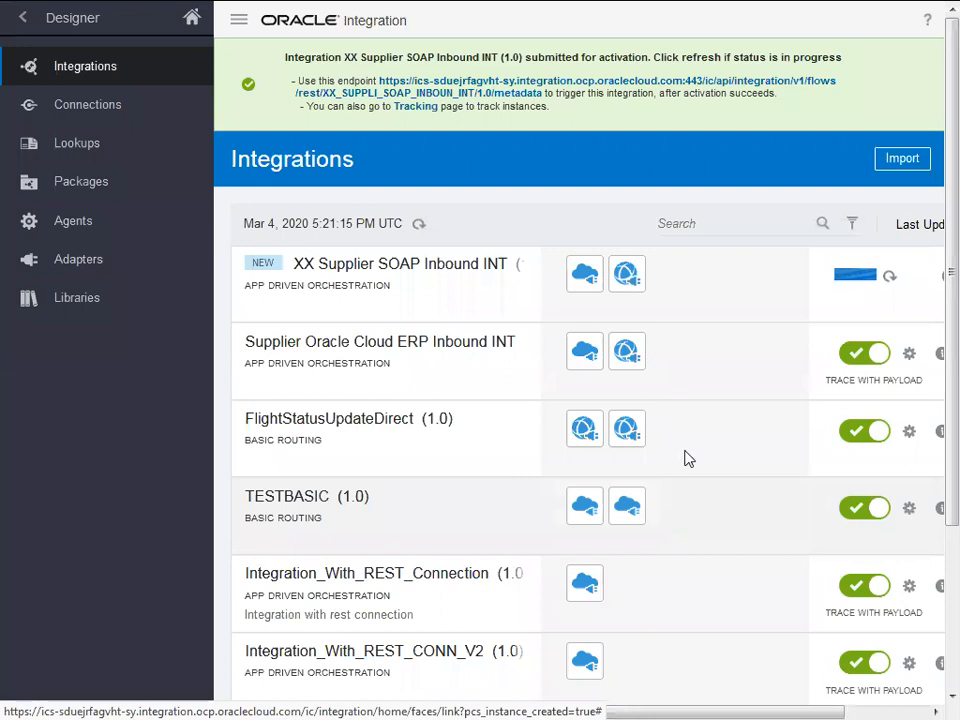
Try the metadata endpoint from the activation banner and close the resulting Error 503 tabs
left_click(689, 85)
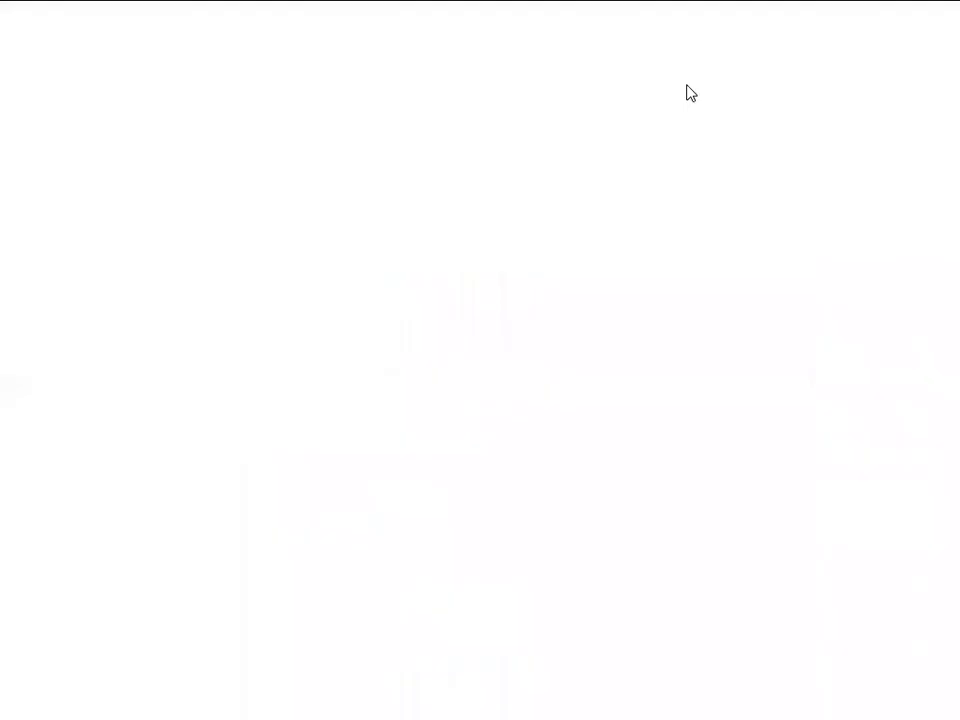
key("ctrl+w")
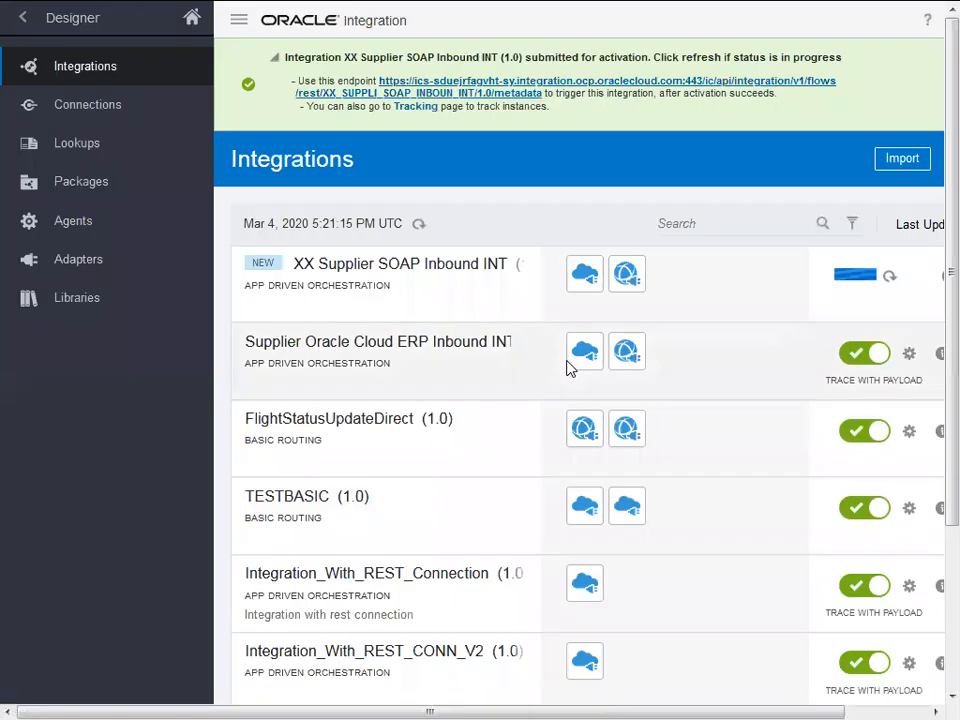
key("F11")
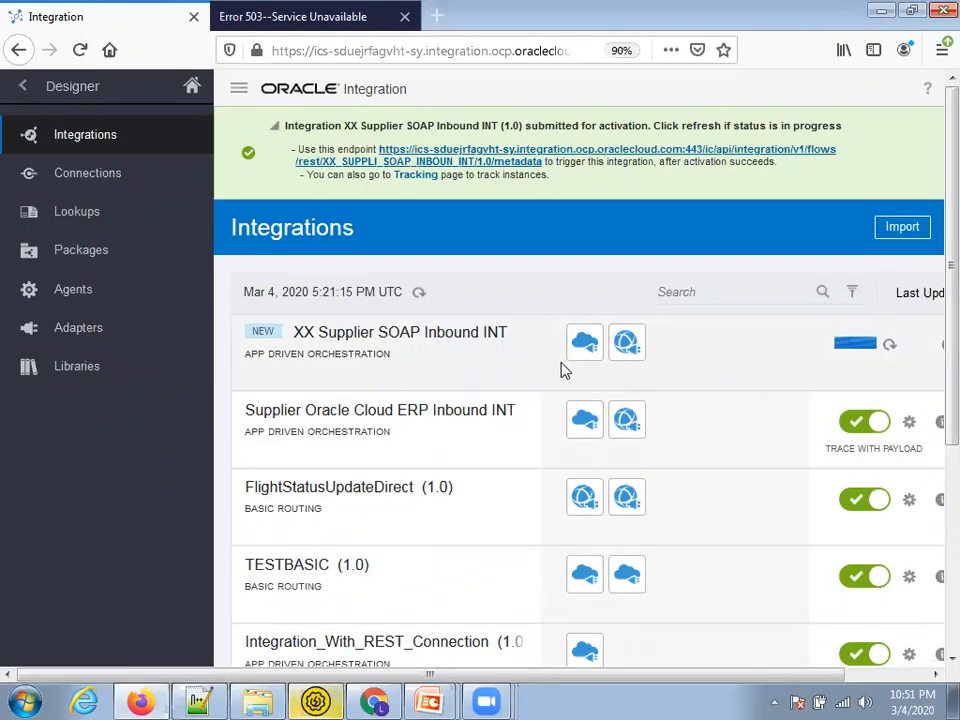
key("ctrl+minus")
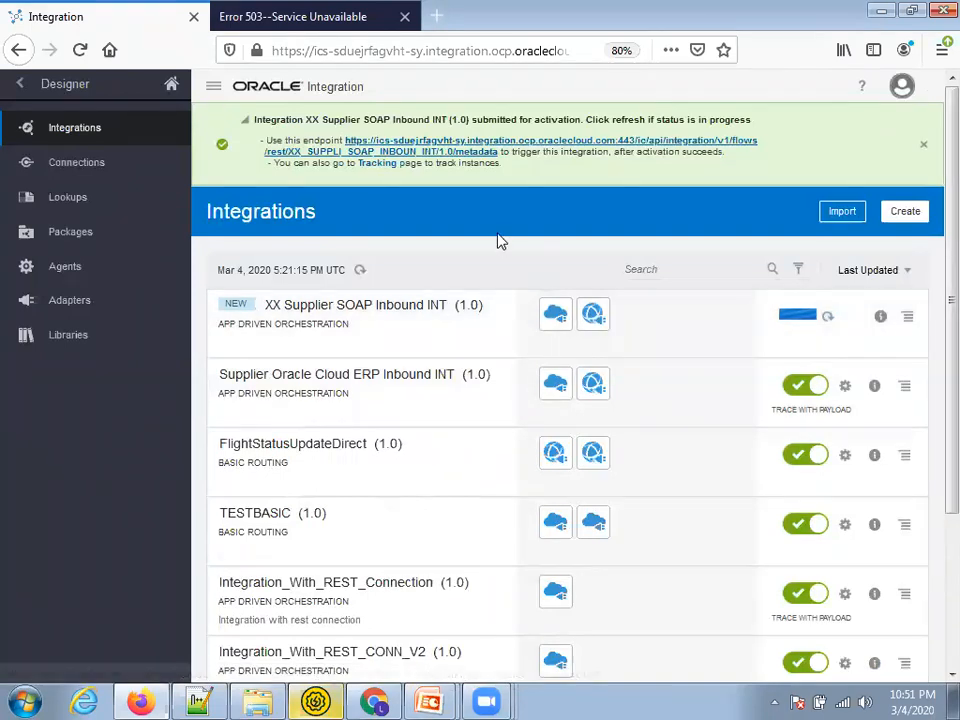
left_click_drag(502, 152, 349, 144)
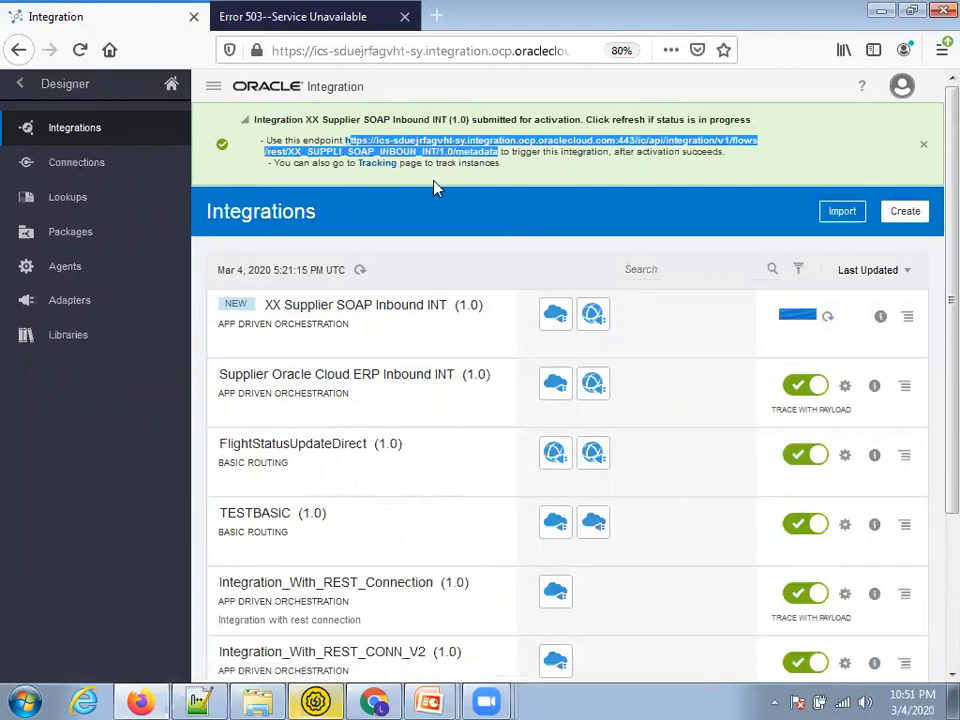
left_click(612, 180)
left_click(460, 152)
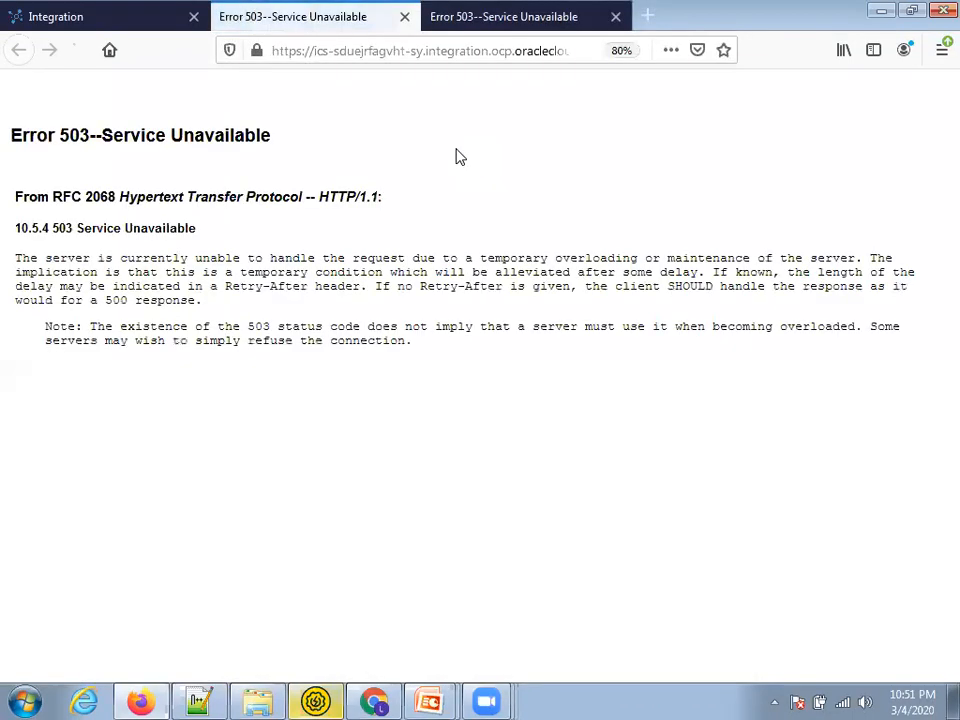
key("ctrl+Page_Up")
key("ctrl+Page_Down")
key("ctrl+w")
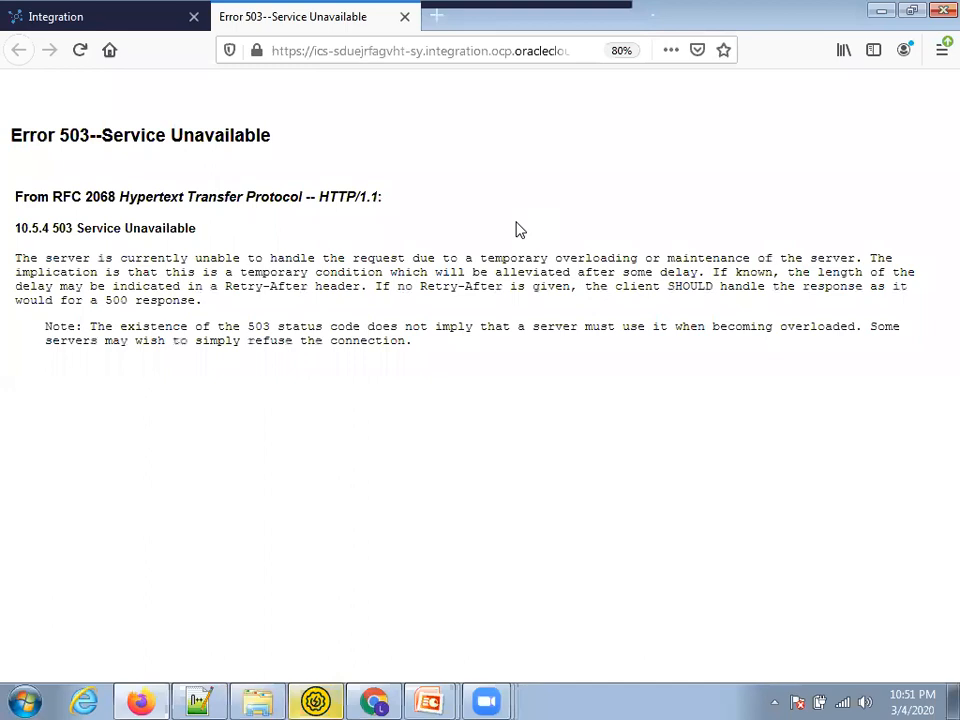
key("ctrl+w")
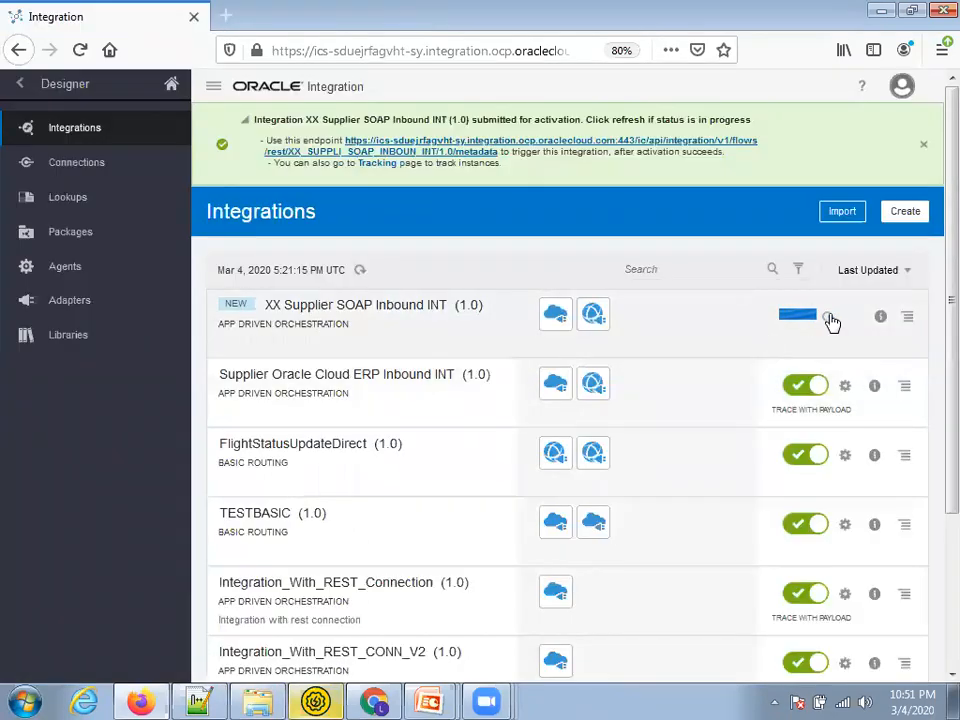
Refresh the activation status several times, closing another Error 503 endpoint tab, then go to SoapUI
left_click(829, 318)
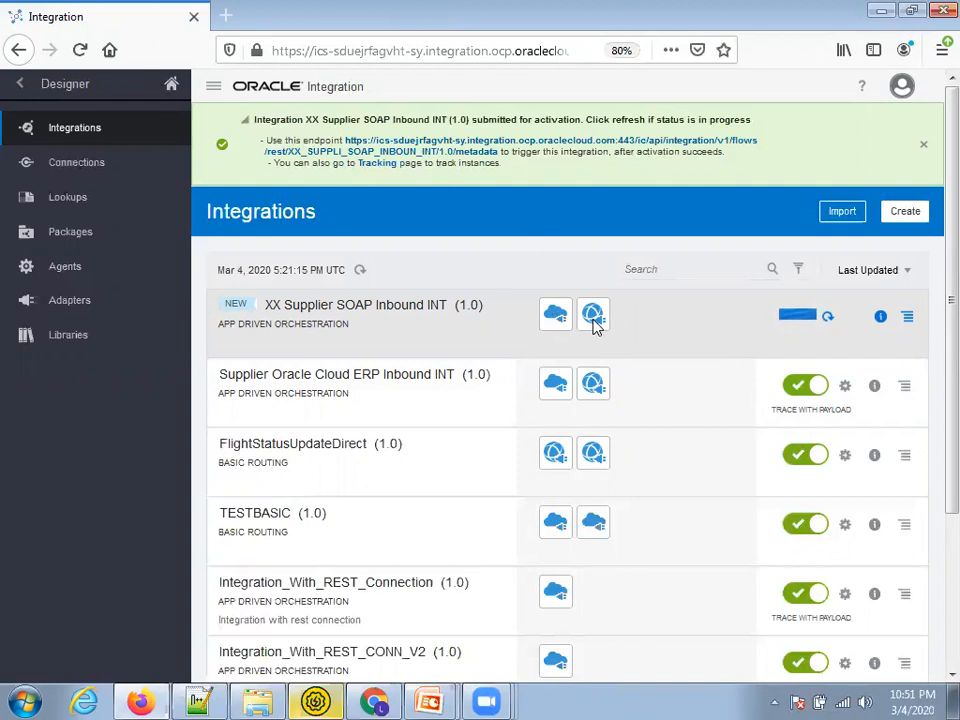
left_click(414, 155)
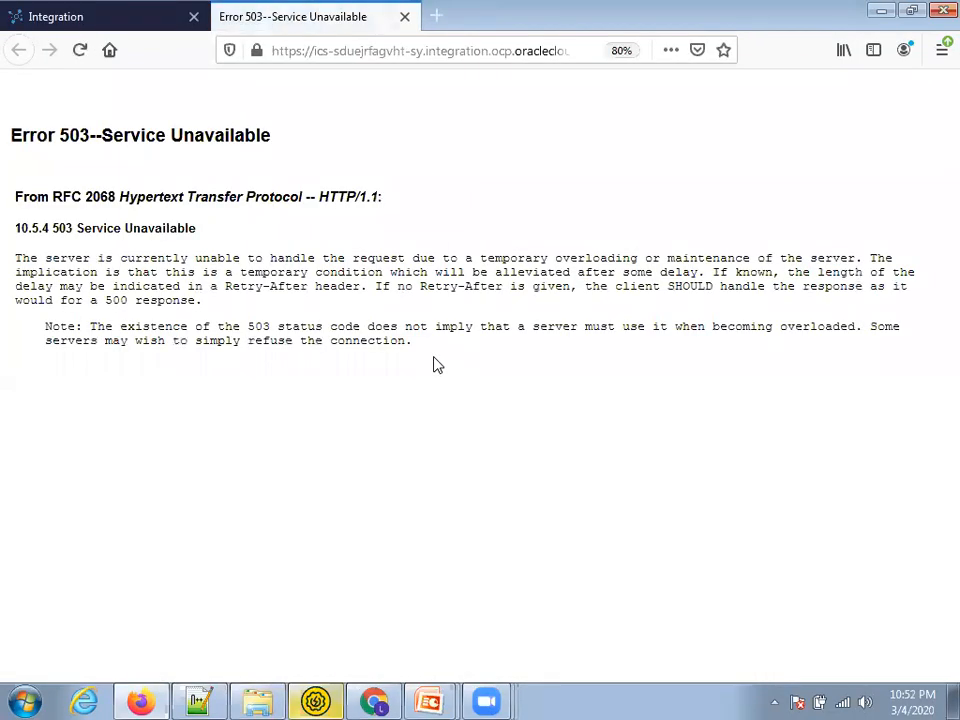
key("ctrl+w")
left_click(833, 319)
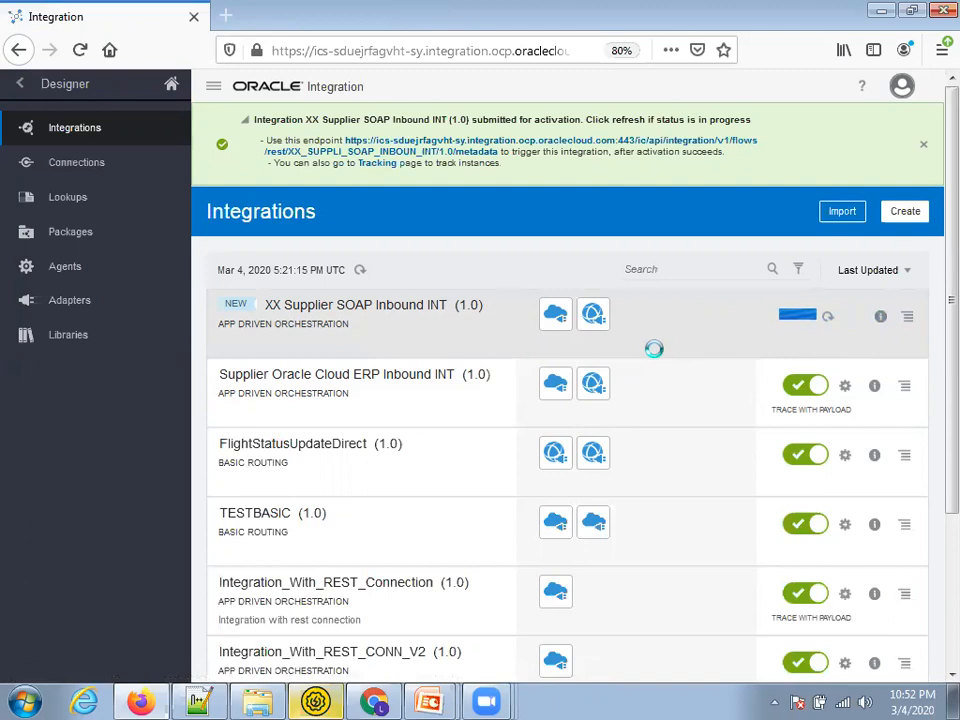
left_click(833, 318)
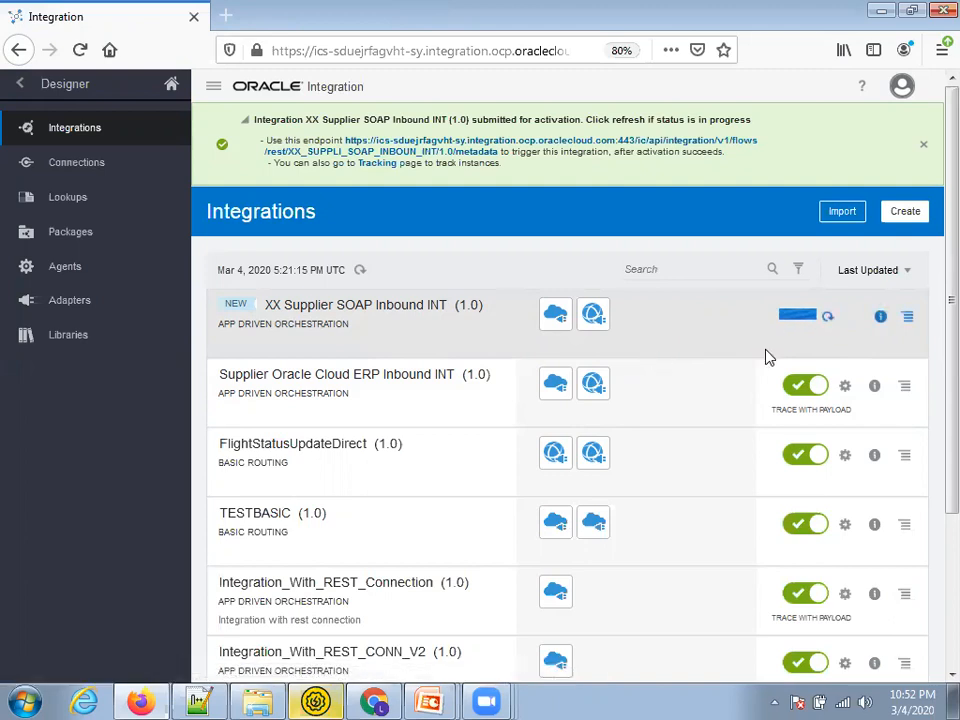
left_click(828, 317)
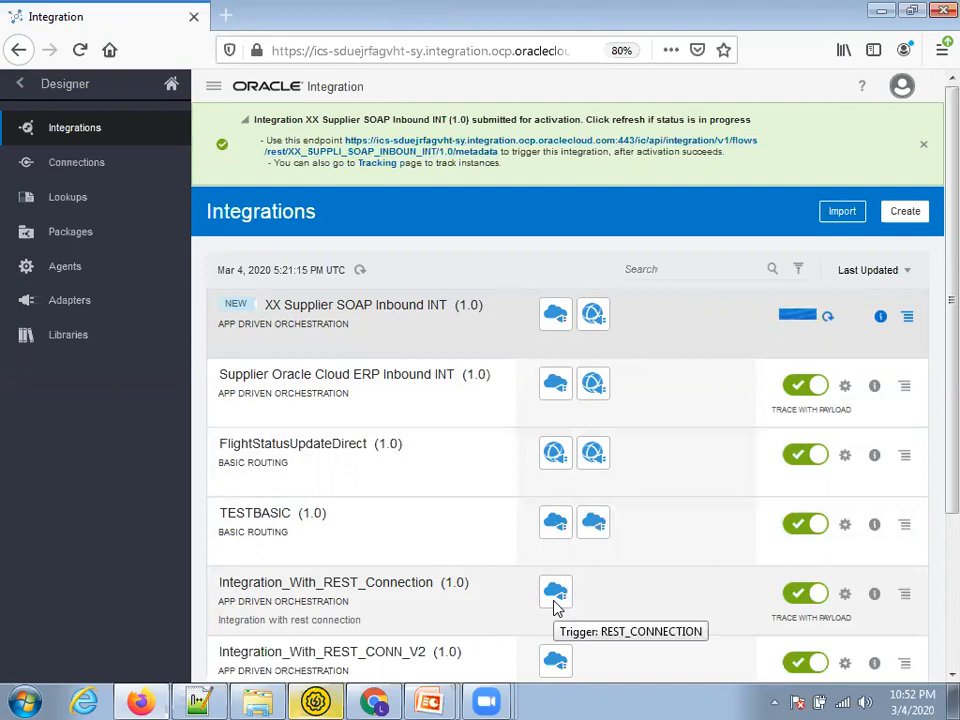
left_click(316, 700)
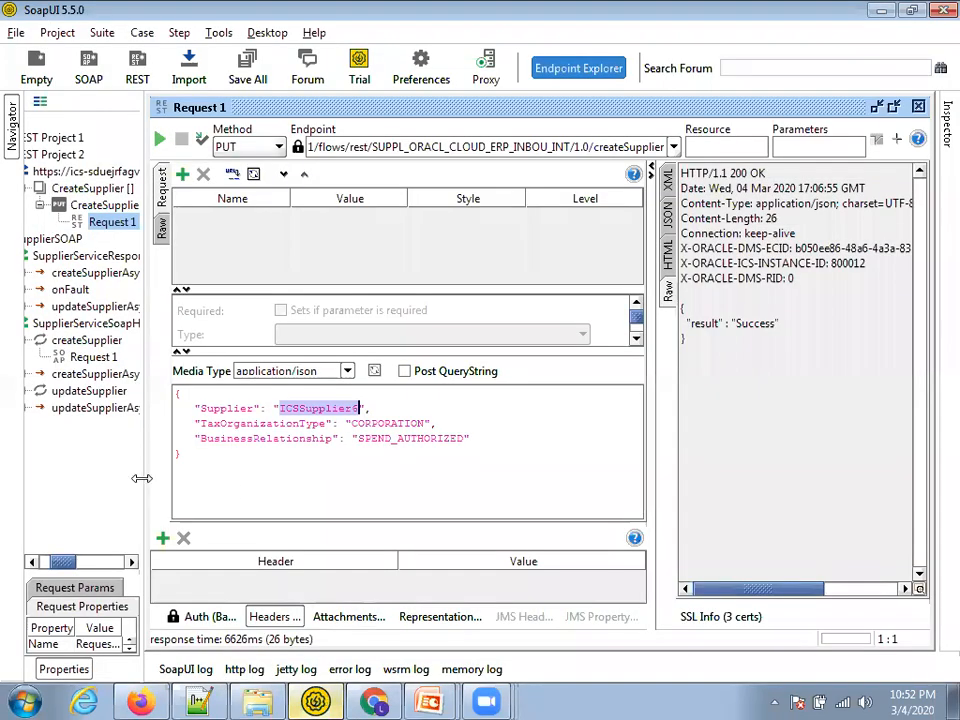
Open createSupplier Request 1 and review its timestamp, supplier name and tax organization type lines
left_click_drag(148, 277, 266, 385)
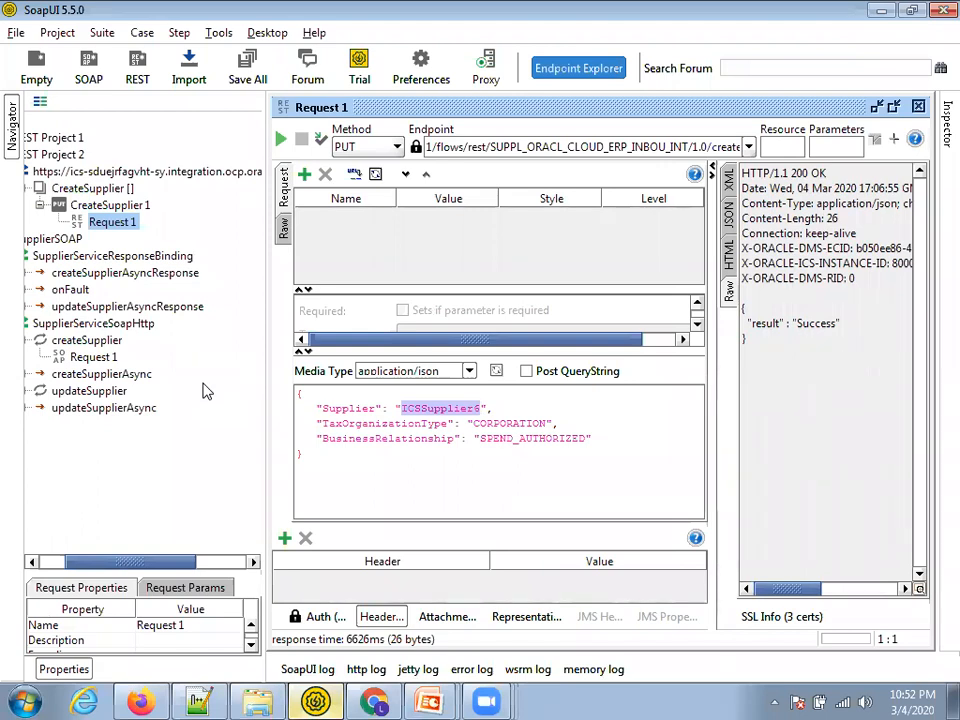
scroll(40, 412, "left", 3)
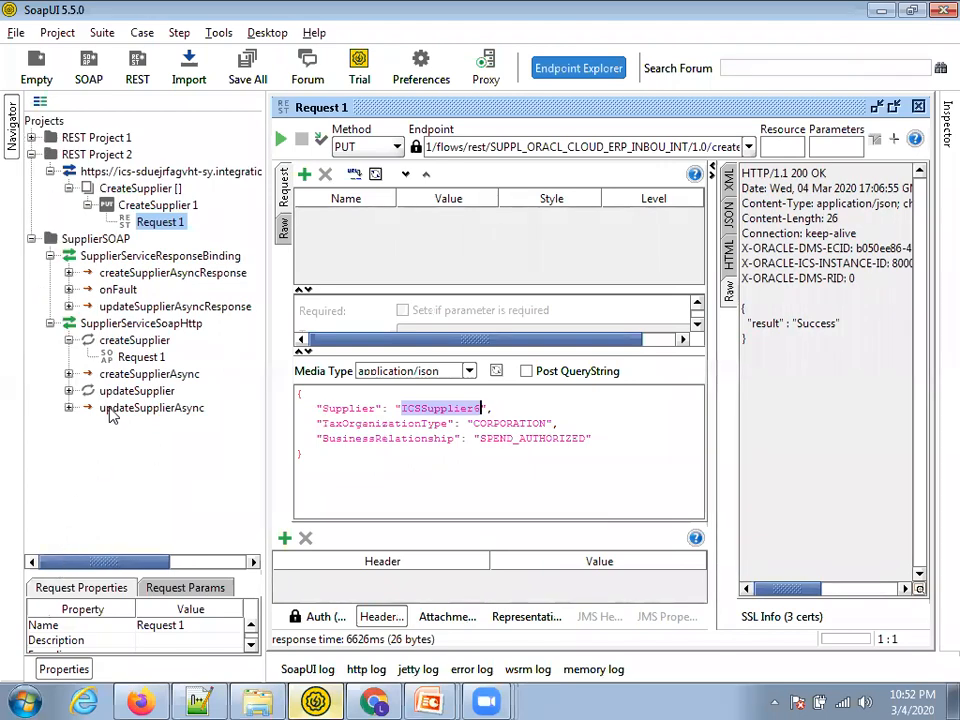
double_click(126, 359)
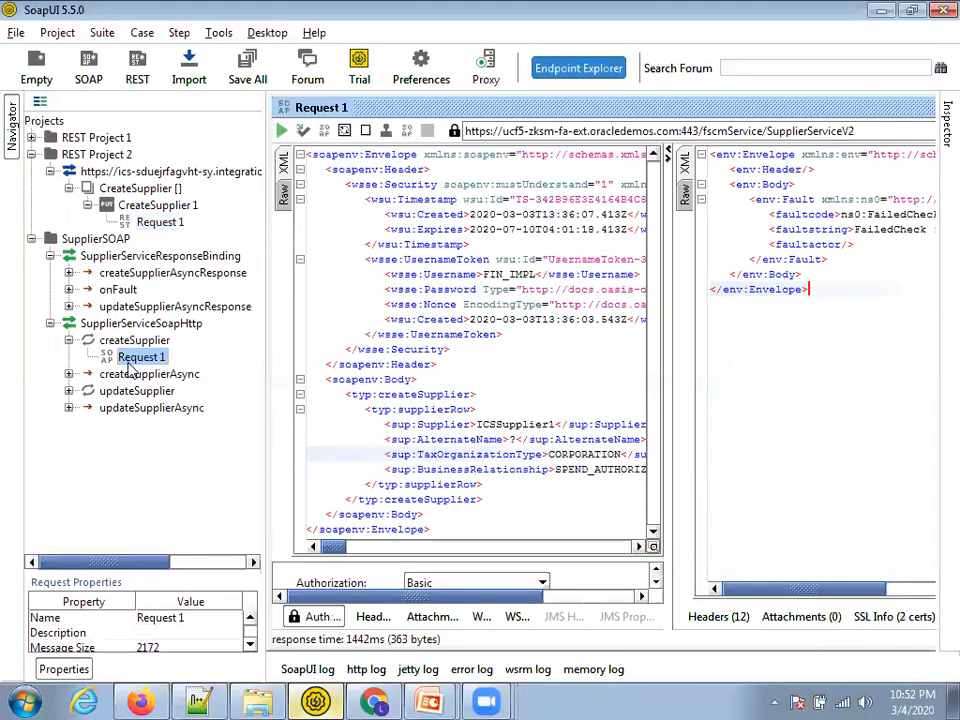
left_click(412, 394)
left_click_drag(259, 446, 178, 446)
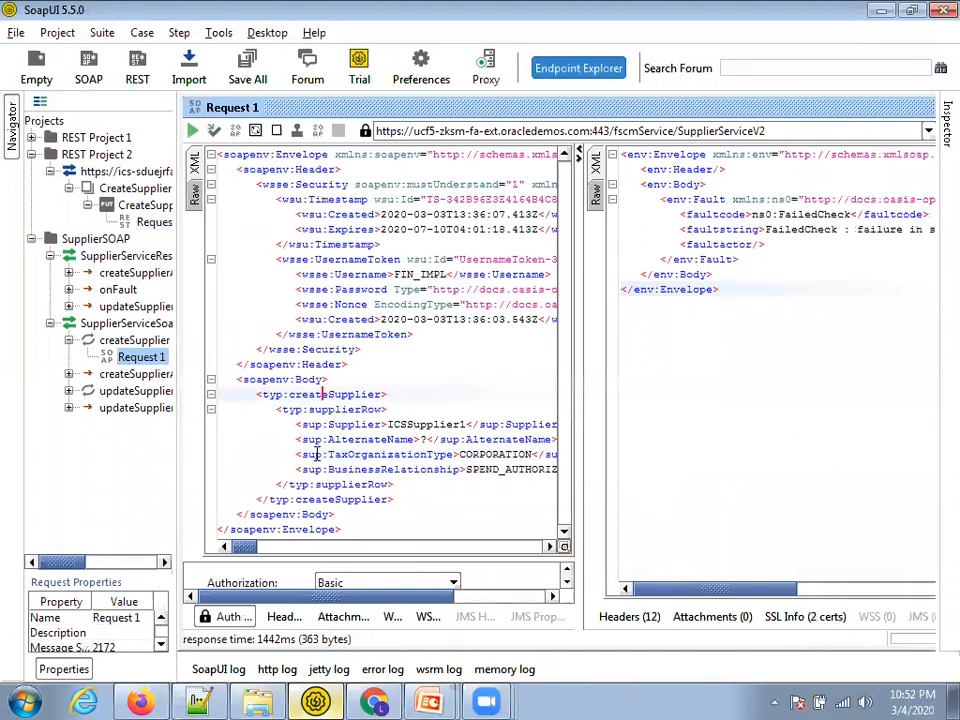
left_click(517, 320)
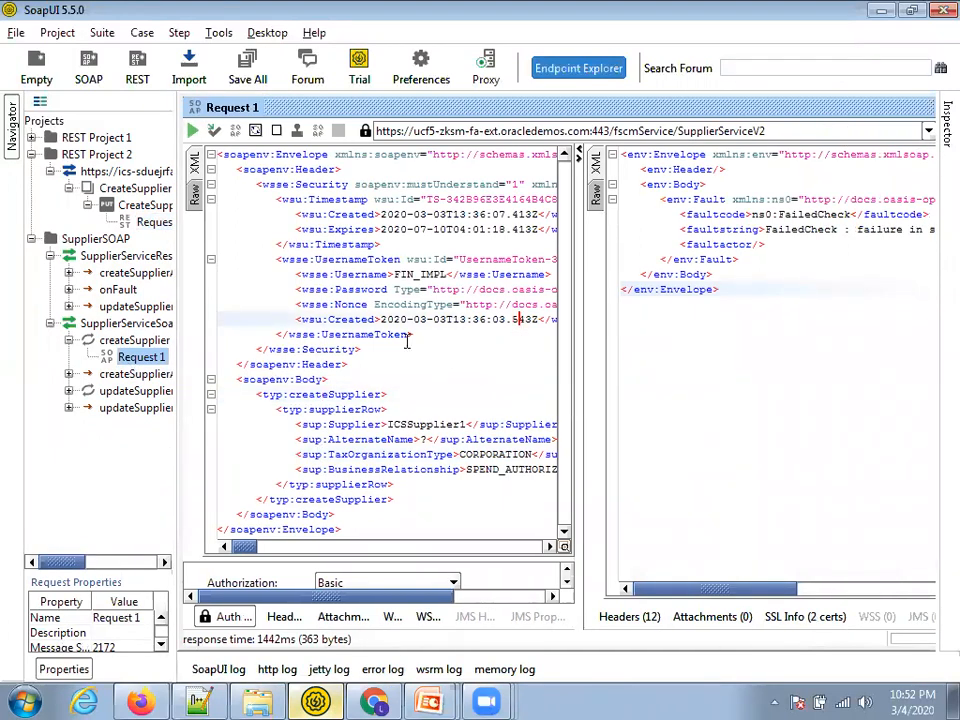
left_click(382, 425)
left_click(388, 456)
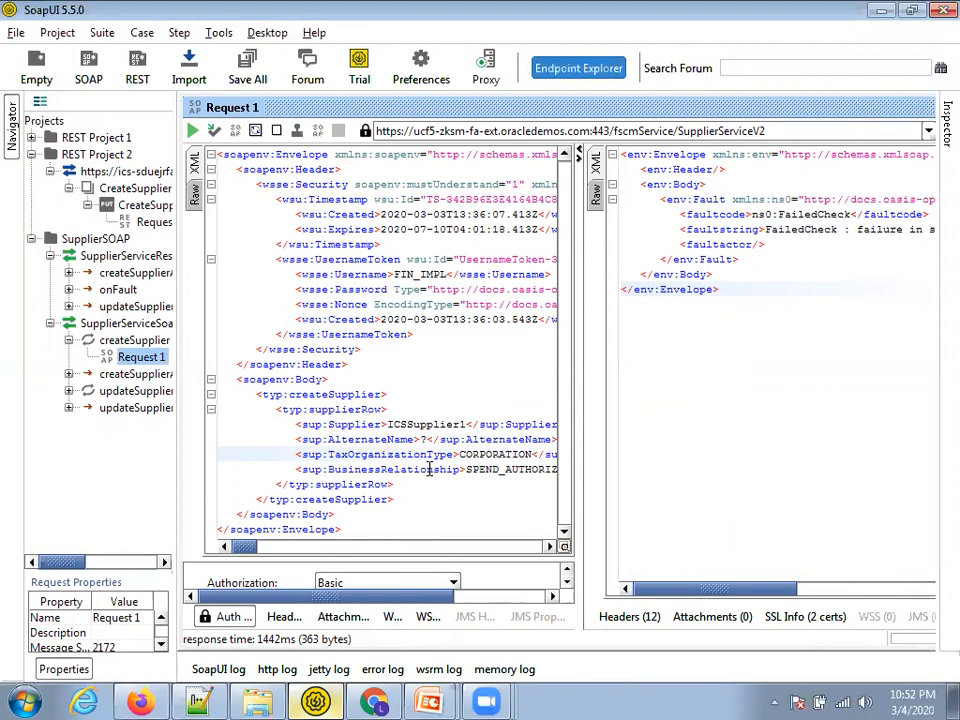
key("alt+Tab")
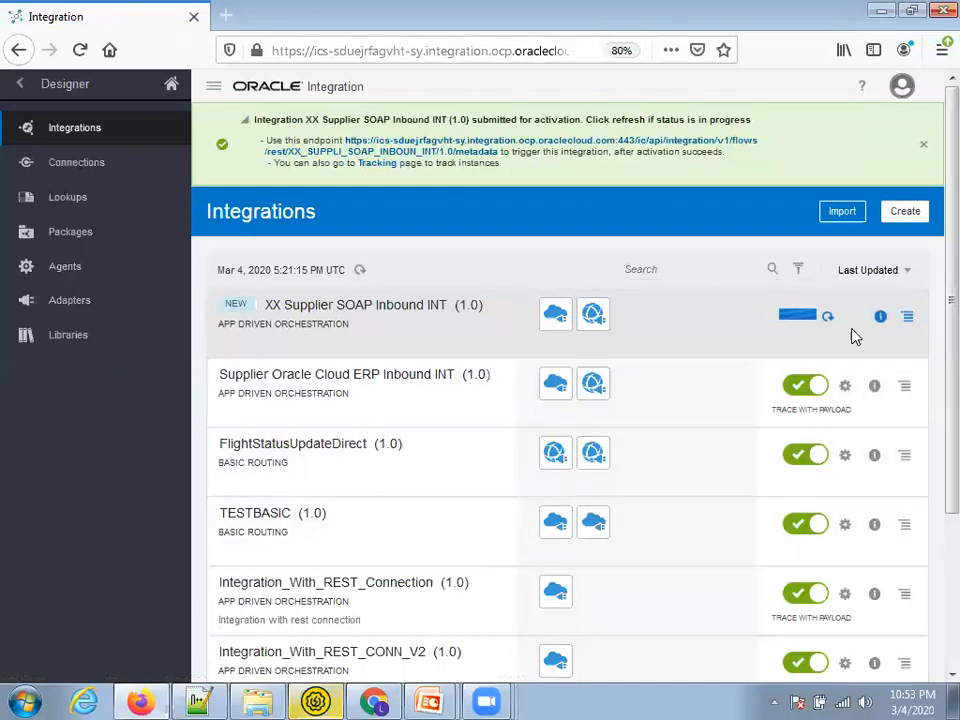
Refresh the activation status, trying the endpoint link, which still returns a 503 error
left_click(828, 316)
left_click(658, 140)
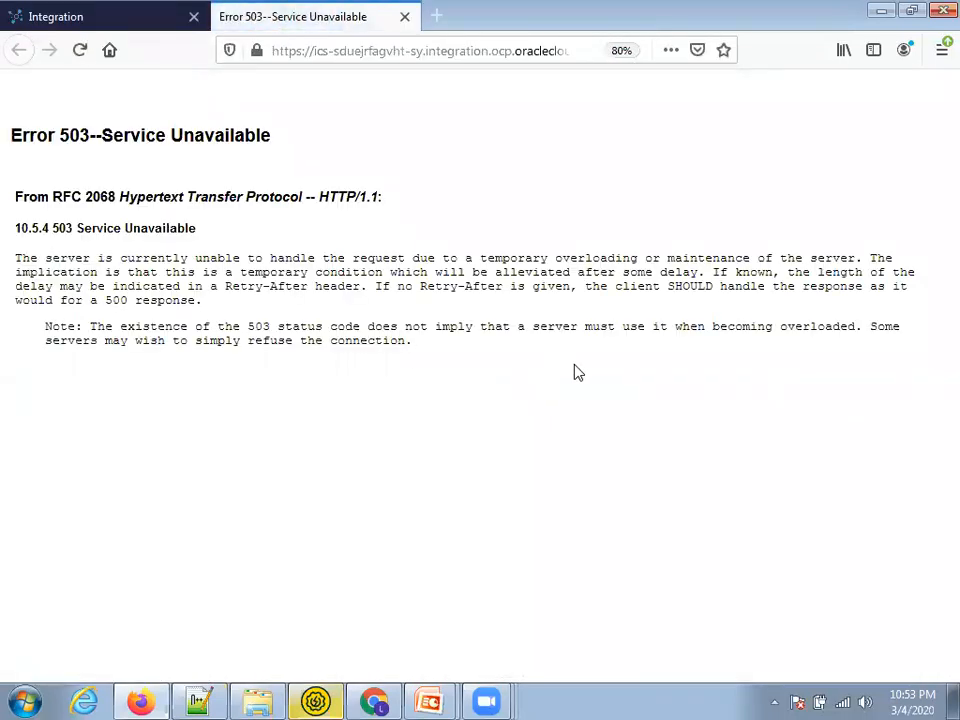
key("ctrl+shift+Tab")
left_click(827, 316)
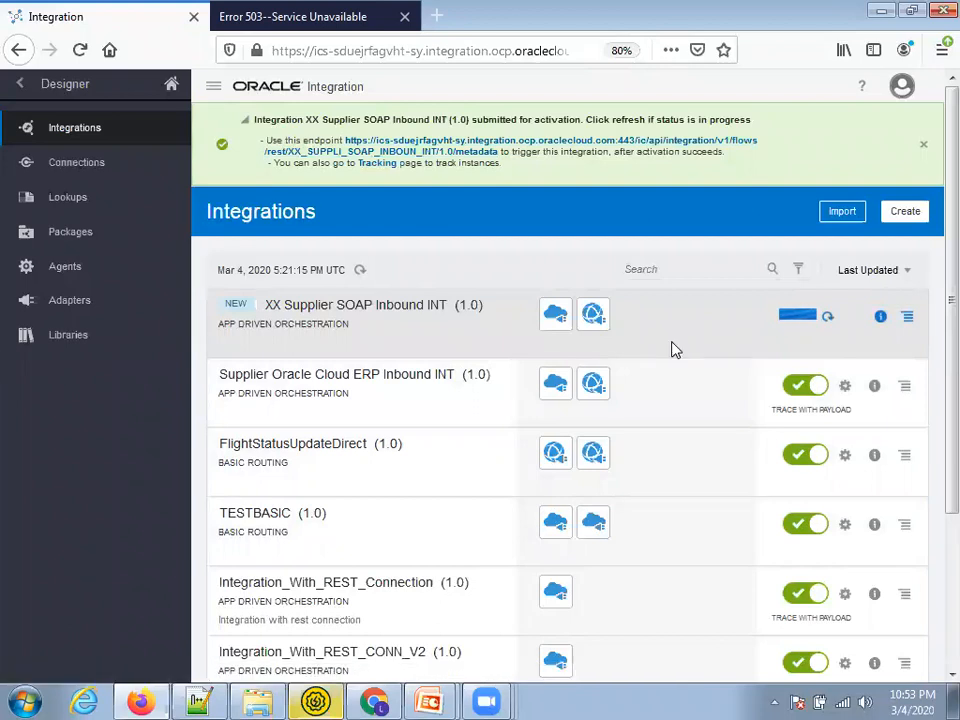
Open XX Supplier SOAP Inbound INT twice, finding it view-only, and close it each time
left_click(435, 305)
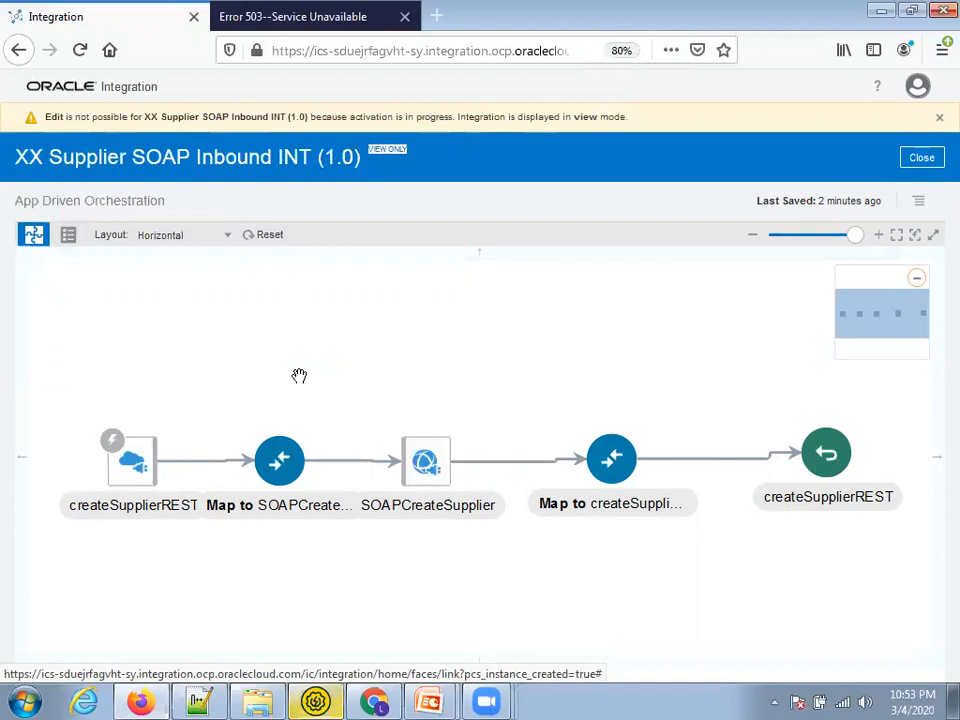
left_click(922, 162)
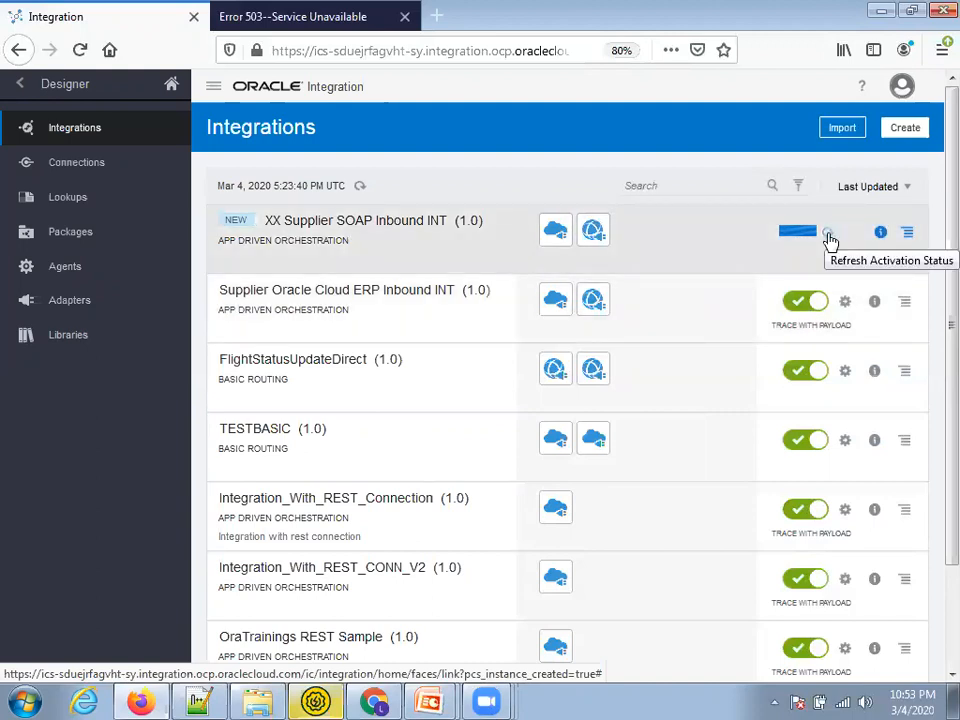
left_click(432, 222)
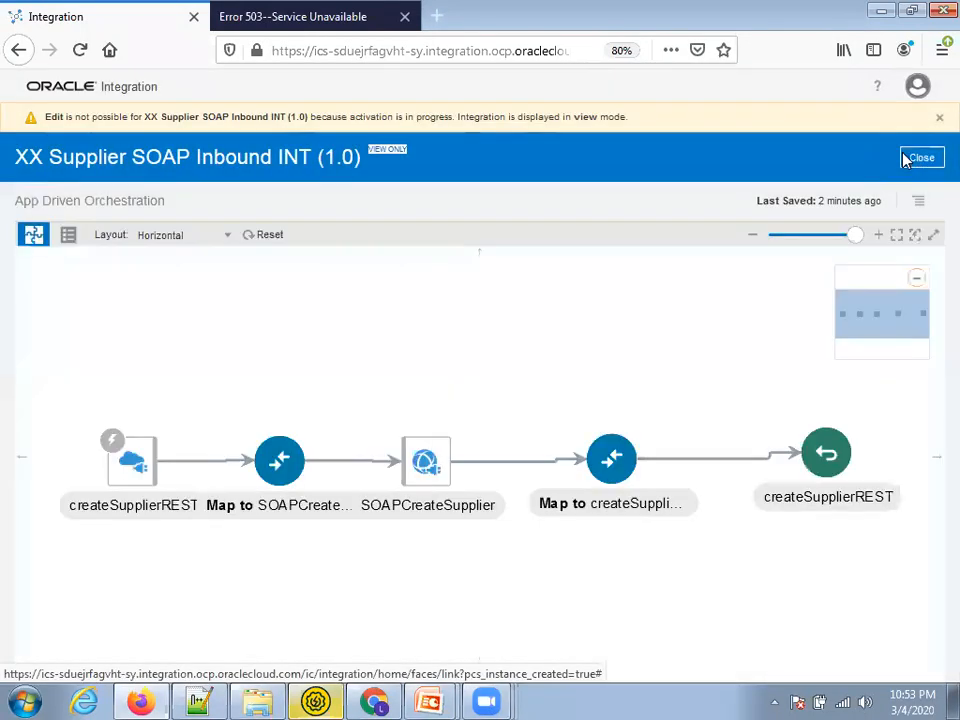
left_click(921, 159)
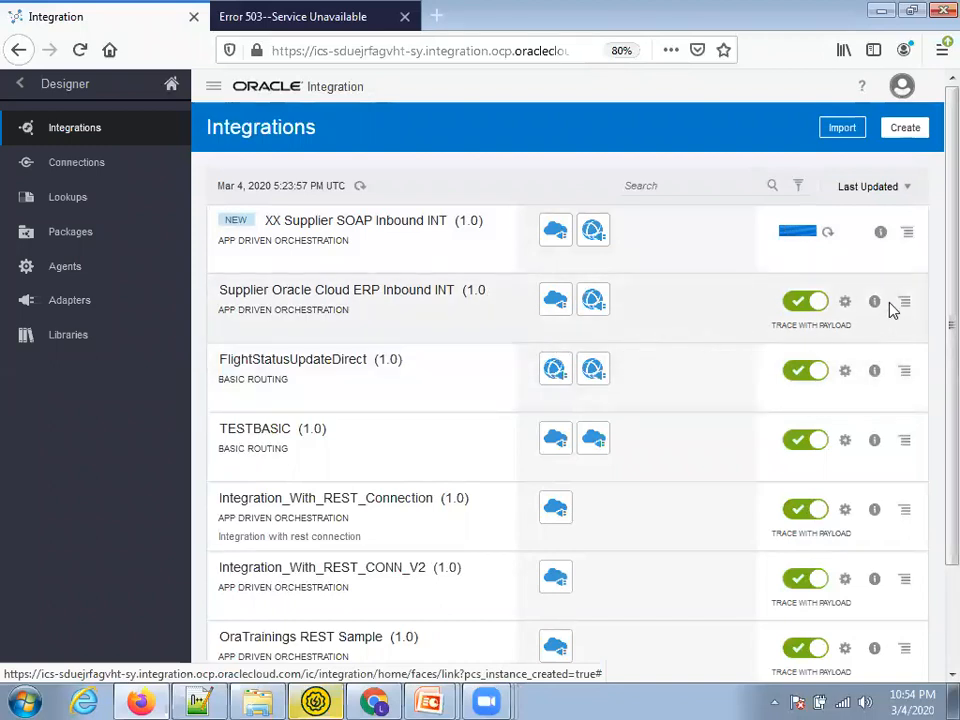
Export Supplier Oracle Cloud ERP Inbound INT and save the .iar file
left_click(905, 305)
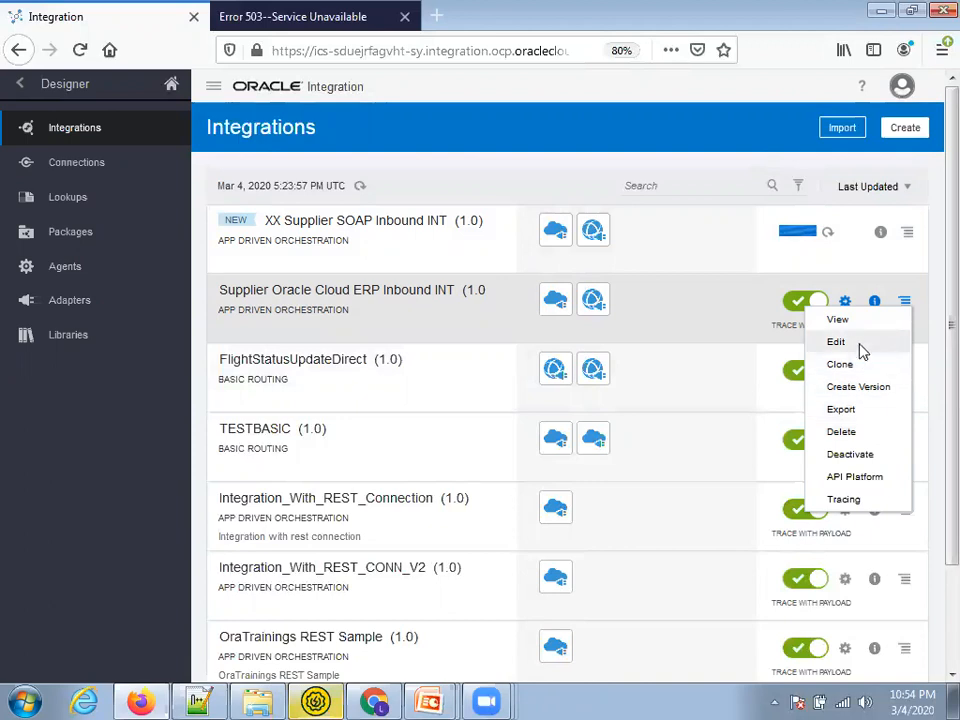
left_click(868, 415)
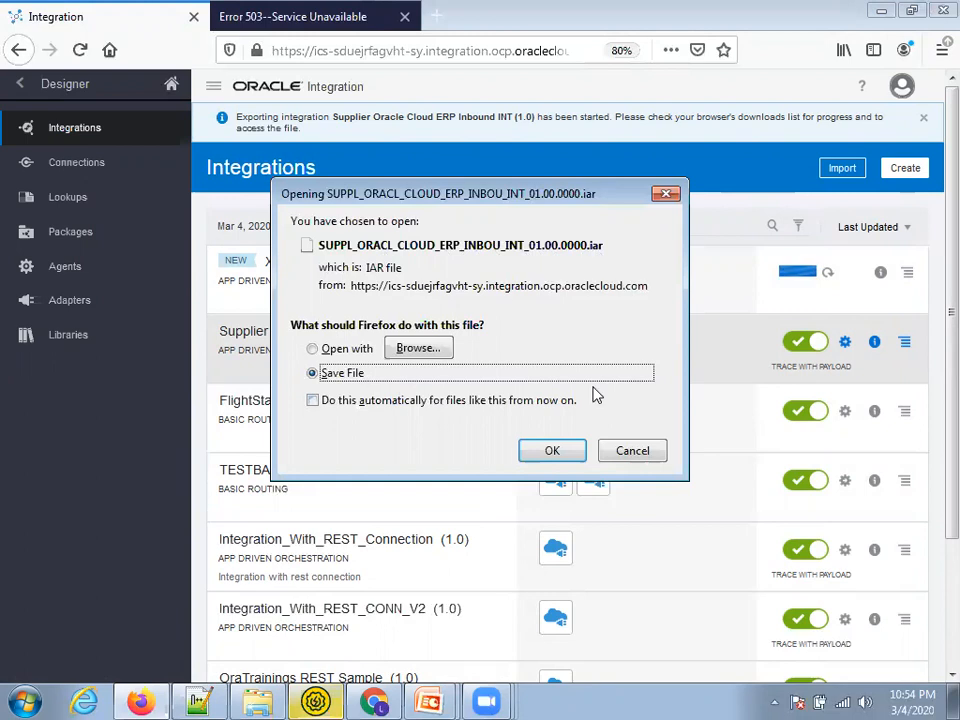
left_click(553, 452)
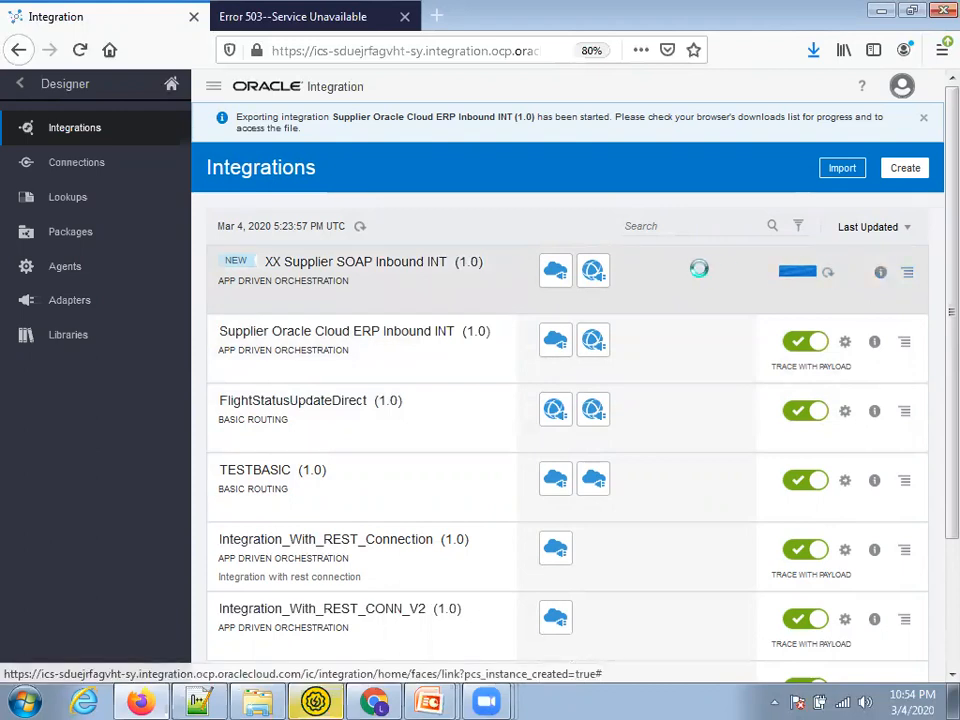
Close the 503 error tab and reload the Integrations page
key("ctrl+Tab")
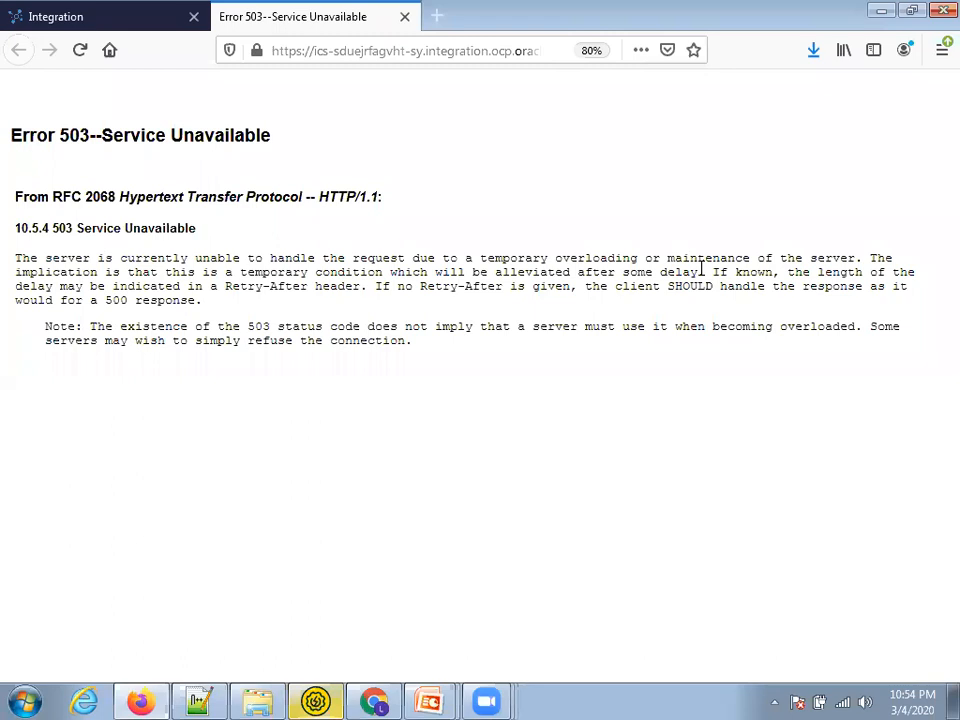
key("ctrl+w")
key("F5")
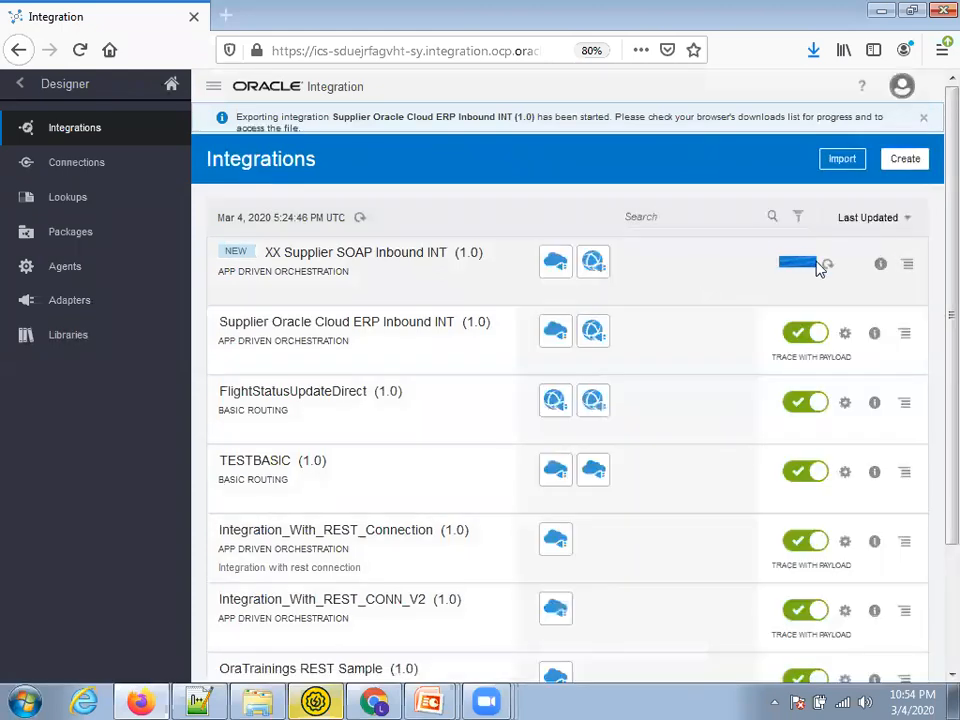
Refresh XX Supplier SOAP Inbound INT's activation status and close the export-started notice
left_click(830, 268)
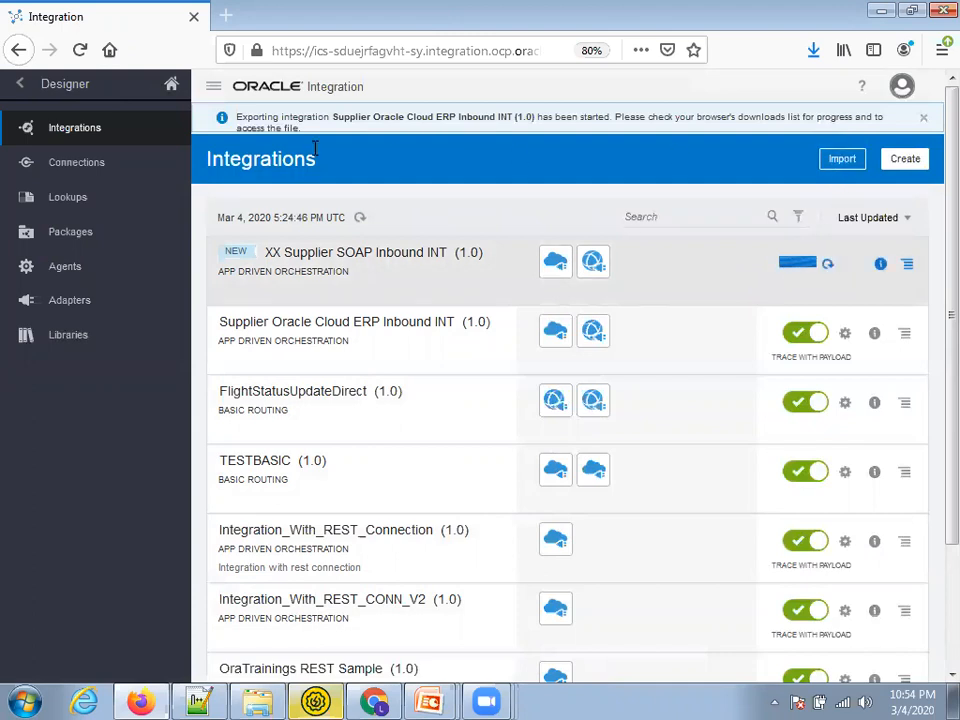
left_click_drag(489, 118, 925, 128)
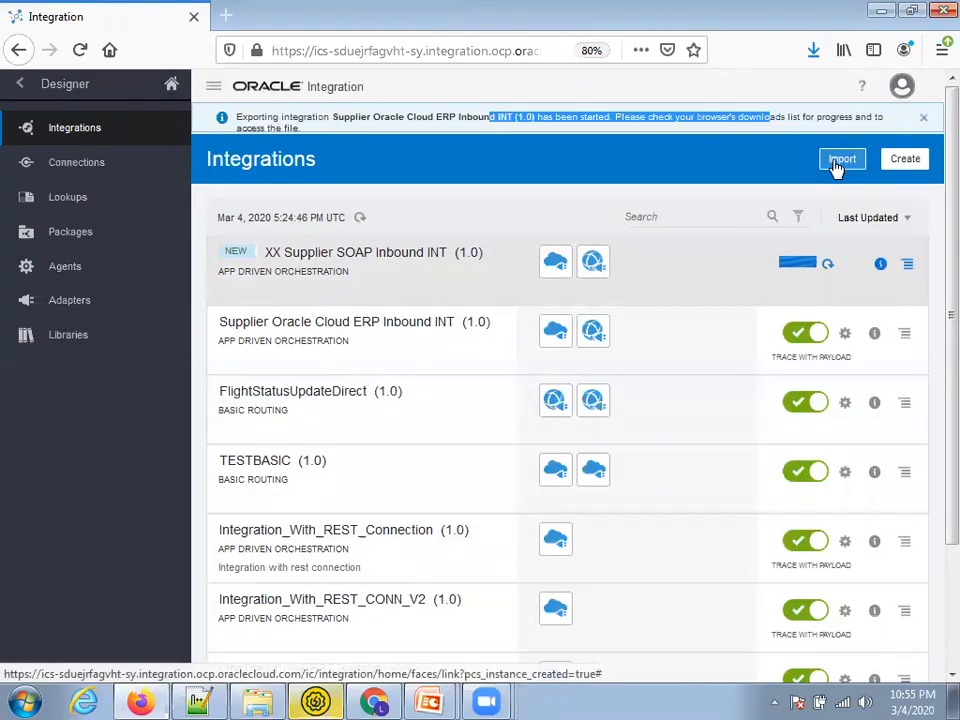
left_click(923, 117)
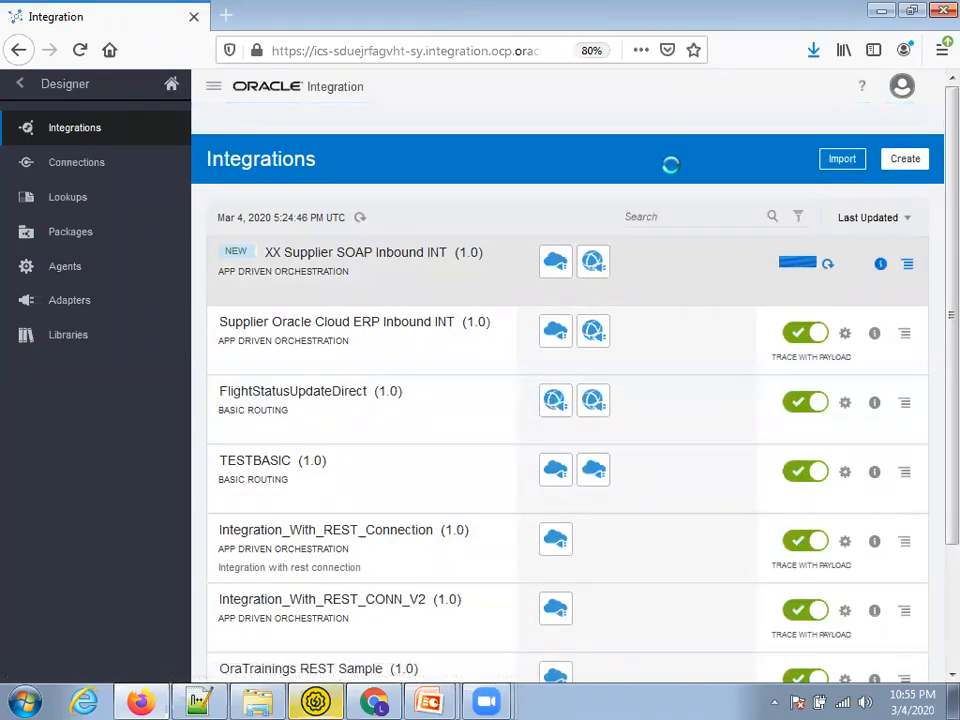
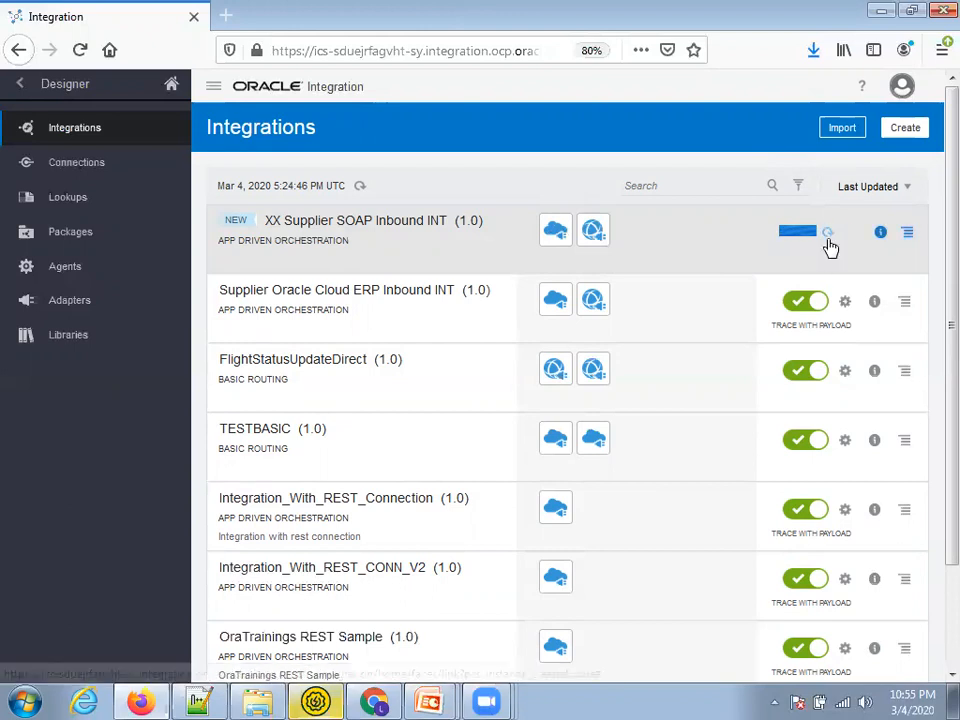
Open the current Oracle Integration page in a second browser tab
left_click(455, 50)
key("ctrl+c")
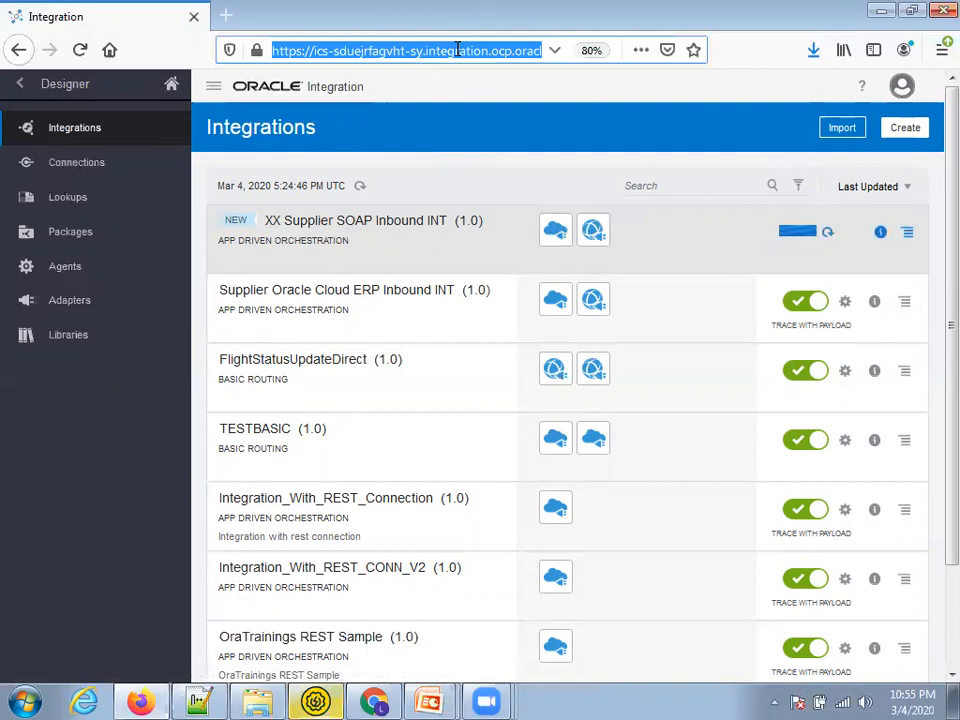
key("ctrl+t")
key("ctrl+v")
key("Return")
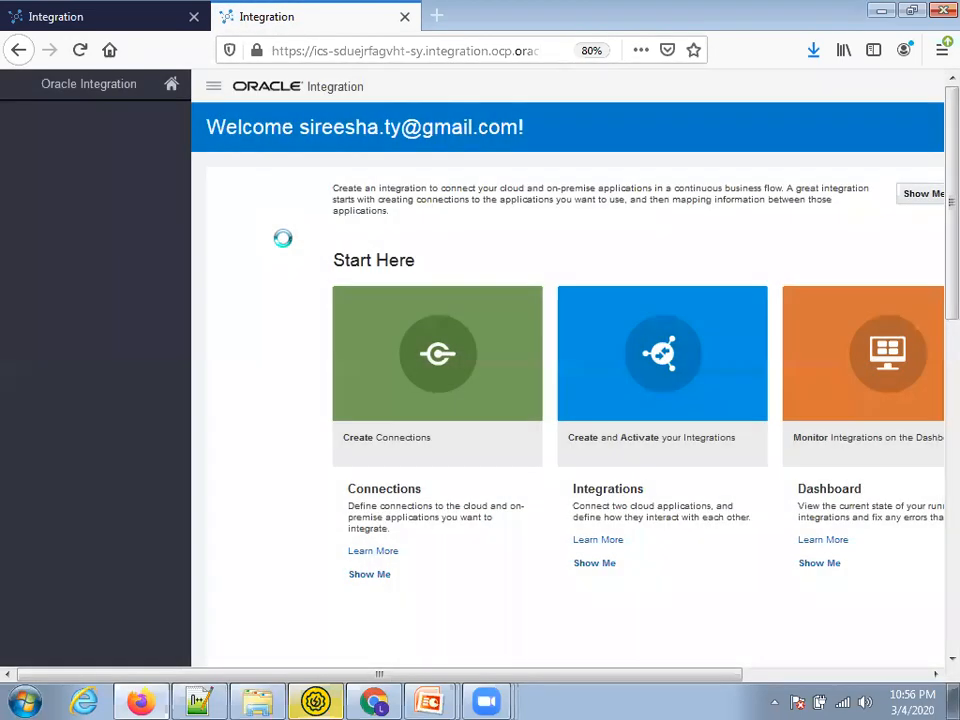
Go to Designer > Integrations and refresh XX Supplier SOAP Inbound INT's activation status
left_click(76, 140)
left_click(74, 130)
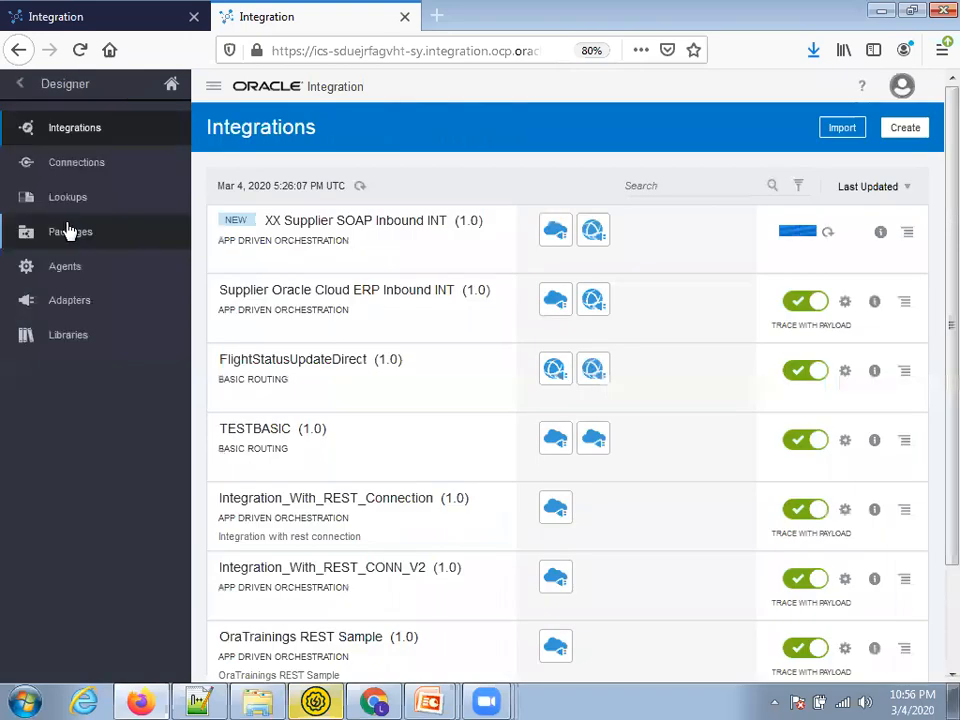
left_click(827, 232)
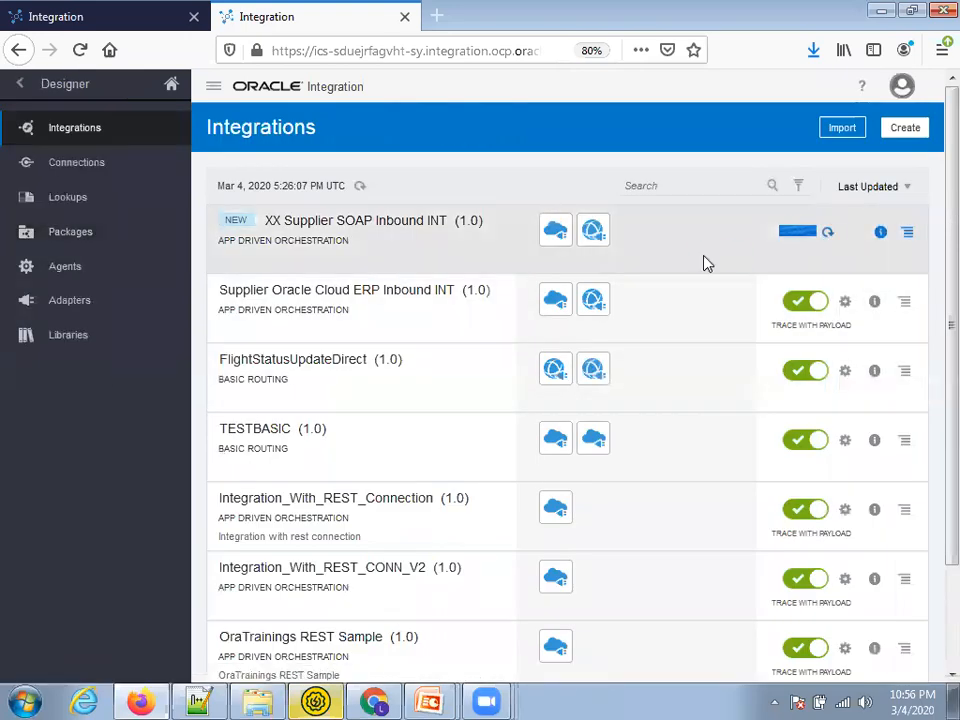
left_click(422, 221)
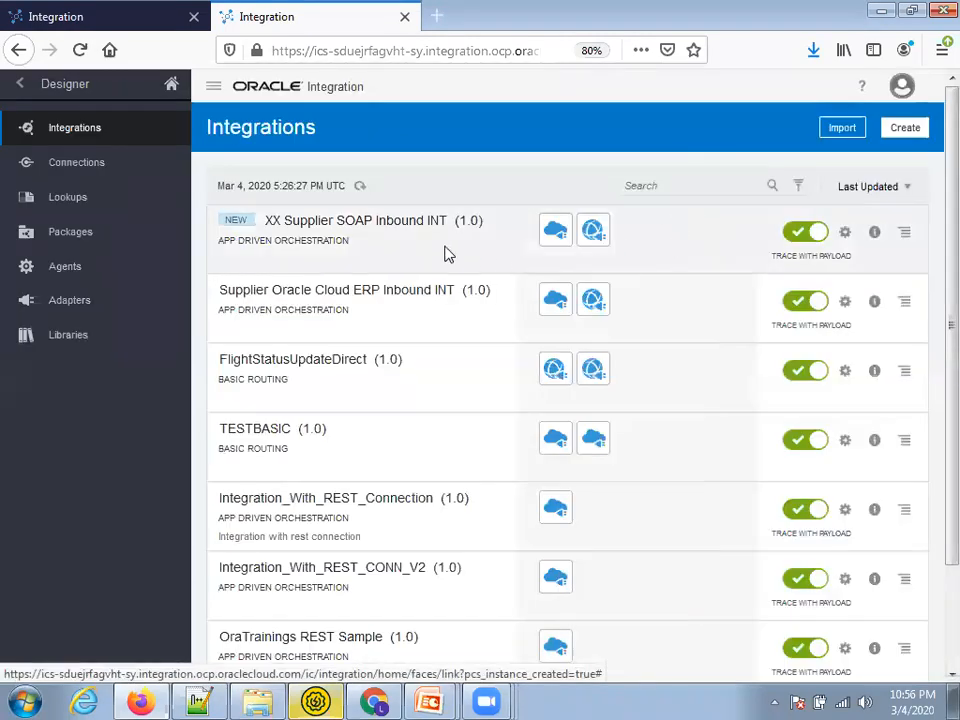
Open XX_SUPPLI_SOAP_INBOUN_INT's endpoint metadata page and select its full Endpoint URL
left_click(845, 233)
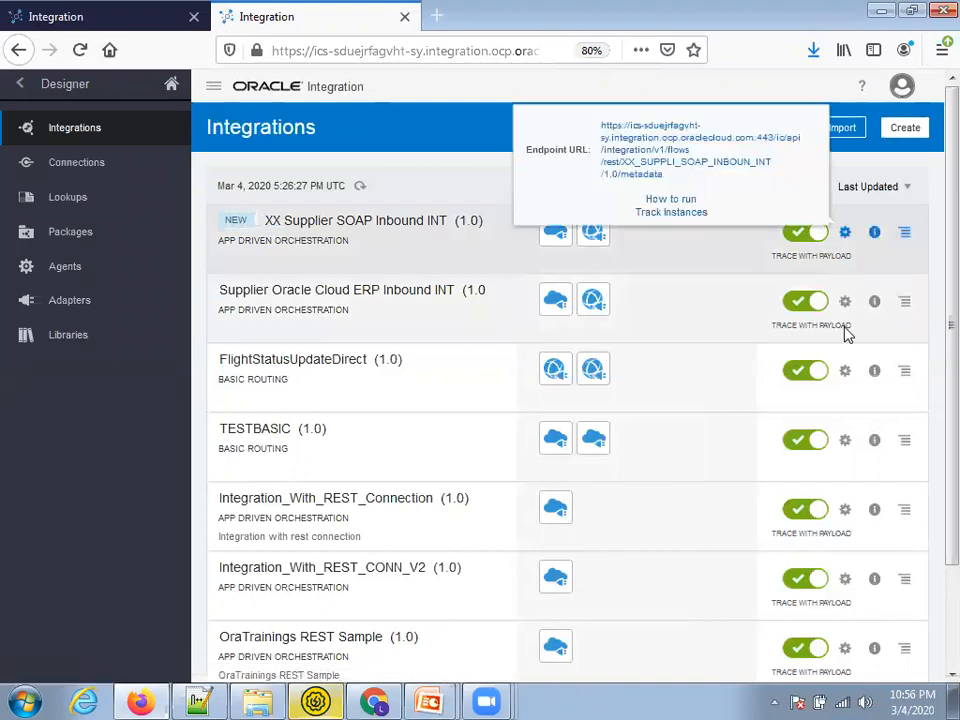
left_click(634, 178)
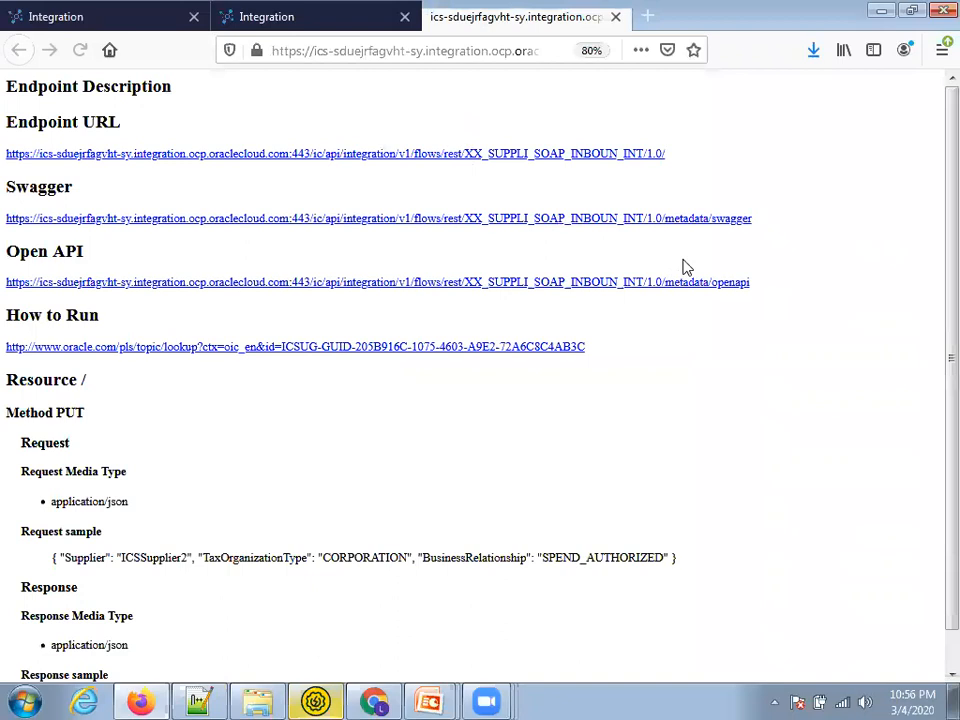
left_click_drag(666, 154, 8, 152)
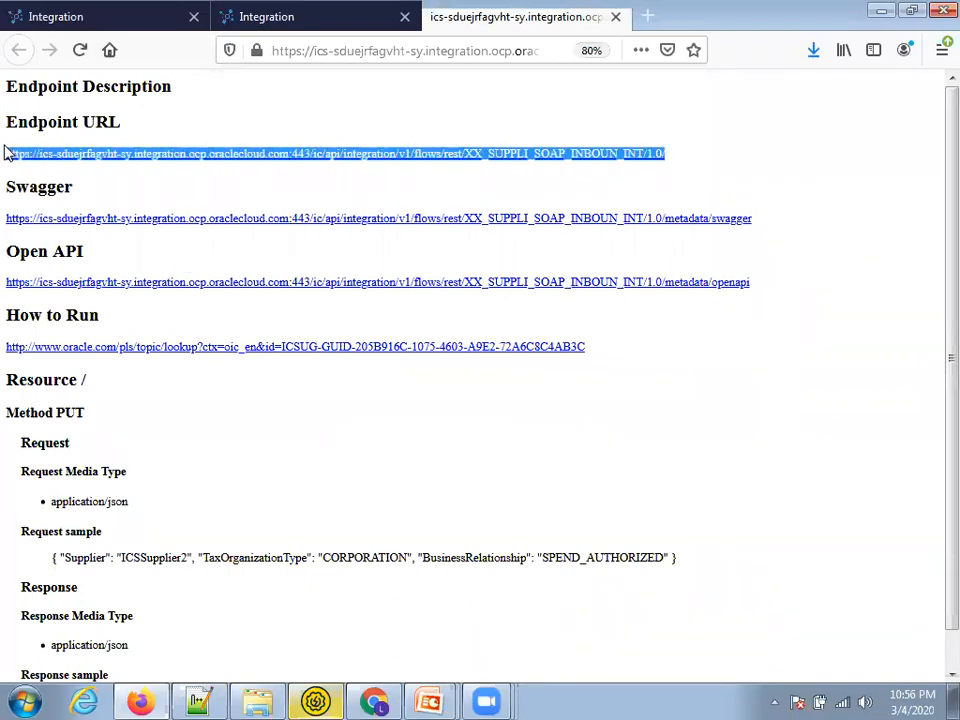
scroll(338, 464, "down", 1)
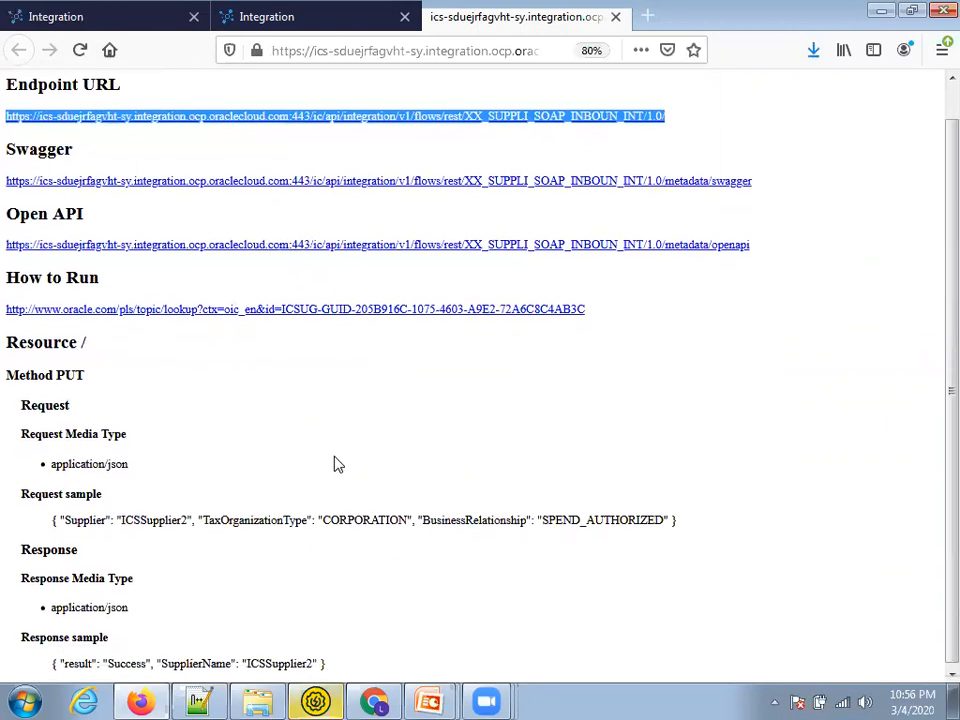
left_click(318, 700)
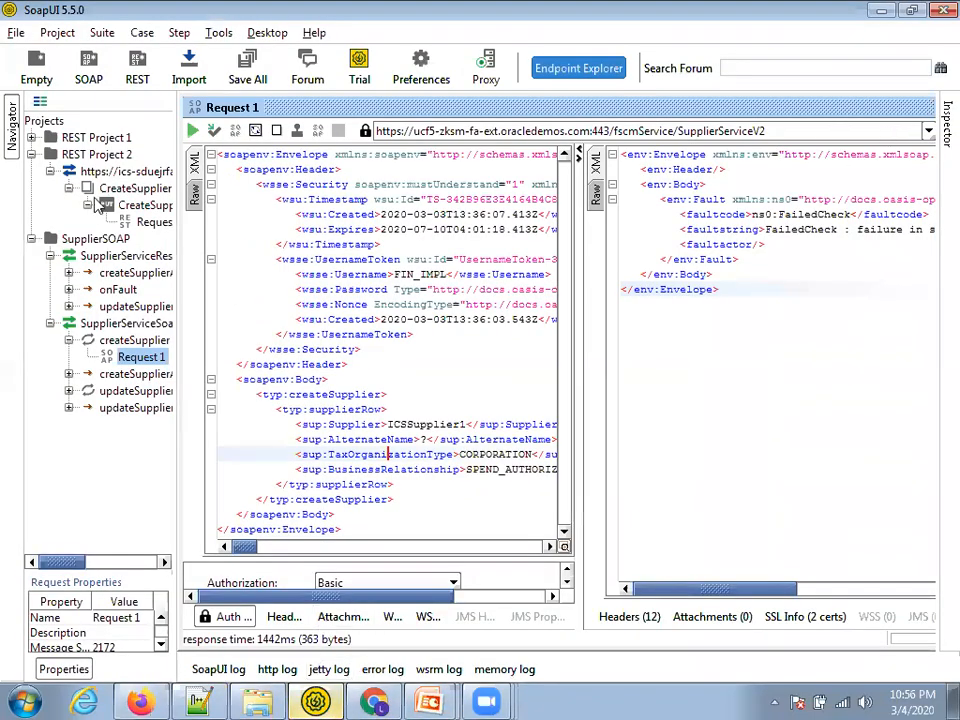
Create a new REST project for the integration endpoint URL with method PUT
left_click(133, 66)
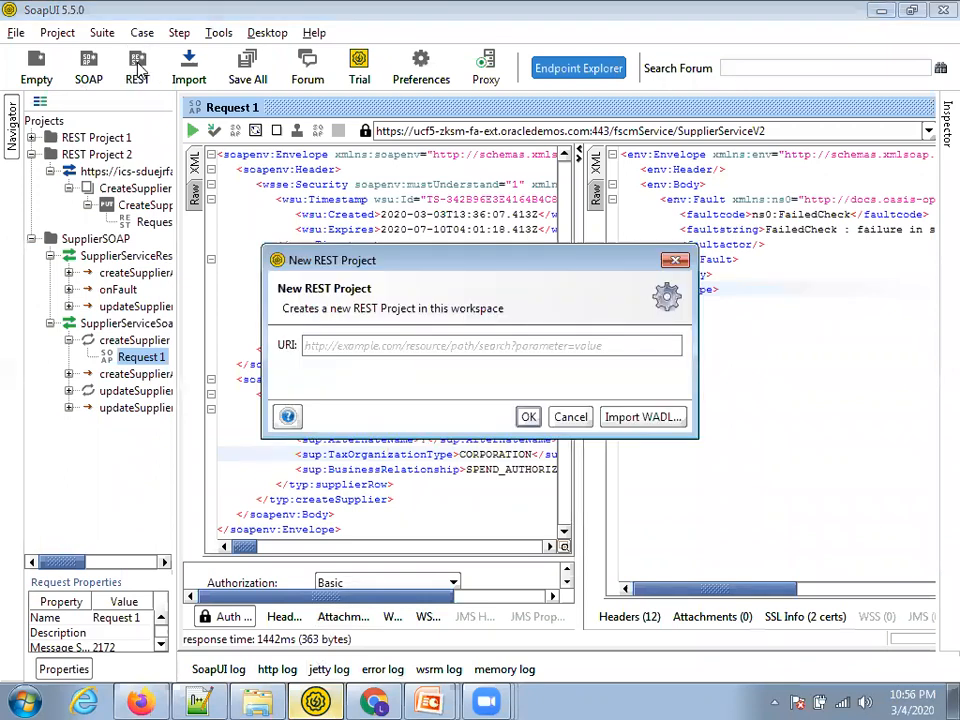
left_click(528, 417)
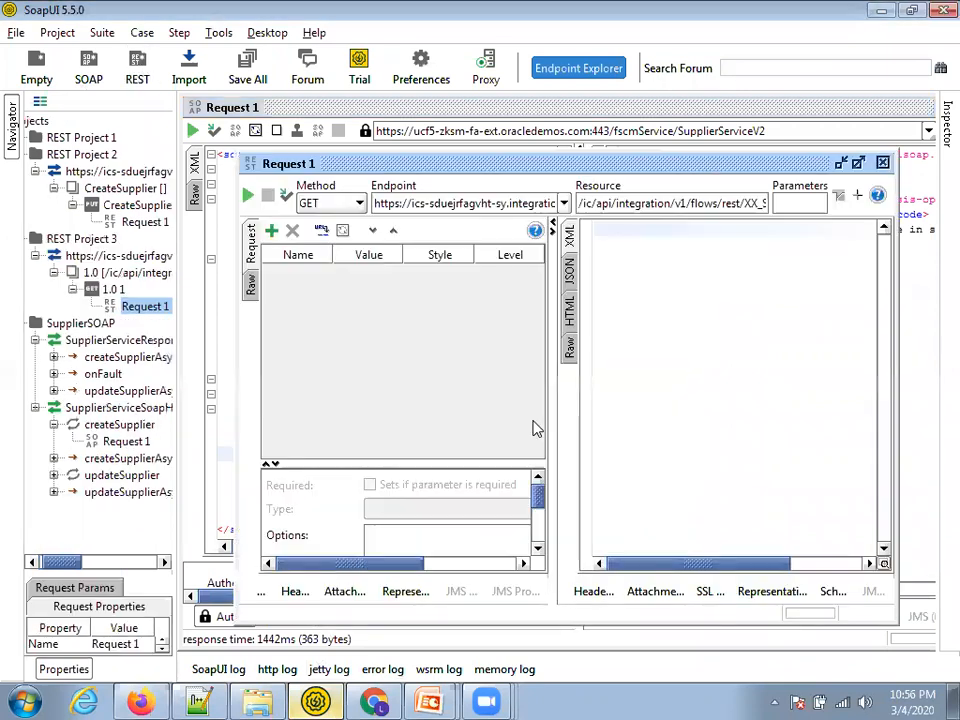
left_click(330, 203)
left_click(310, 257)
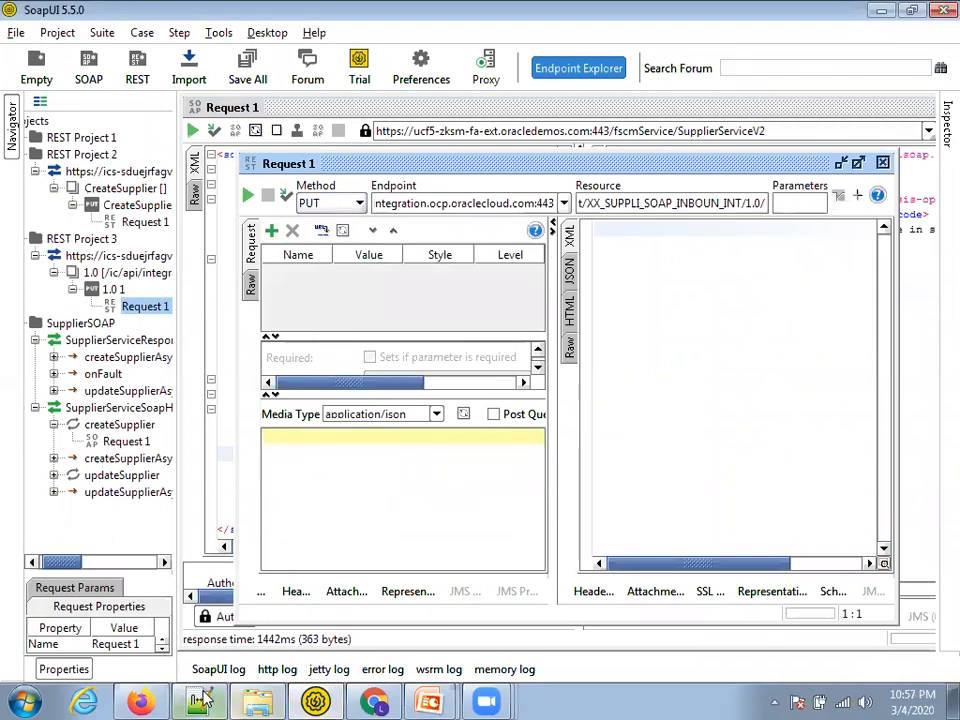
Paste the supplier JSON payload from the editor into the request body
key("alt+Tab")
left_click(415, 76)
left_click(286, 172)
key("alt+Tab")
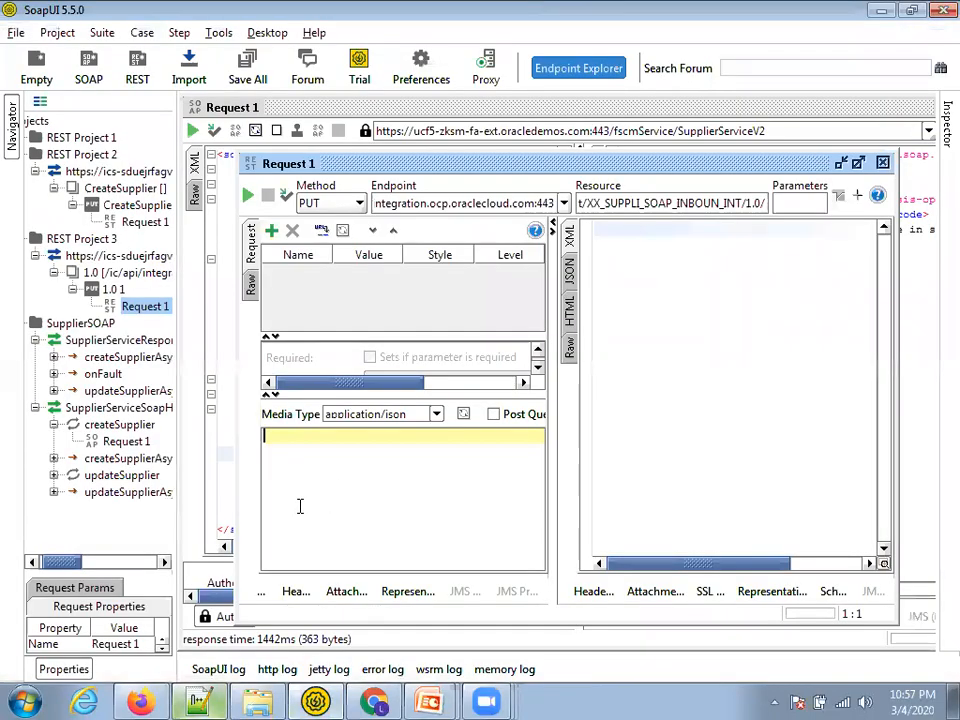
key("ctrl+v")
left_click(443, 452)
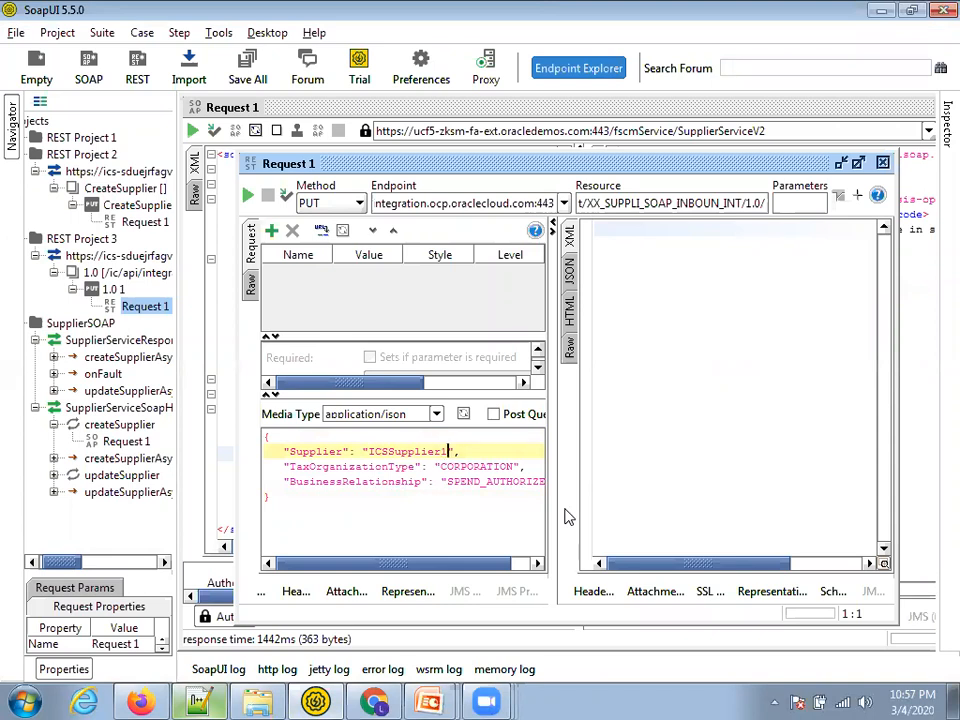
Add Basic authorization with the account username and send the PUT request
left_click(260, 591)
left_click(382, 474)
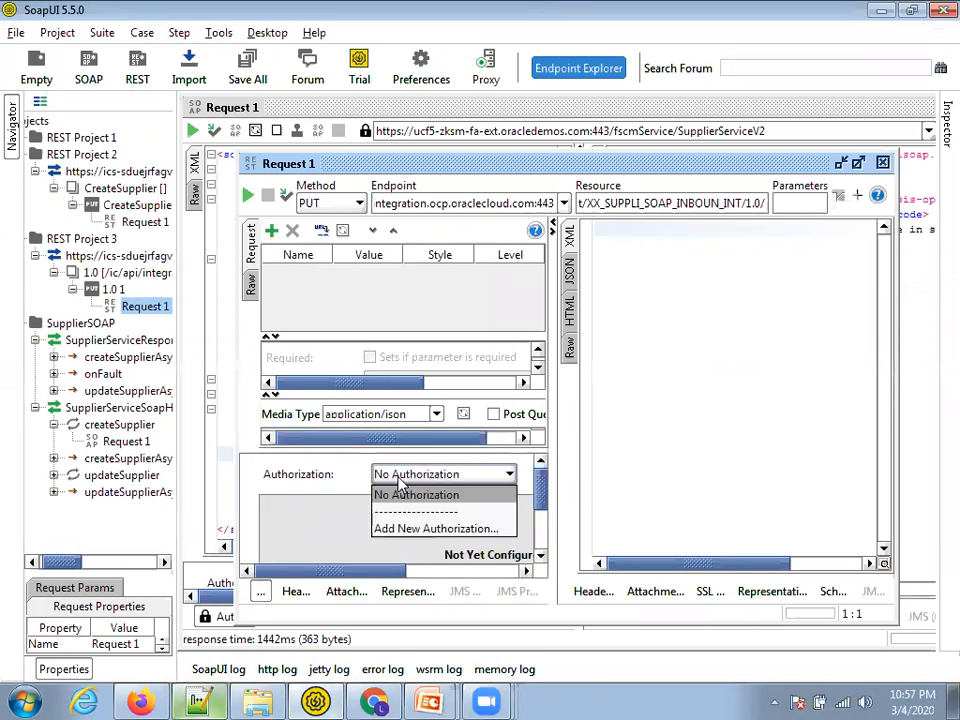
left_click(385, 527)
left_click(545, 416)
left_click(436, 525)
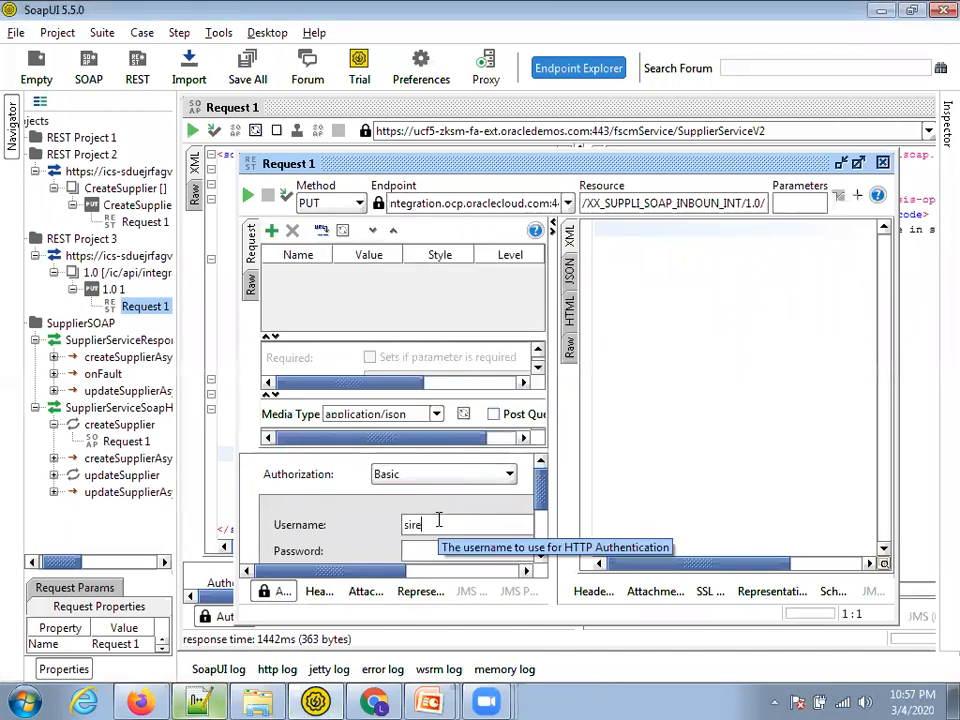
key("Right")
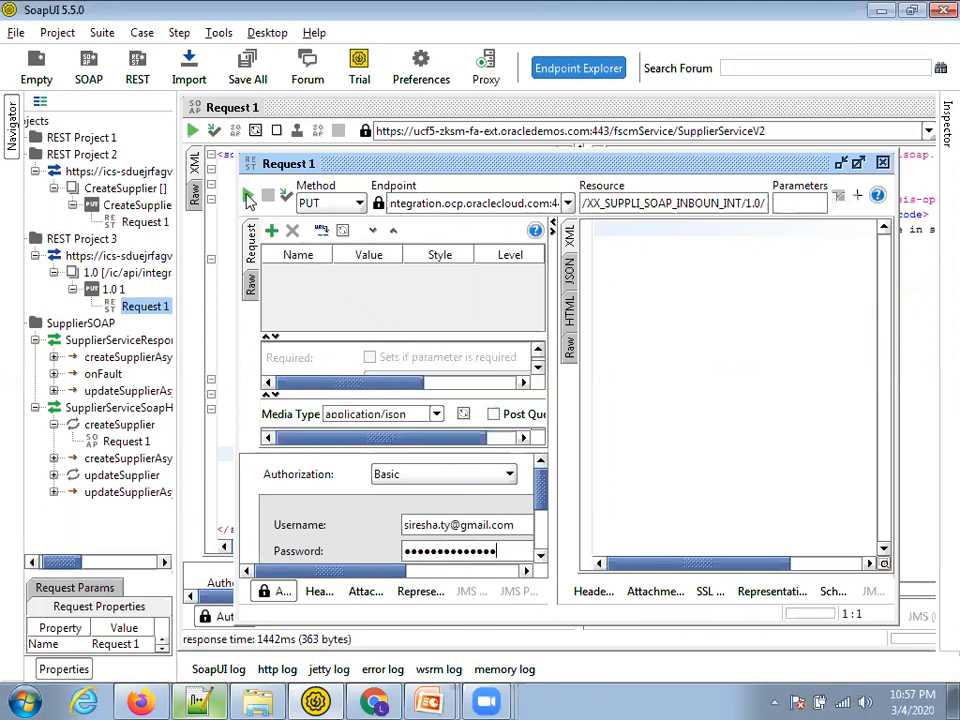
left_click(248, 195)
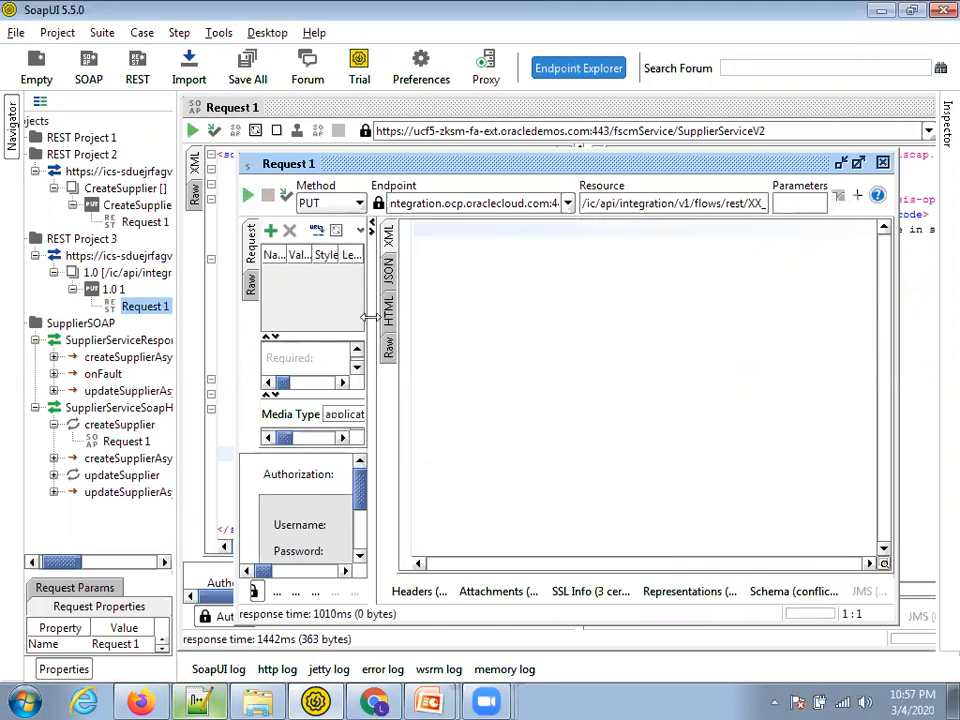
Re-enter the account password in the Basic auth settings and resend the request
left_click(390, 350)
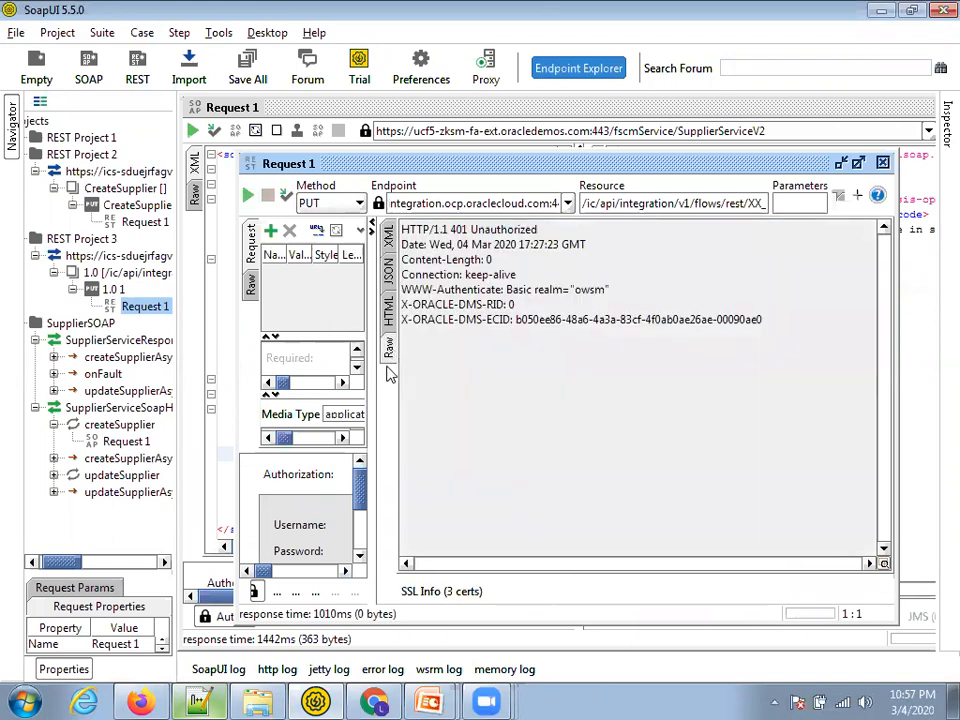
left_click_drag(392, 366, 576, 363)
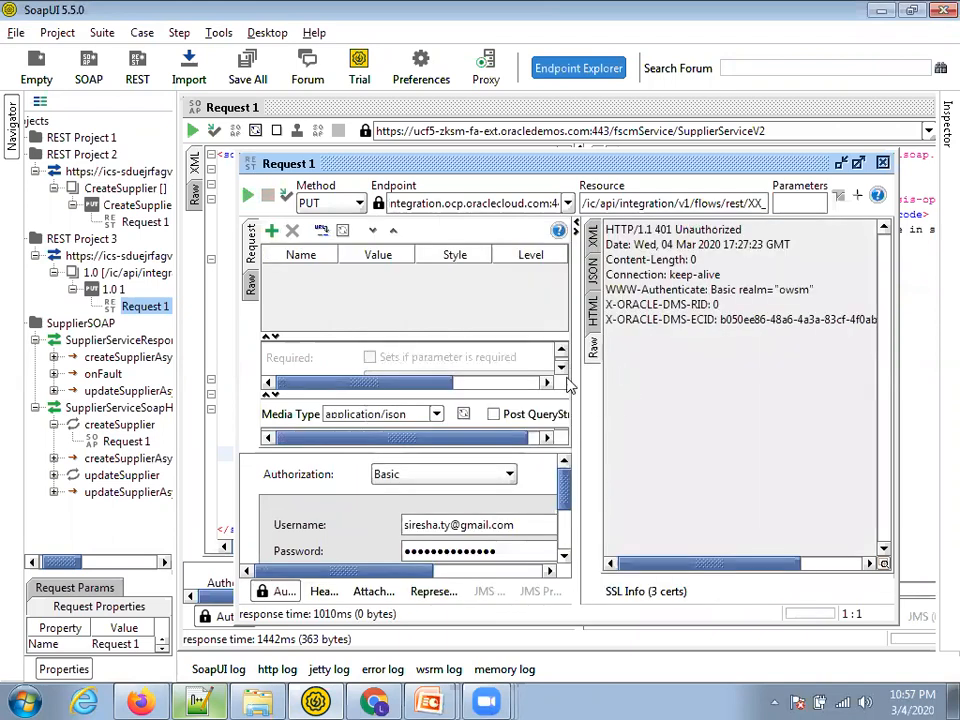
double_click(526, 544)
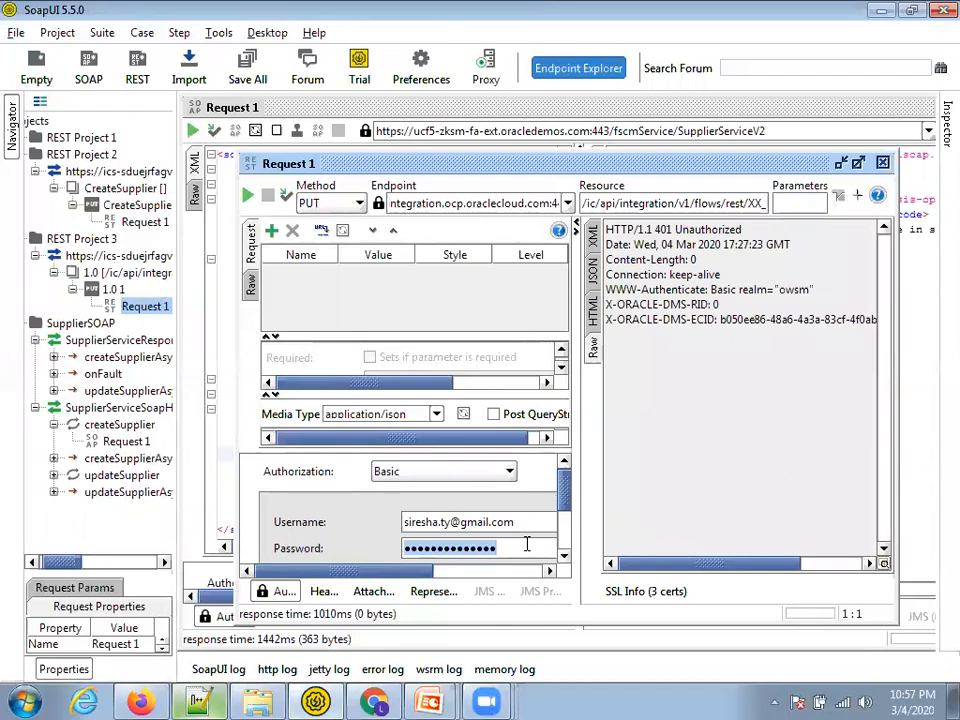
type("••••••••")
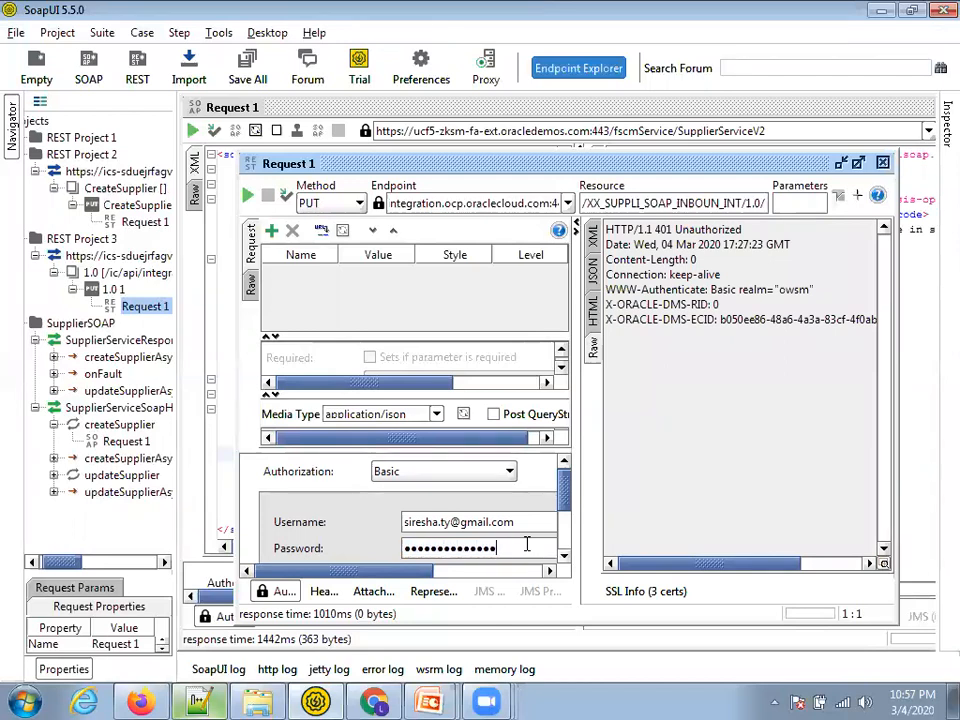
left_click(247, 198)
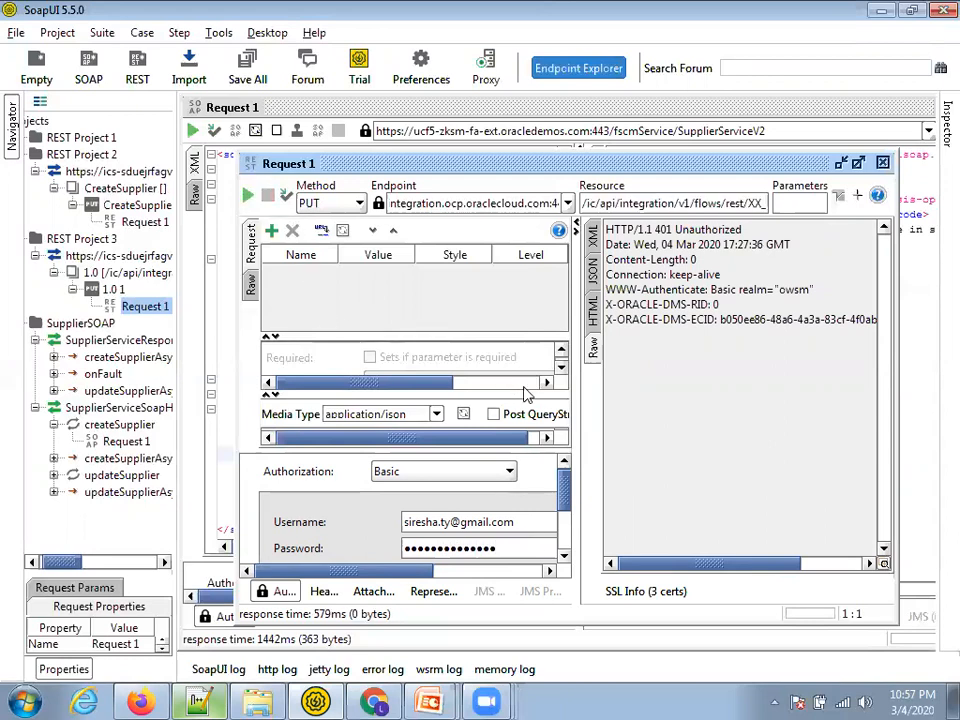
Replace the request endpoint with the integration's Endpoint URL and send the PUT again
triple_click(598, 204)
key("BackSpace")
key("shift+Tab")
key("ctrl+v")
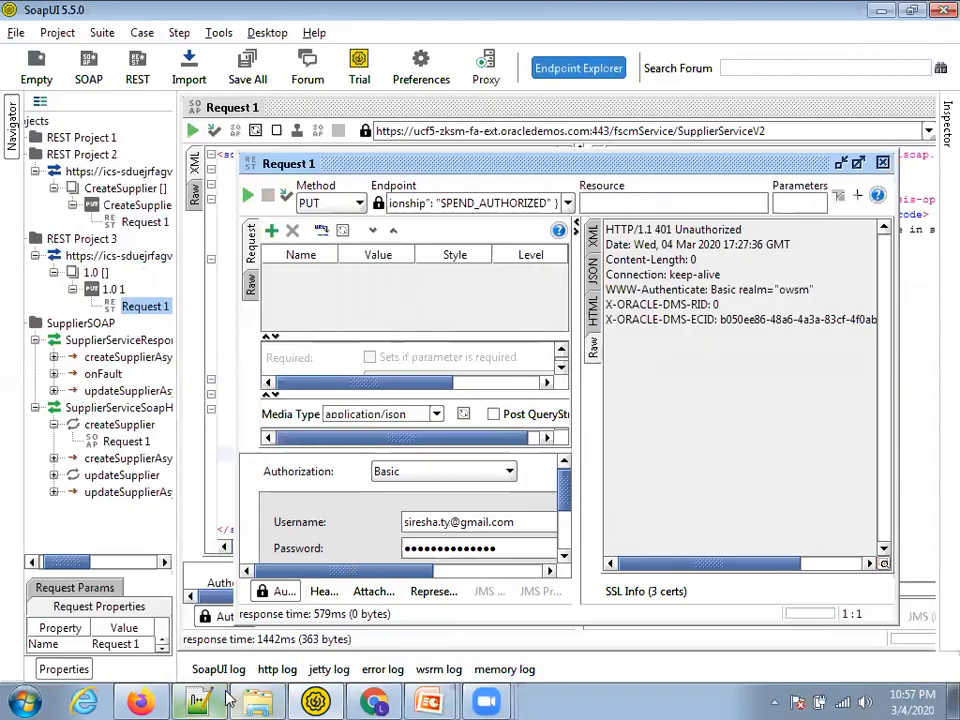
key("alt+Tab")
key("alt+Tab")
key("alt+Tab")
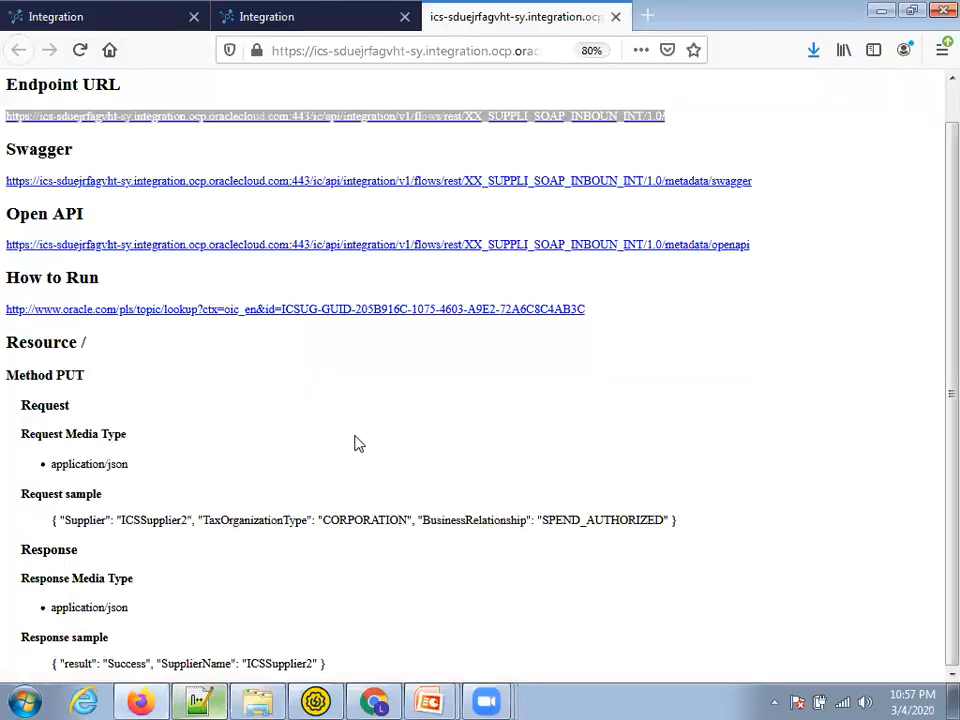
key("alt+Tab")
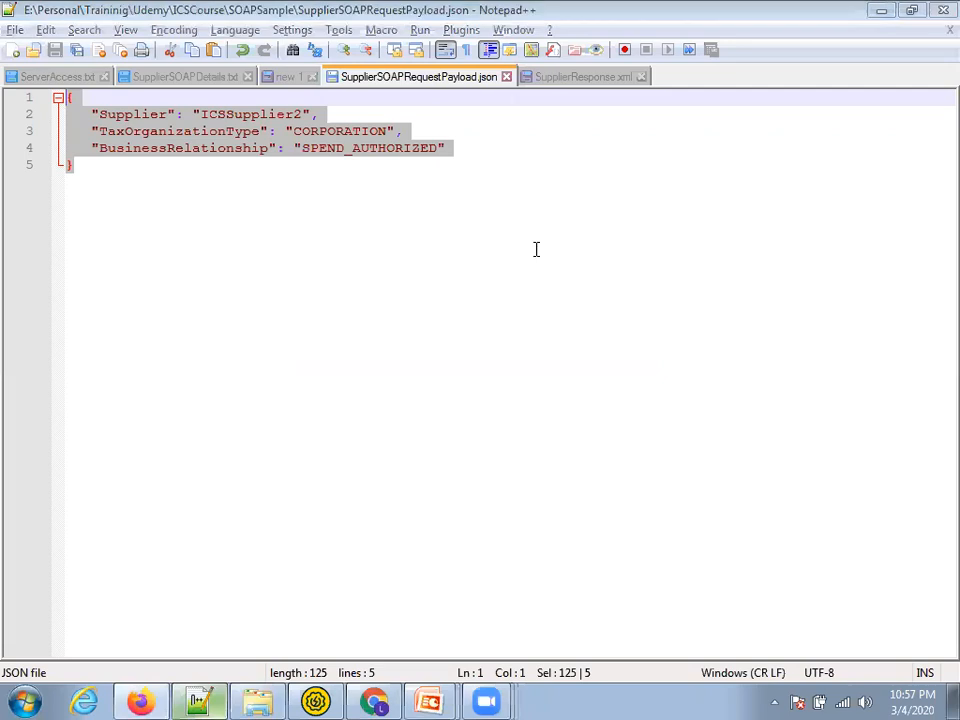
key("alt+Tab")
key("ctrl+v")
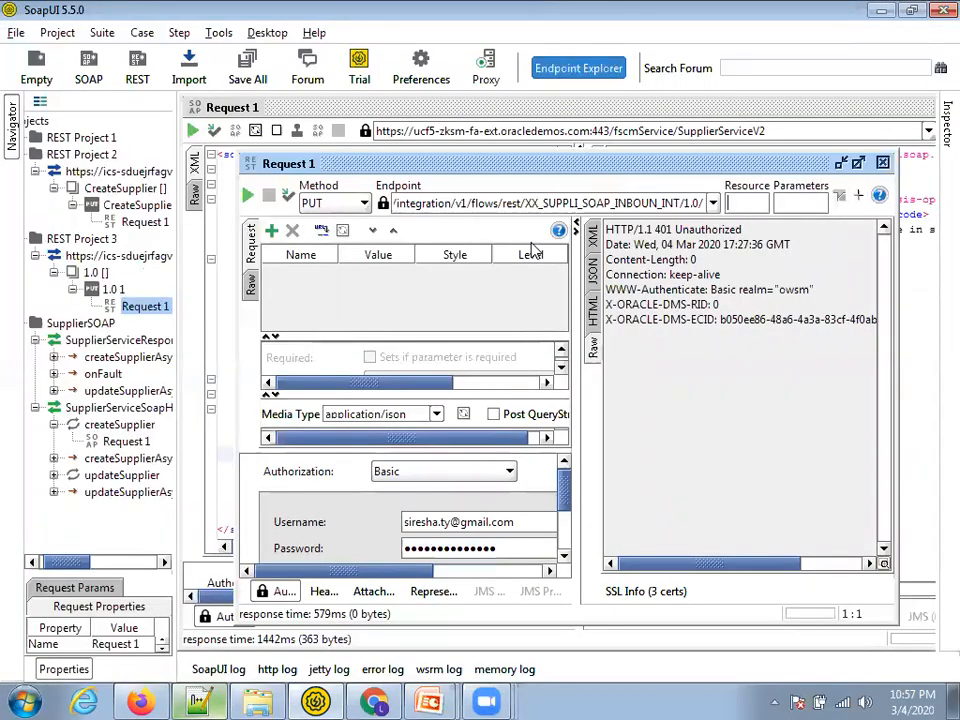
left_click(748, 204)
left_click(252, 197)
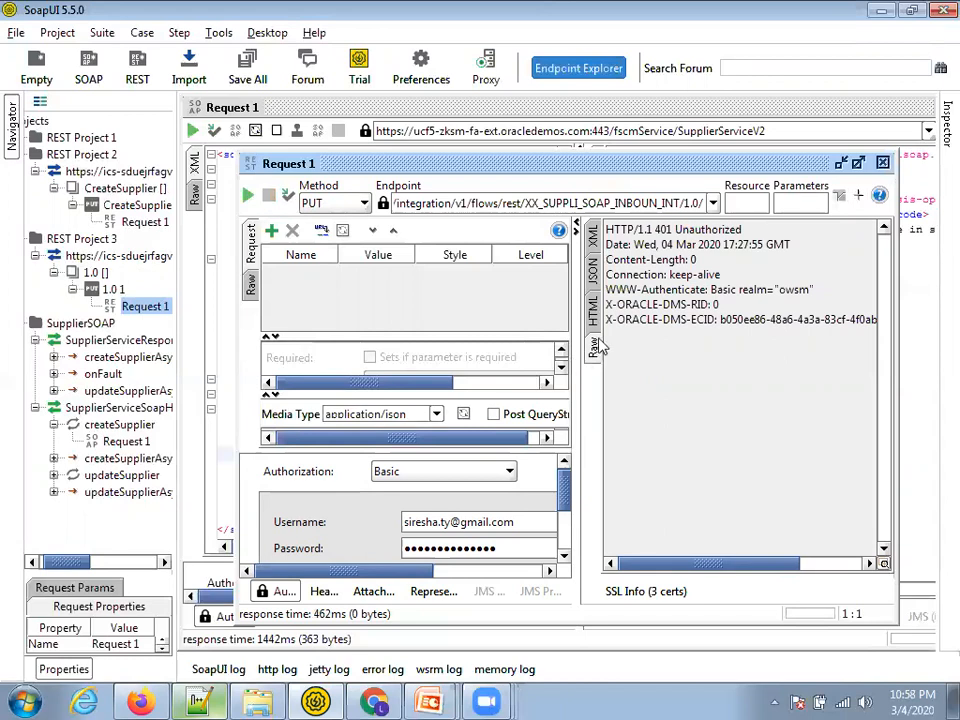
Expand the authorization settings pane to review the 401 Unauthorized response
scroll(481, 540, "down", 2)
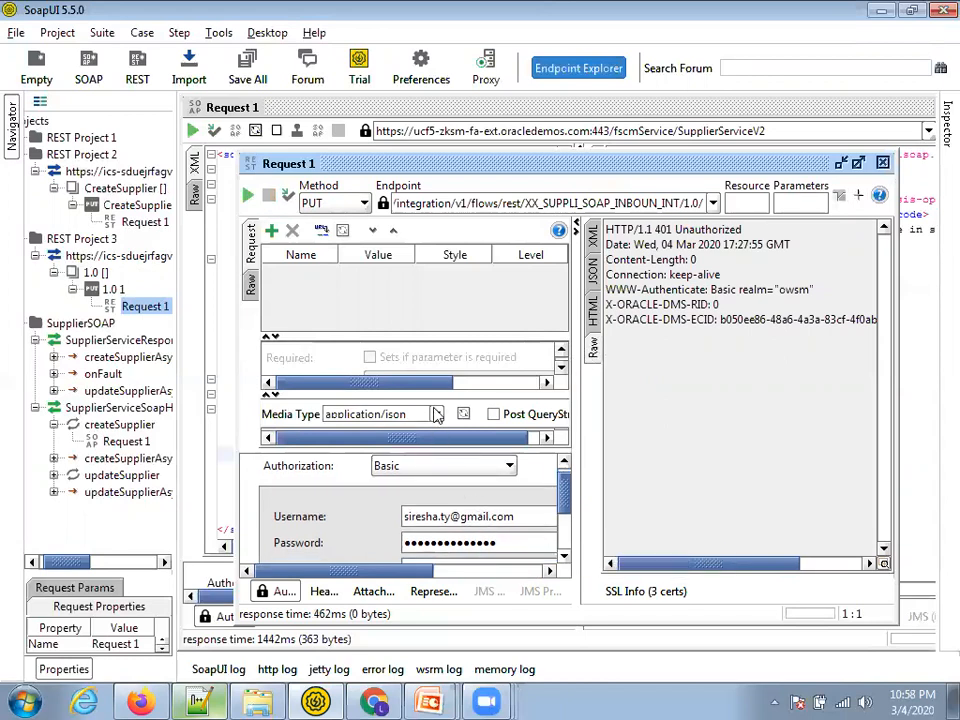
left_click_drag(426, 338, 427, 329)
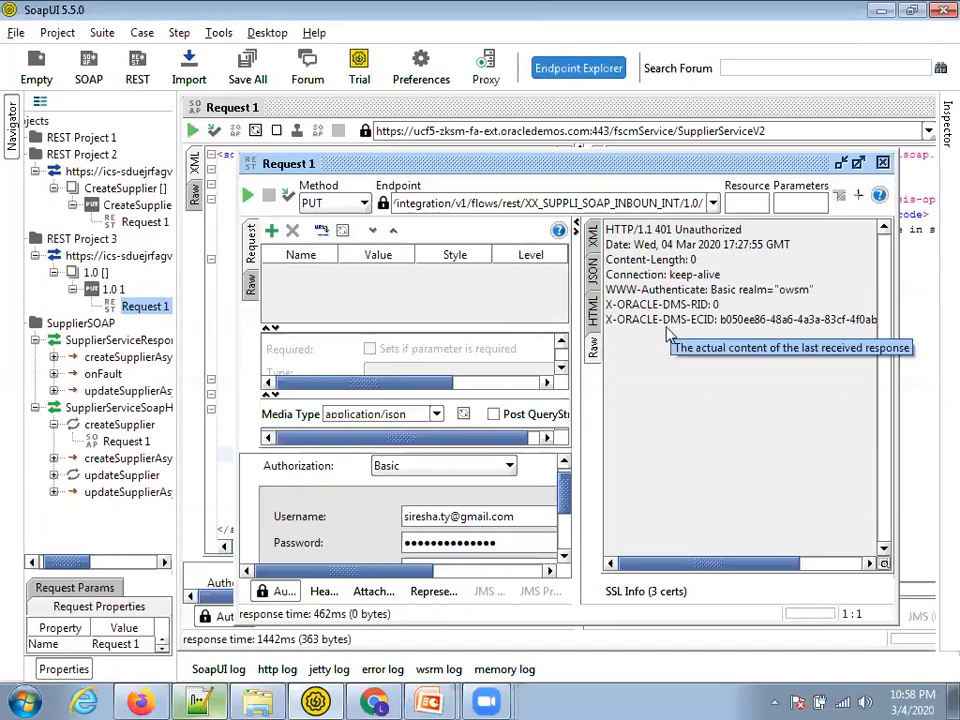
left_click(381, 701)
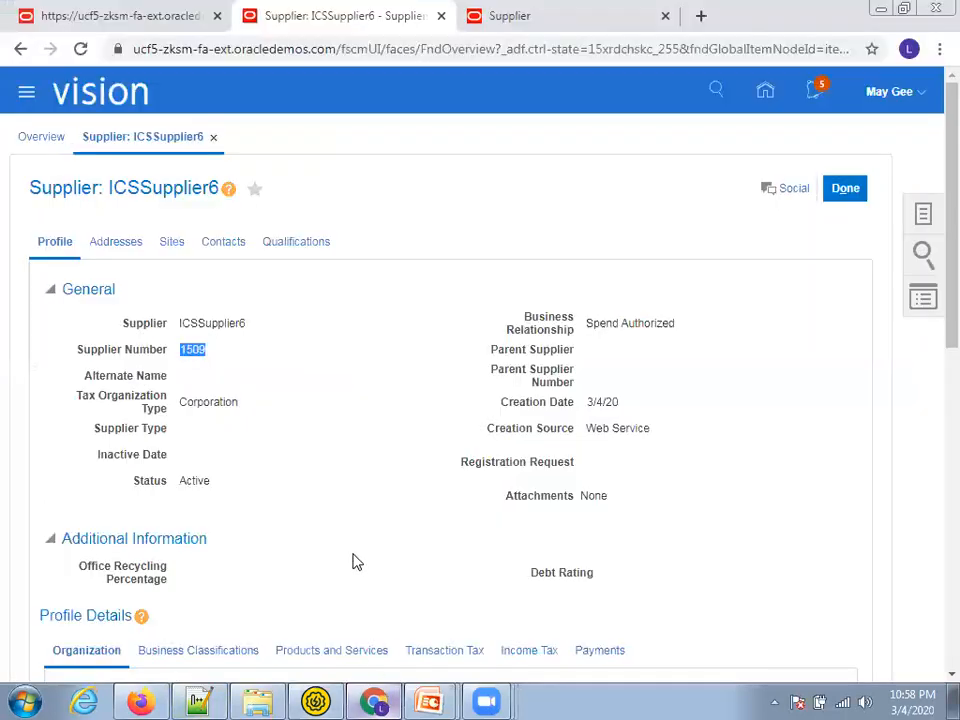
Revisit the integration's endpoint description page and clear the URL selection
left_click(158, 699)
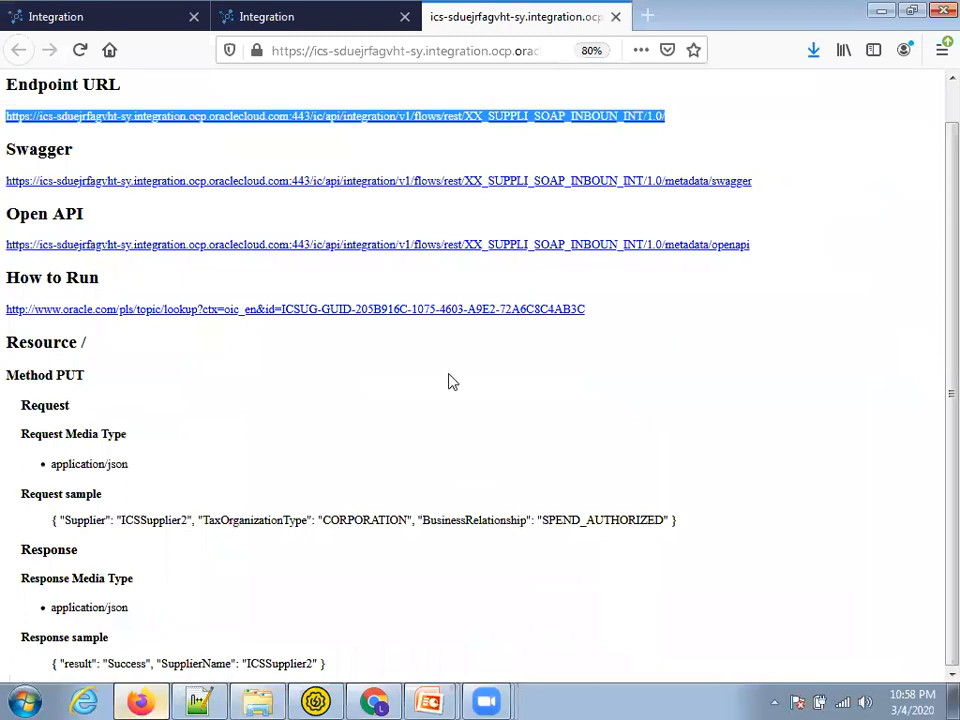
left_click(491, 370)
scroll(430, 300, "up", 1)
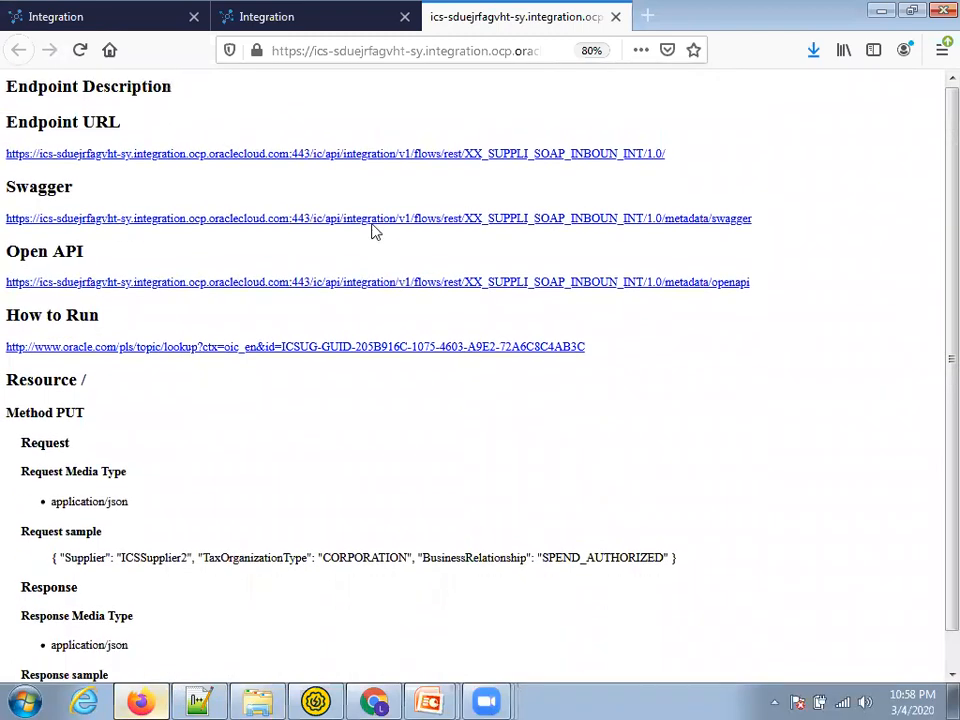
scroll(750, 290, "down", 1)
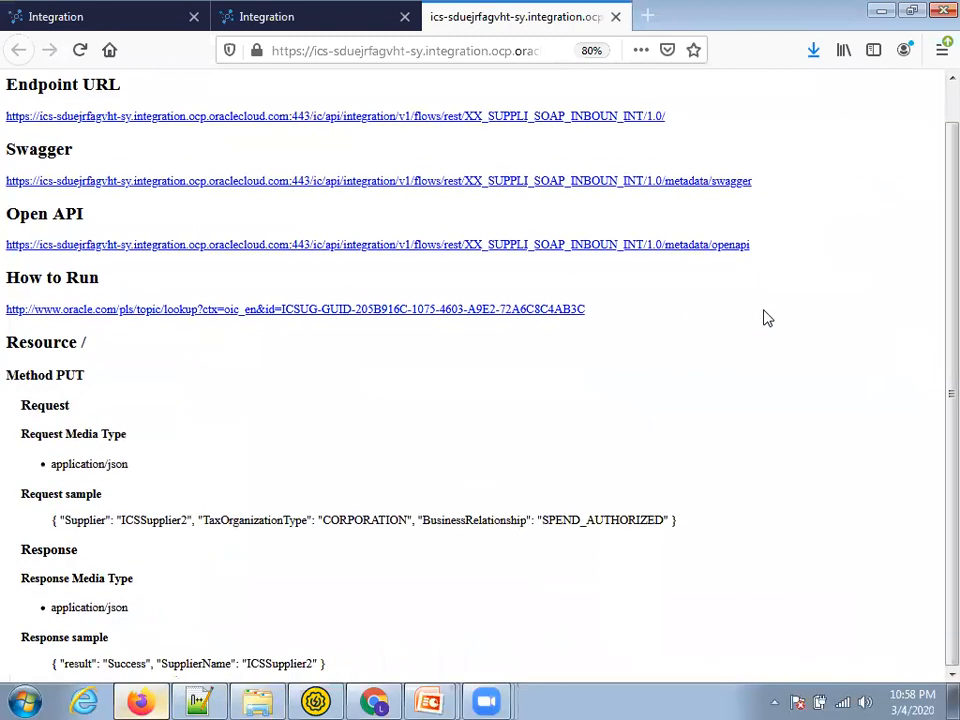
Open Monitoring > Integrations for the message counts, then the Errors list
key("ctrl+Tab")
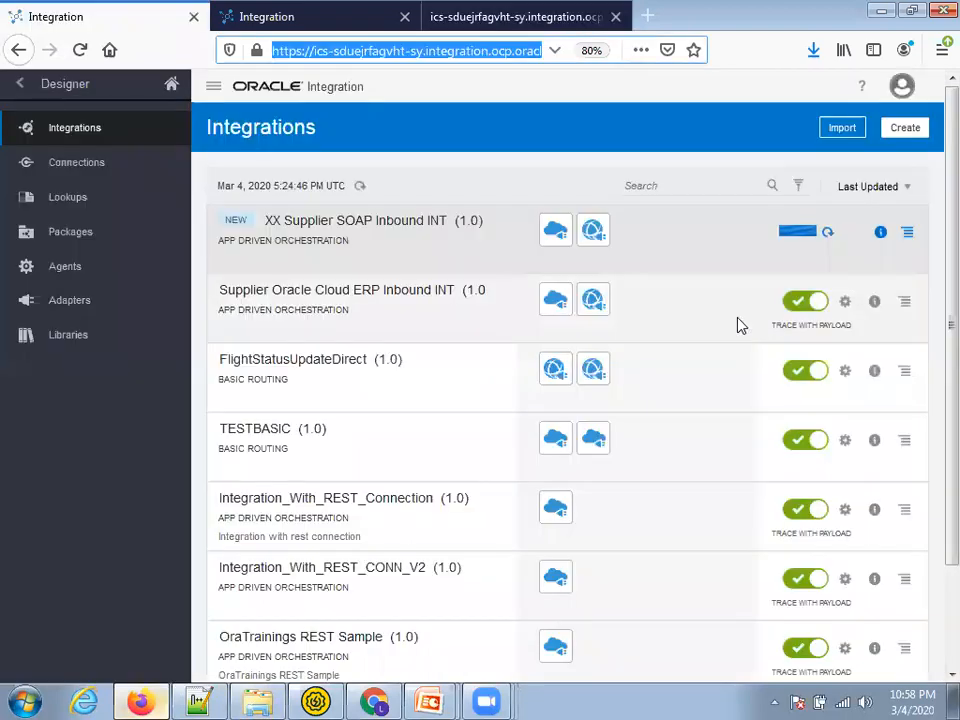
left_click(20, 86)
left_click(66, 163)
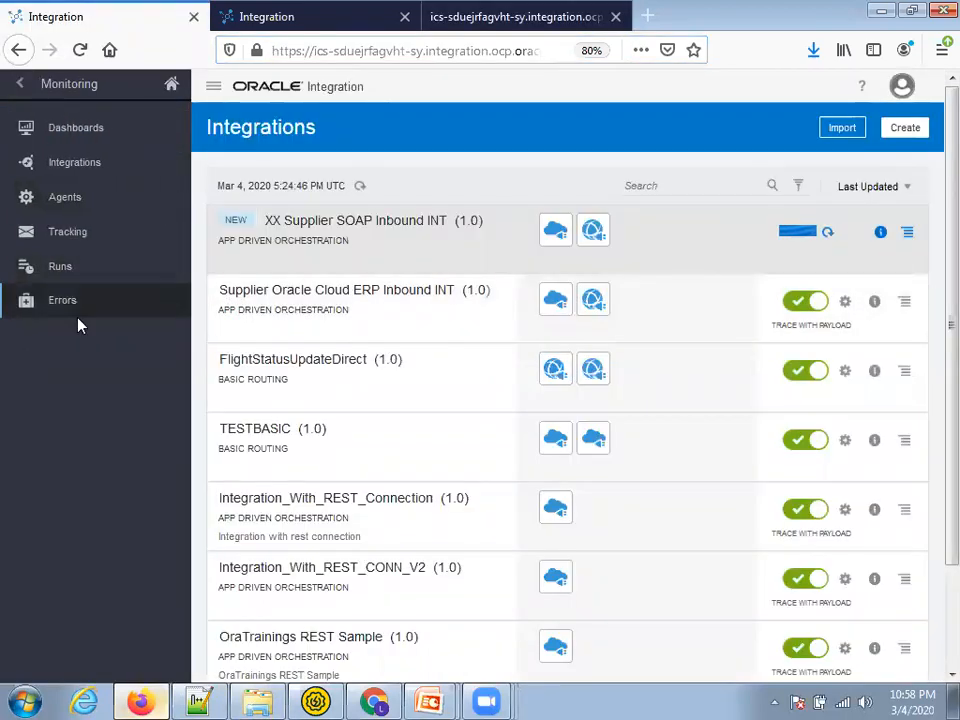
left_click(88, 176)
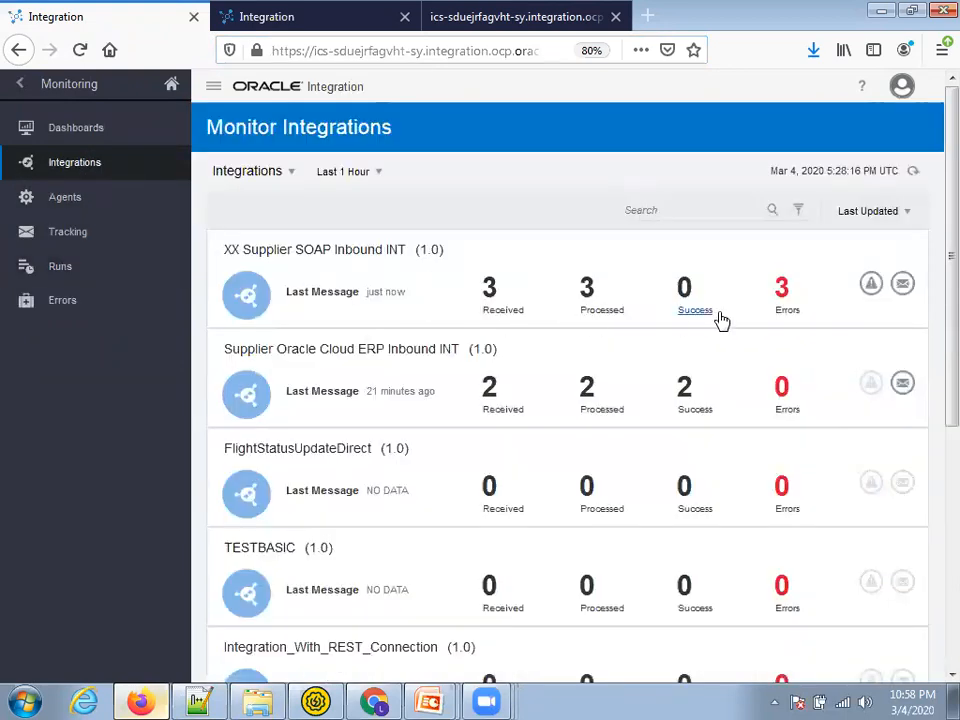
key("ctrl+minus")
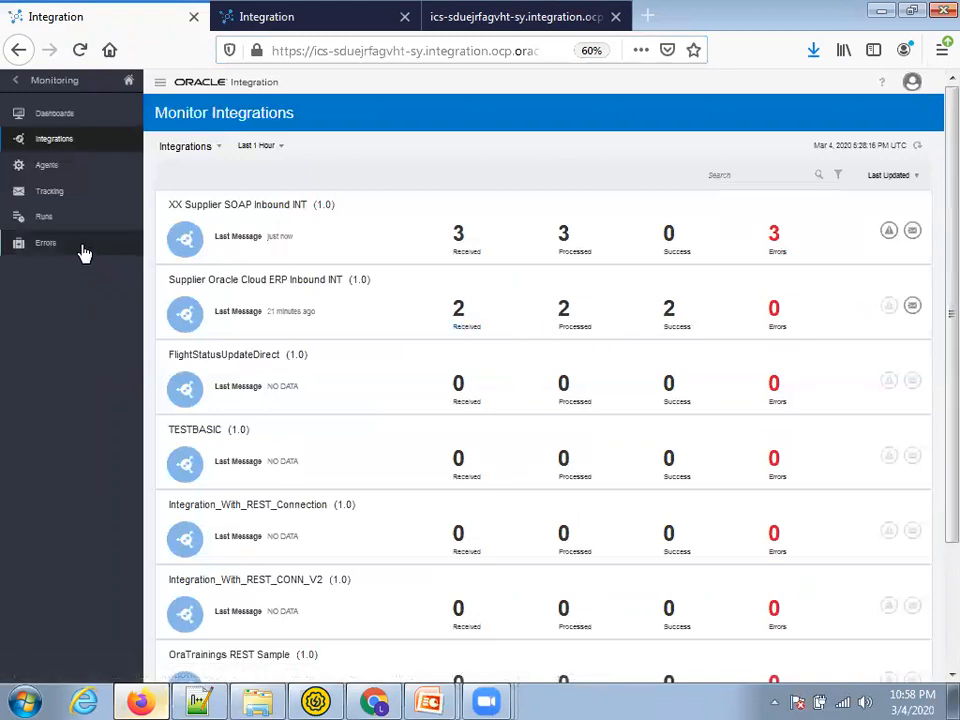
left_click(47, 245)
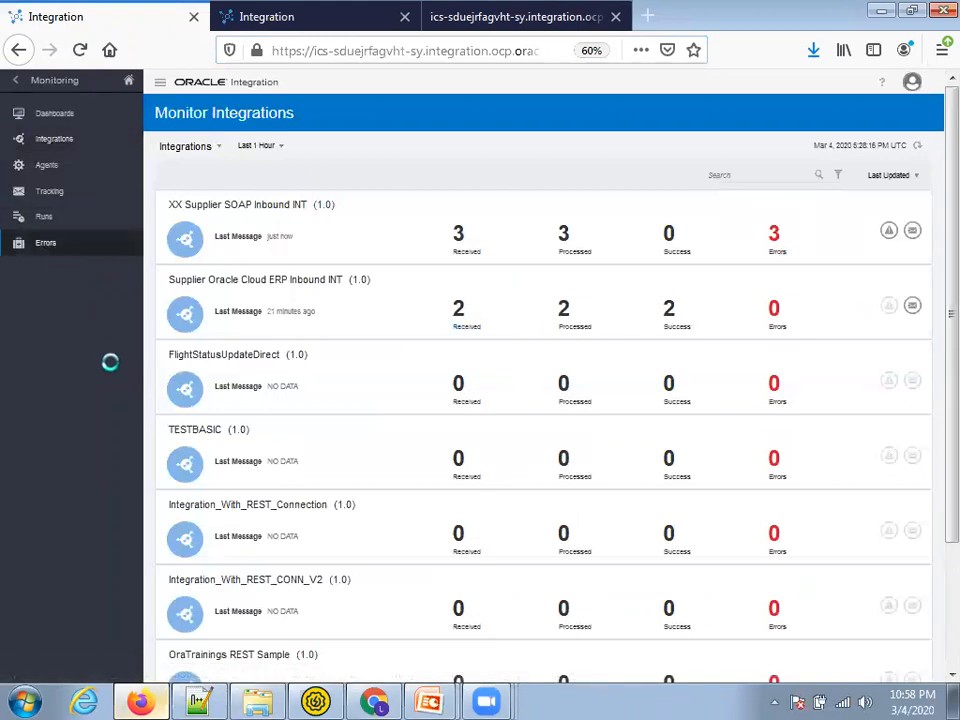
key("ctrl+plus")
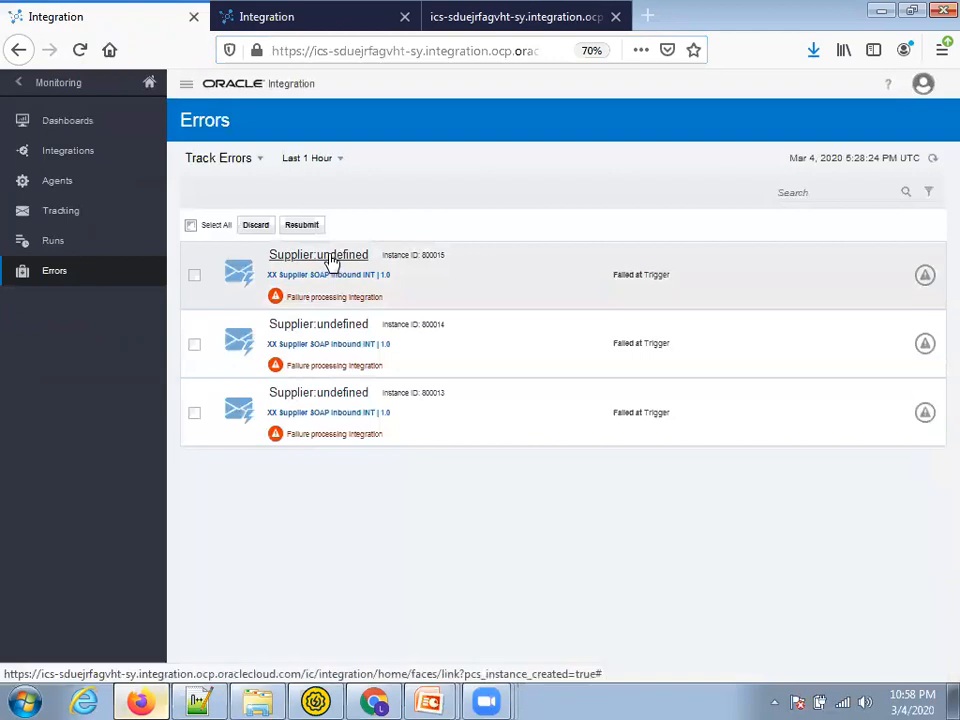
Open failed instance 800015's errors and expand the HTTP 401 Unauthorized detail message
left_click(331, 257)
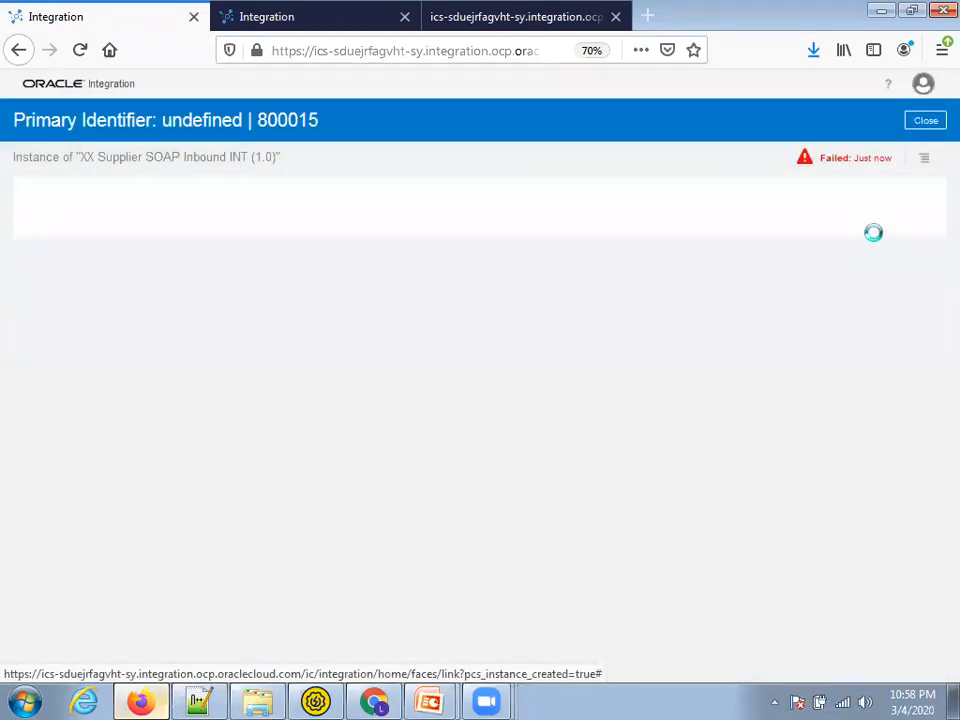
left_click(921, 162)
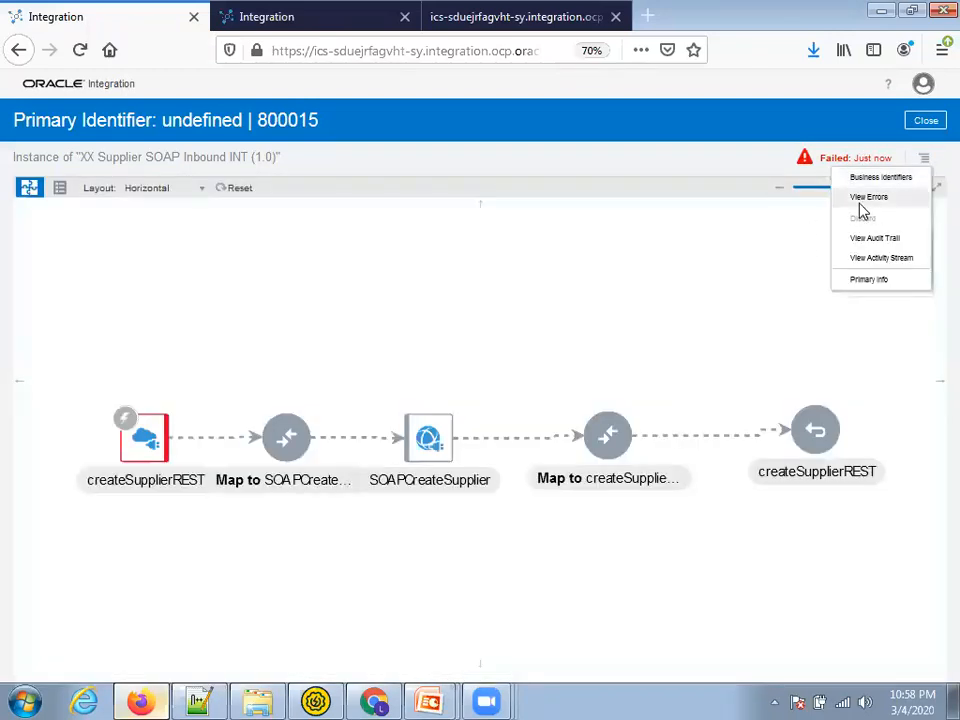
left_click(861, 203)
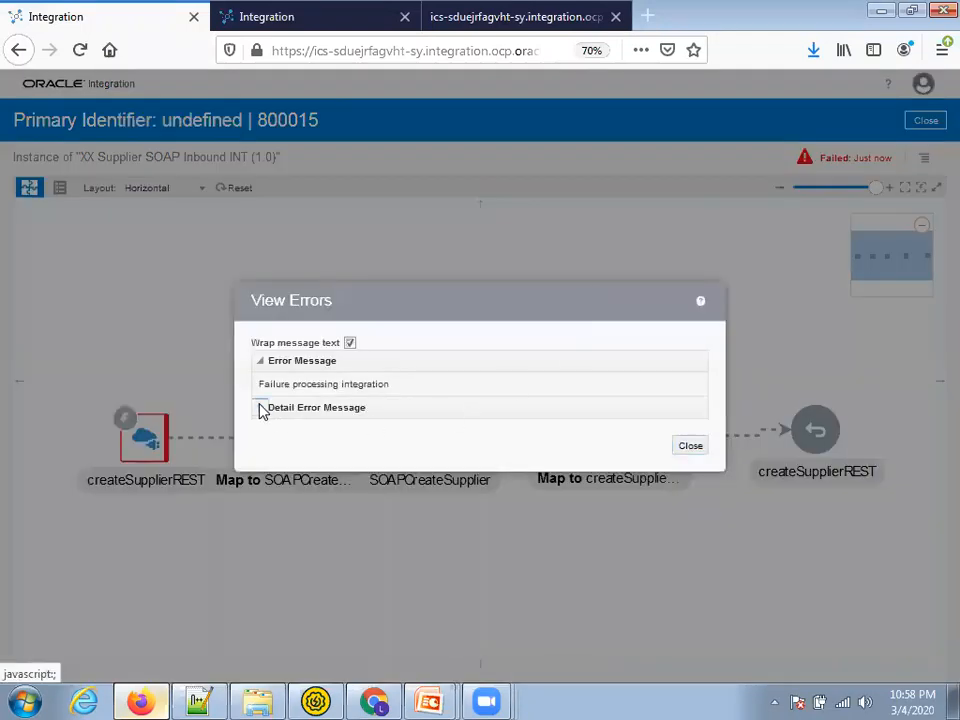
left_click(261, 410)
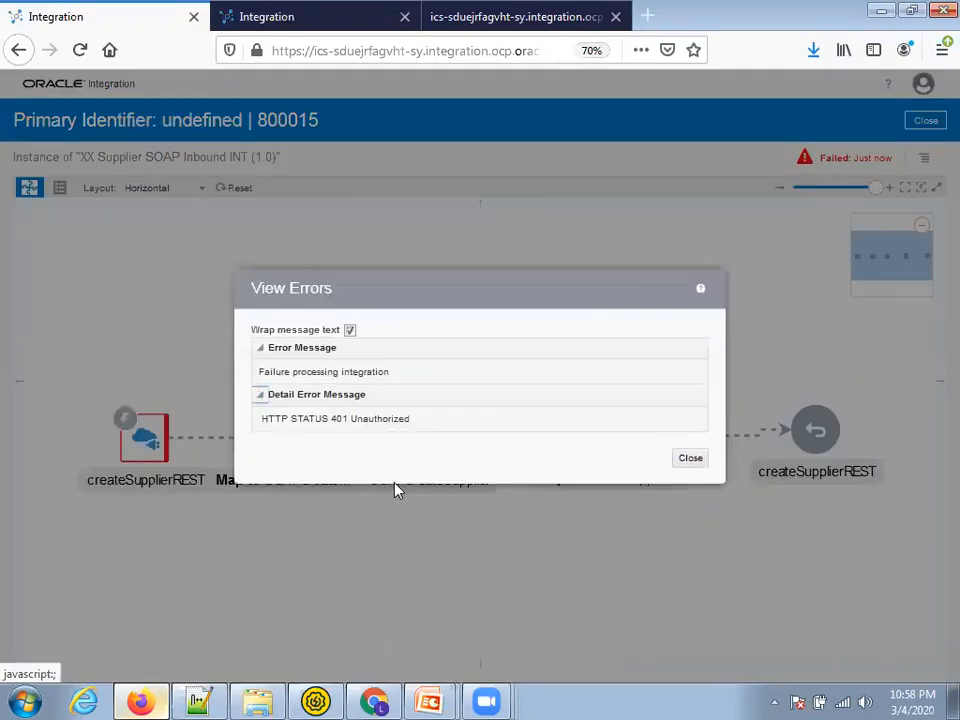
Check the Endpoint URL and PUT method on the endpoint description page
key("ctrl+Tab")
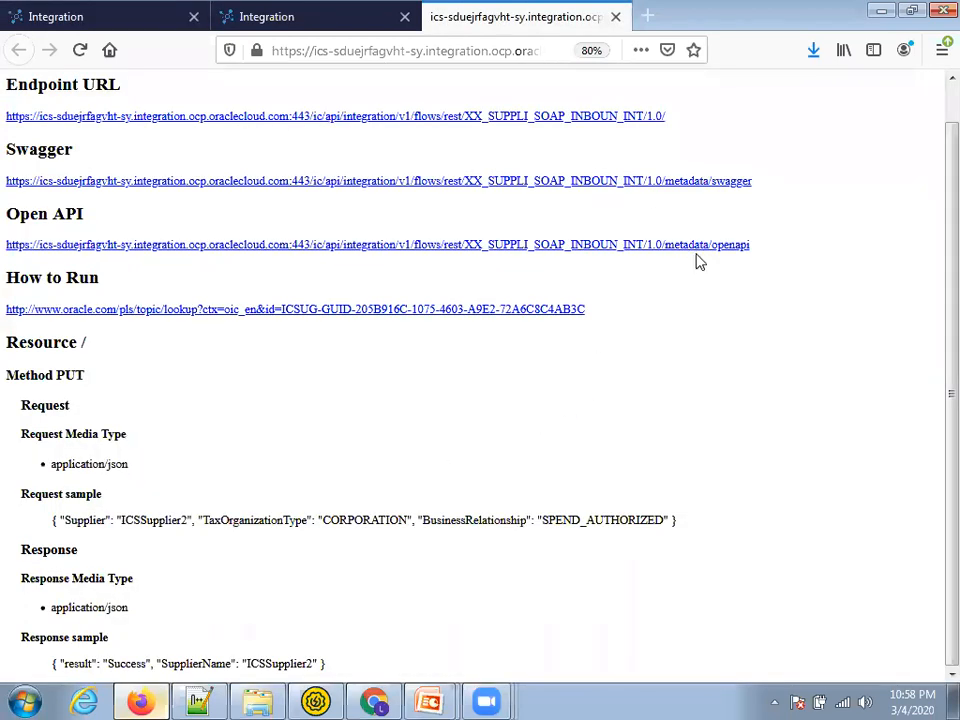
scroll(640, 285, "up", 2)
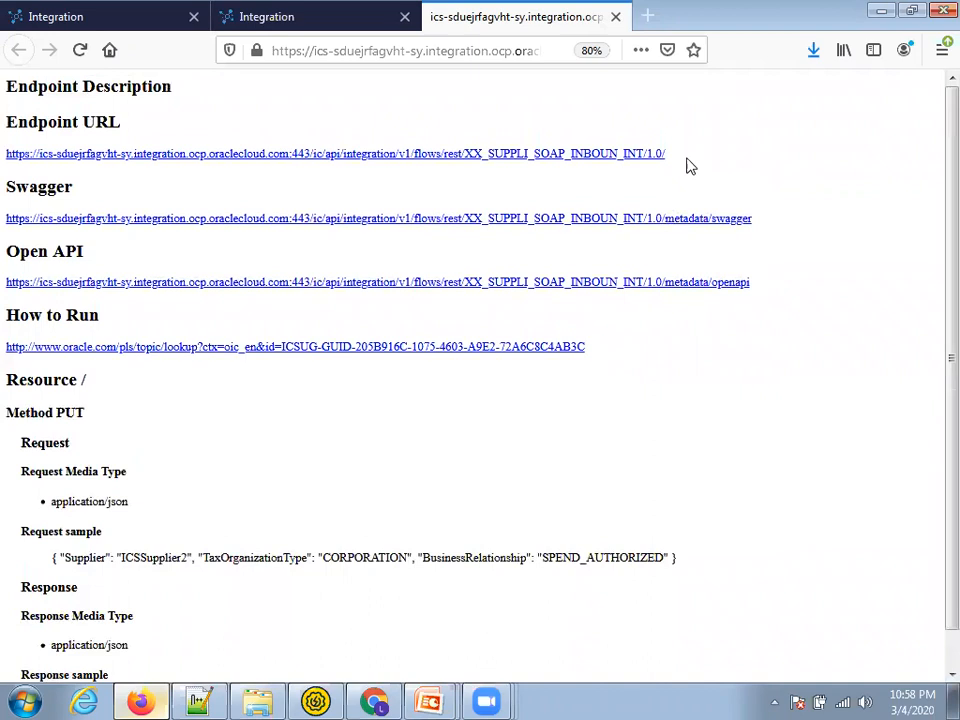
left_click_drag(3, 132, 3, 166)
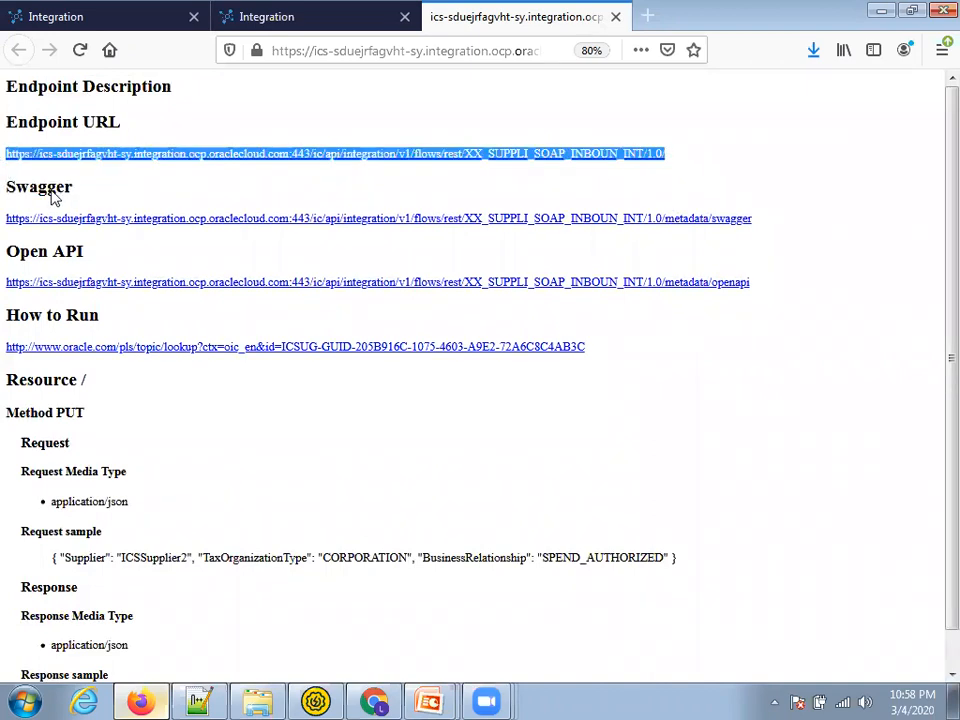
scroll(319, 410, "down", 1)
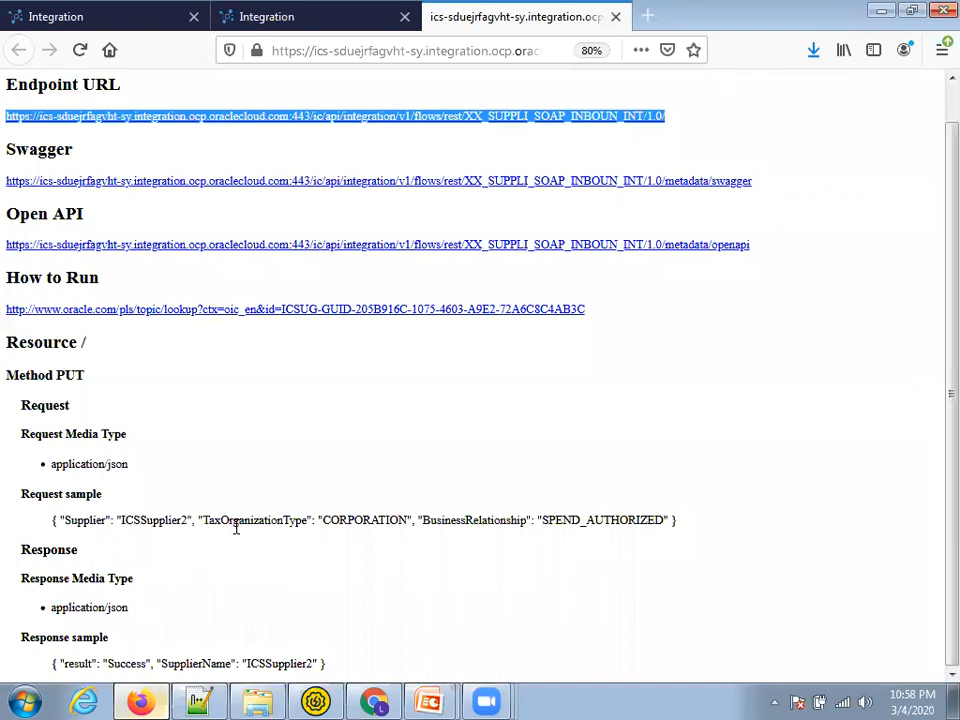
double_click(68, 375)
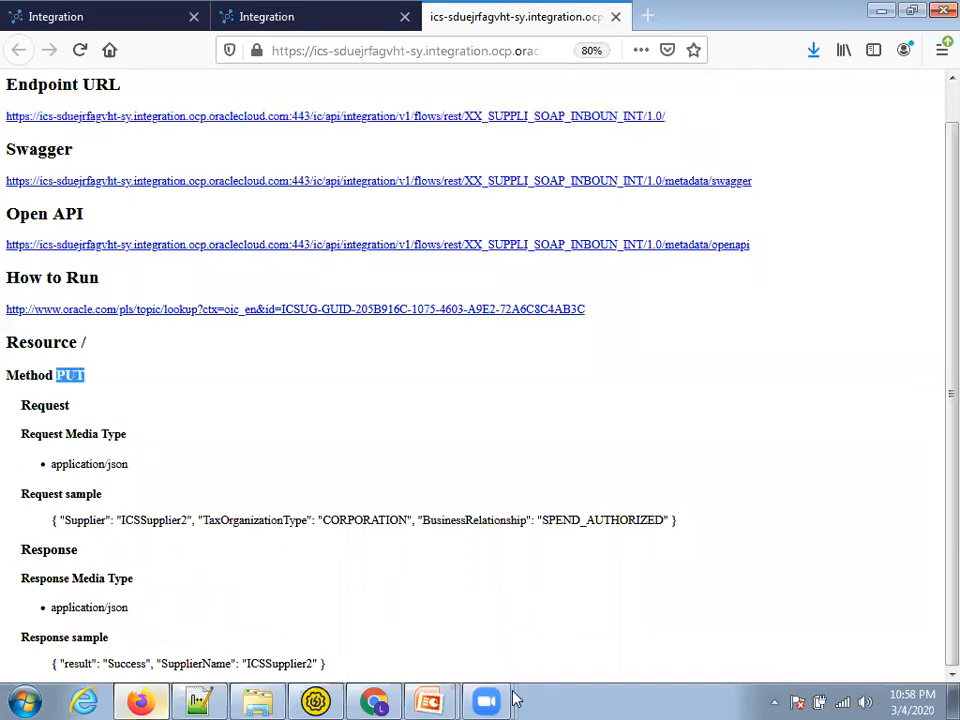
left_click(318, 701)
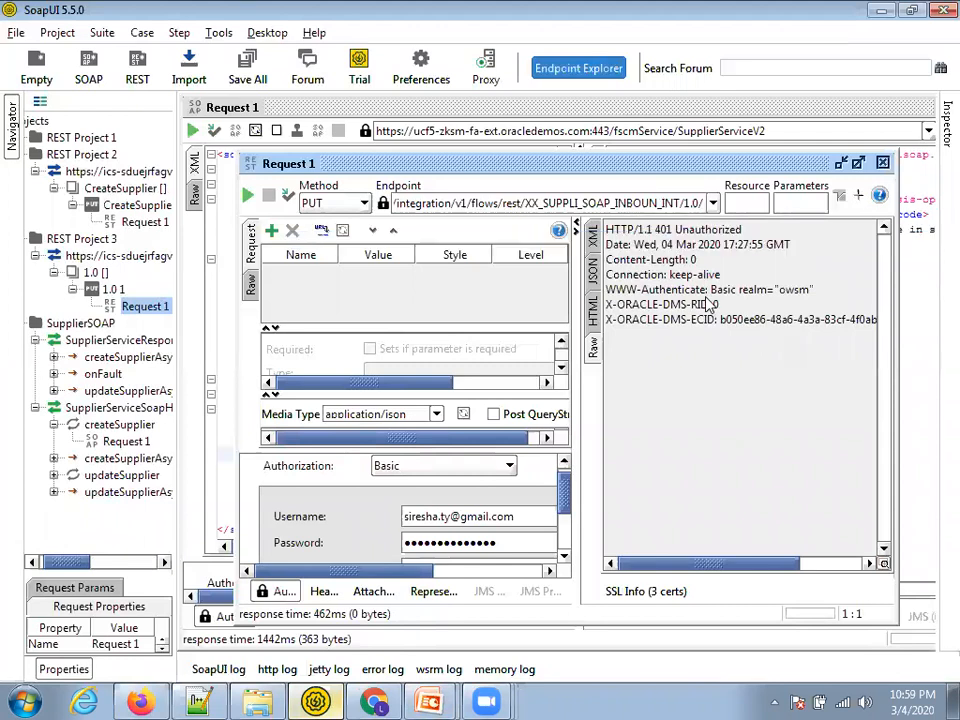
Fix the misspelled username in the Auth settings by inserting the missing 'e'
key("Home")
key("End")
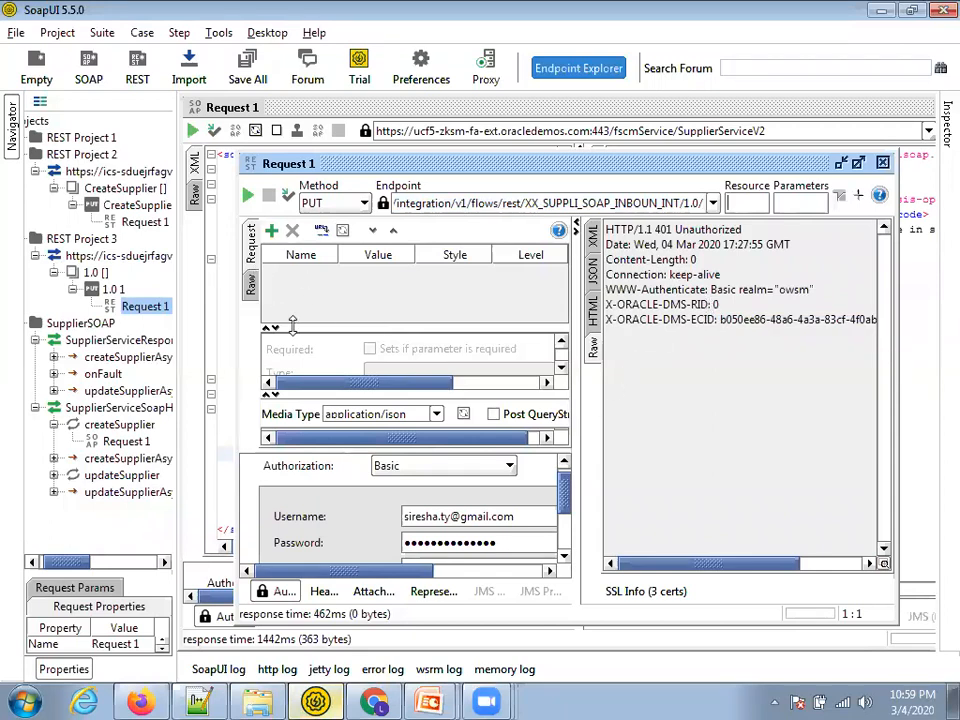
scroll(440, 510, "down", 2)
scroll(455, 520, "down", 1)
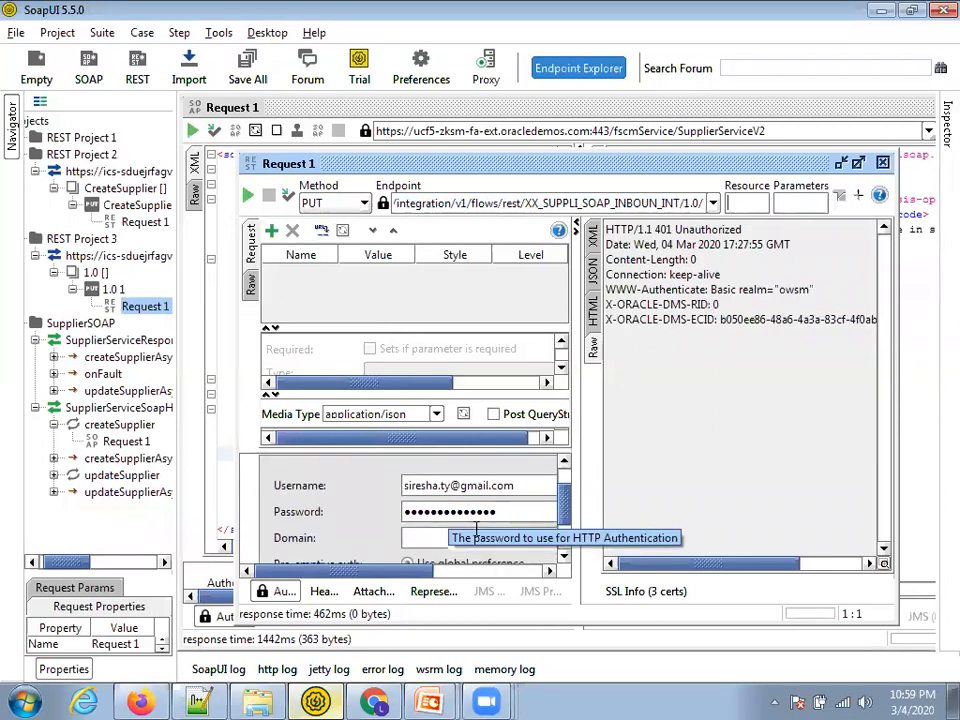
scroll(480, 533, "down", 1)
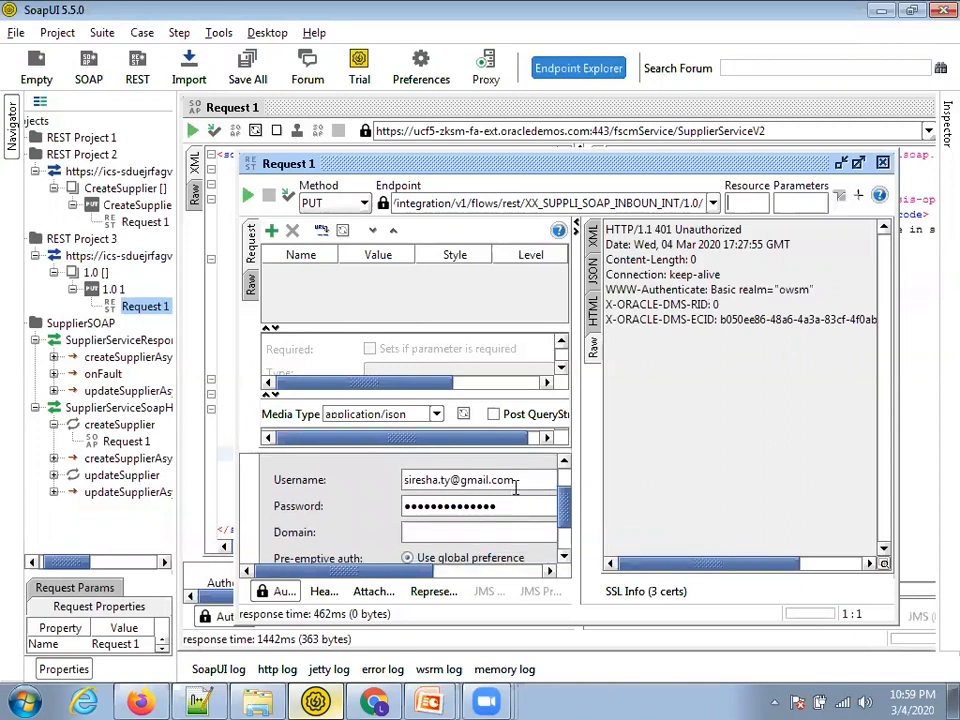
double_click(514, 481)
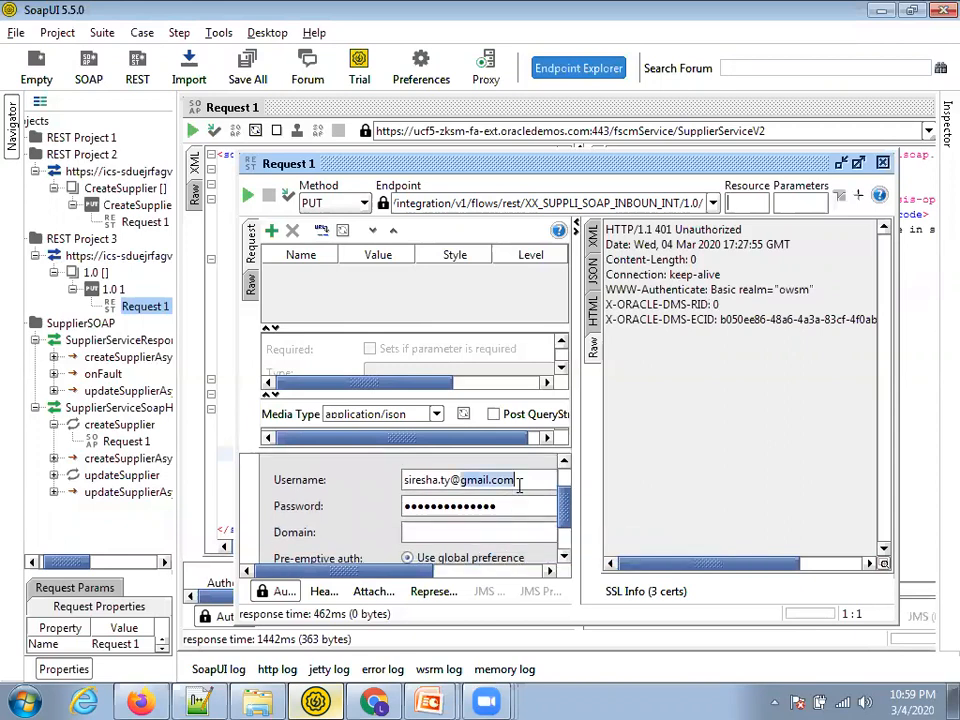
left_click(428, 480)
type("e")
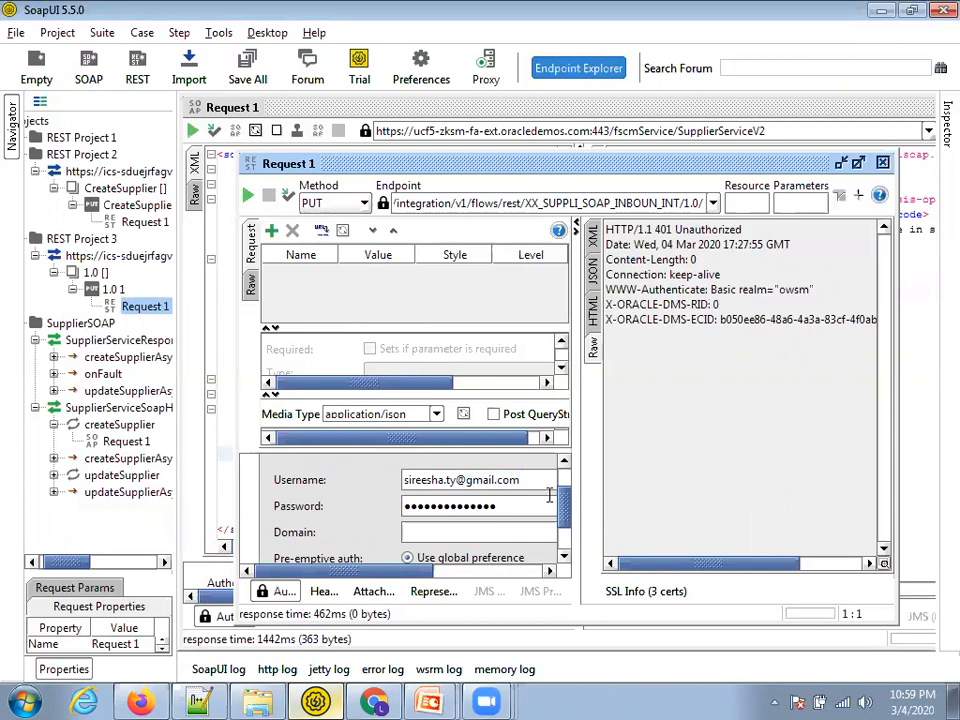
Resend the PUT and confirm 200 OK with SupplierName ICSSupplier10 in the response
left_click(247, 195)
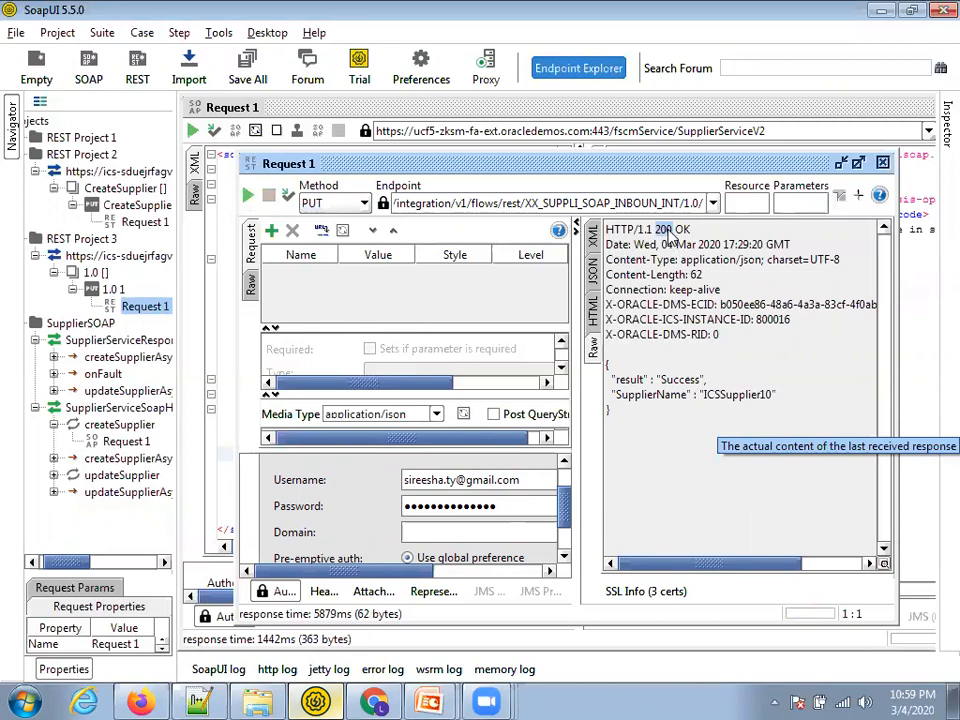
double_click(640, 396)
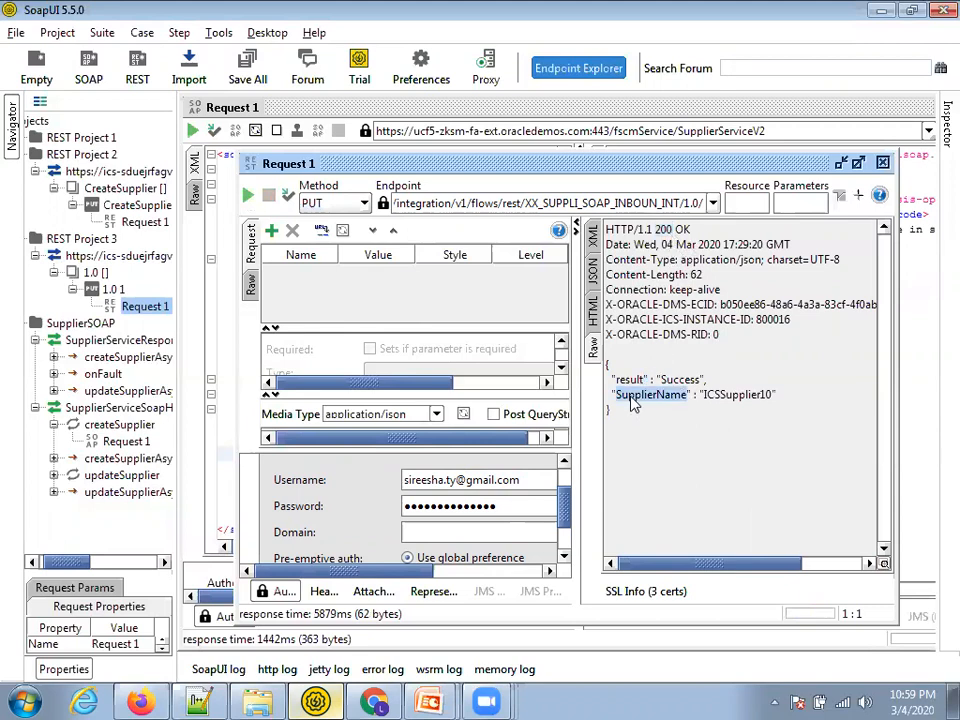
double_click(718, 400)
Review the ICSSupplier6 supplier record created by web service and start a supplier search
left_click(374, 702)
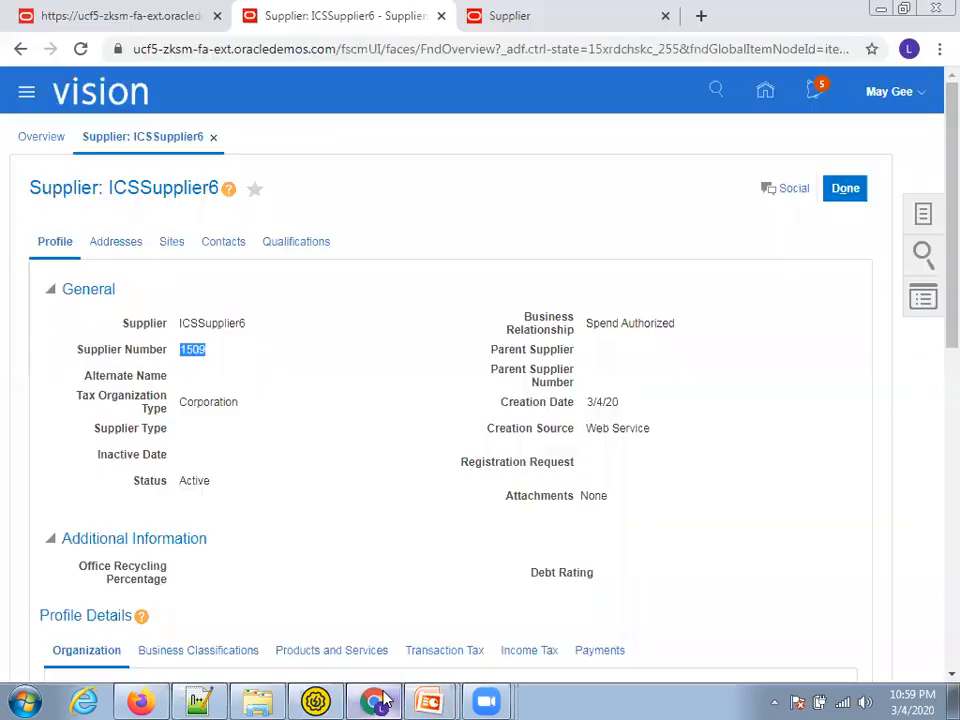
key("ctrl+Tab")
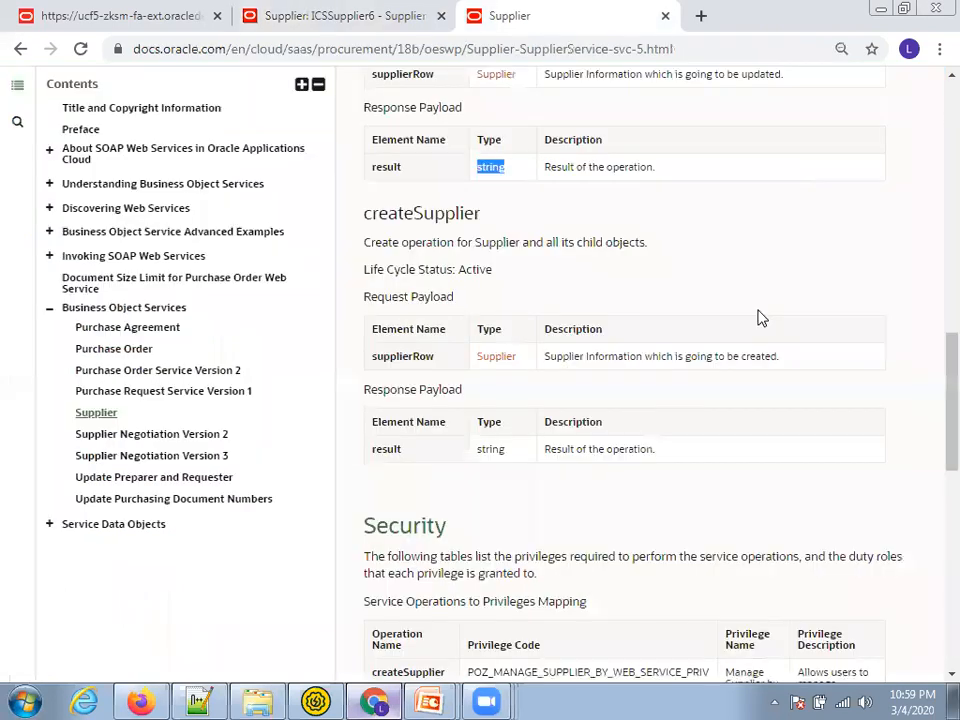
key("ctrl+shift+Tab")
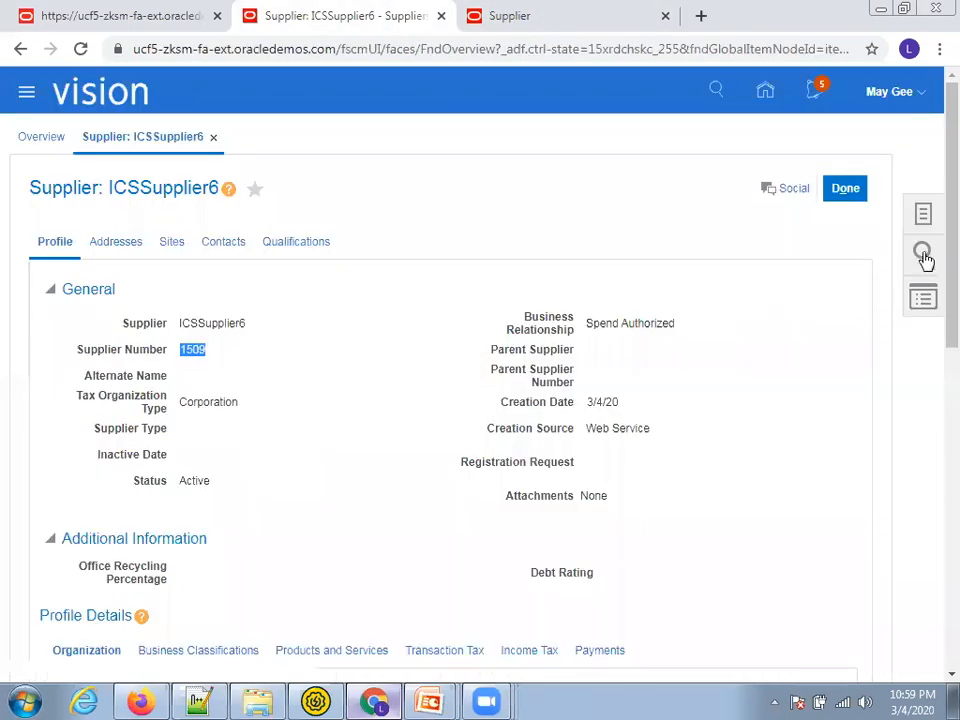
left_click(923, 254)
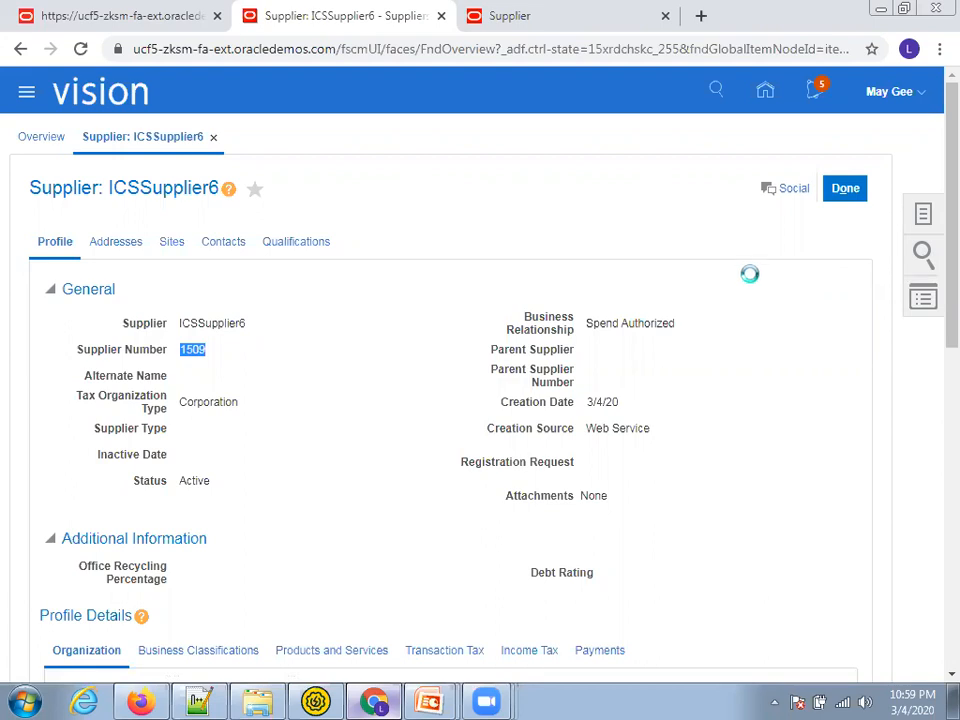
key("alt+Tab")
key("alt+Tab")
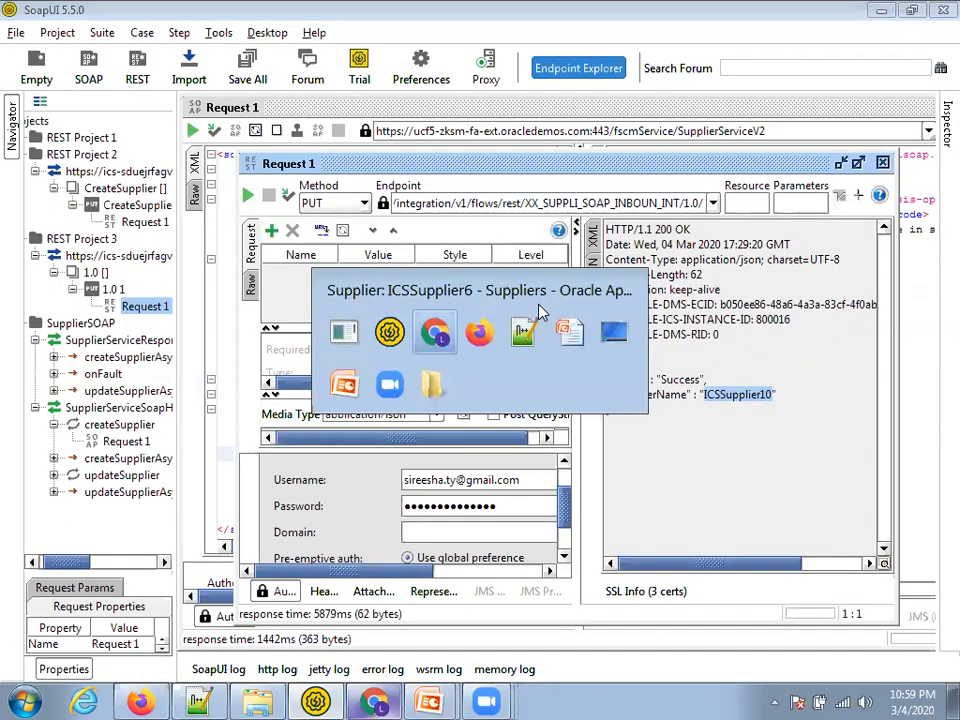
key("alt+Tab")
Close the 401 error details and failed instance view, then refresh the Errors list
key("ctrl+Tab")
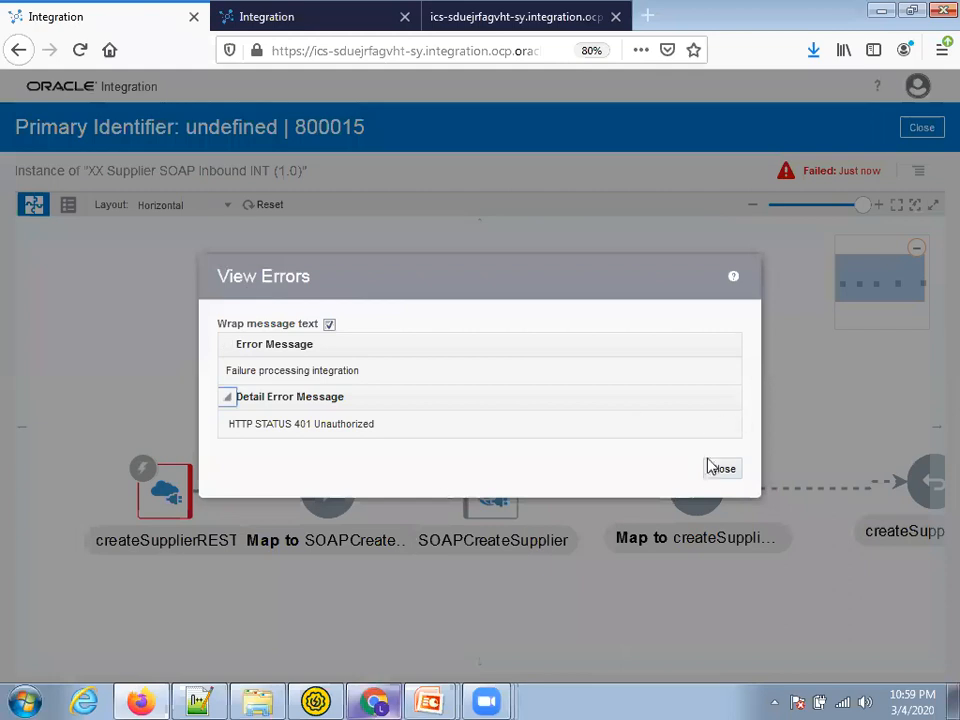
left_click(720, 468)
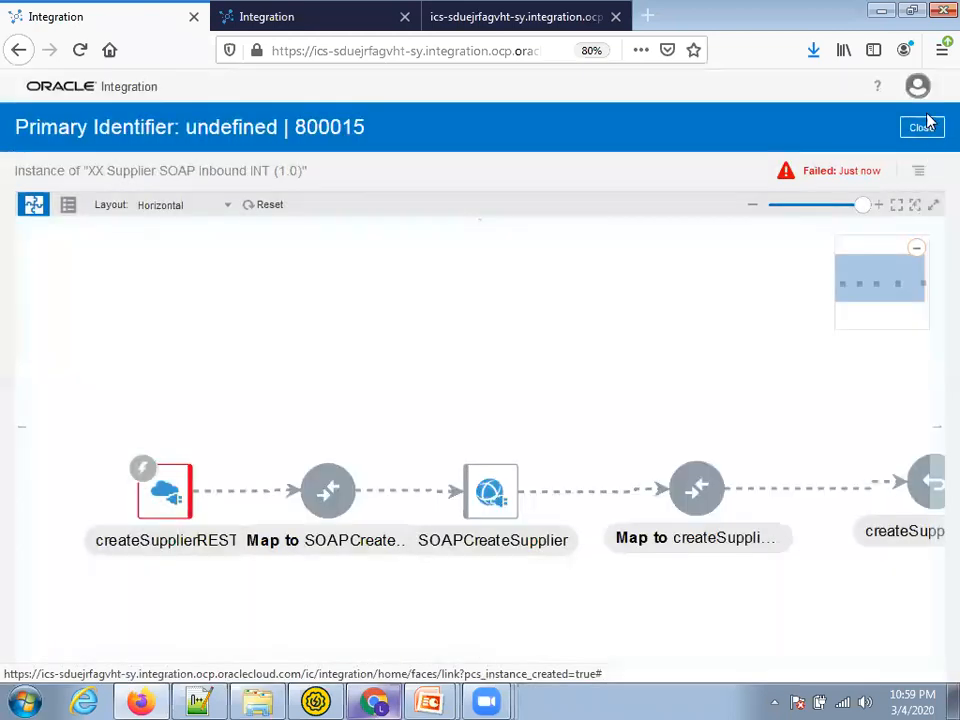
left_click(921, 127)
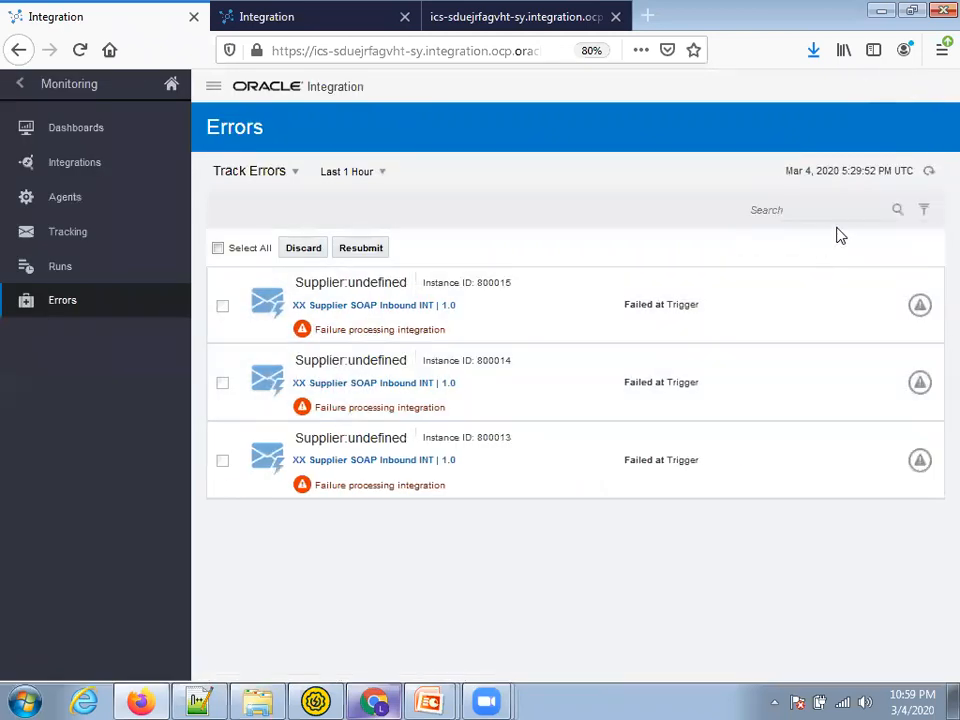
left_click(929, 171)
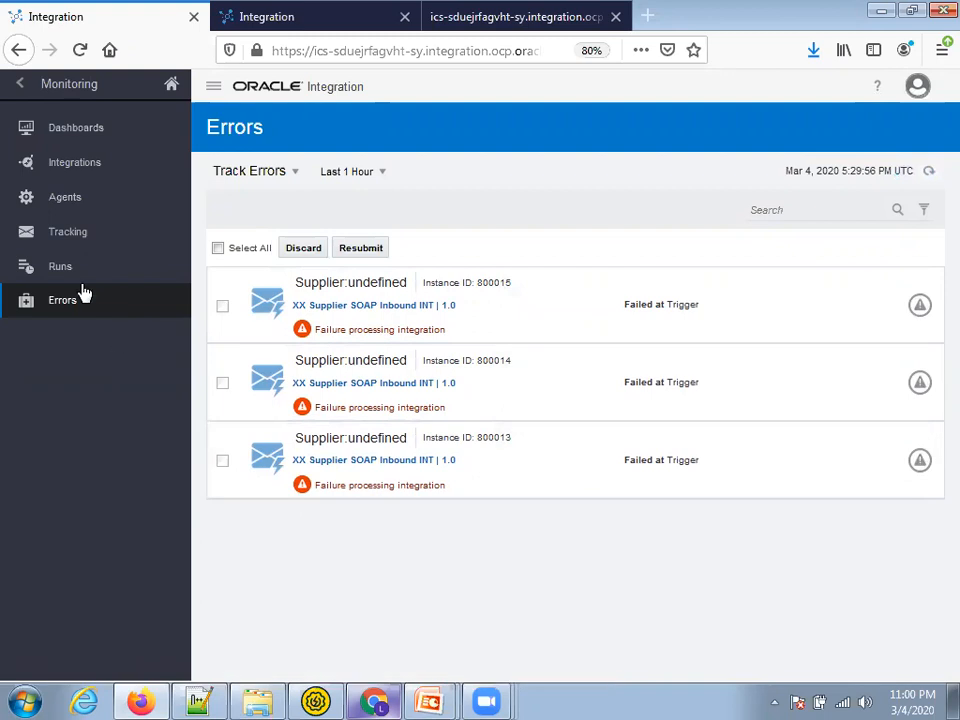
Open the Tracking list under Runs, zoomed out to 70%
left_click(60, 268)
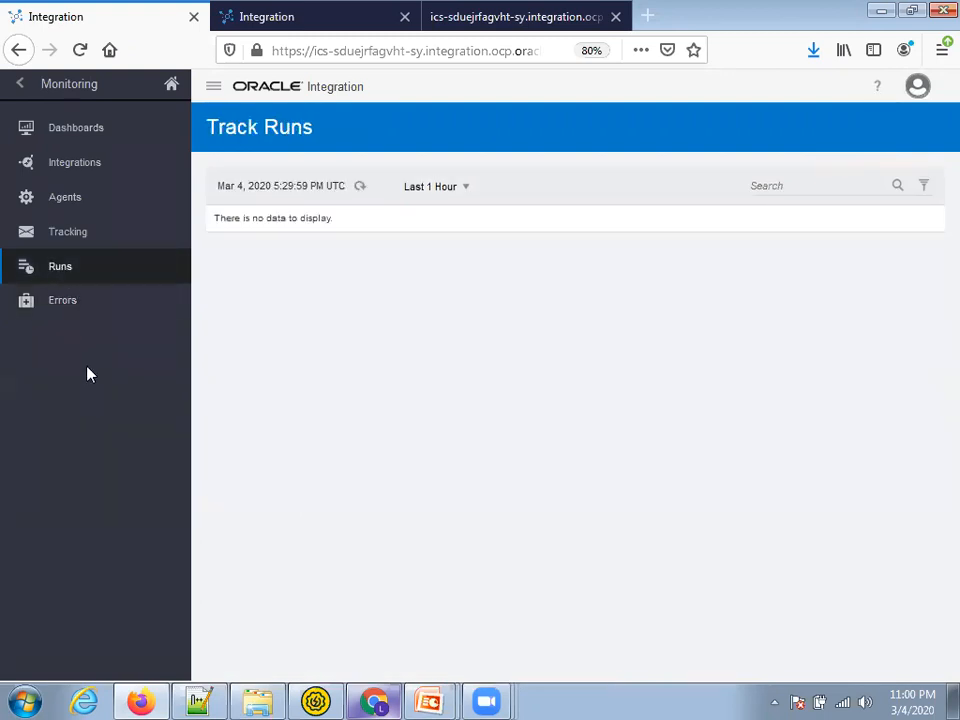
left_click(58, 234)
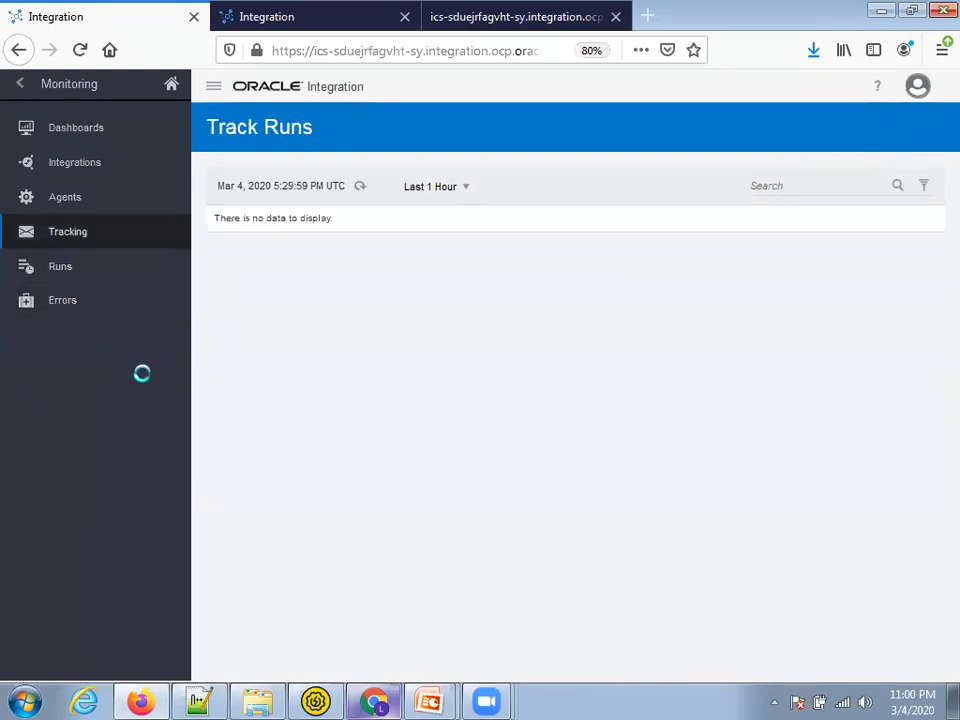
key("ctrl+minus")
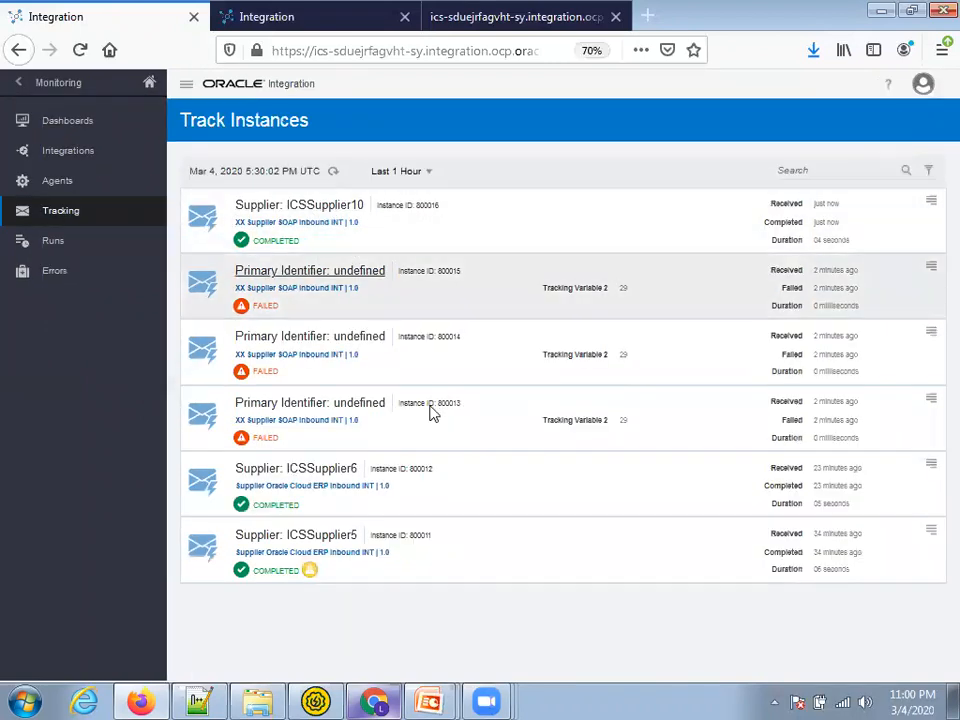
key("alt+Tab")
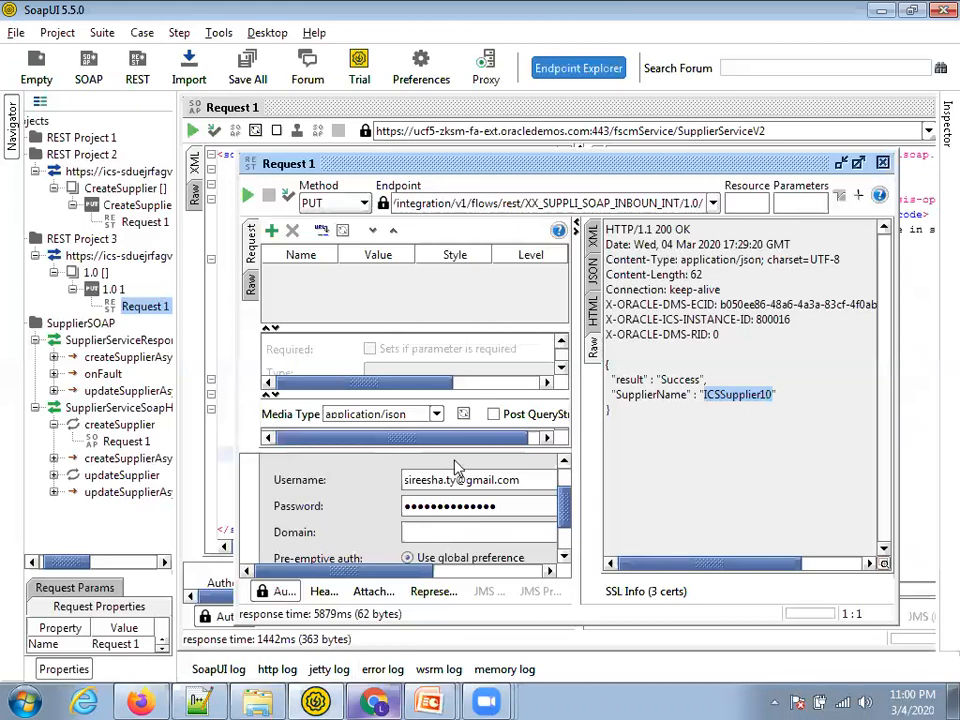
Change the JSON body's Supplier to ICSSupplier11 and resend the create-supplier request
scroll(380, 376, "down", 3)
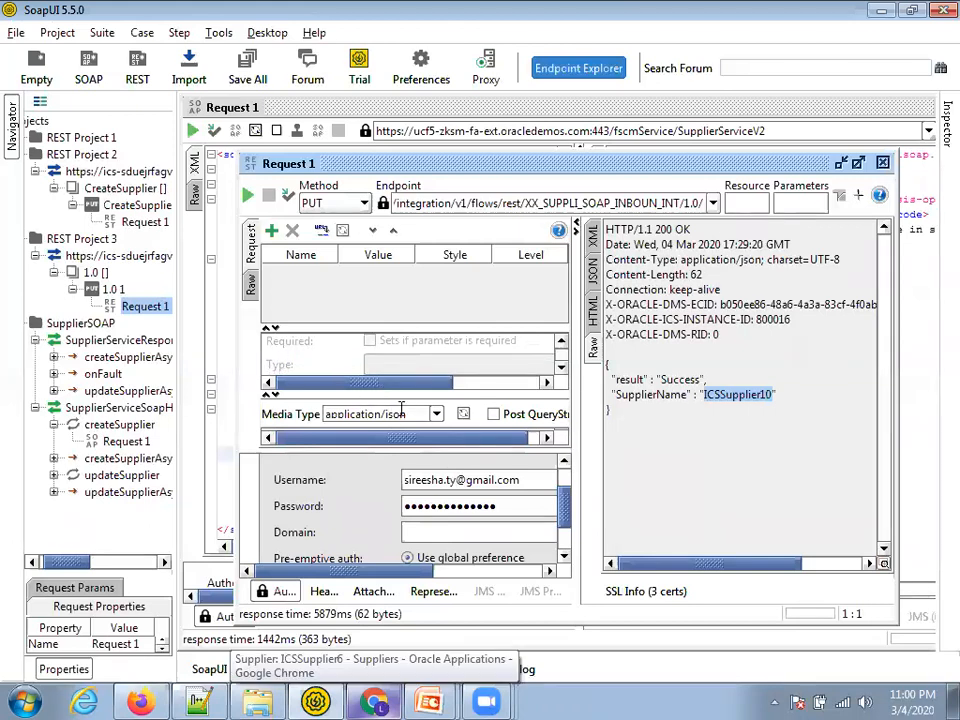
left_click_drag(405, 394, 405, 296)
left_click(452, 354)
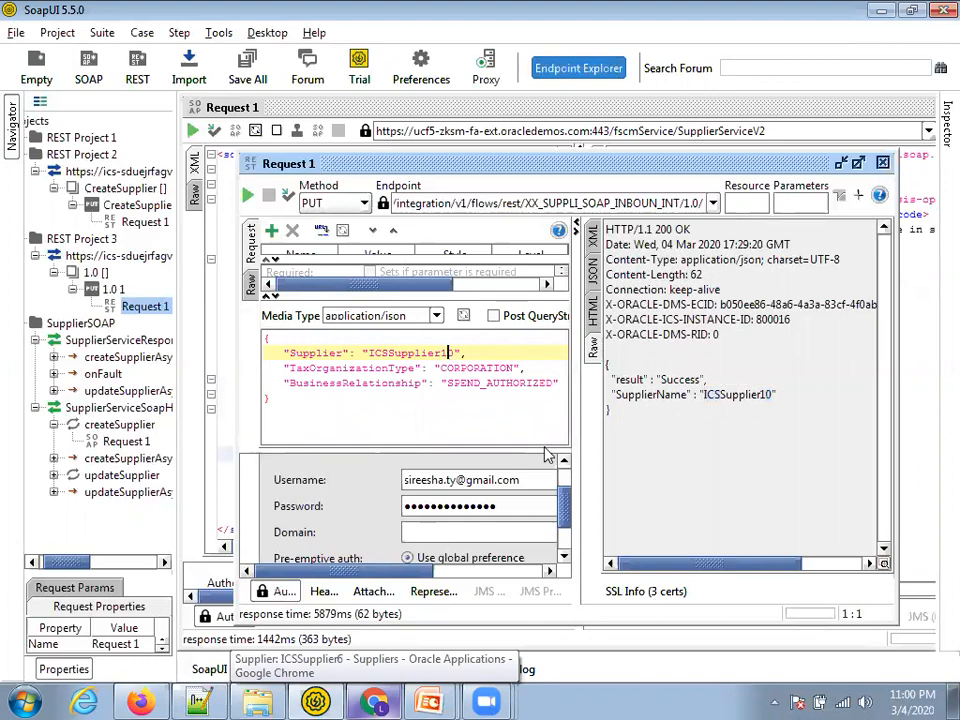
key("Delete")
type("1")
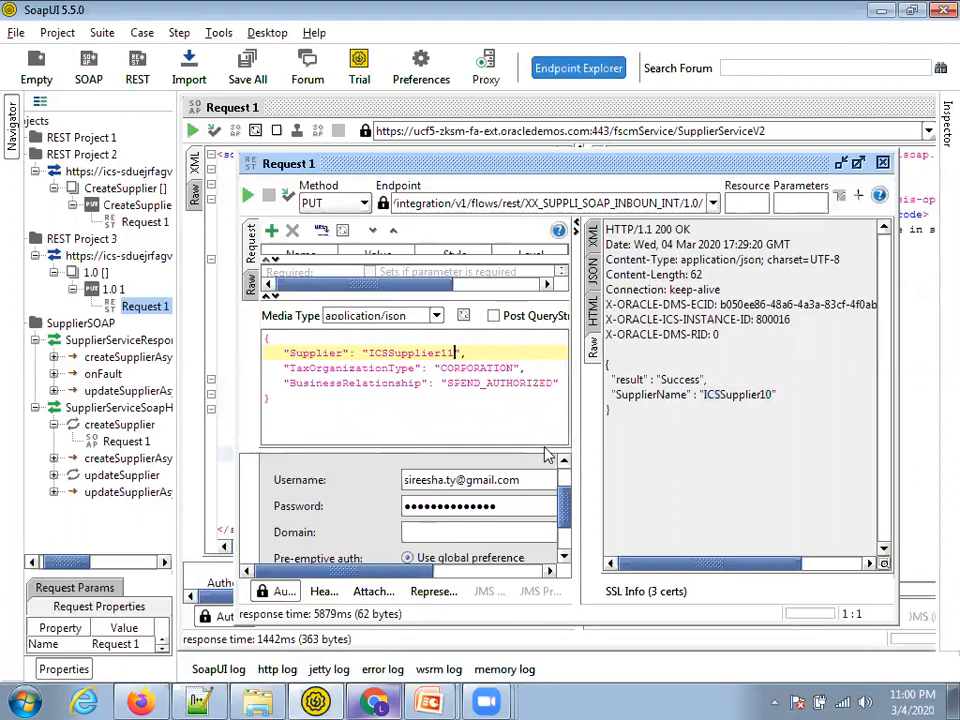
left_click(247, 195)
Refresh Track Instances and confirm ICSSupplier11 instance 800017 completed, including the SOAPCreateSupplier step
key("alt+Tab")
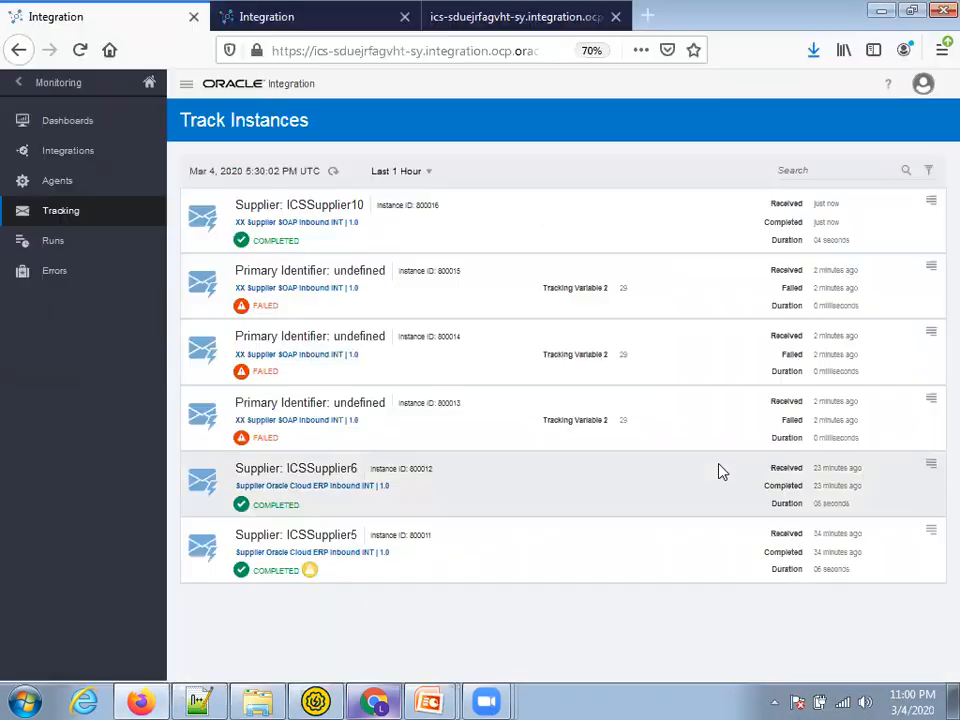
left_click(333, 170)
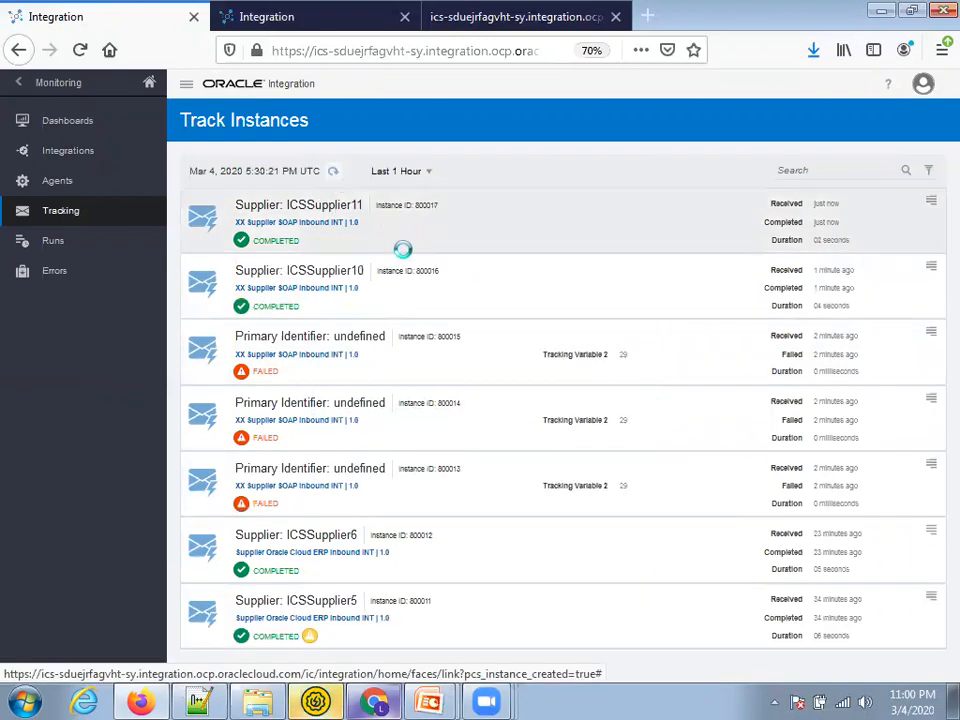
left_click(314, 203)
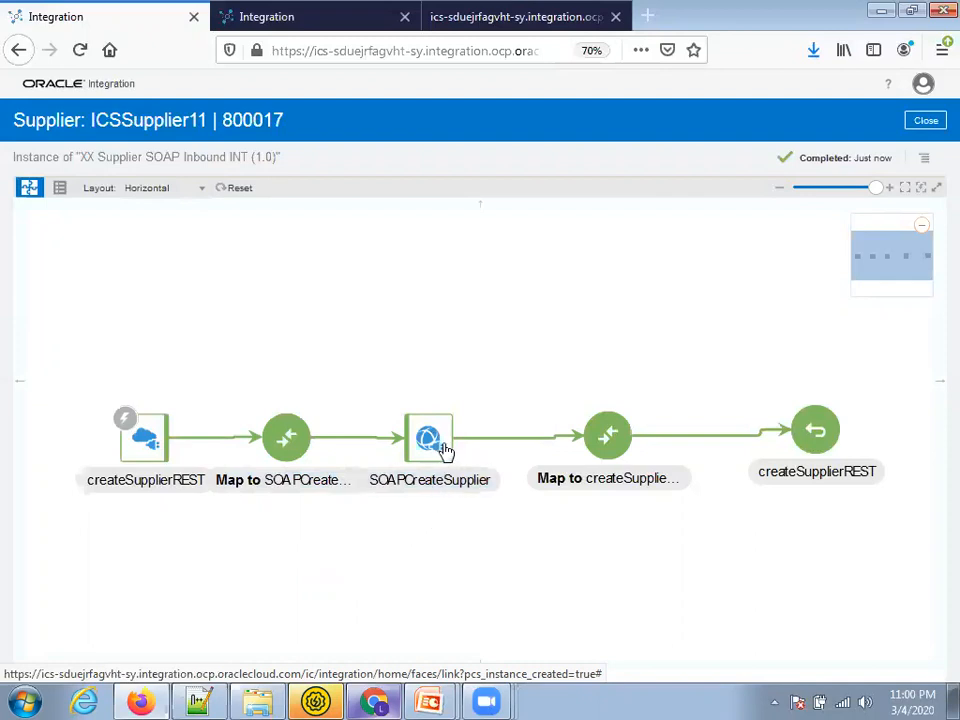
left_click(437, 478)
Switch back from the tracking page to the other open windows
key("alt+Tab")
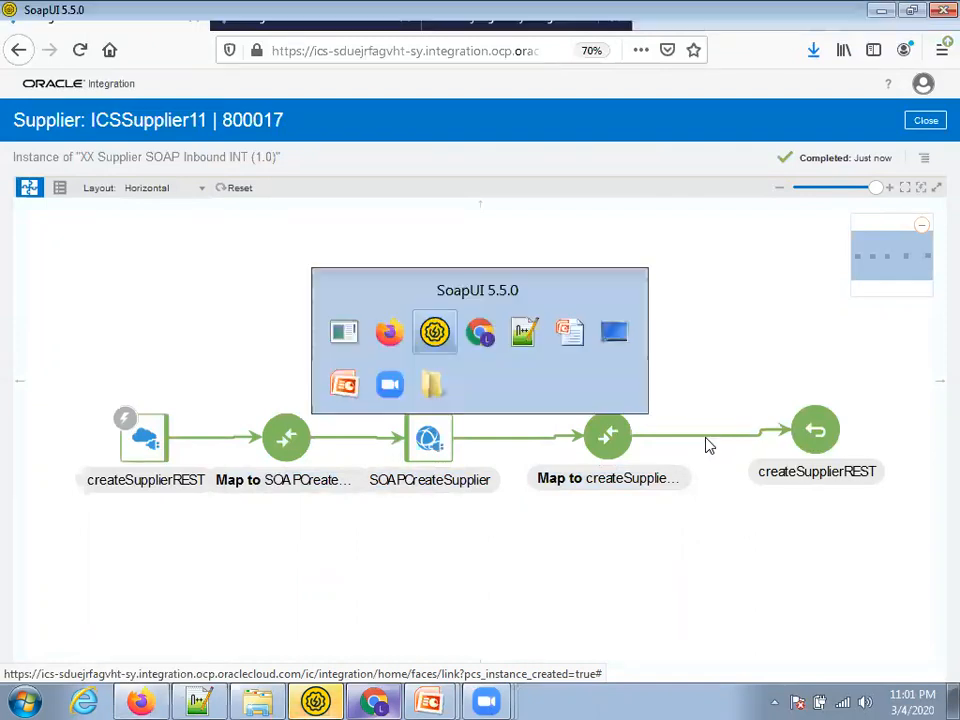
key("alt+Tab")
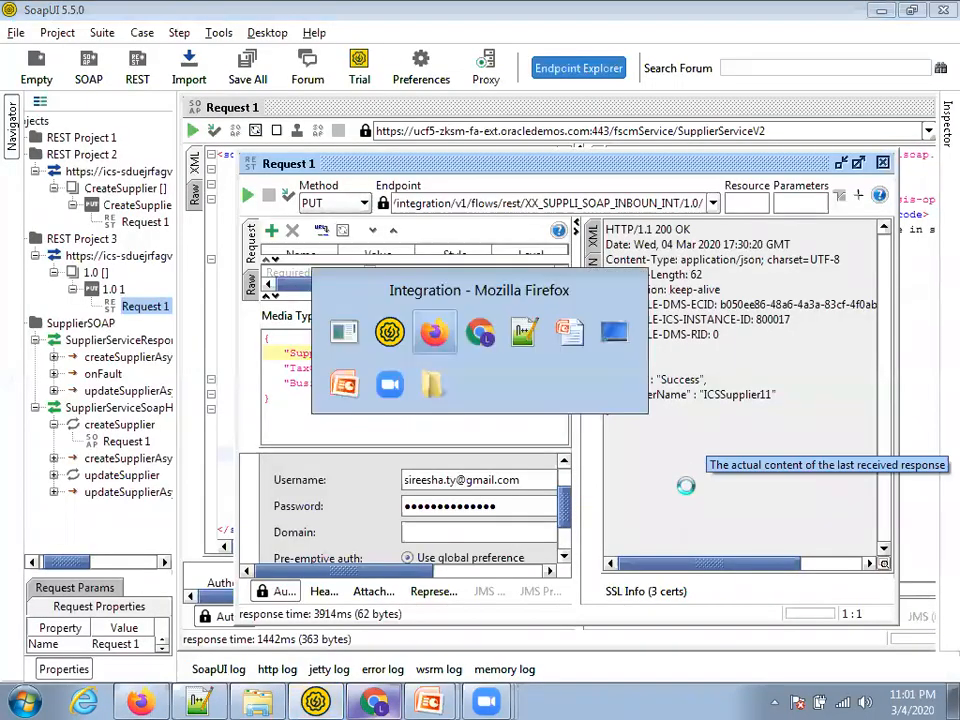
key("alt+Tab")
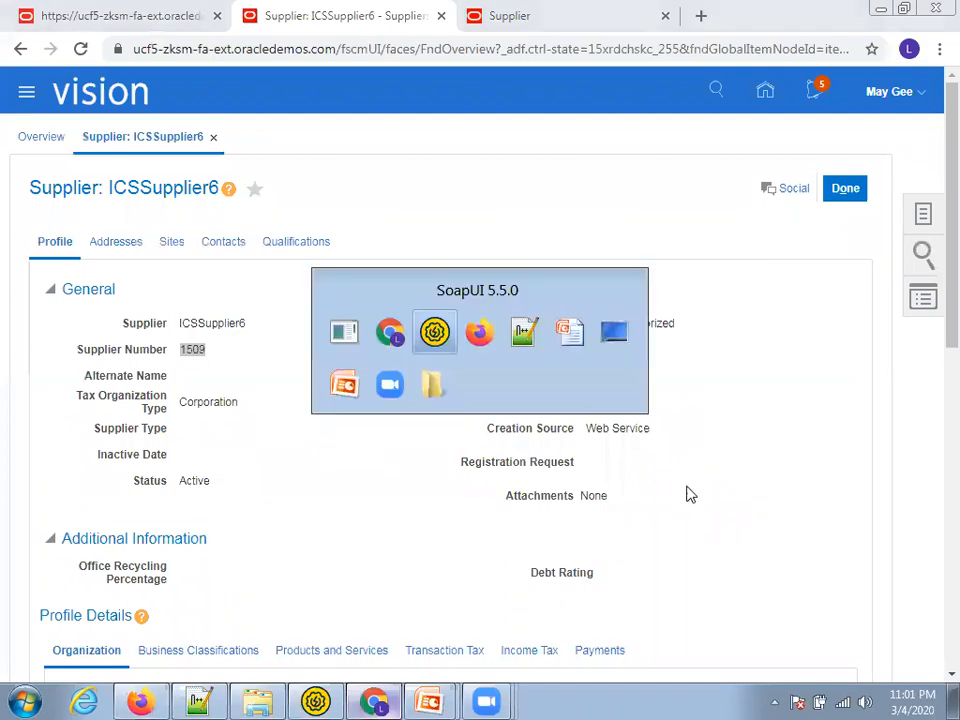